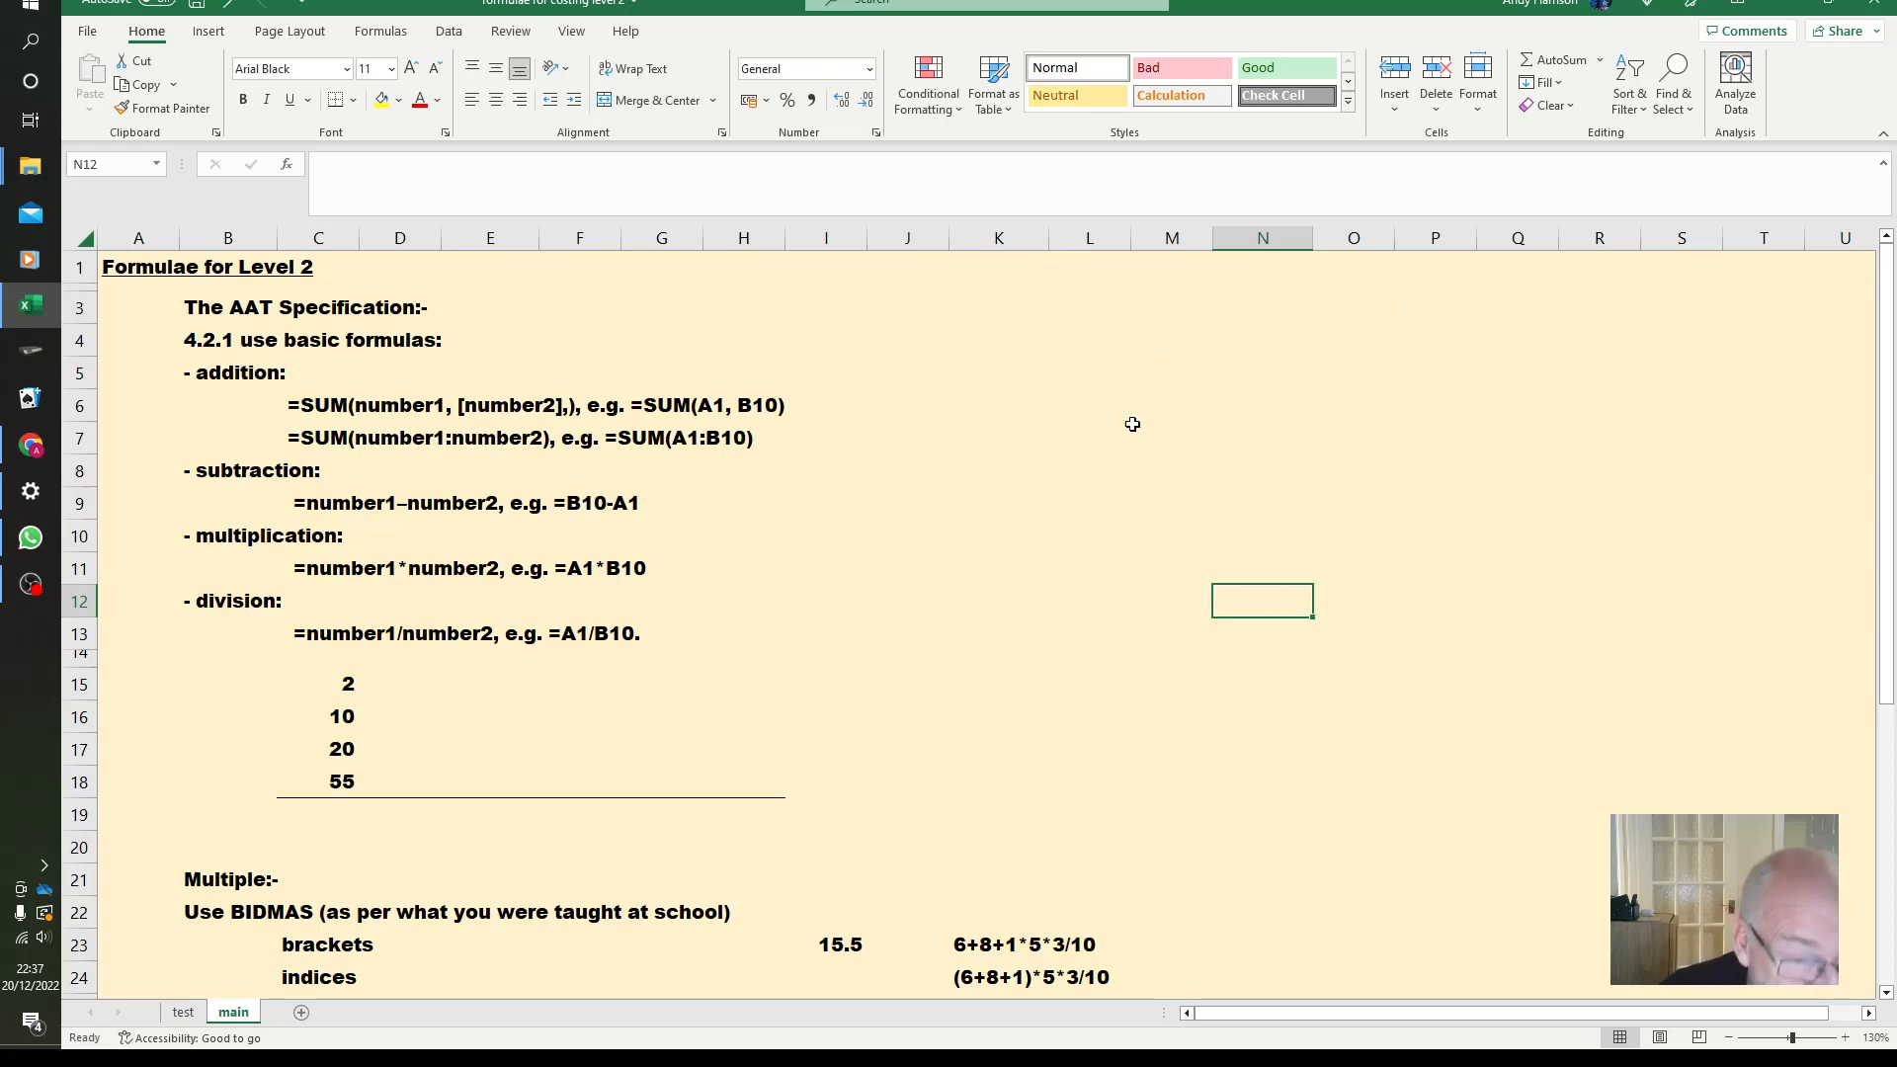
Enter the formula =sum(c15,c16) in cell J6 beside the first addition example.
left_click(924, 406)
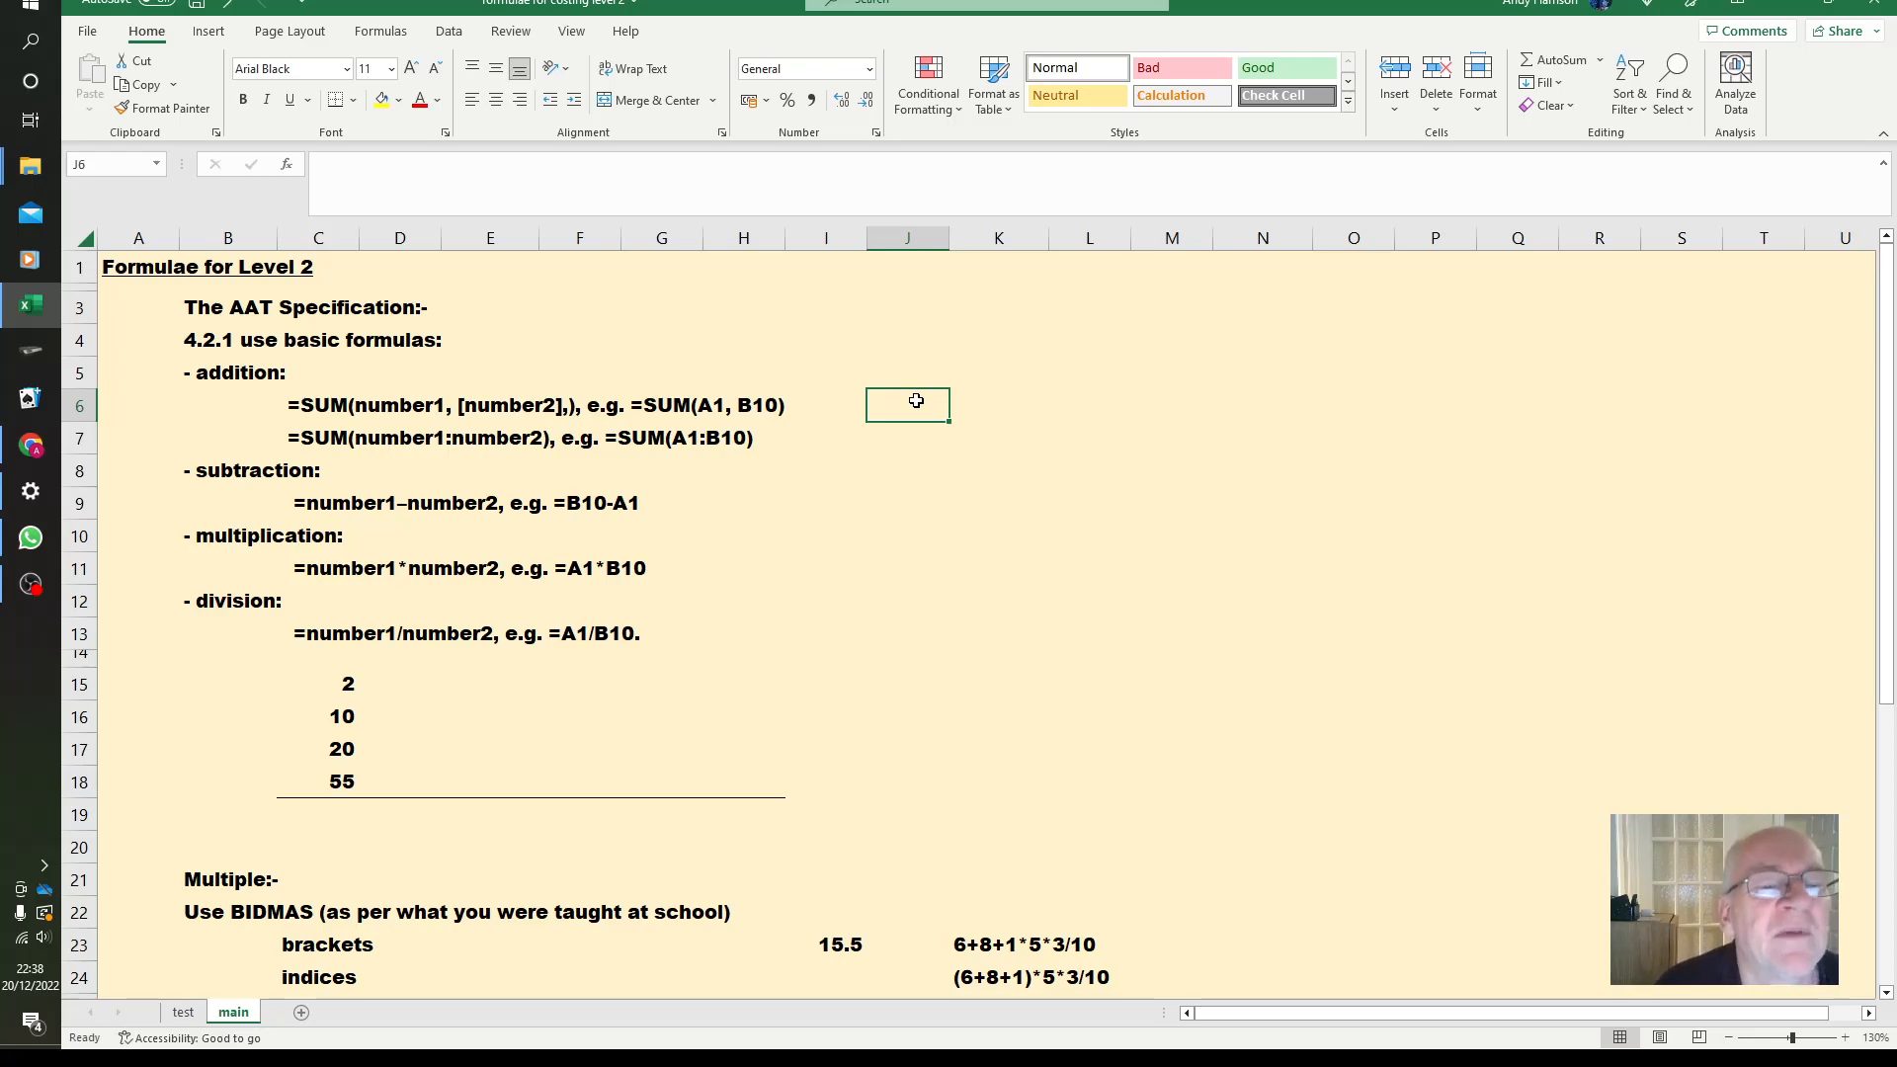
type("=")
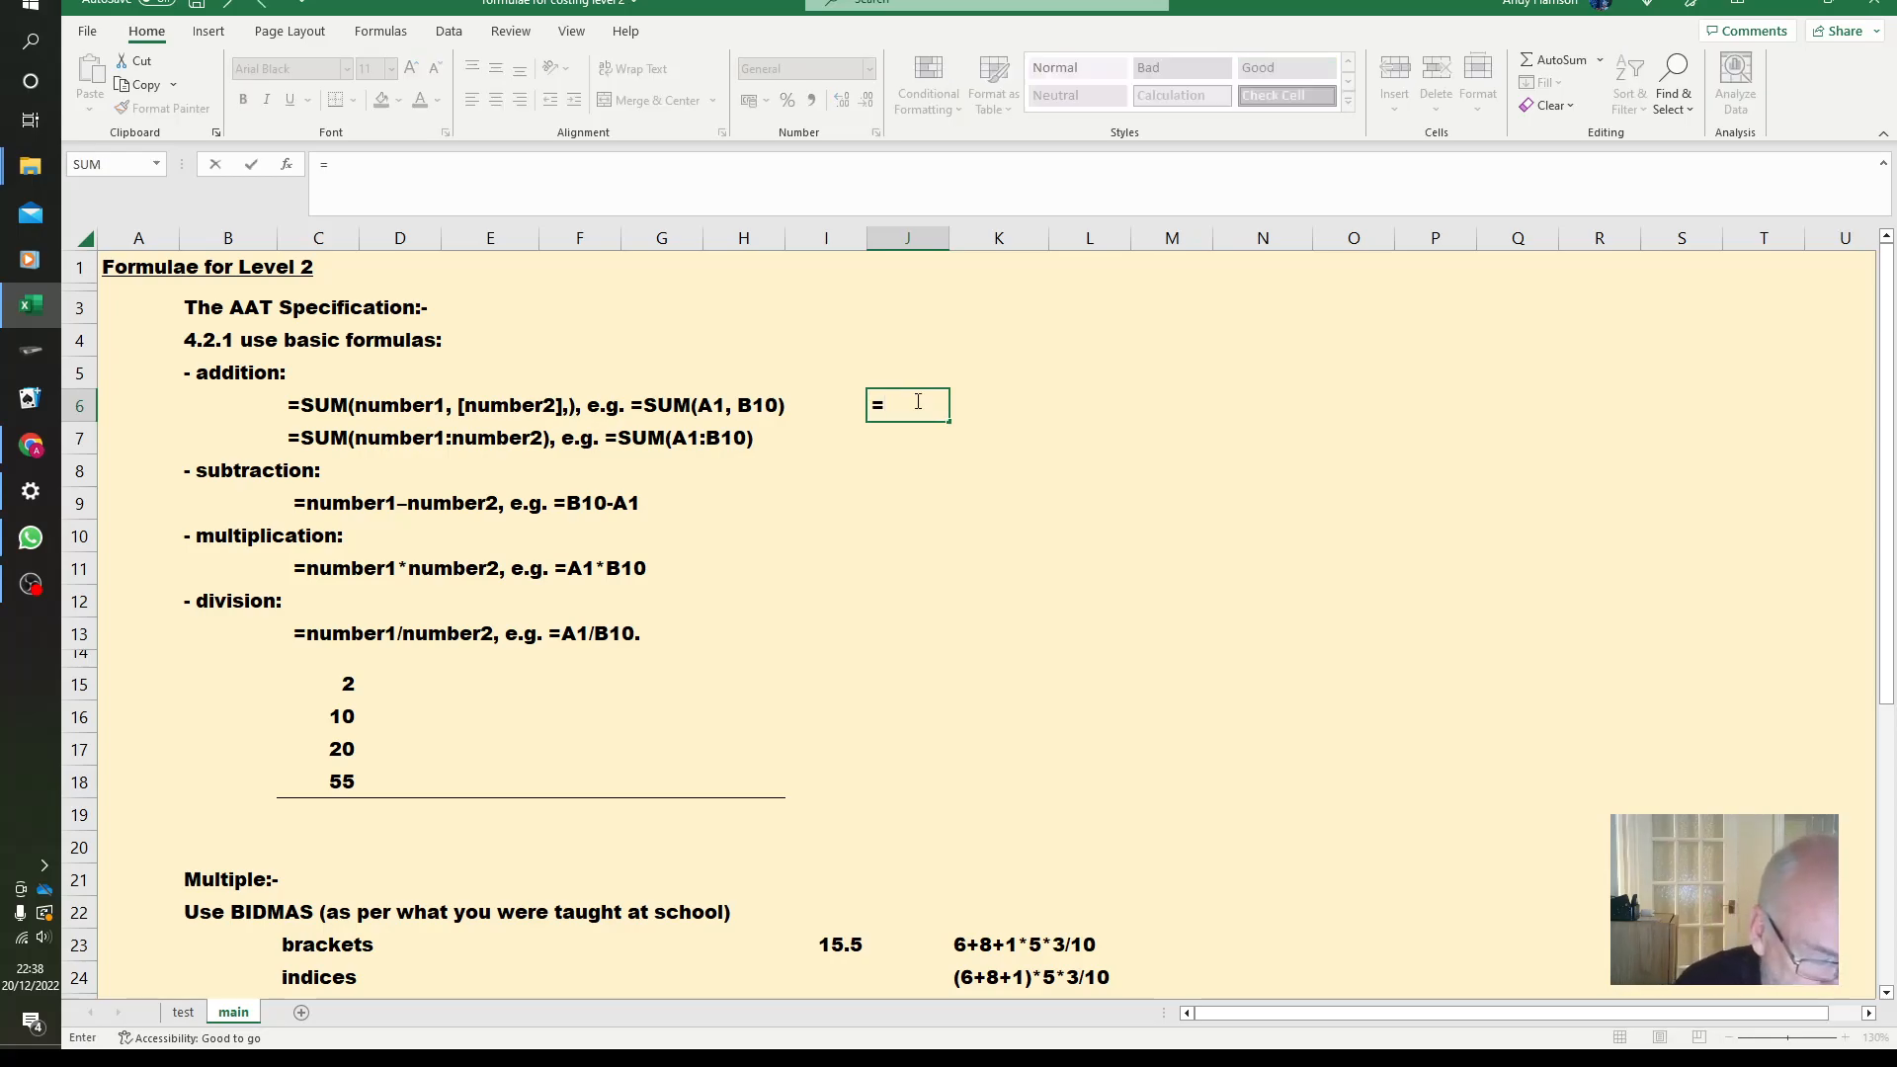
type("sum(")
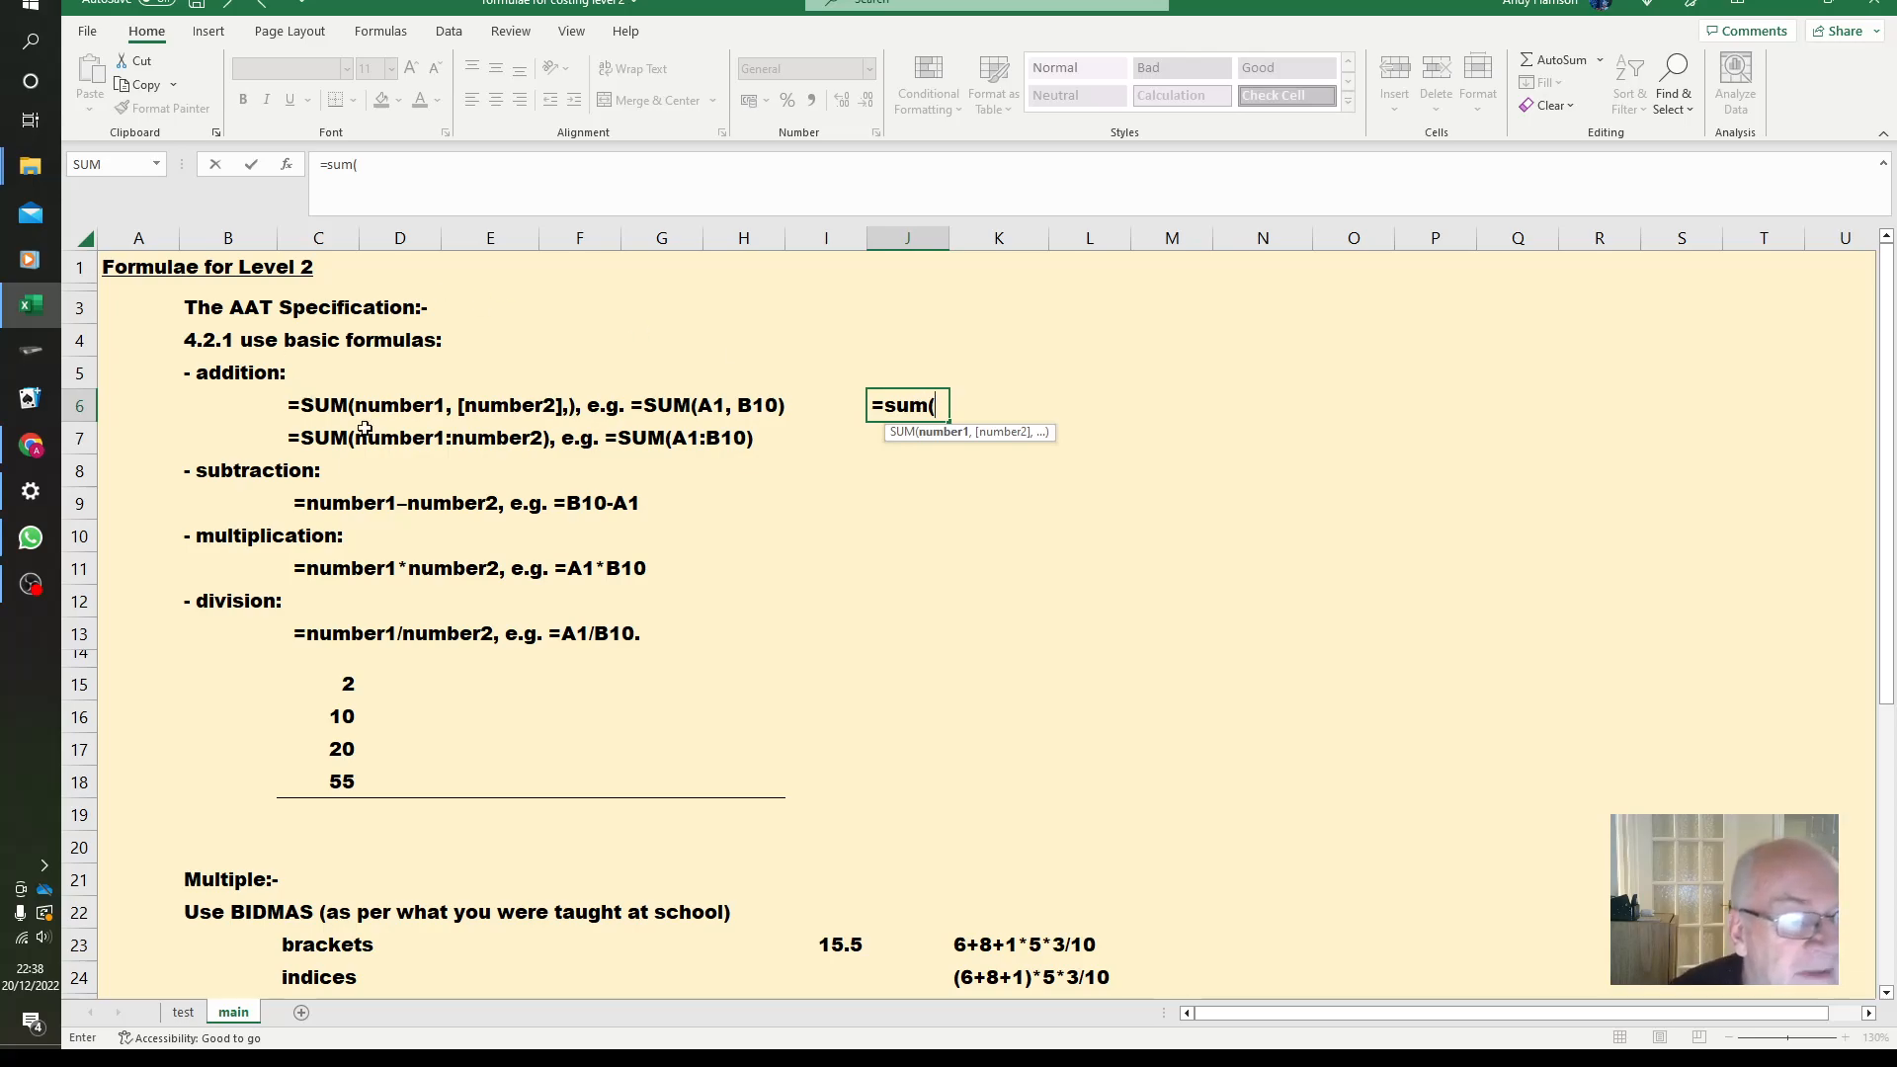
type("c15")
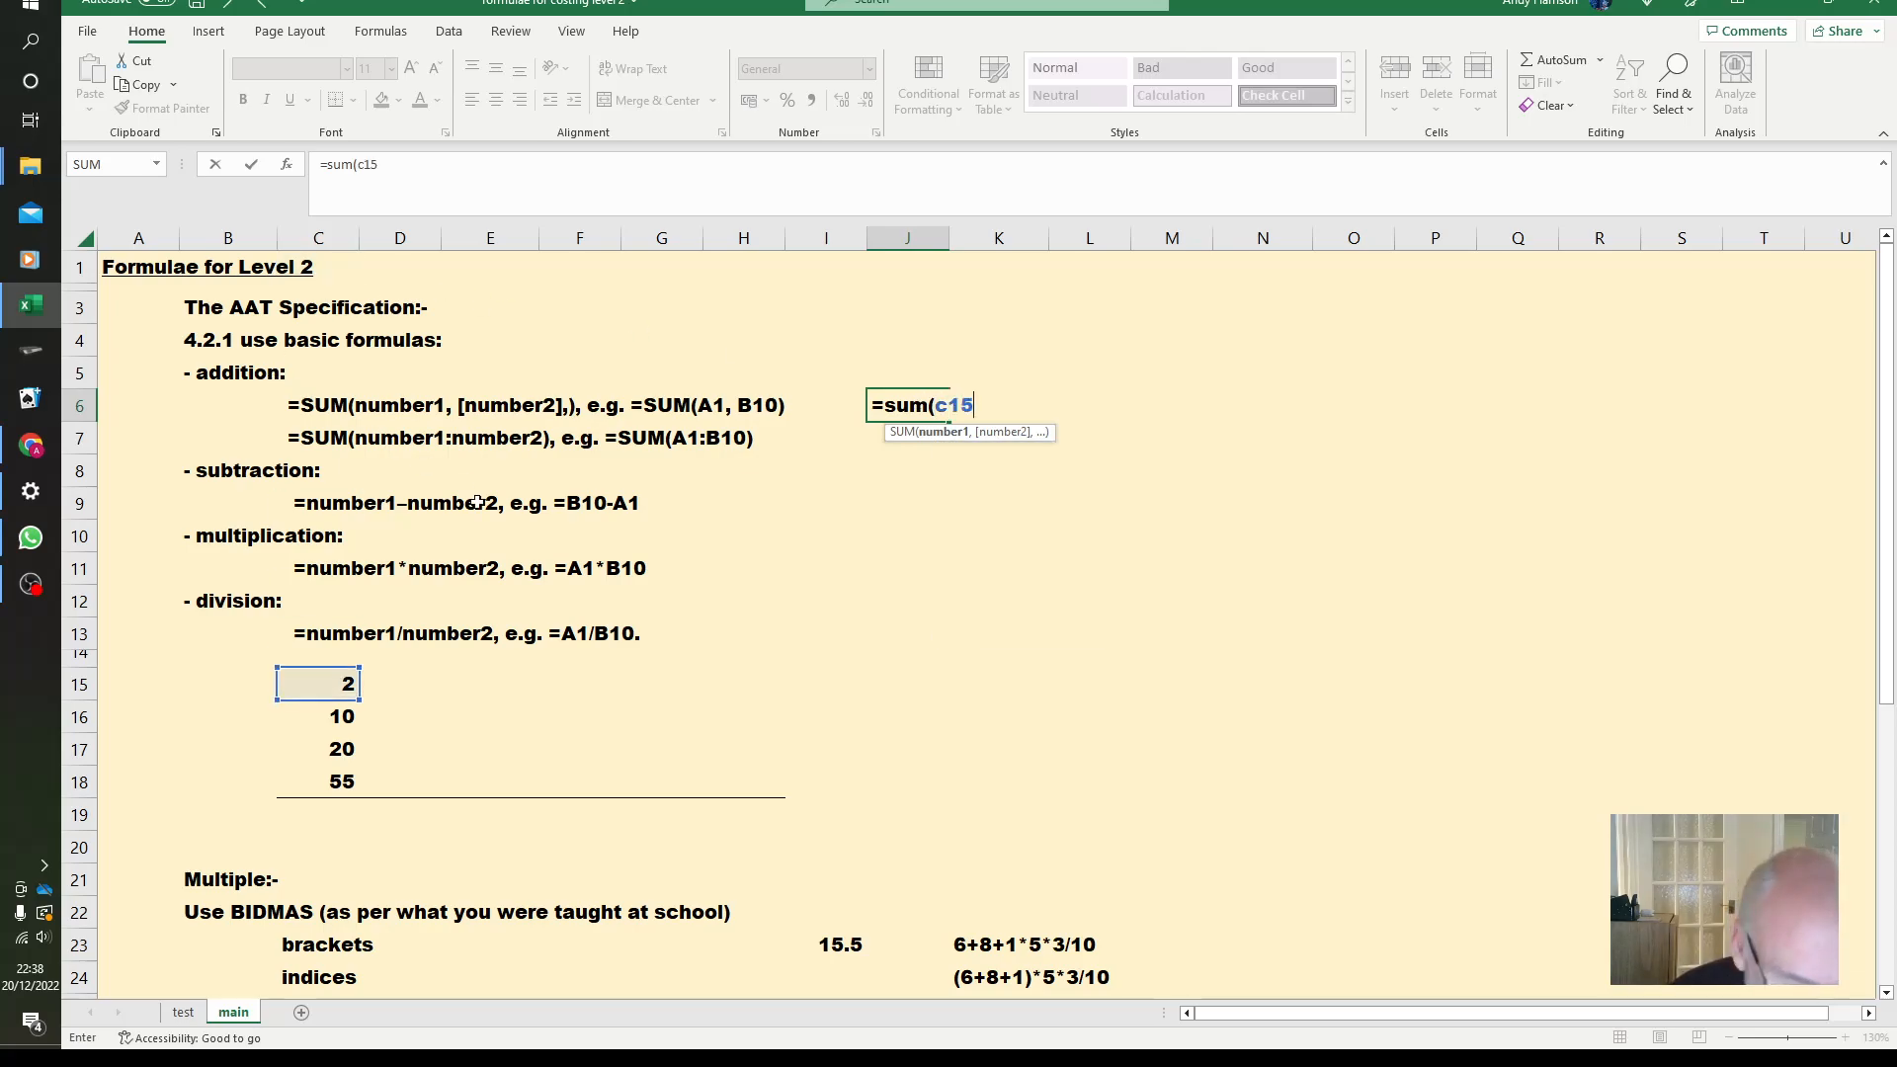
type(",")
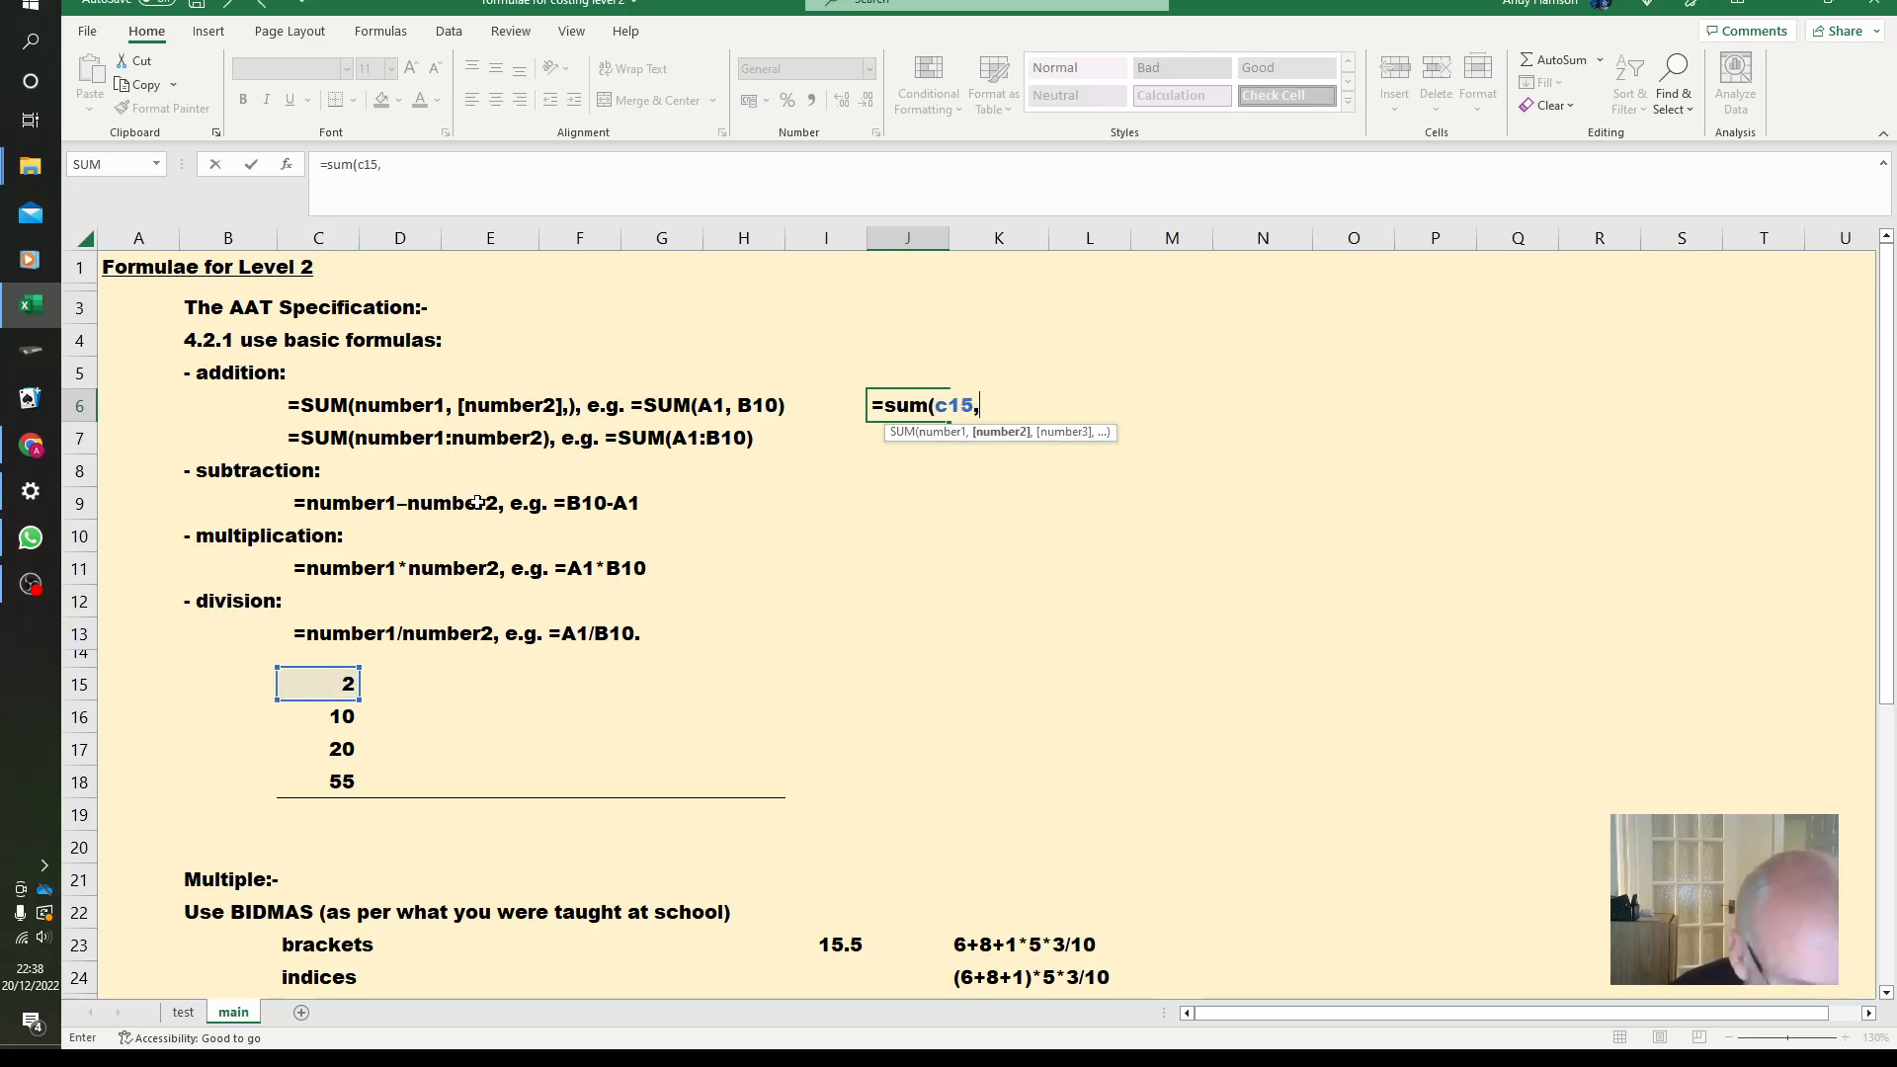
type("c")
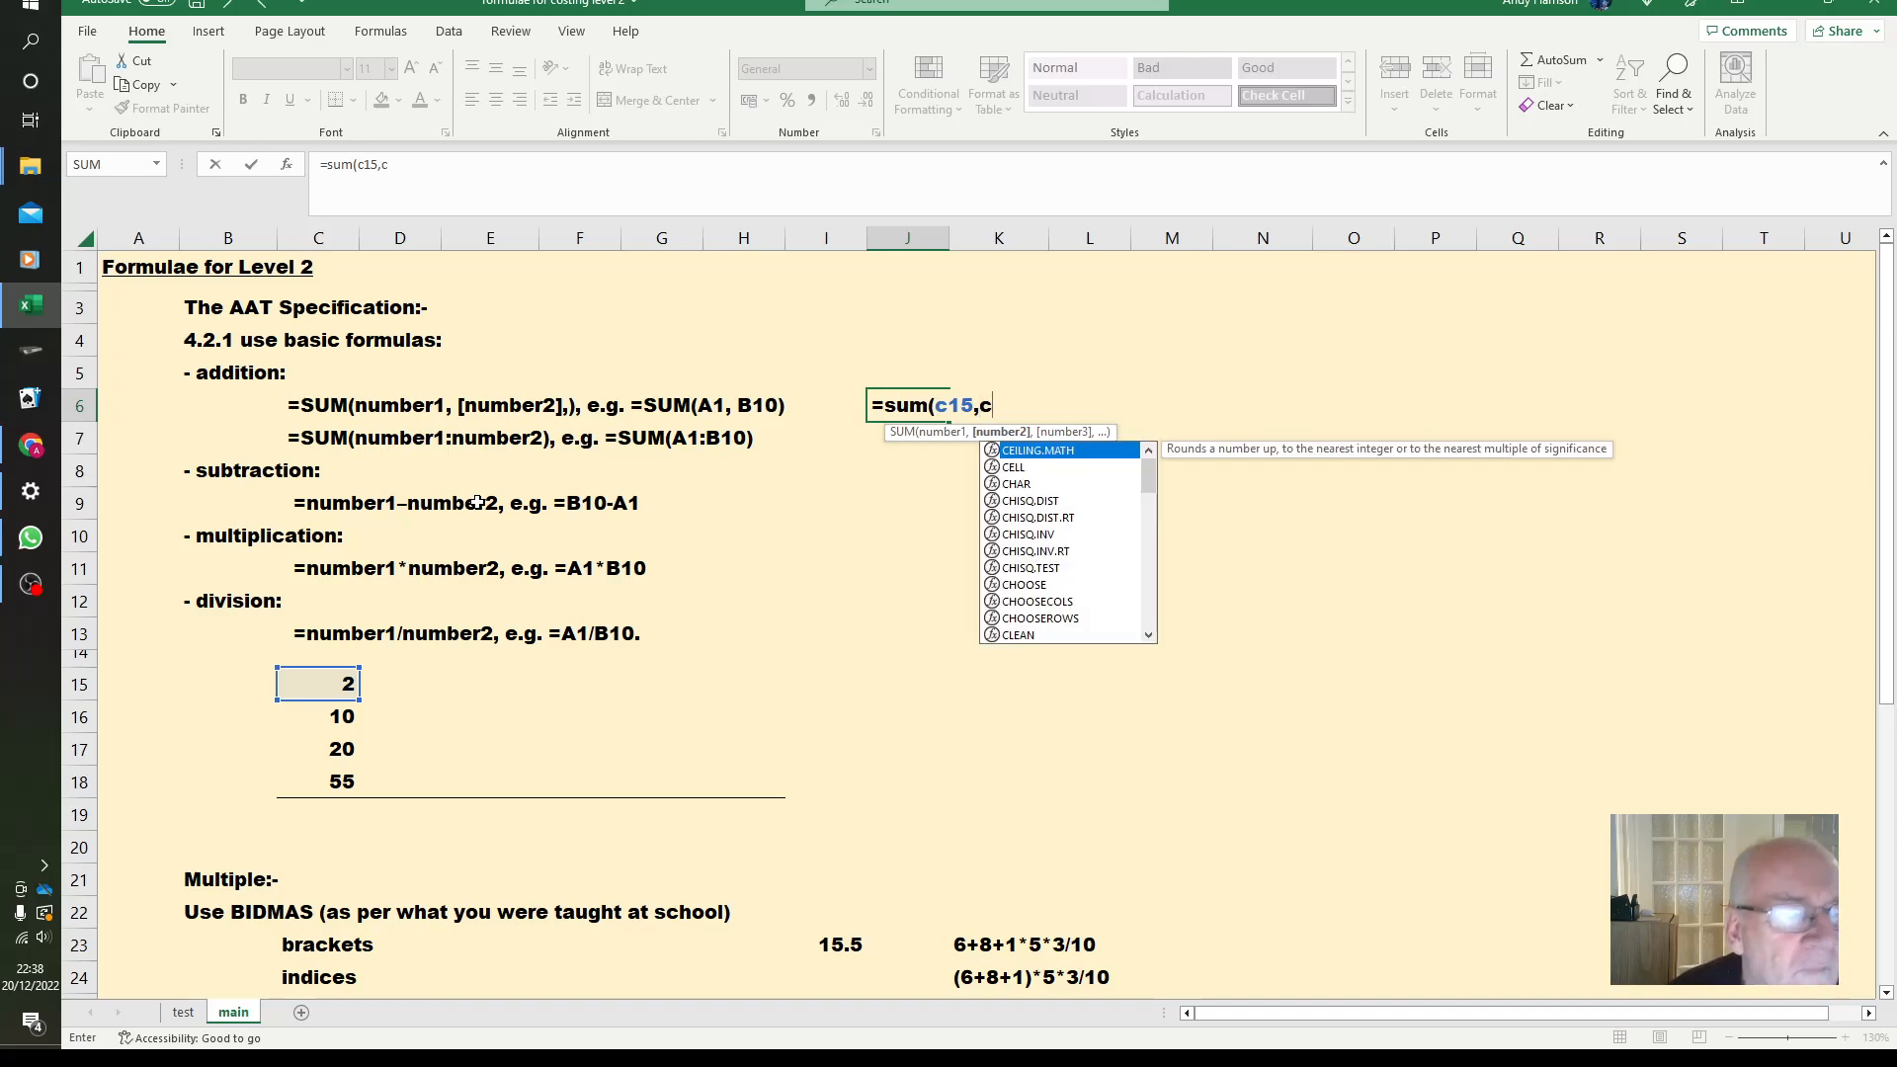
type("16")
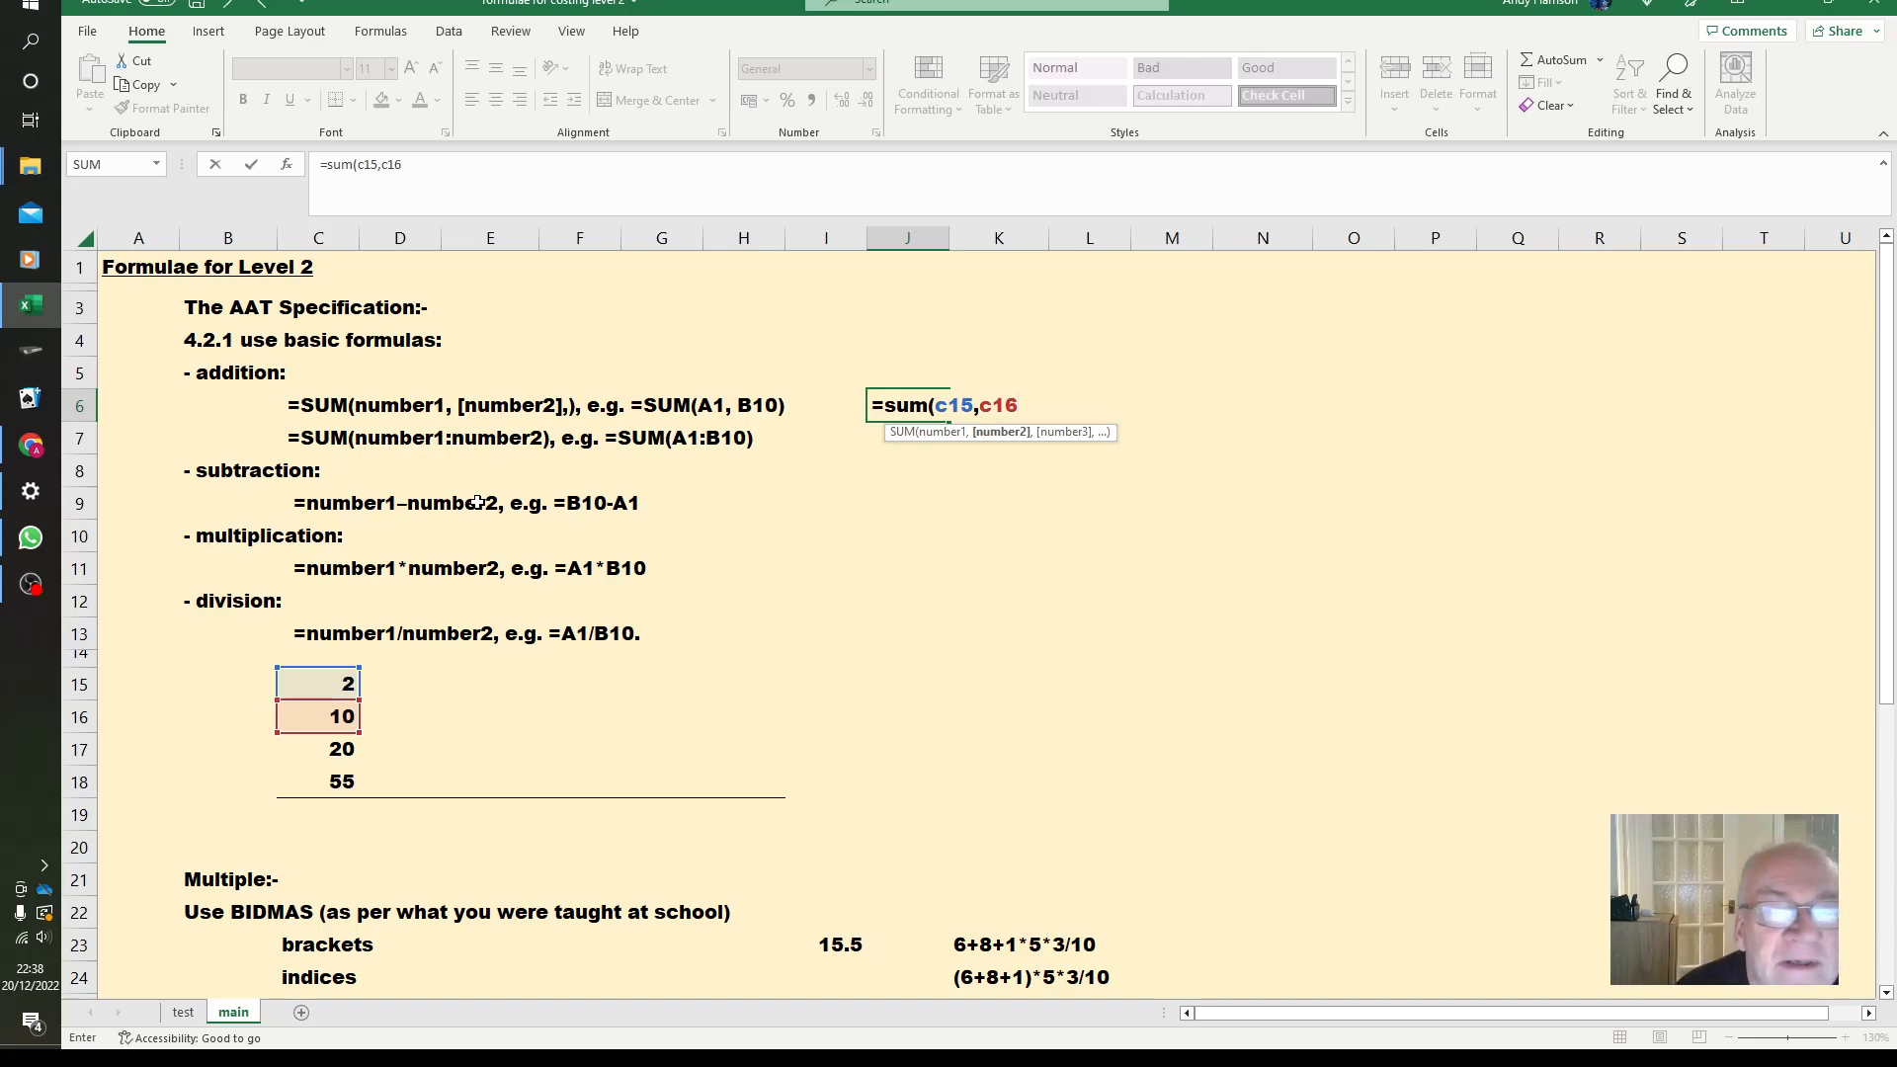
type(")")
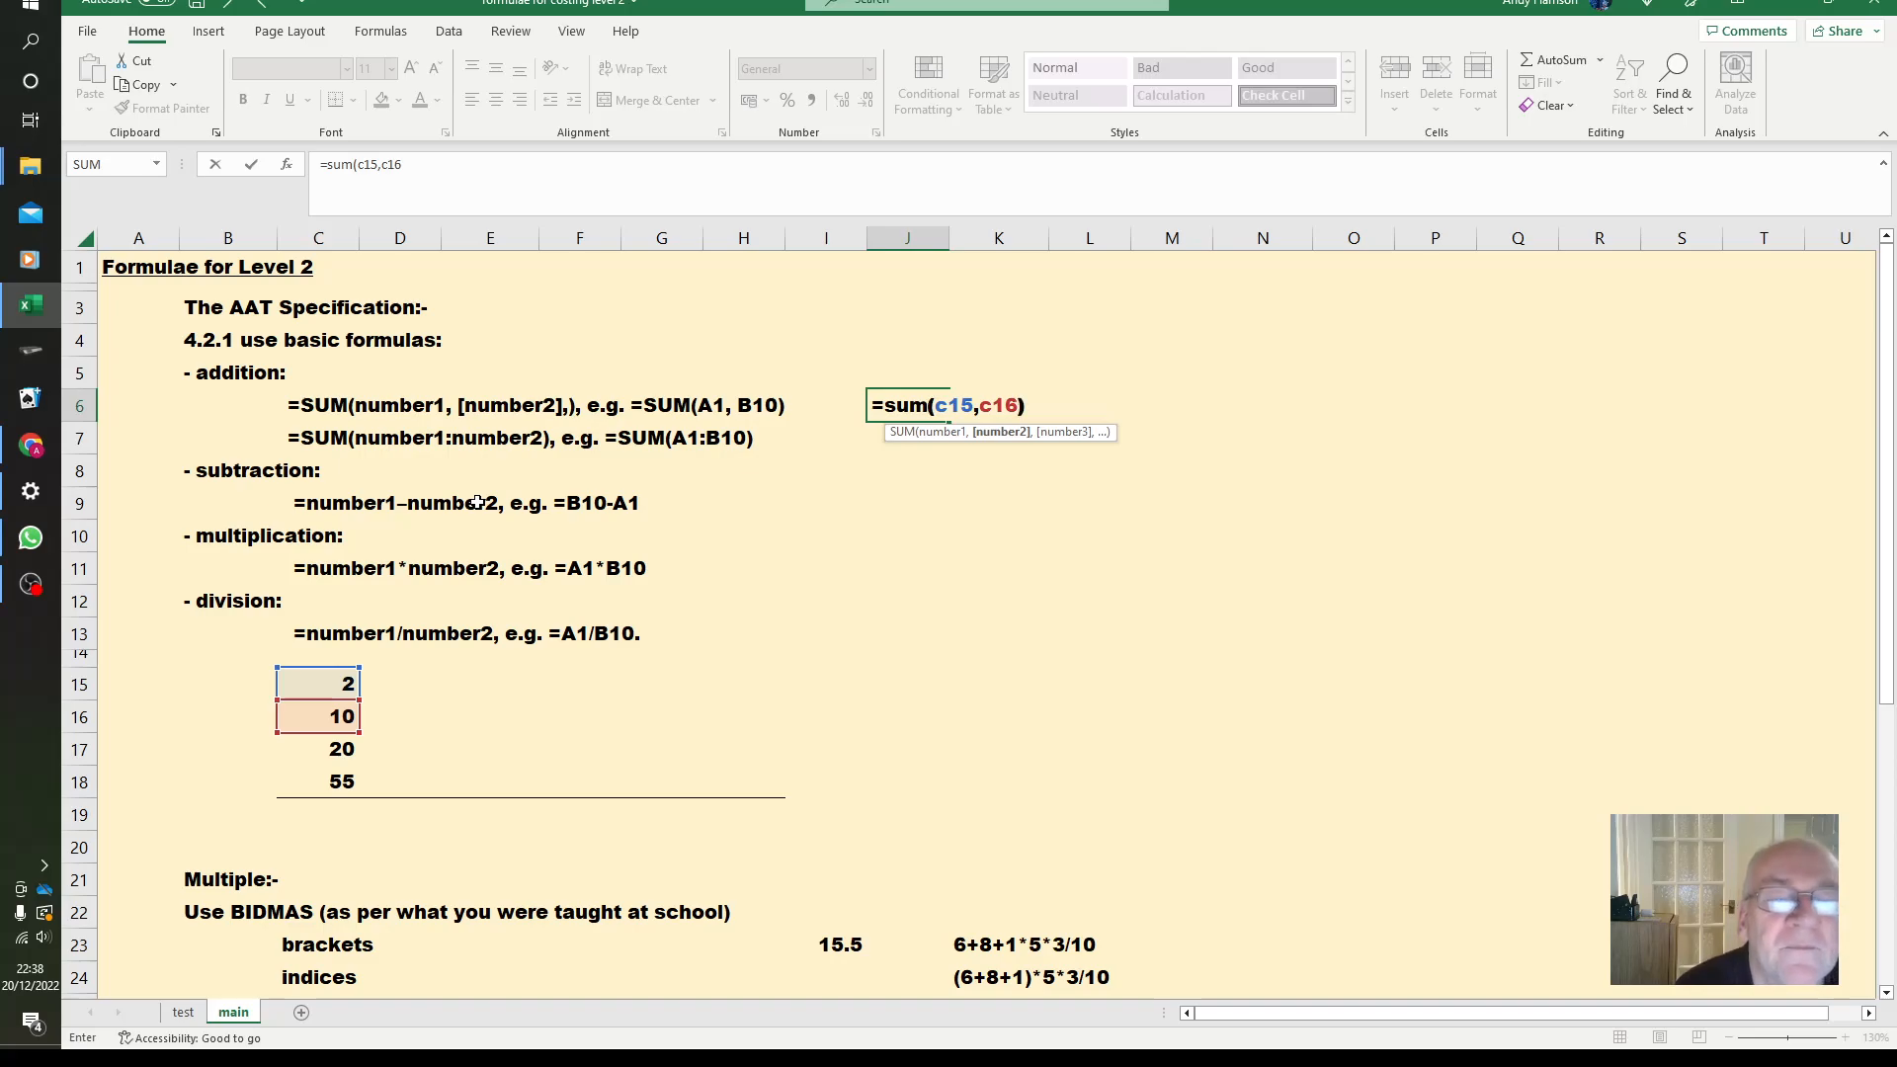
key("Return")
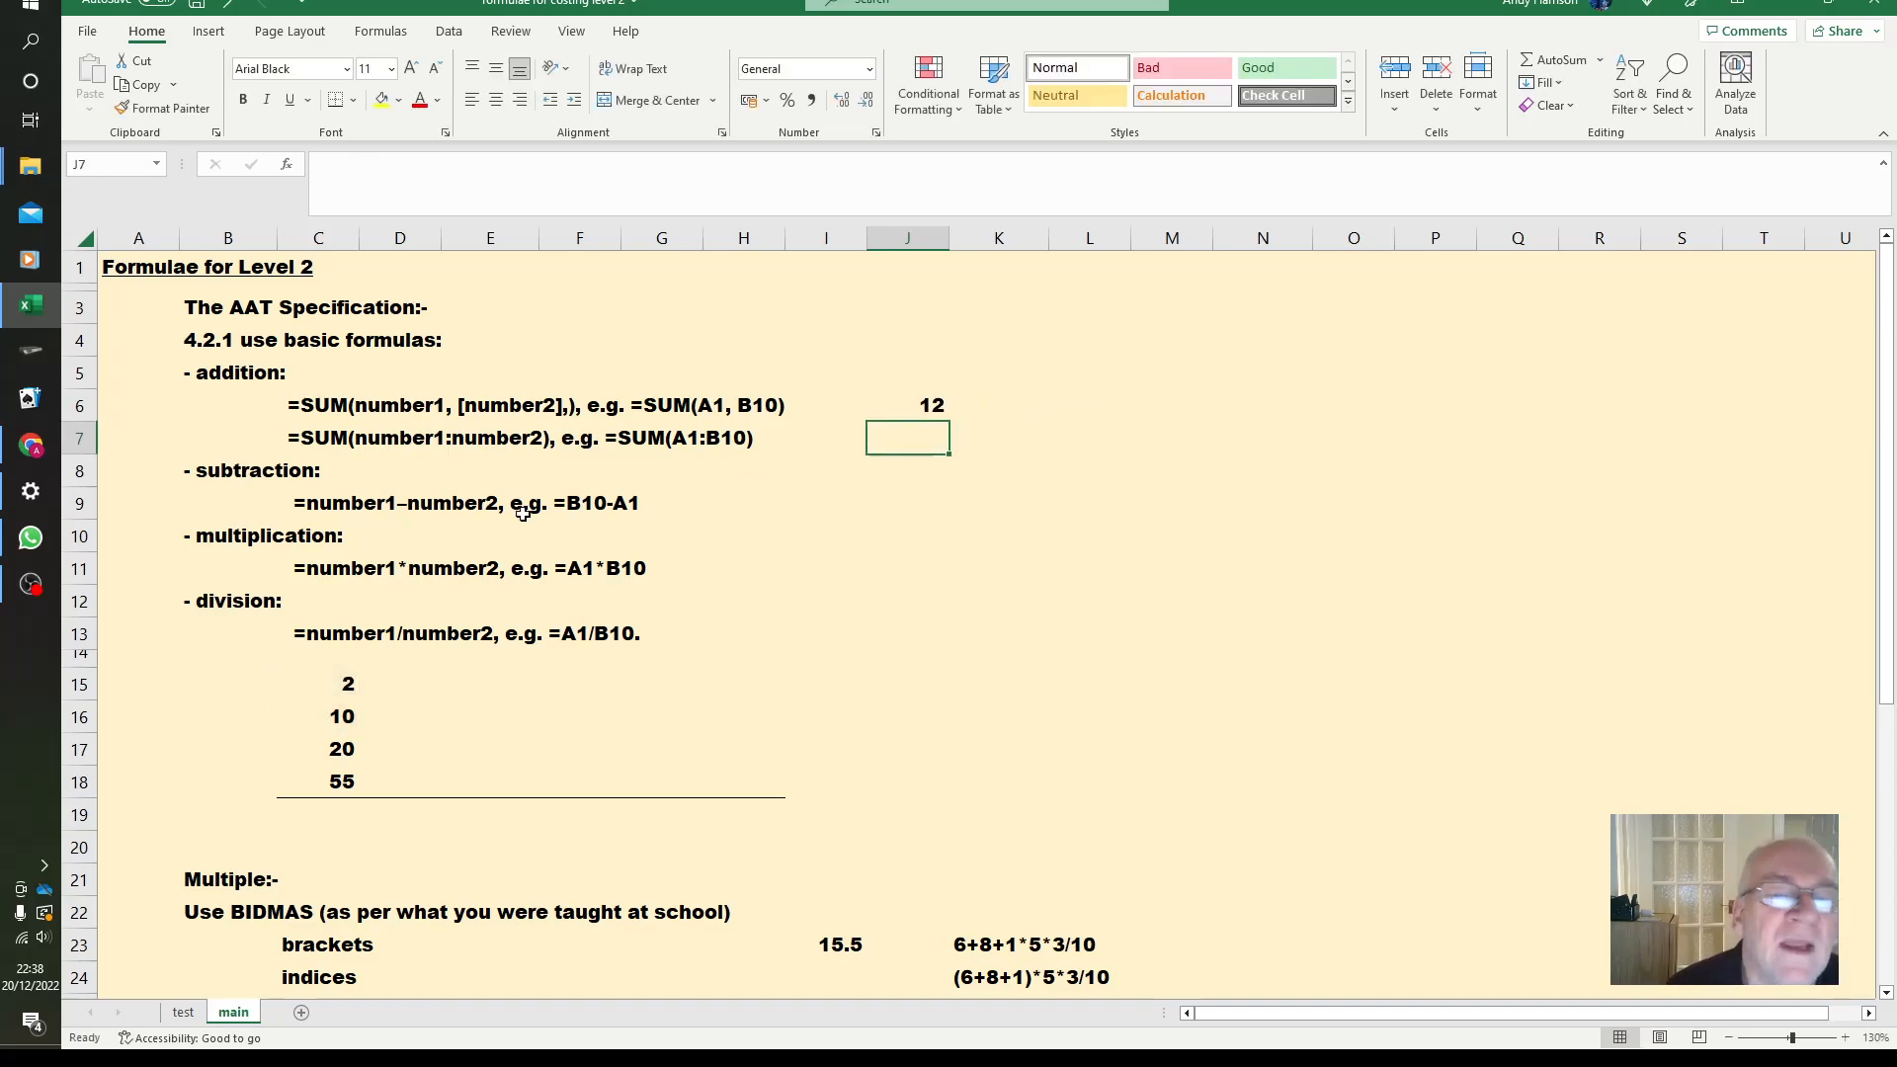
Enter the alternative addition formula =c15+c16 in cell K6.
left_click(1015, 410)
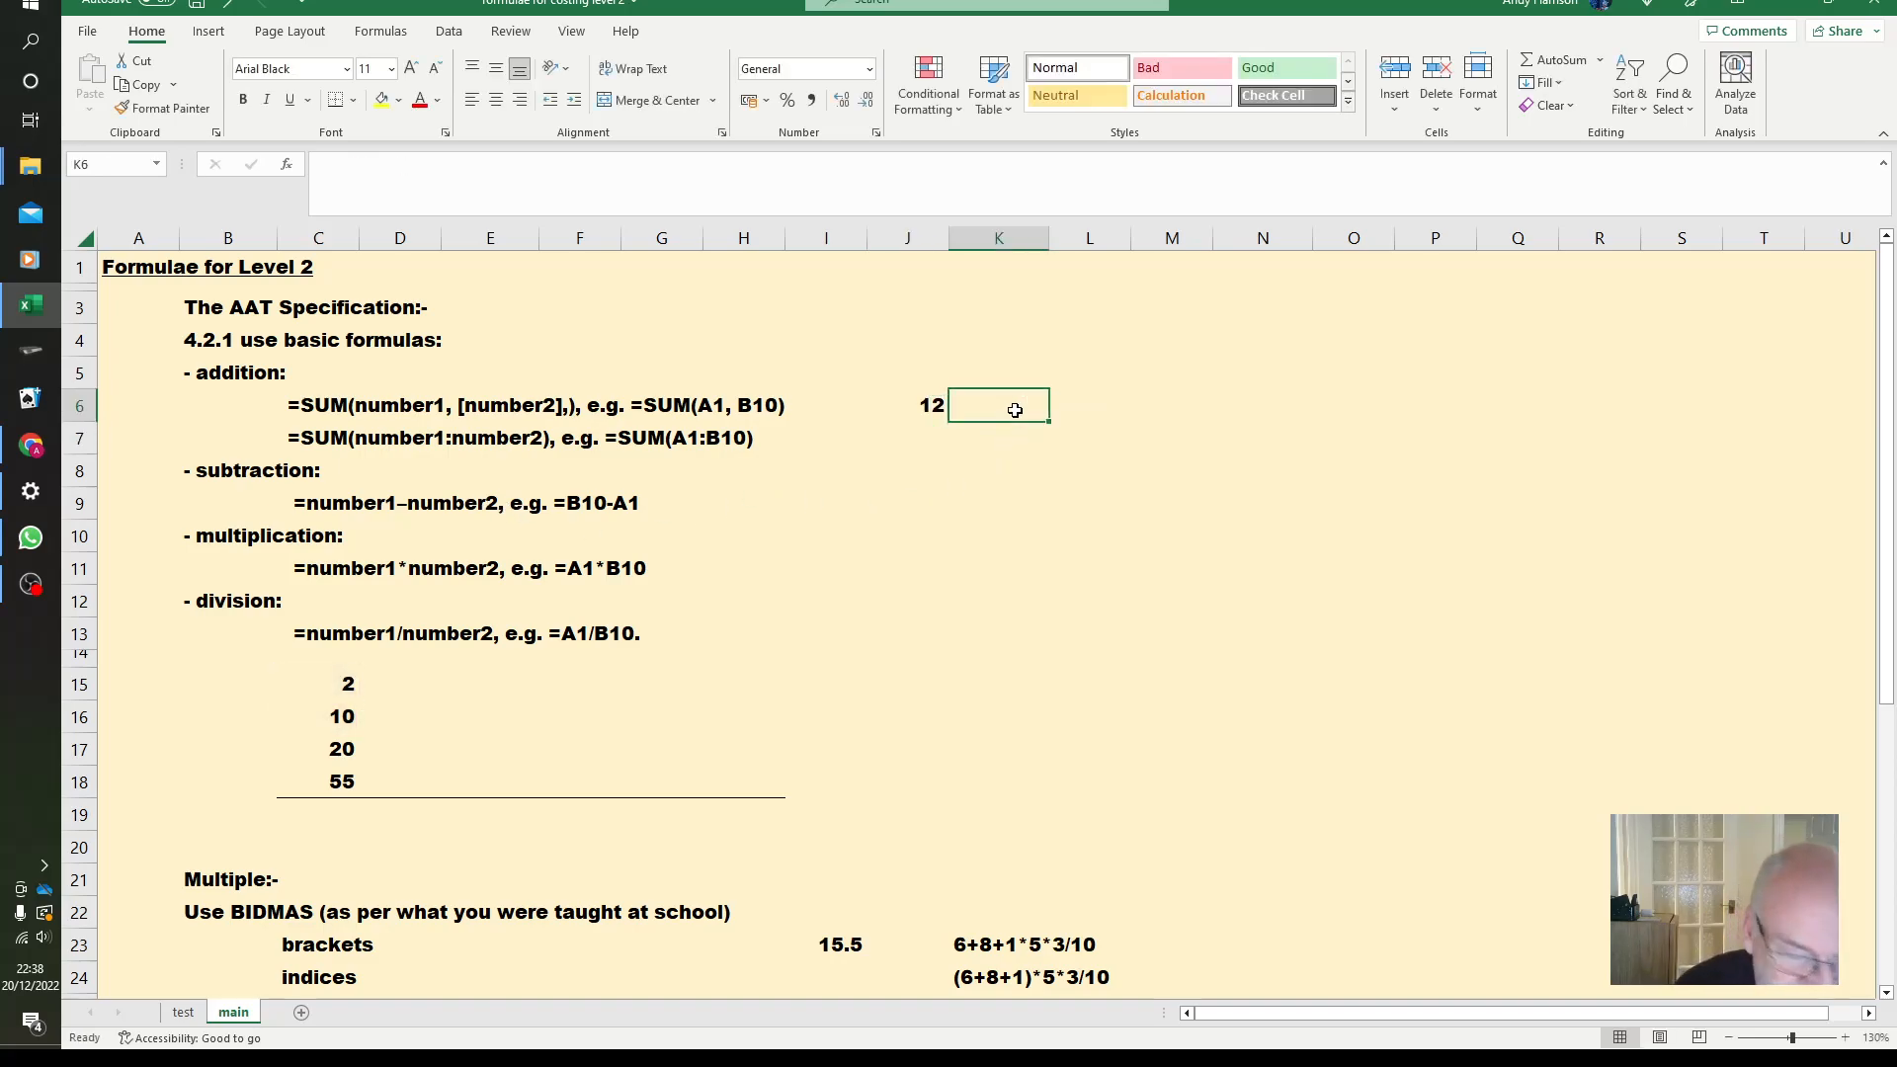
type("=c15")
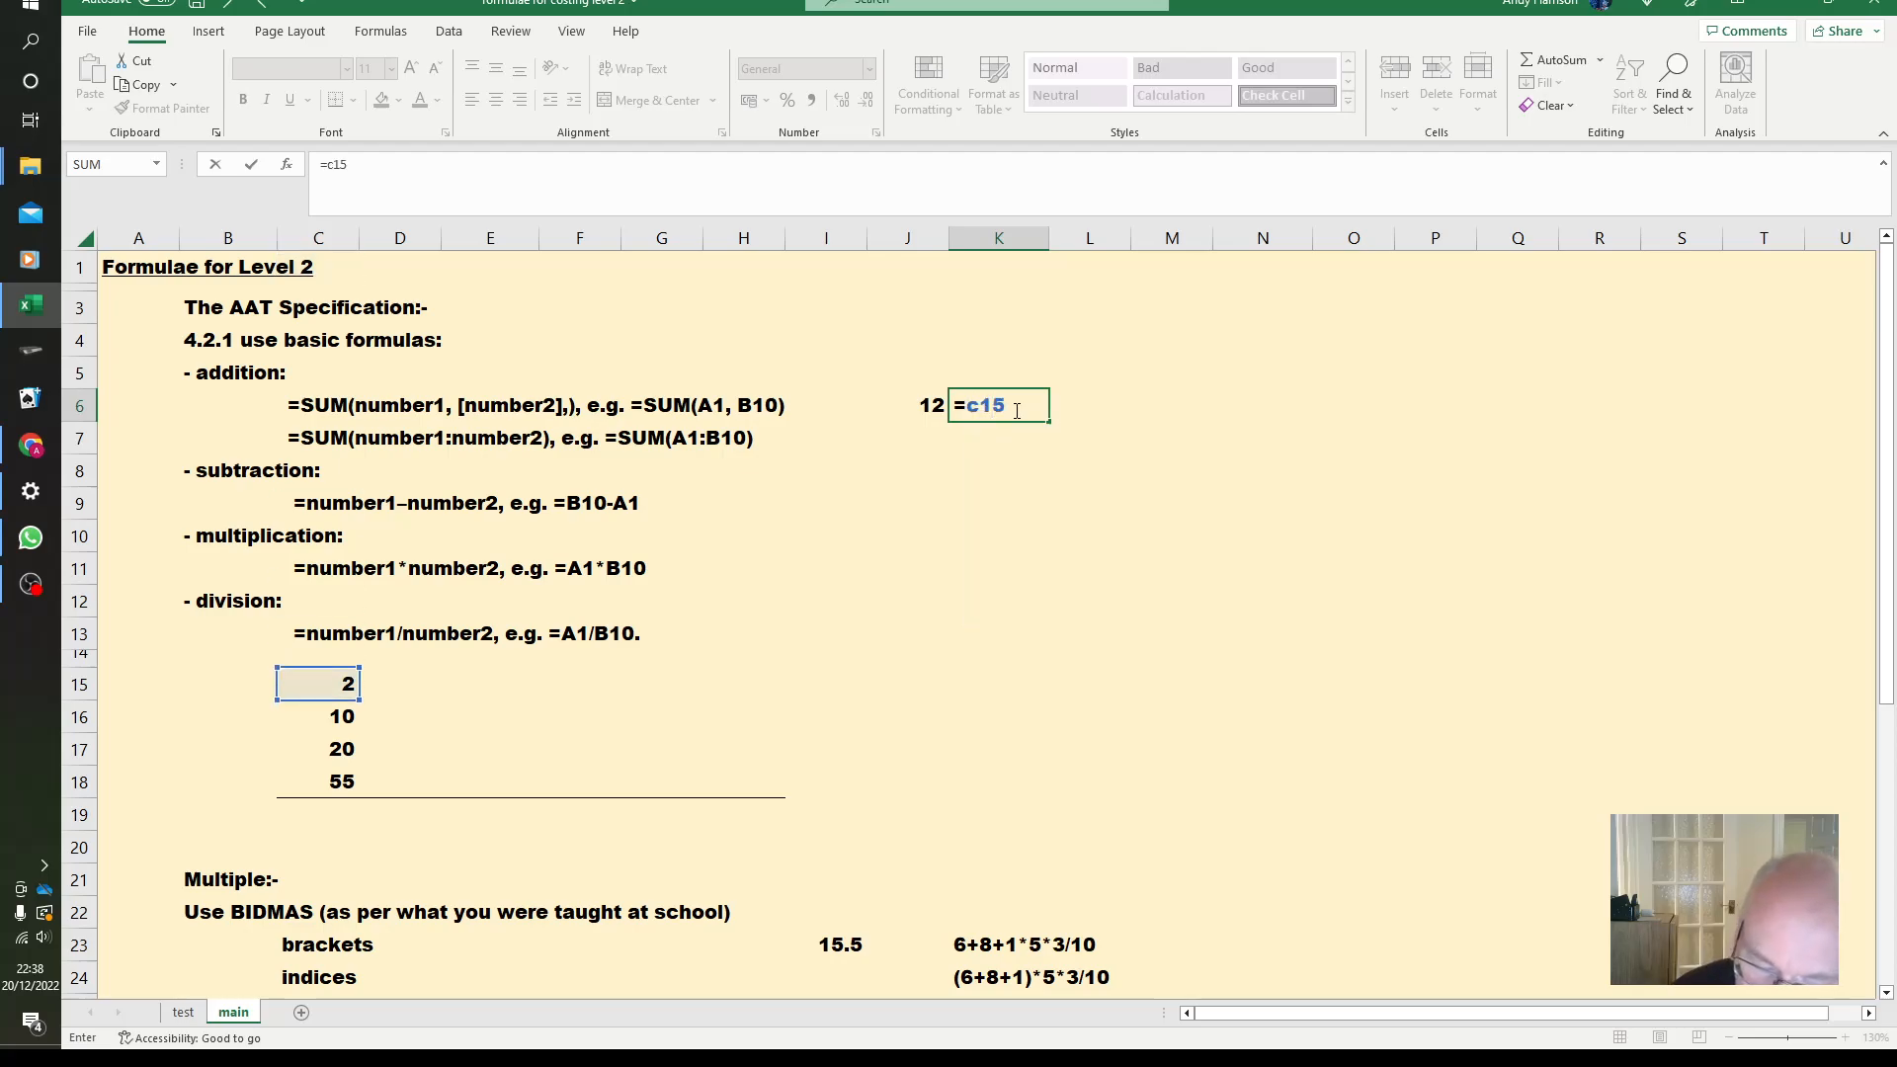
type("+c")
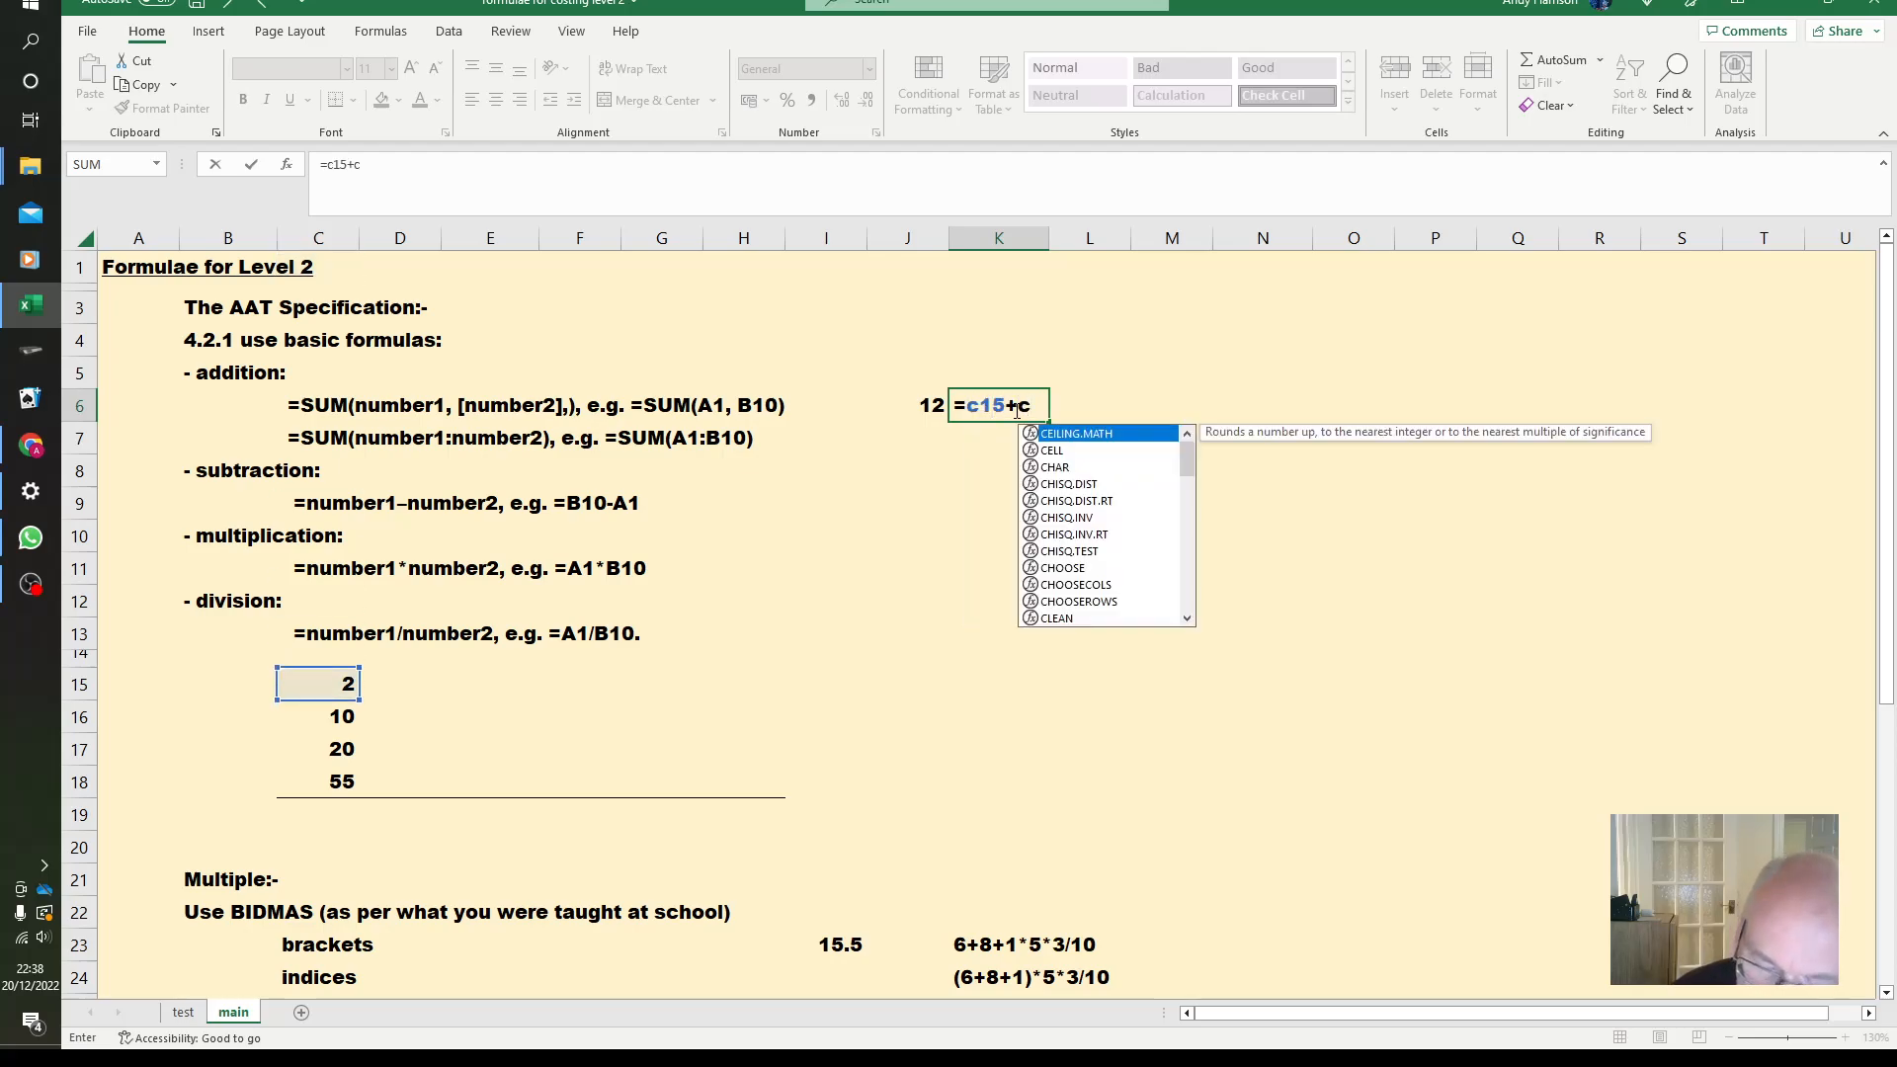
type("16")
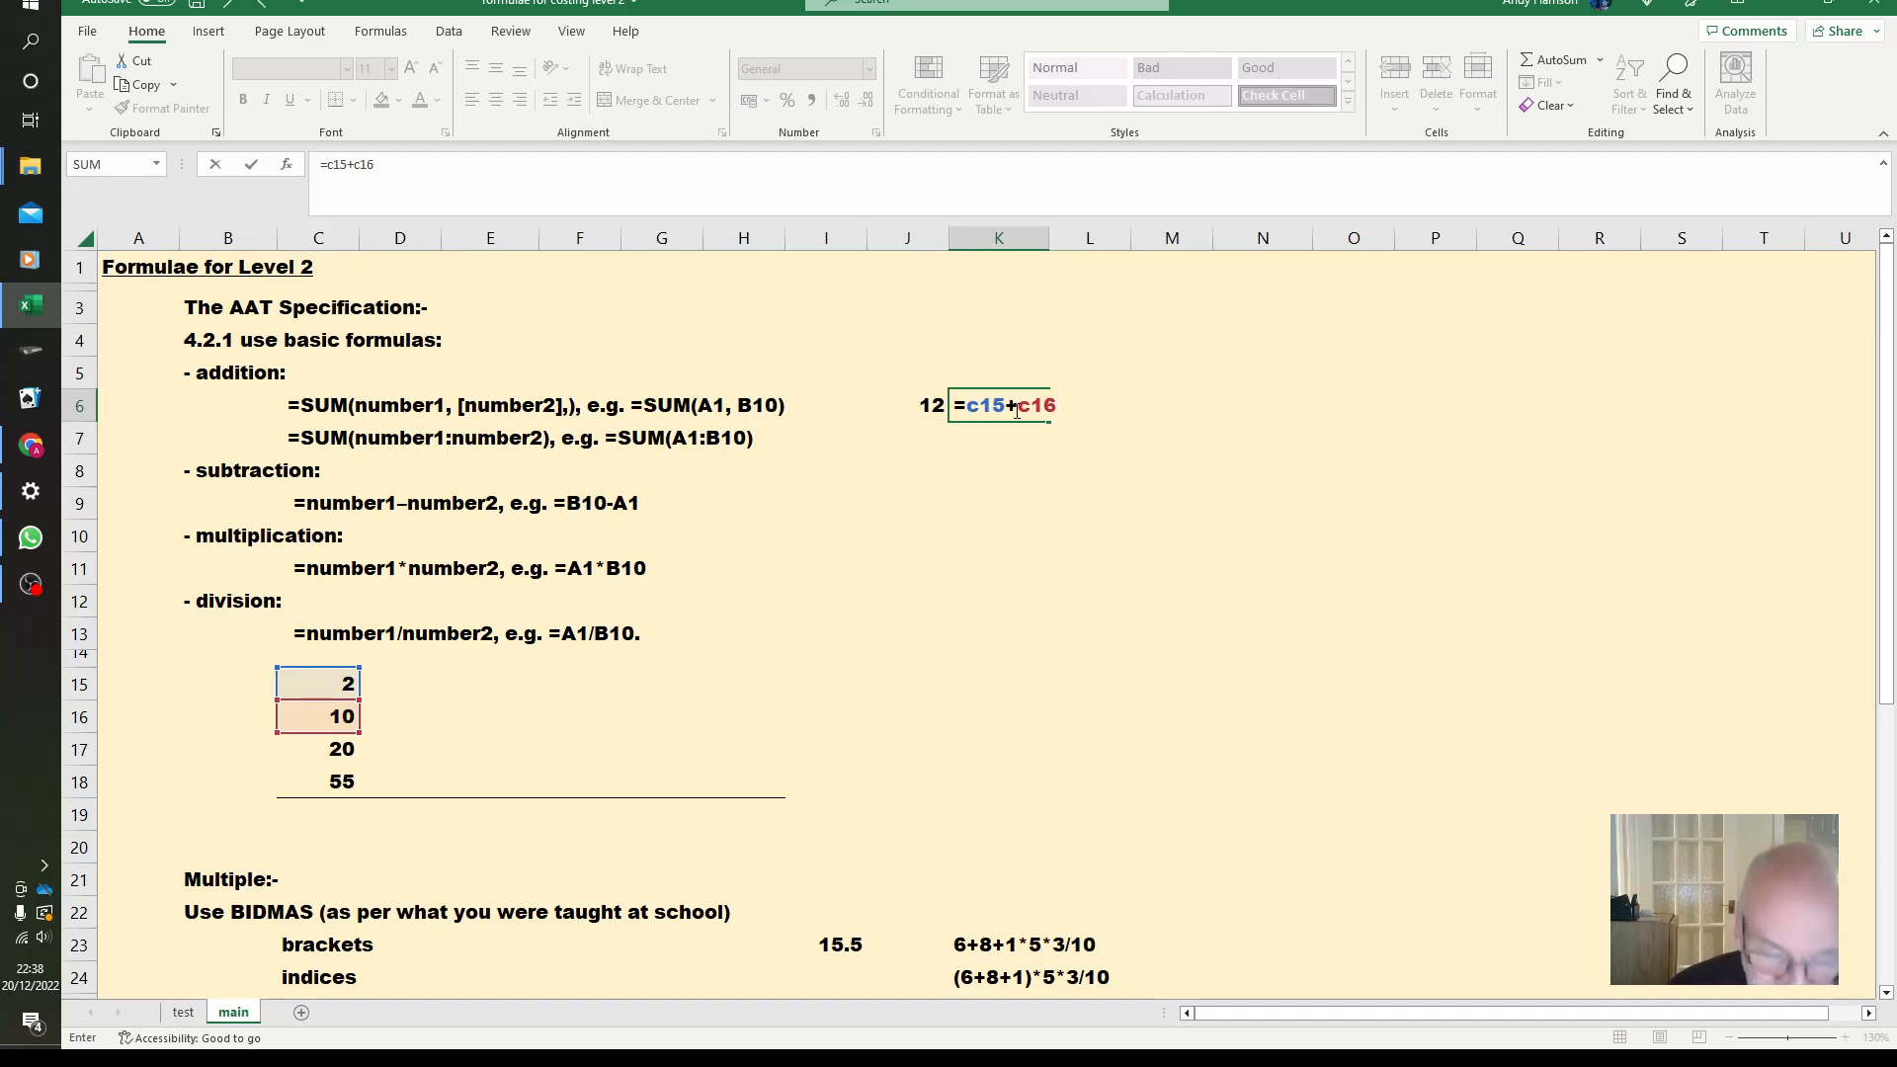
key("Return")
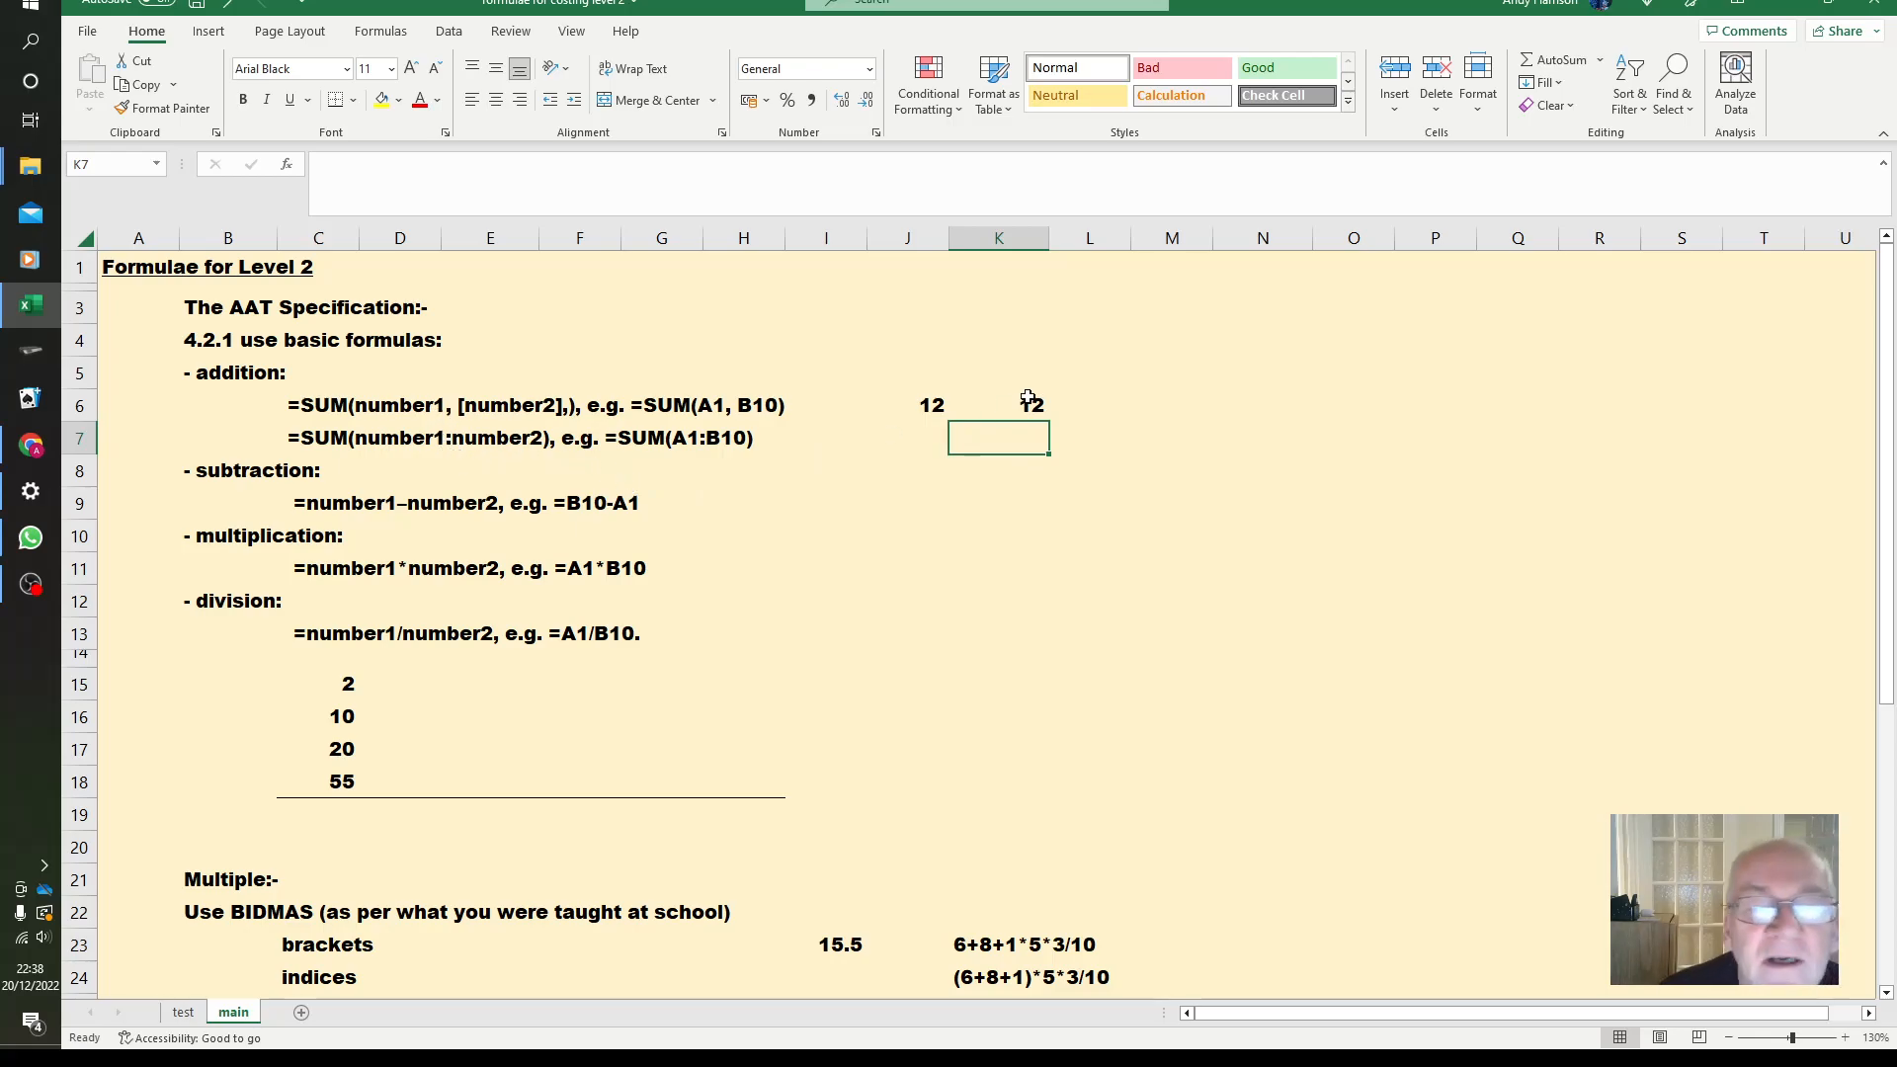
Enter the range addition formula =sum(c15:c18) in cell J7 beside the second addition example.
left_click(928, 441)
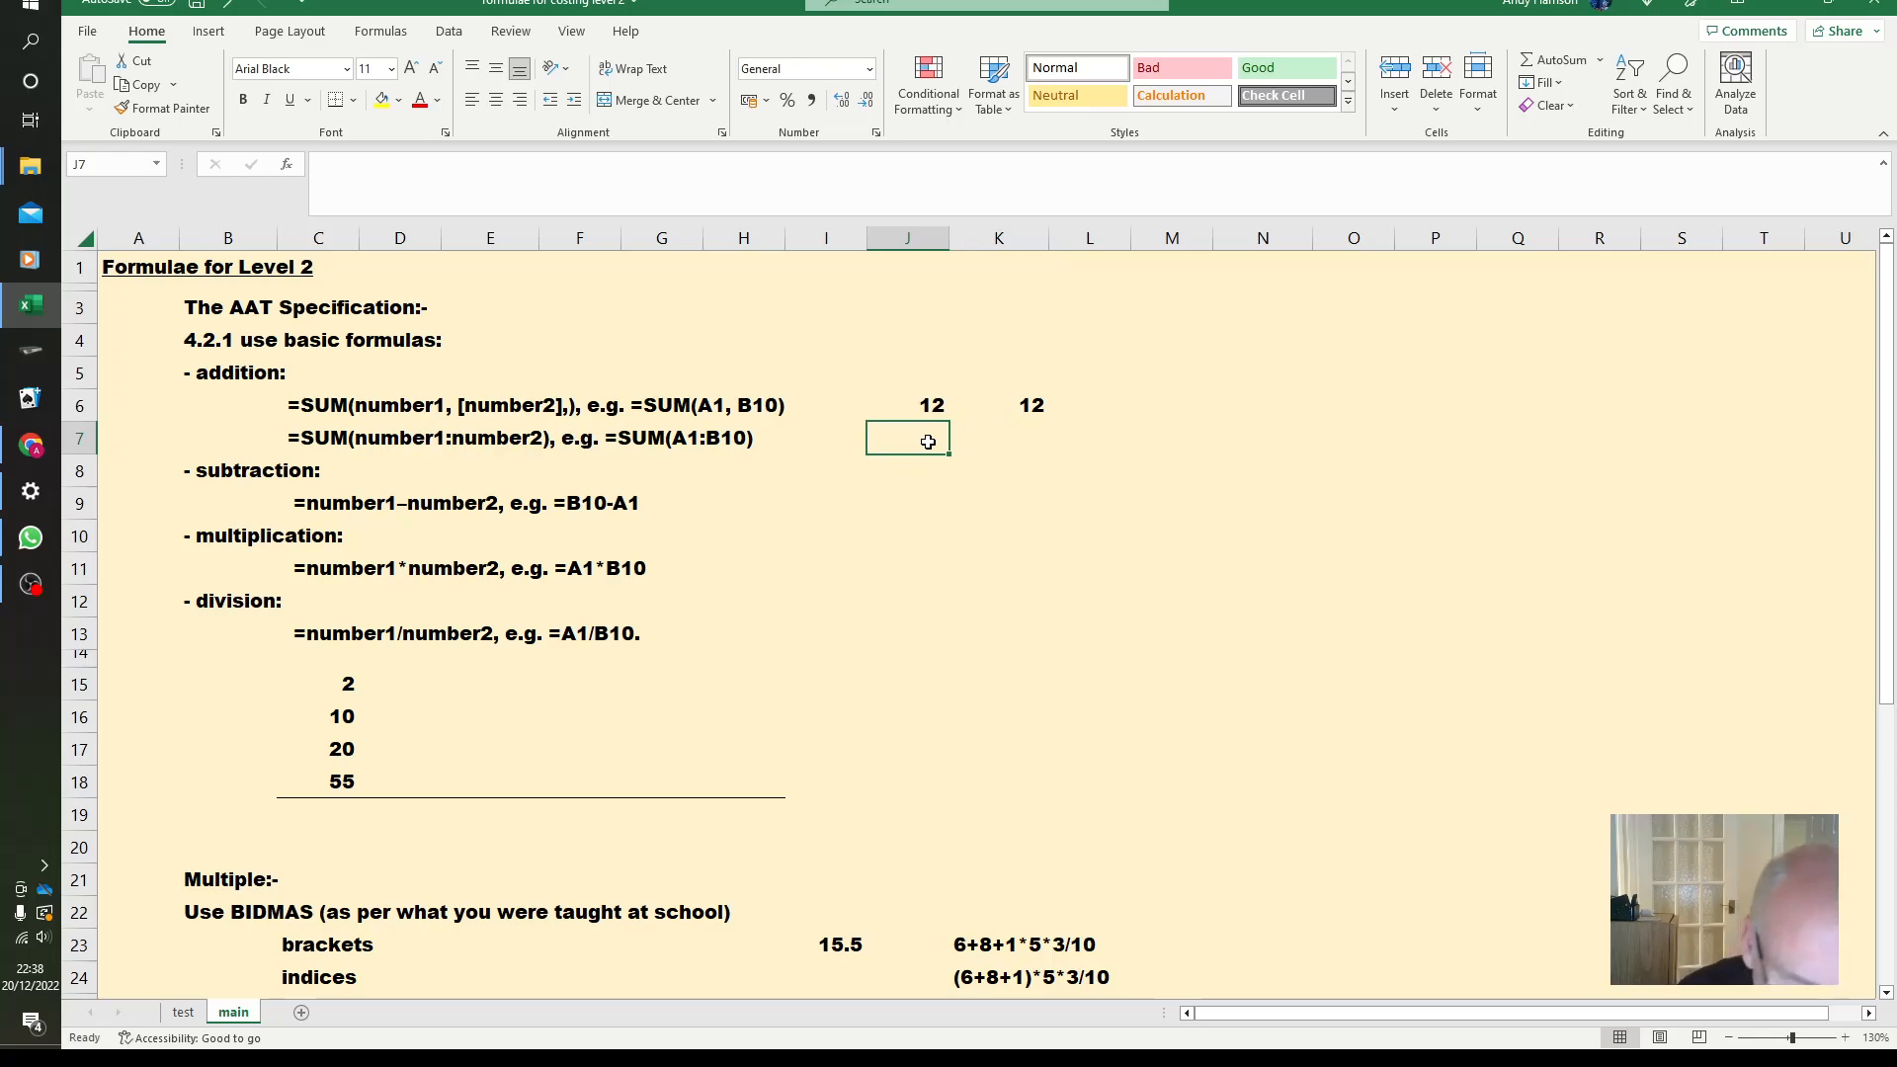
type("=sum")
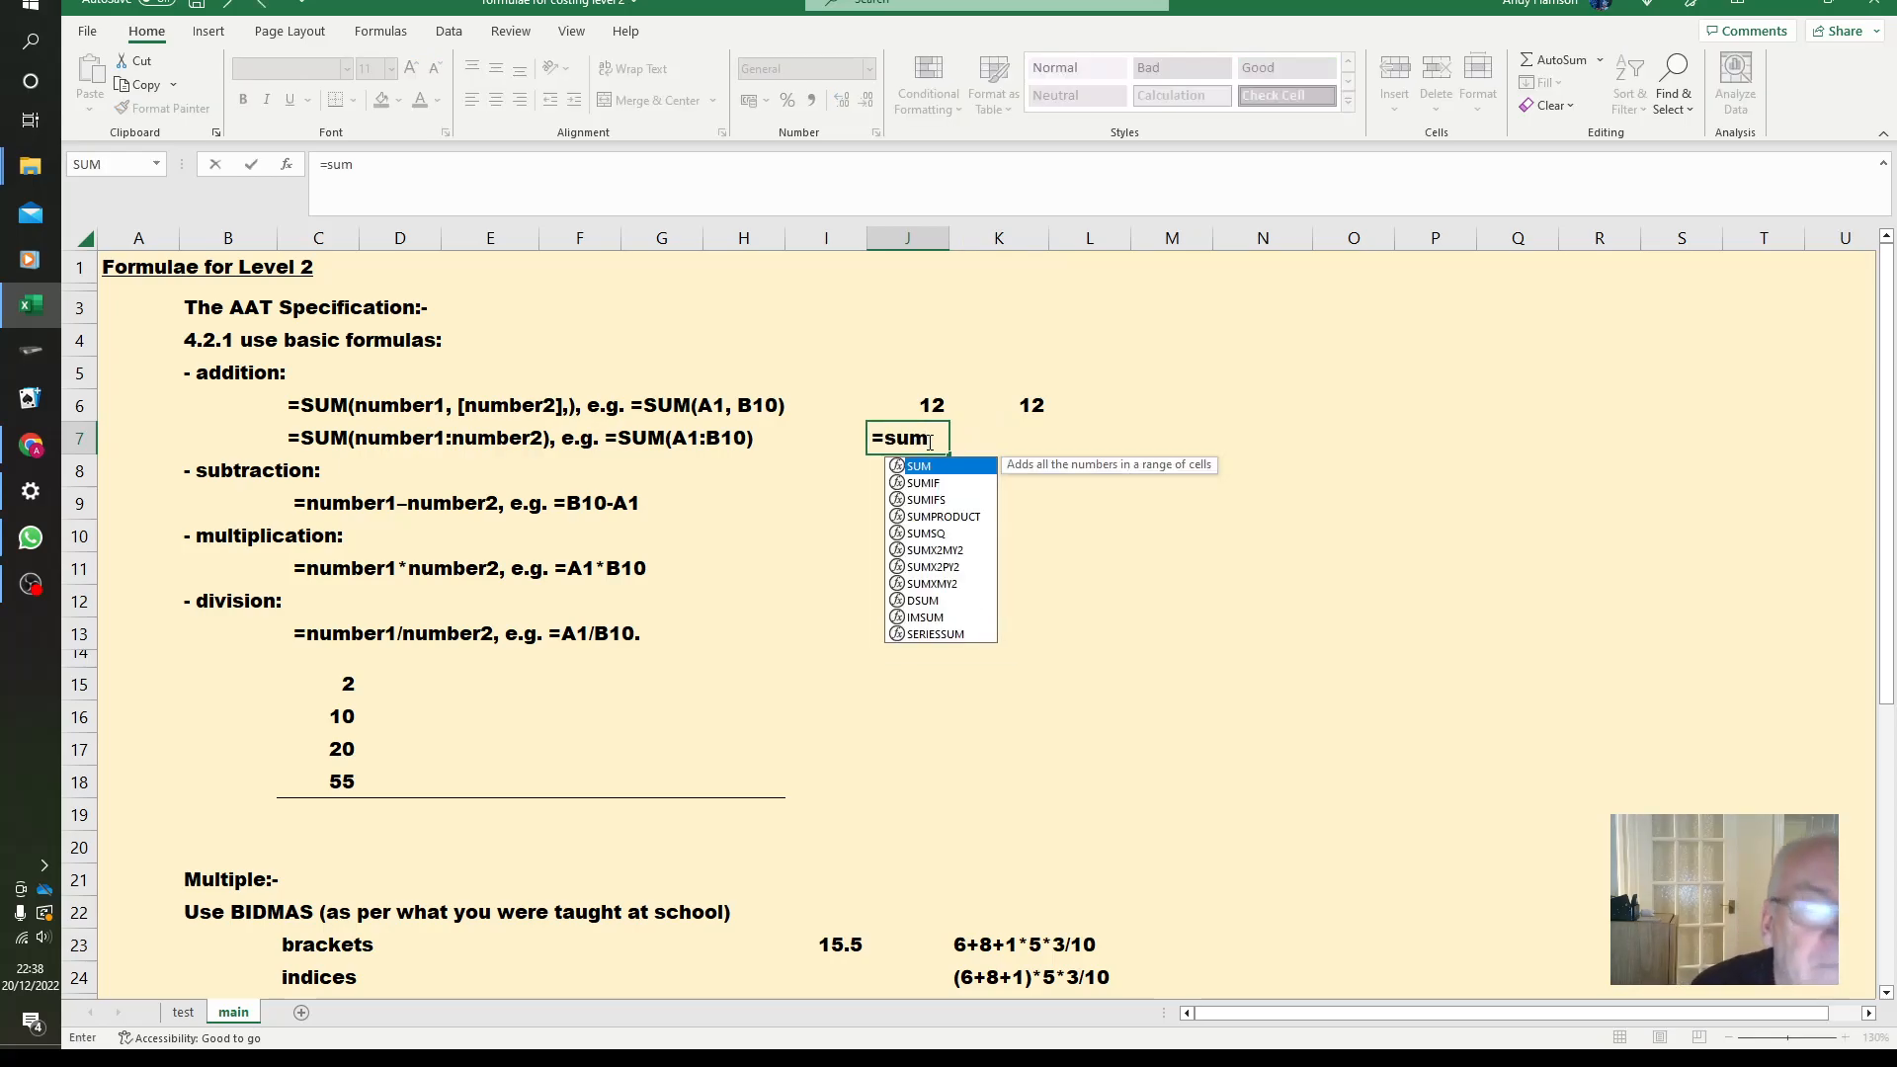
type("(")
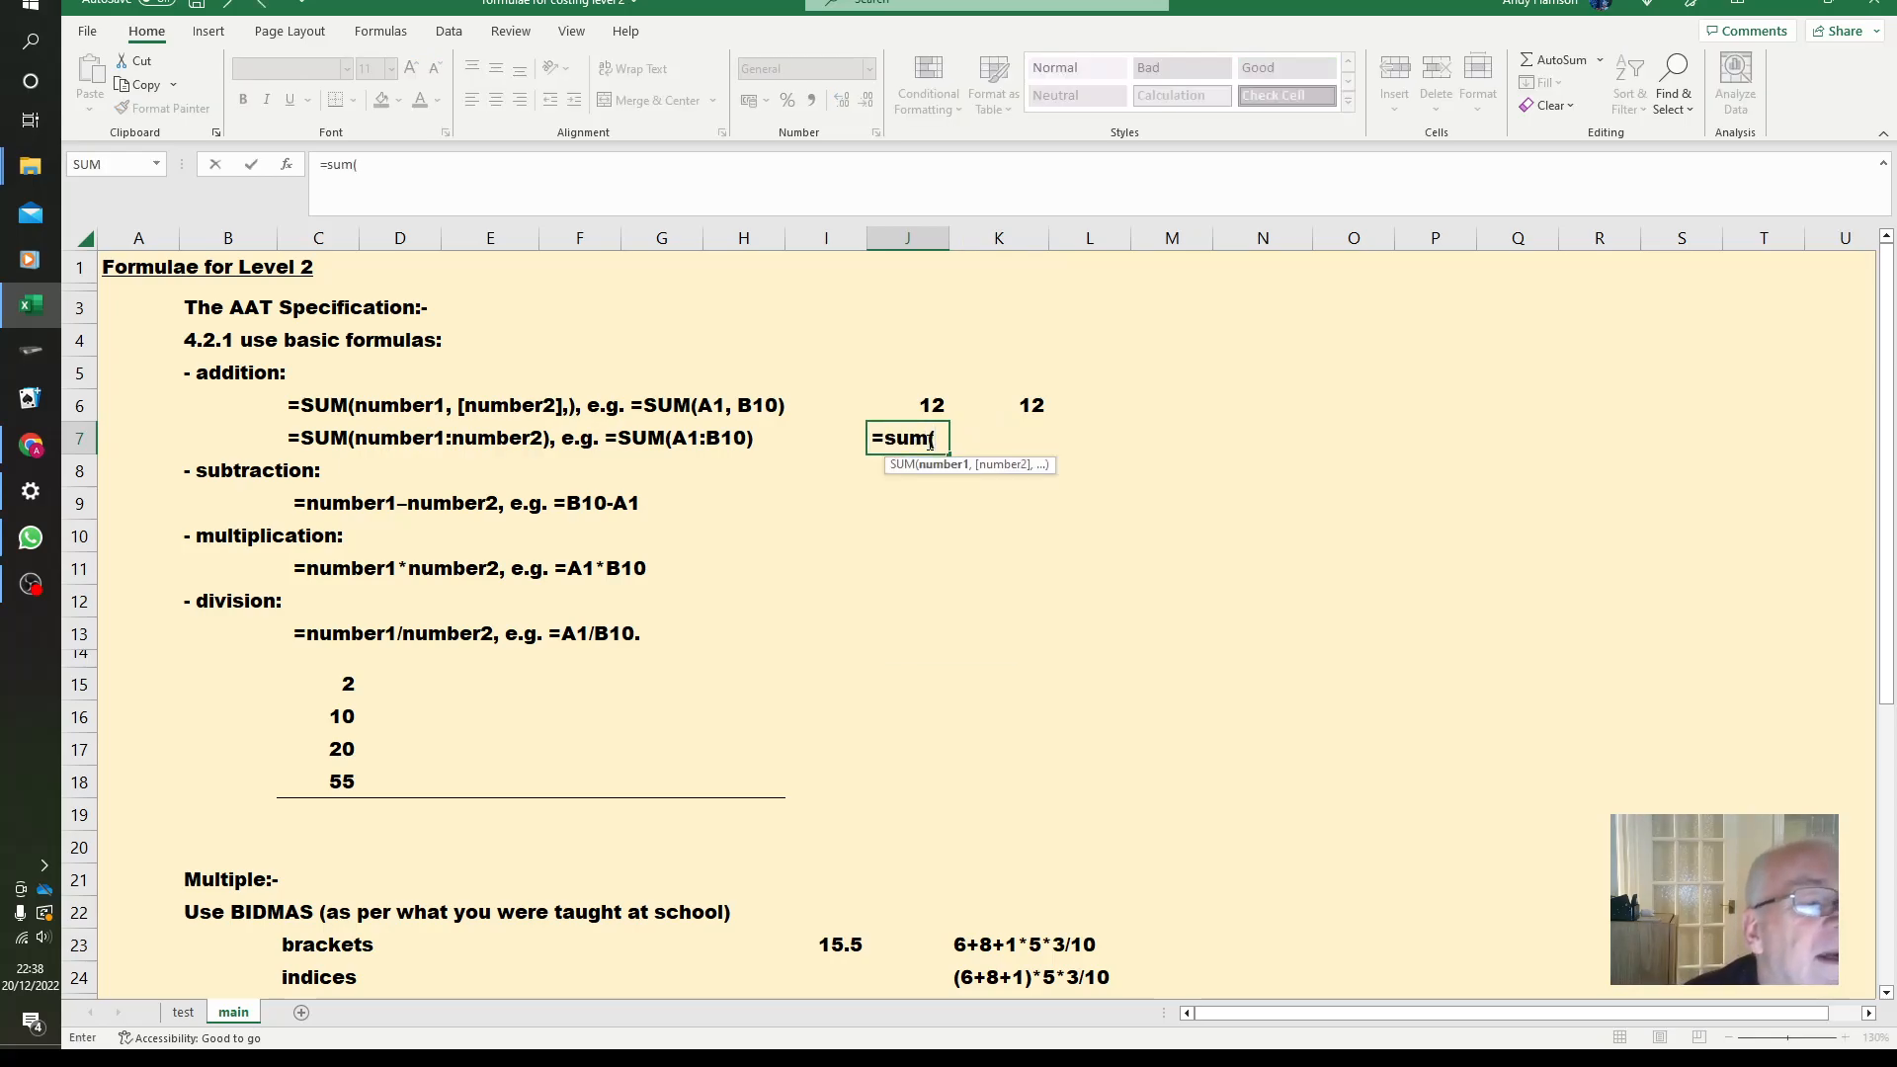
type("c")
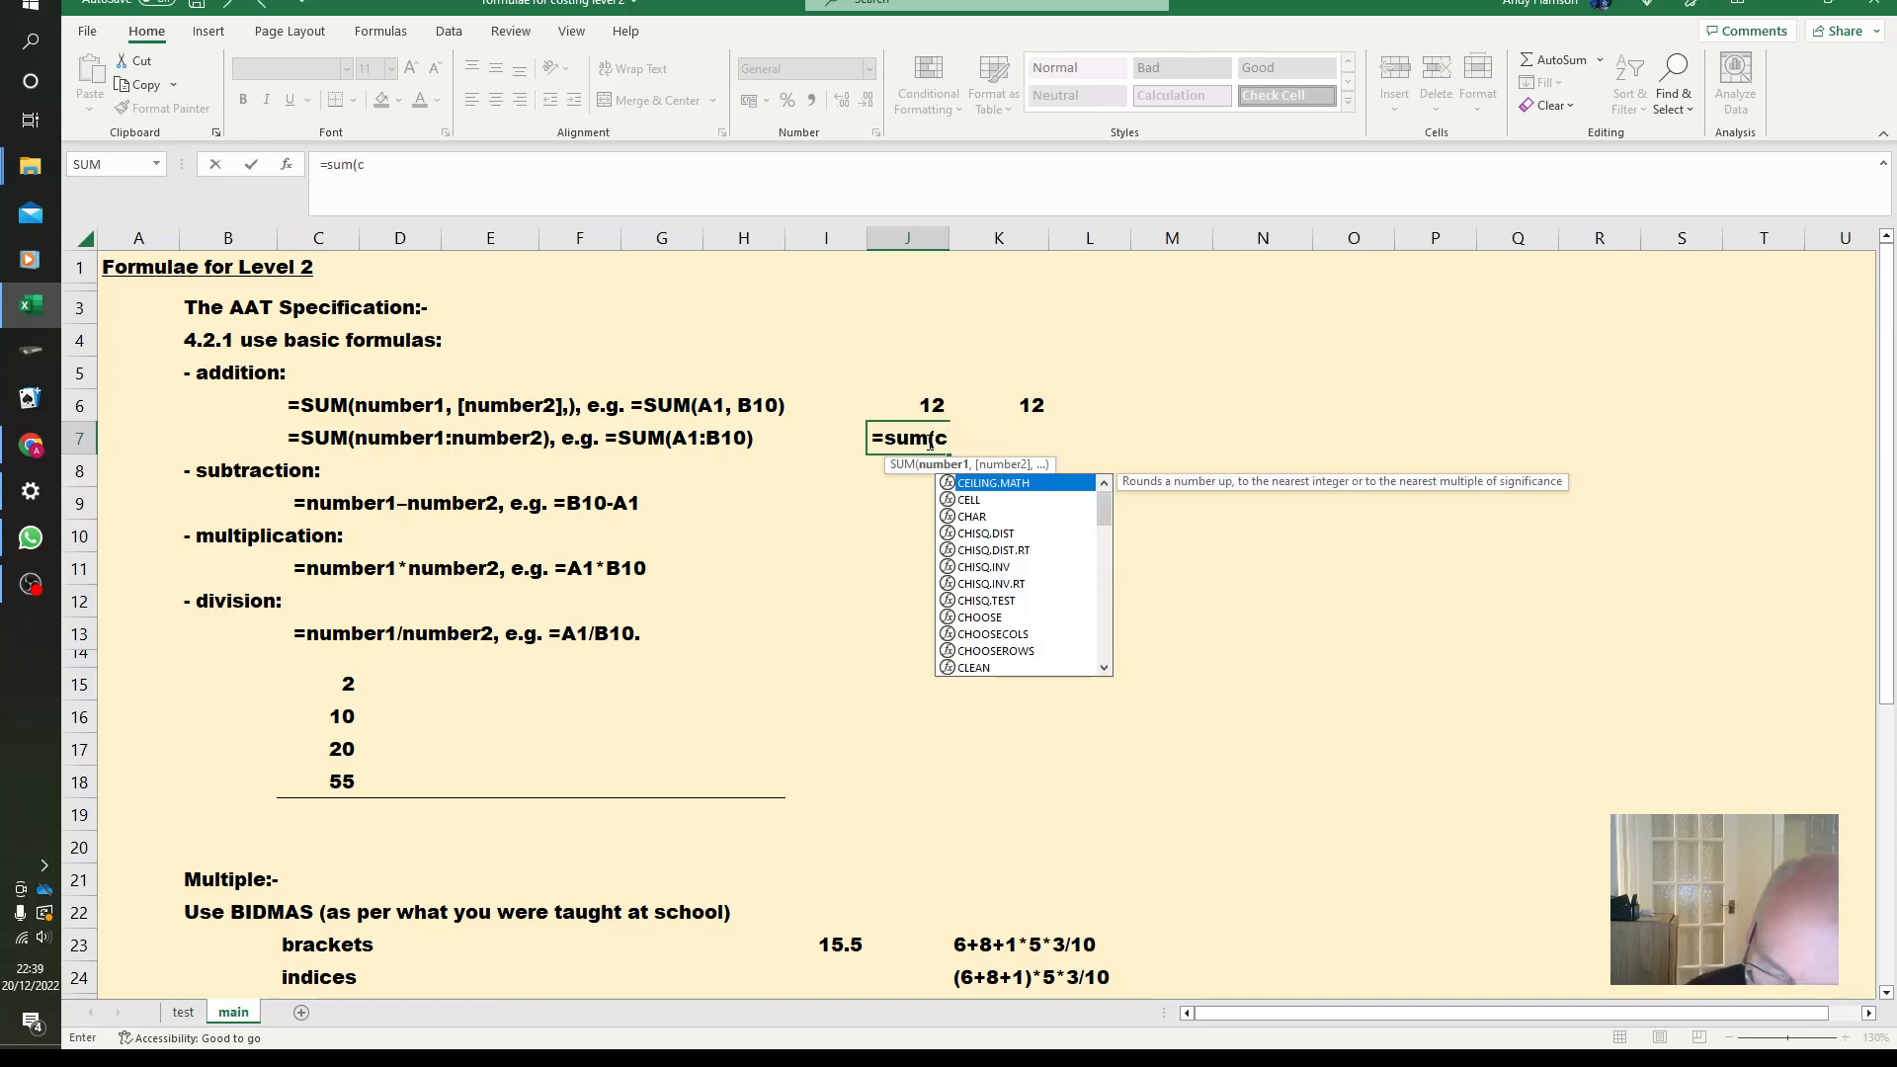
type("15:")
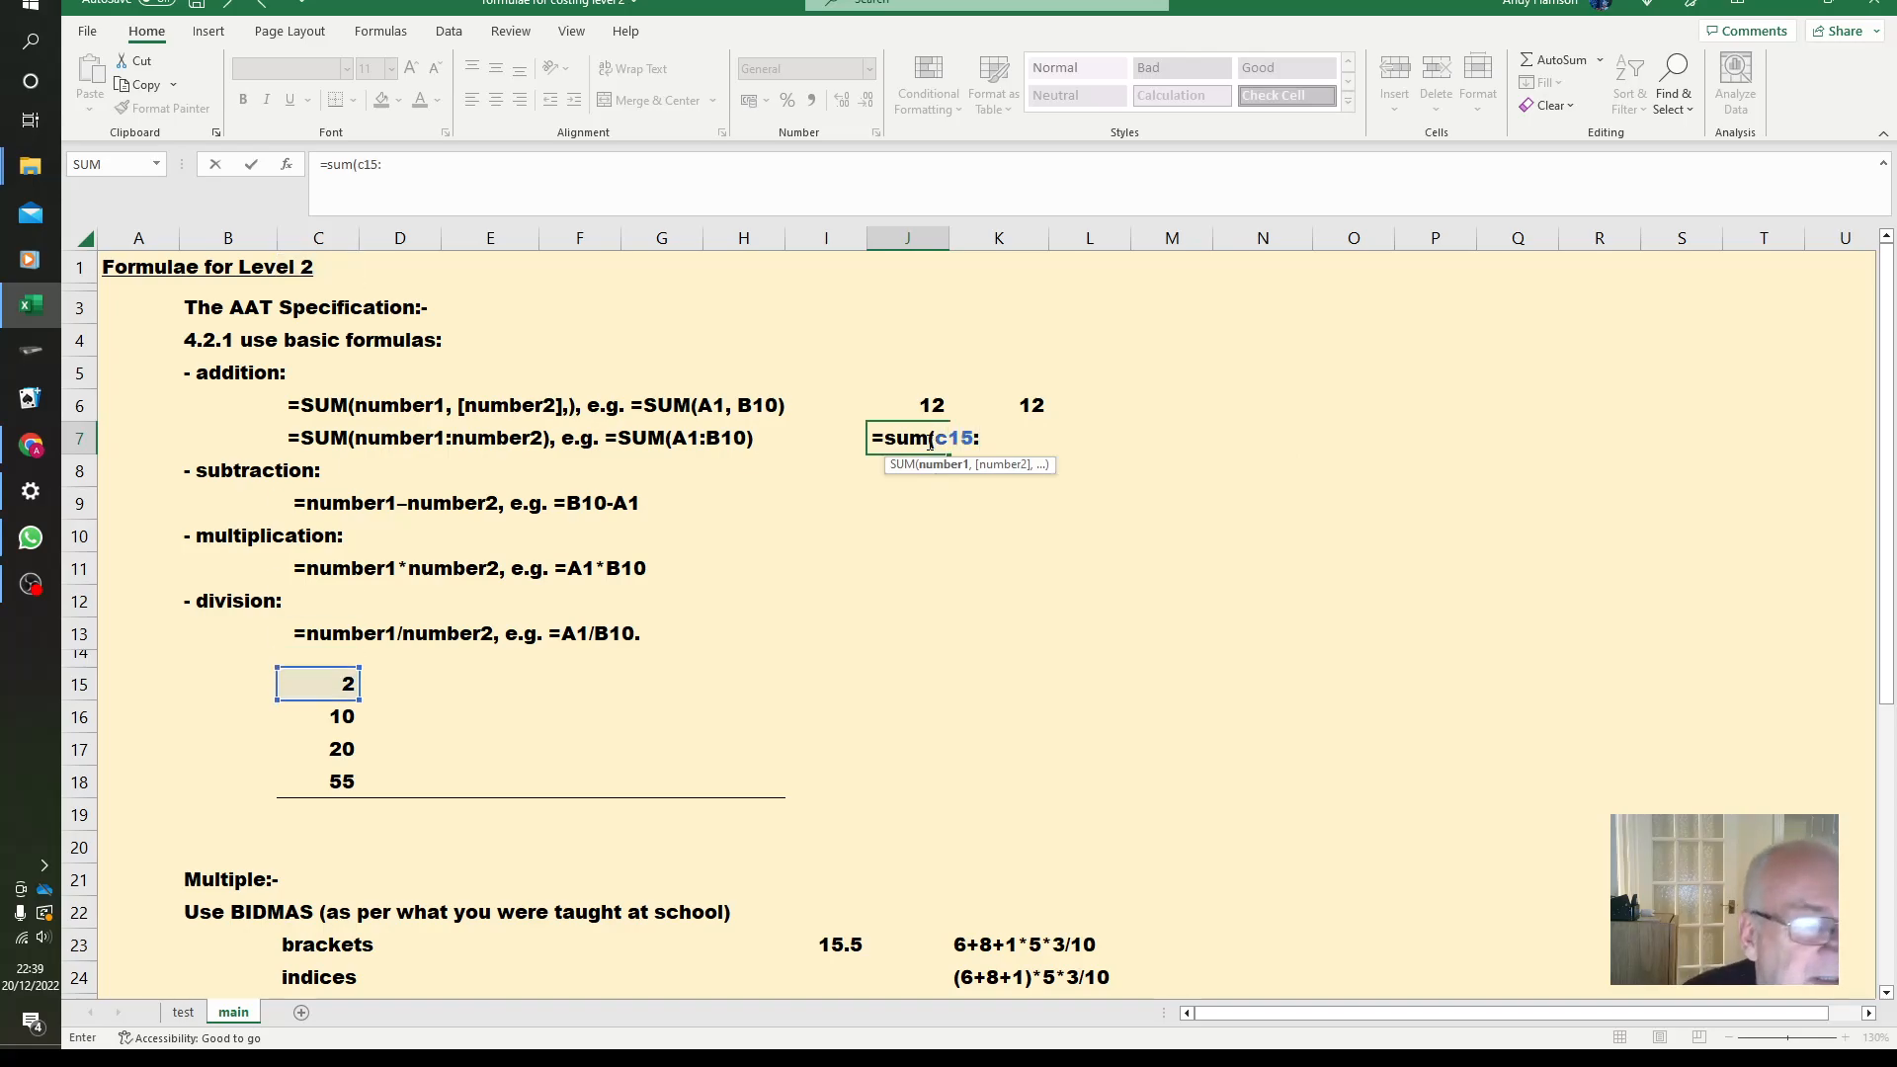
type("c18")
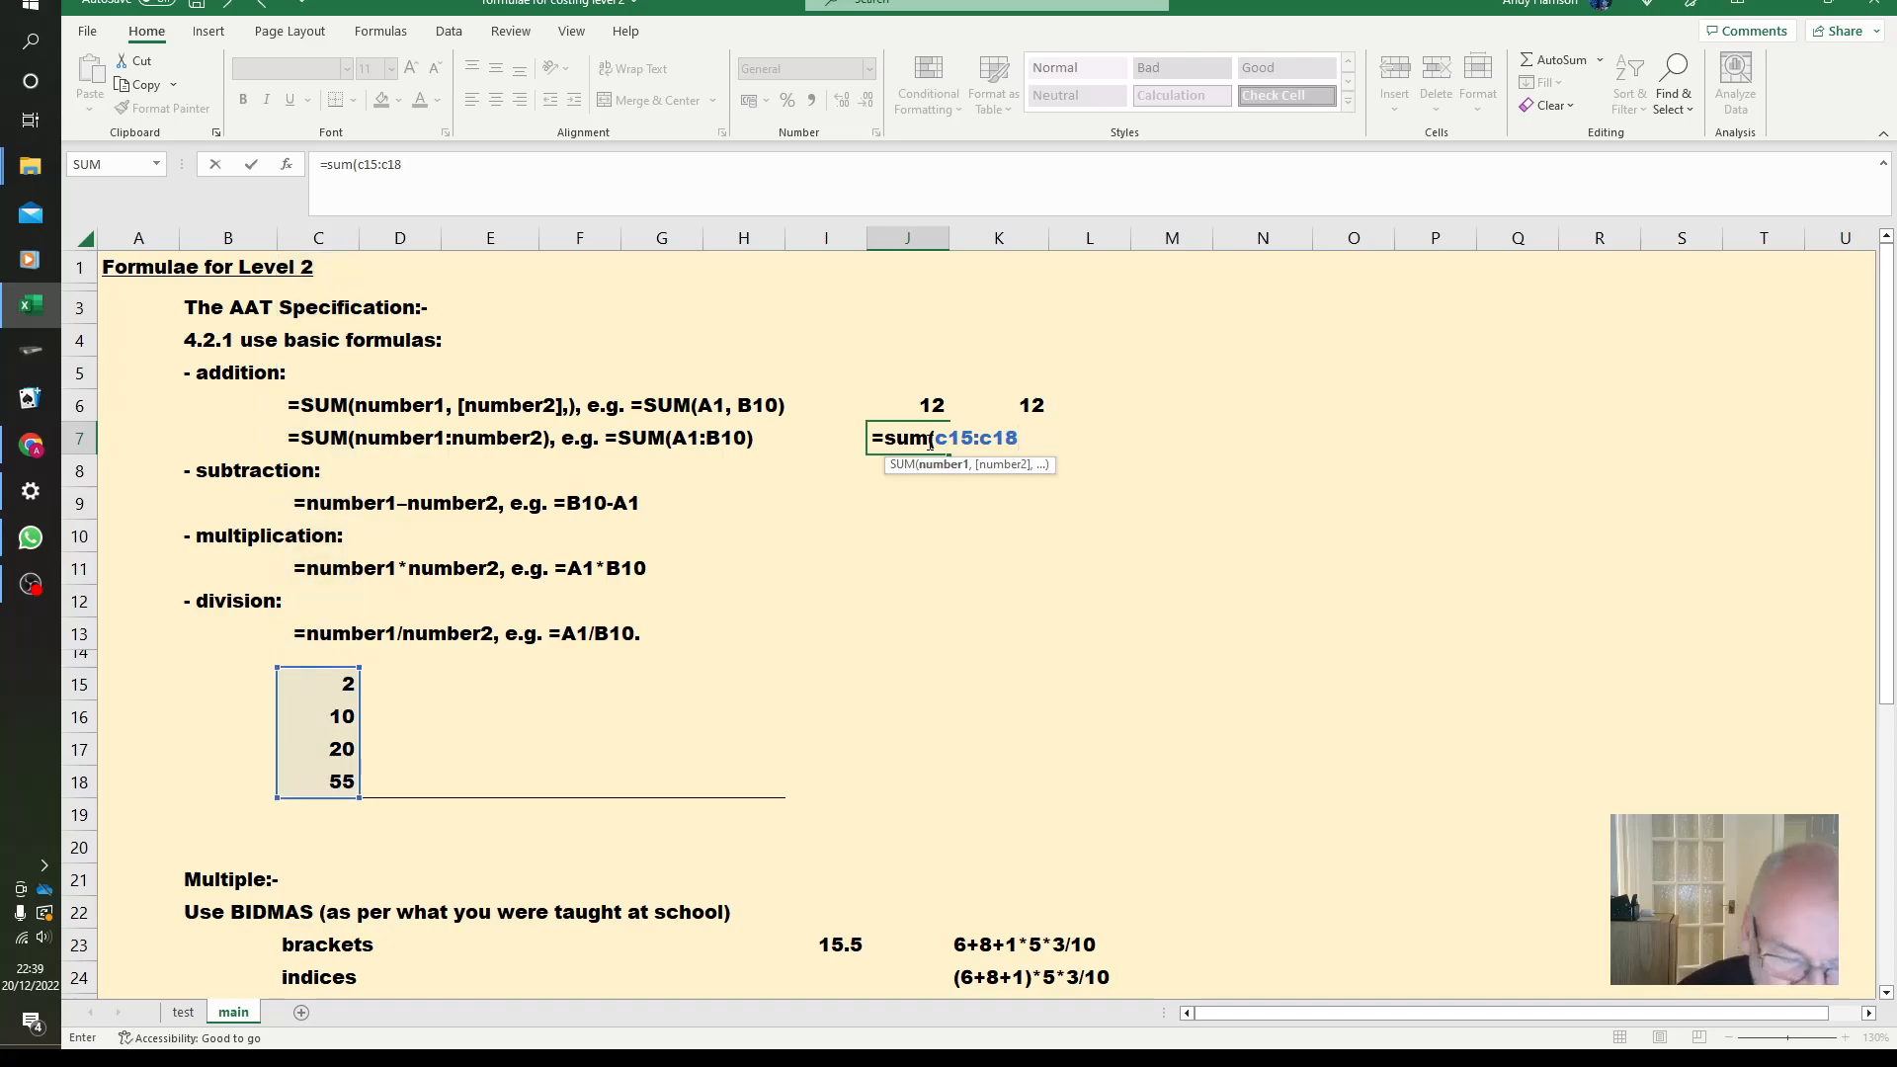
type(")")
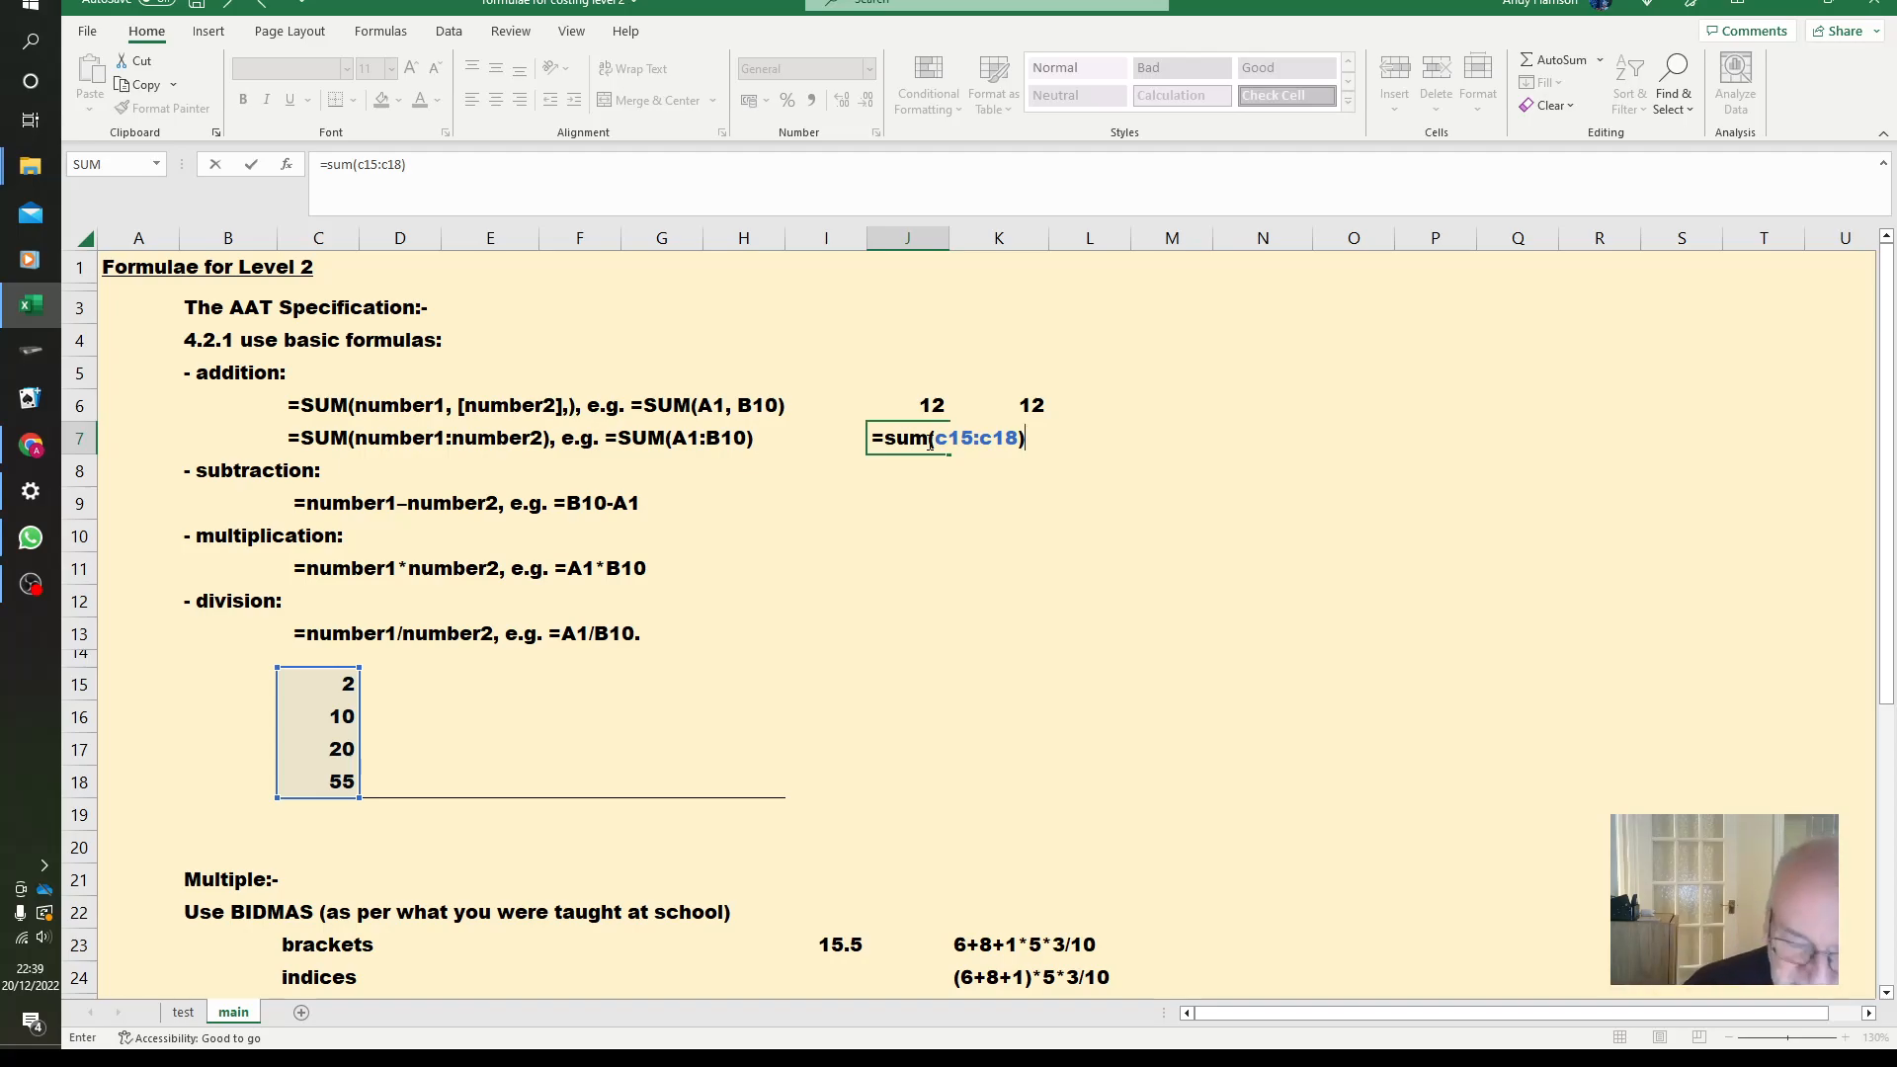
key("Return")
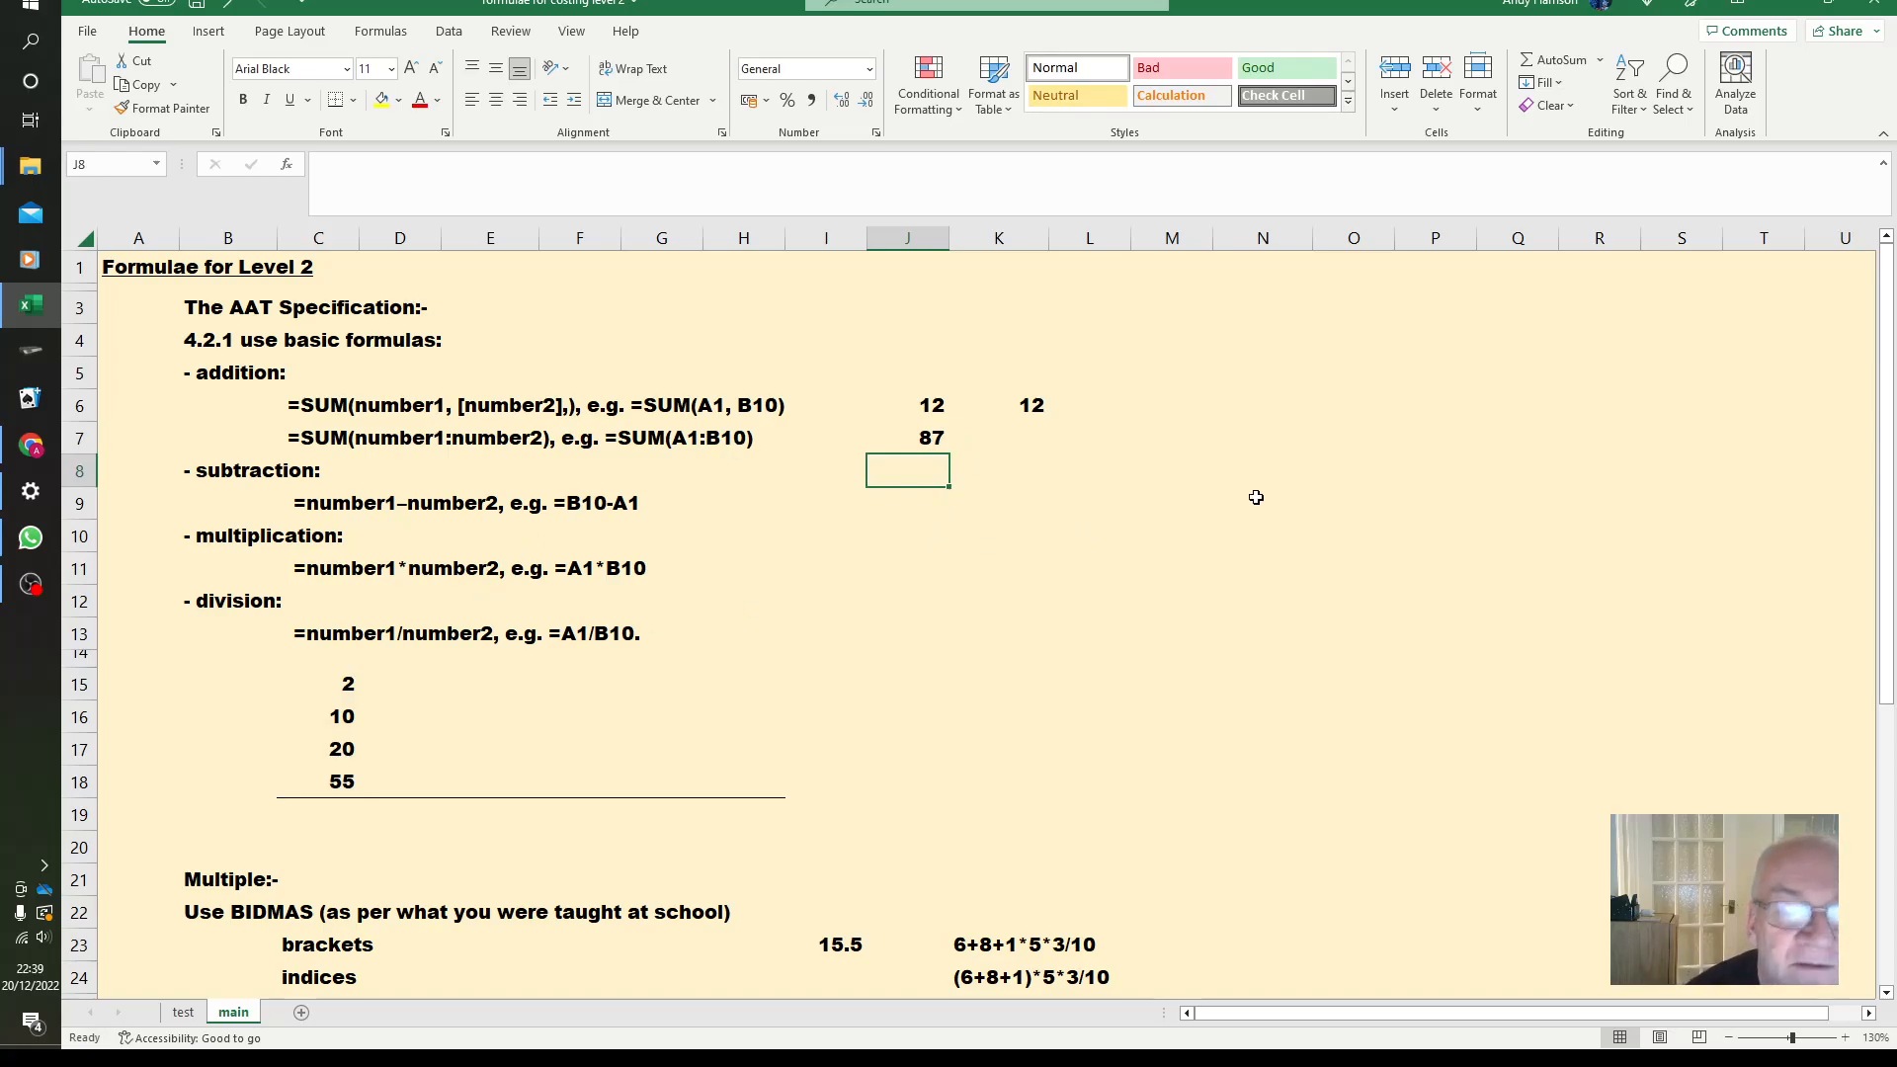
Enter the subtraction formula =c17-c16 in cell J9 beside the subtraction example.
key("Down")
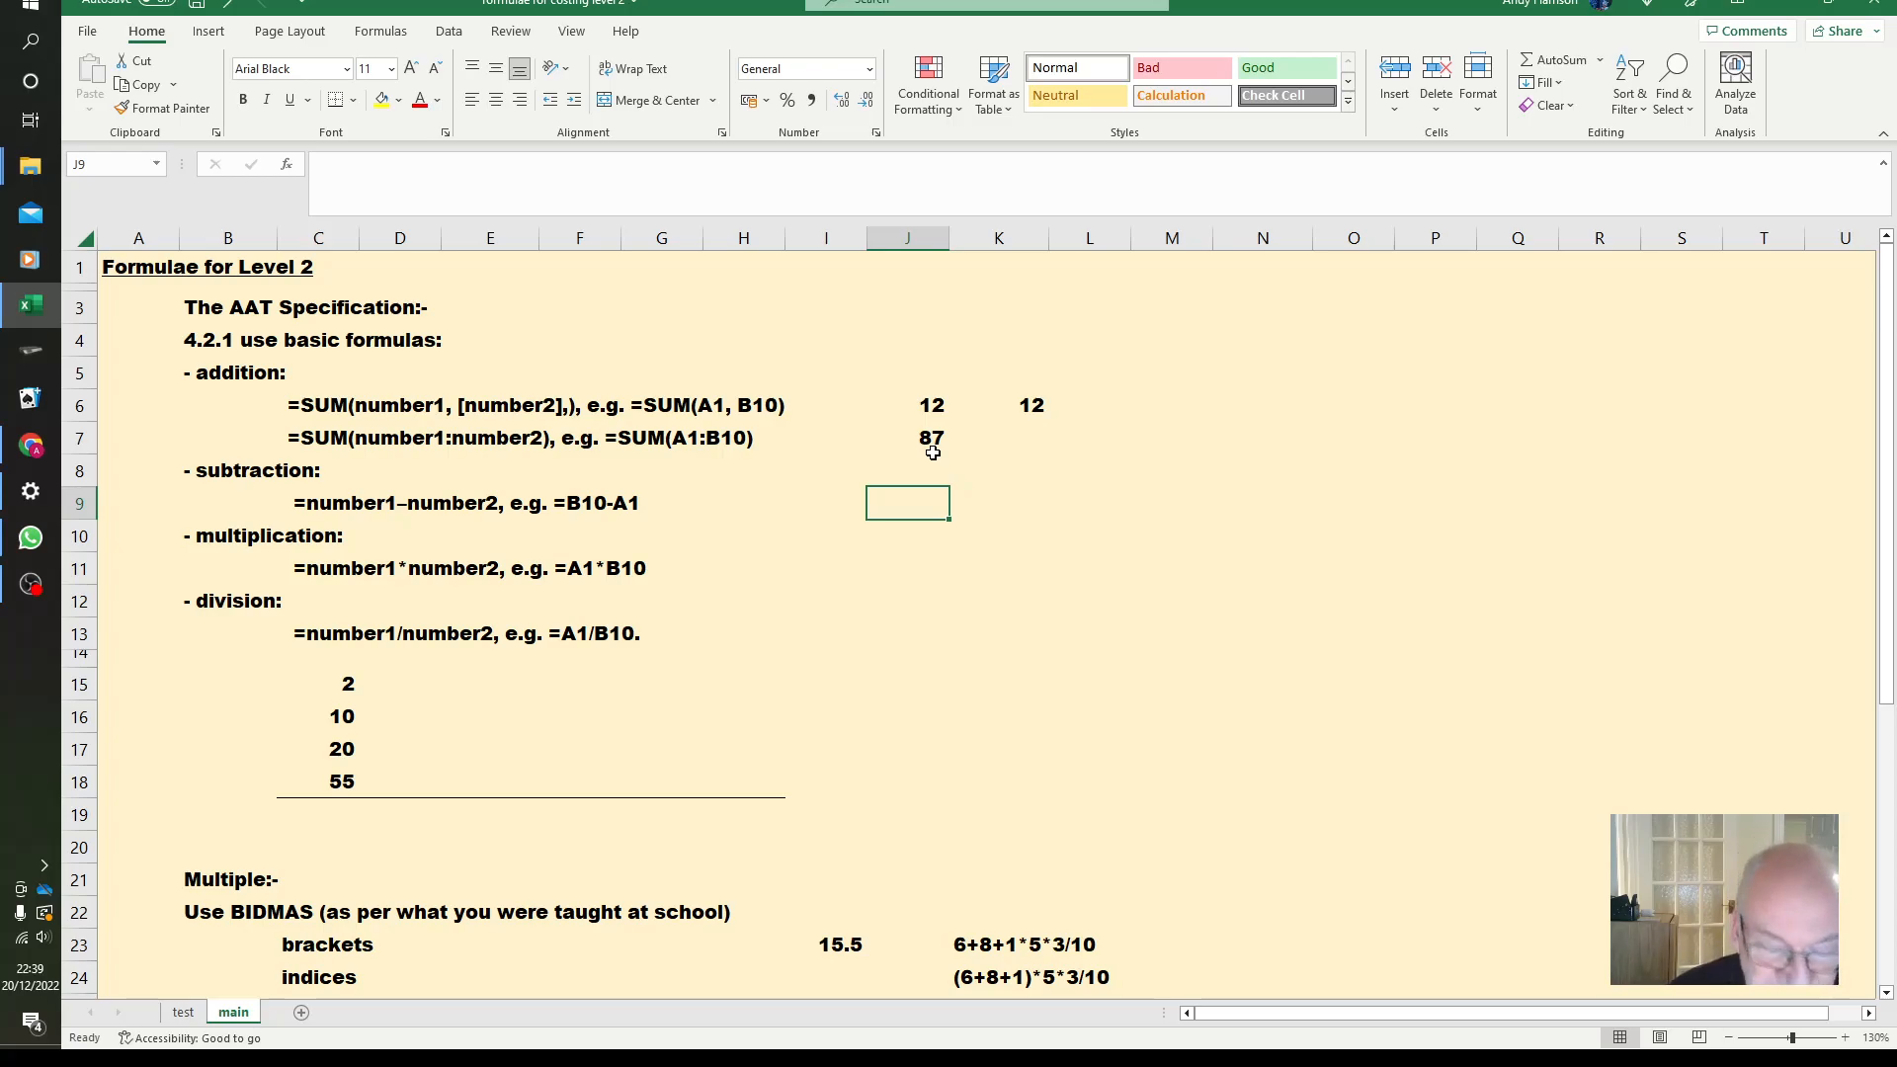
type("=")
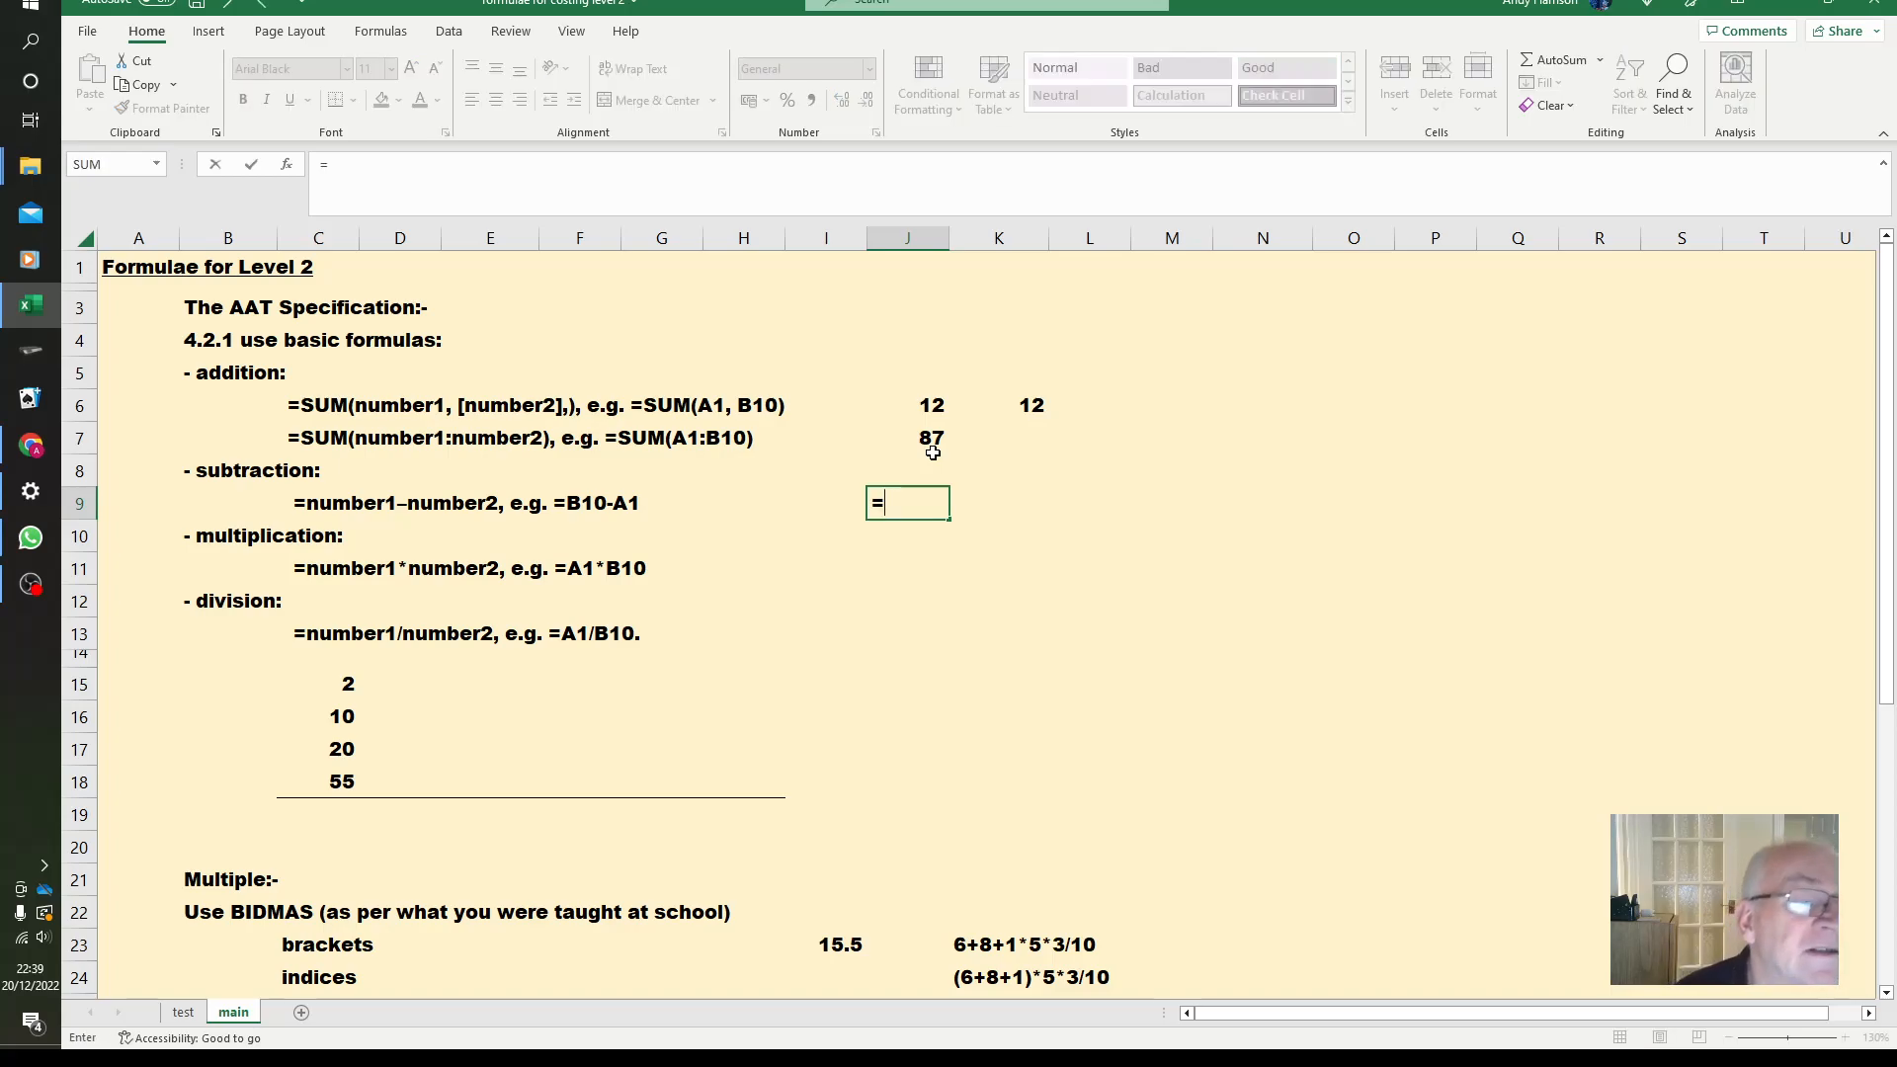
type("c")
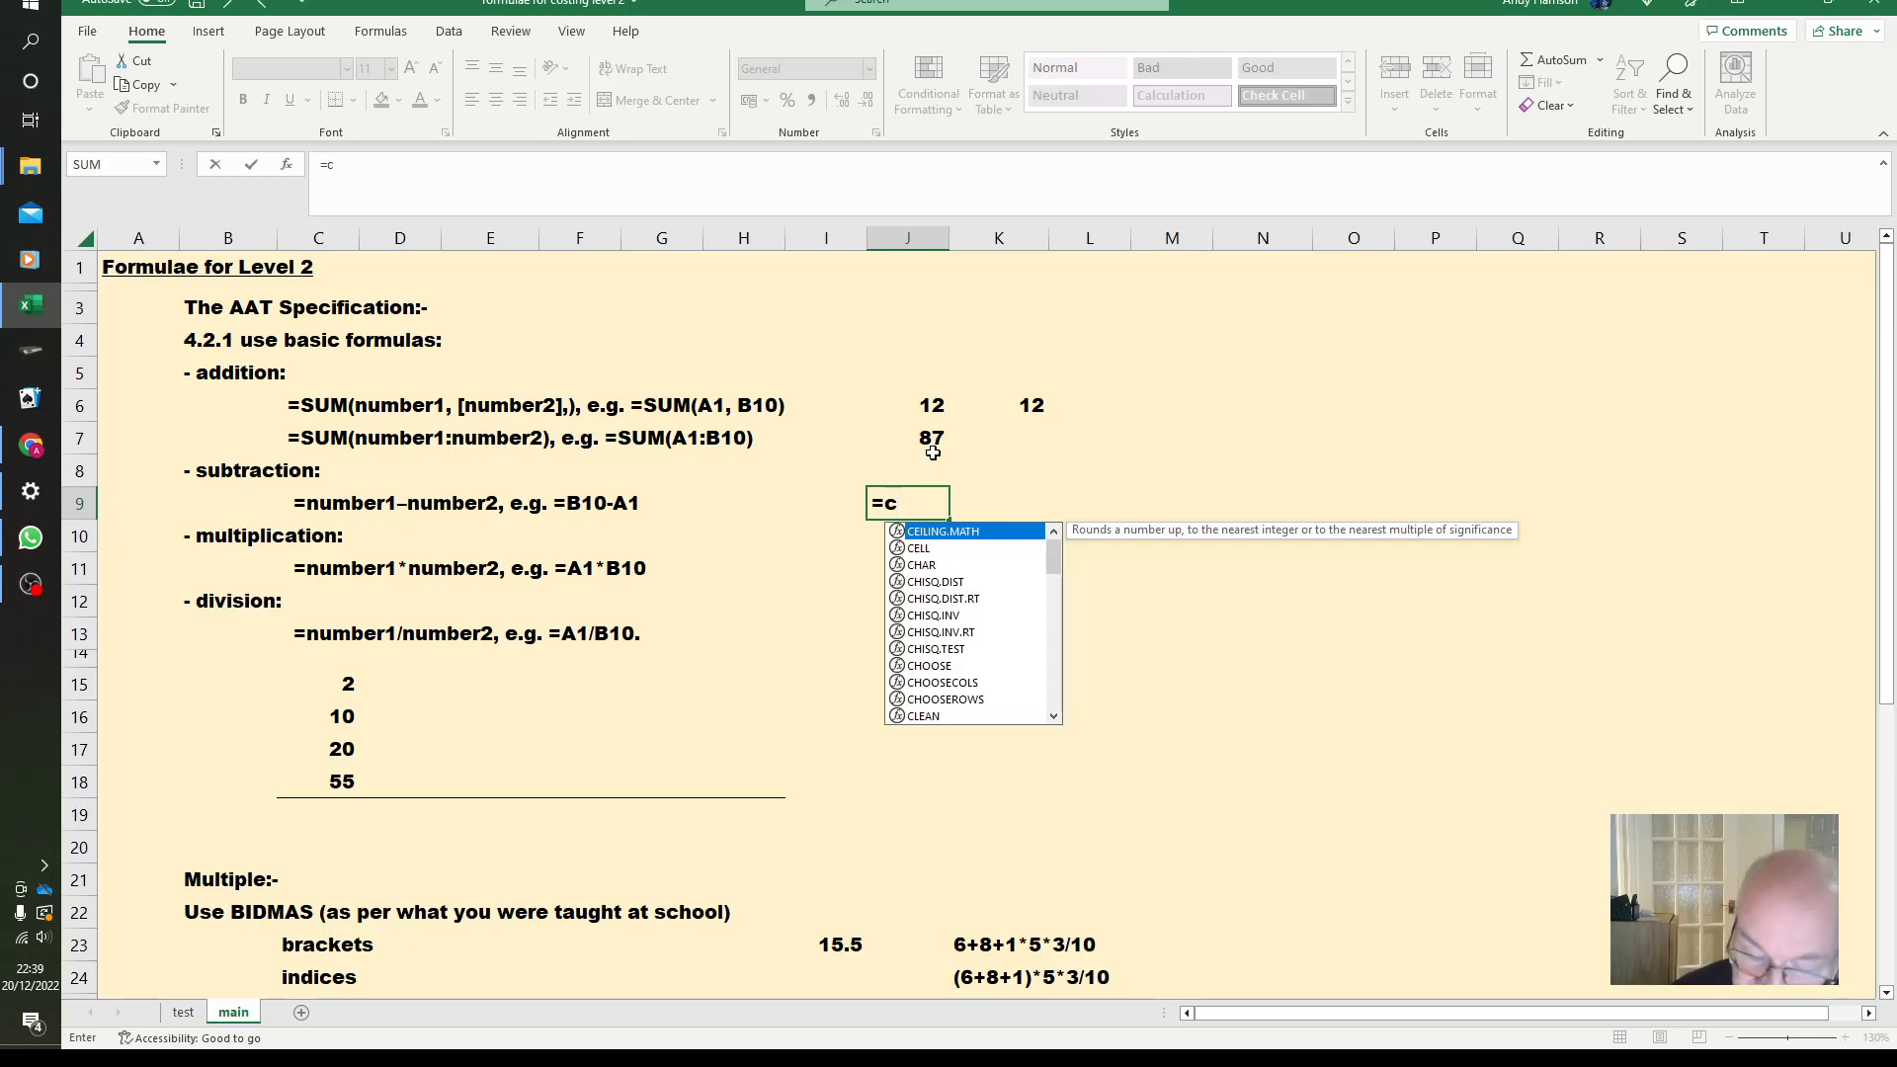
type("17")
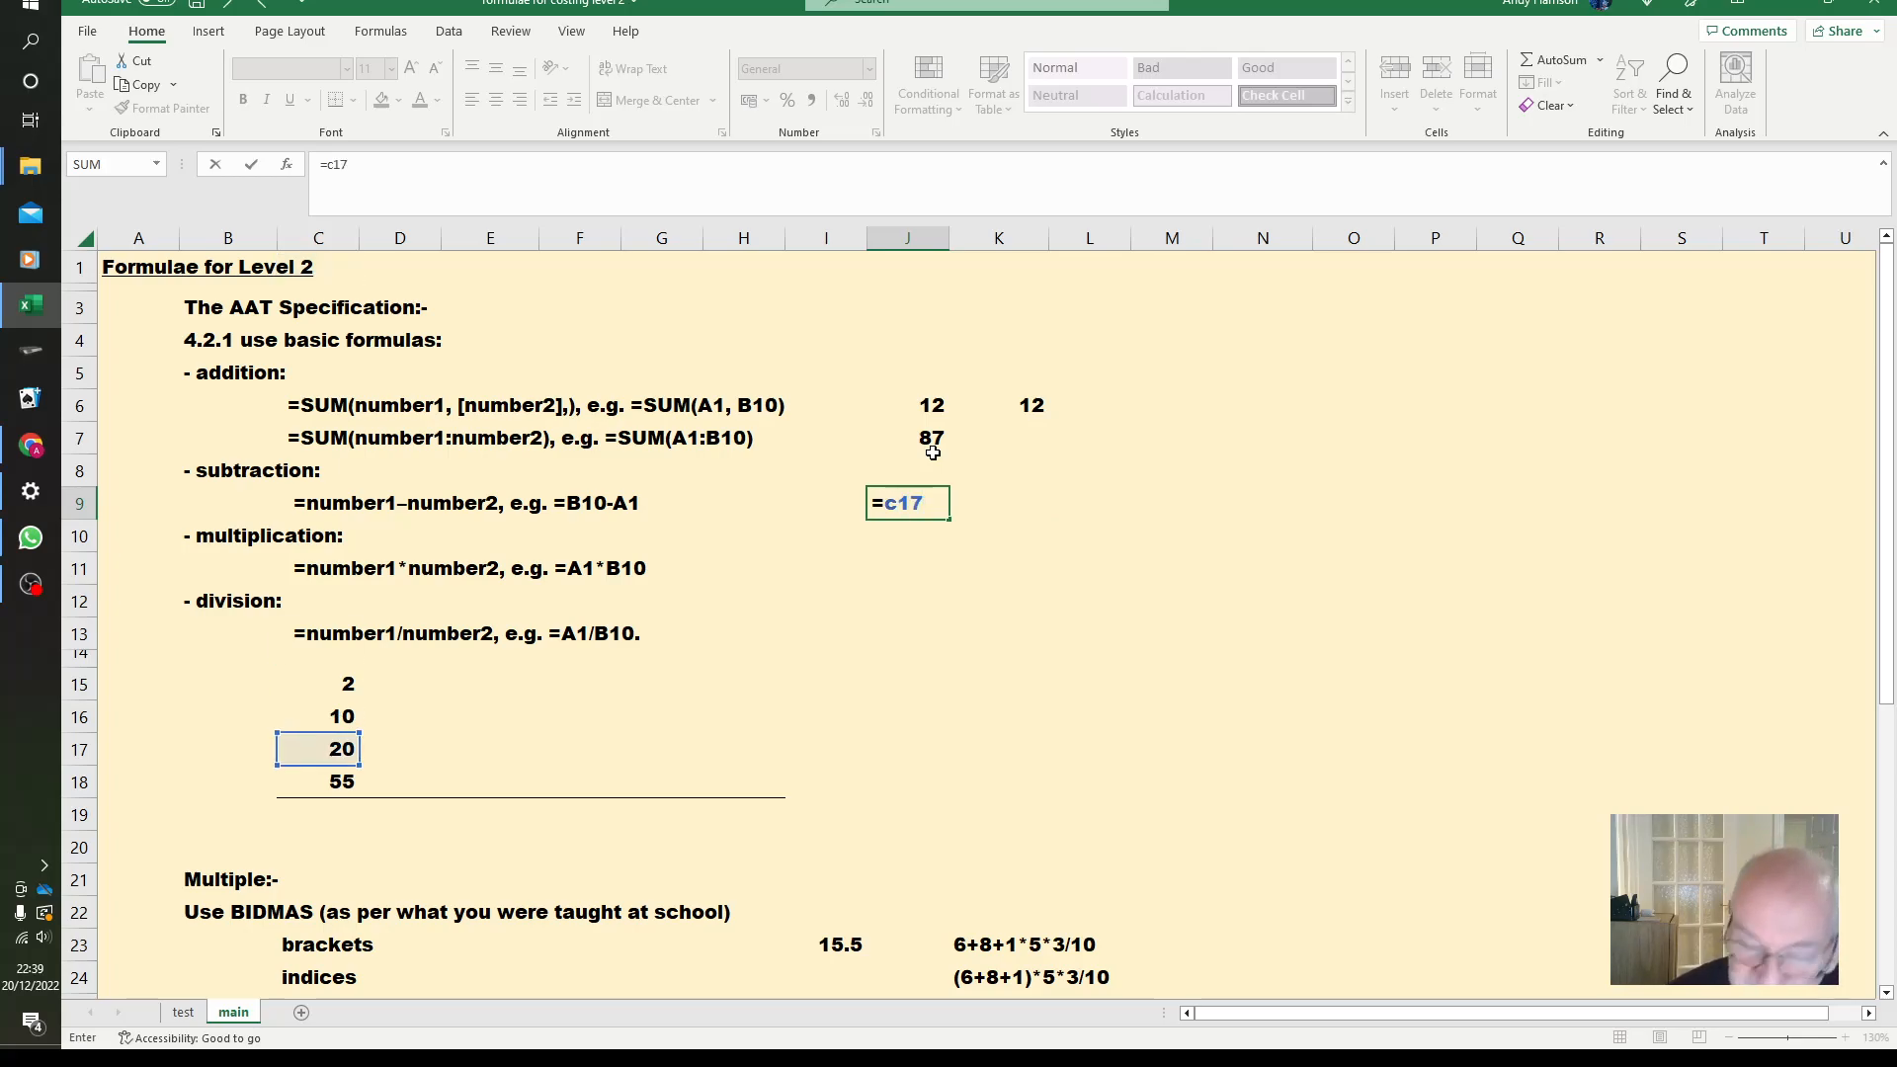
type("-")
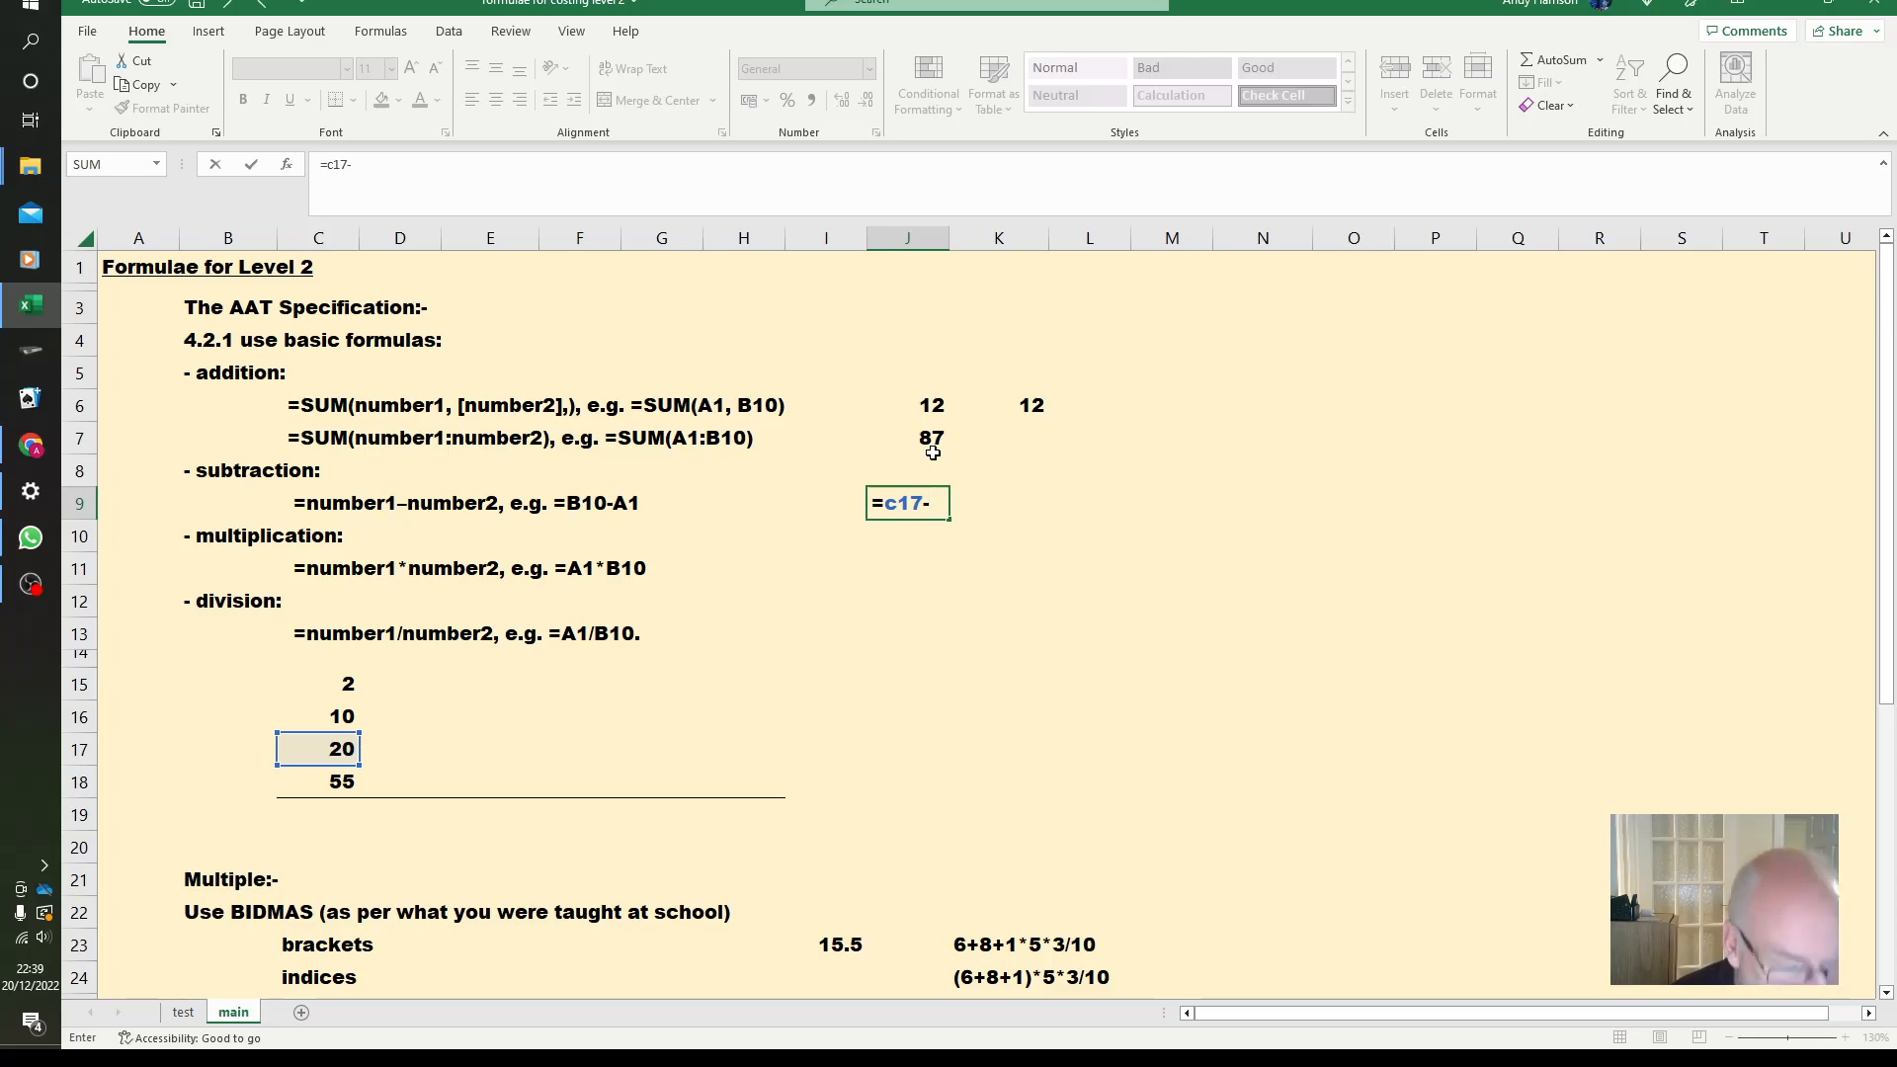
type("c16")
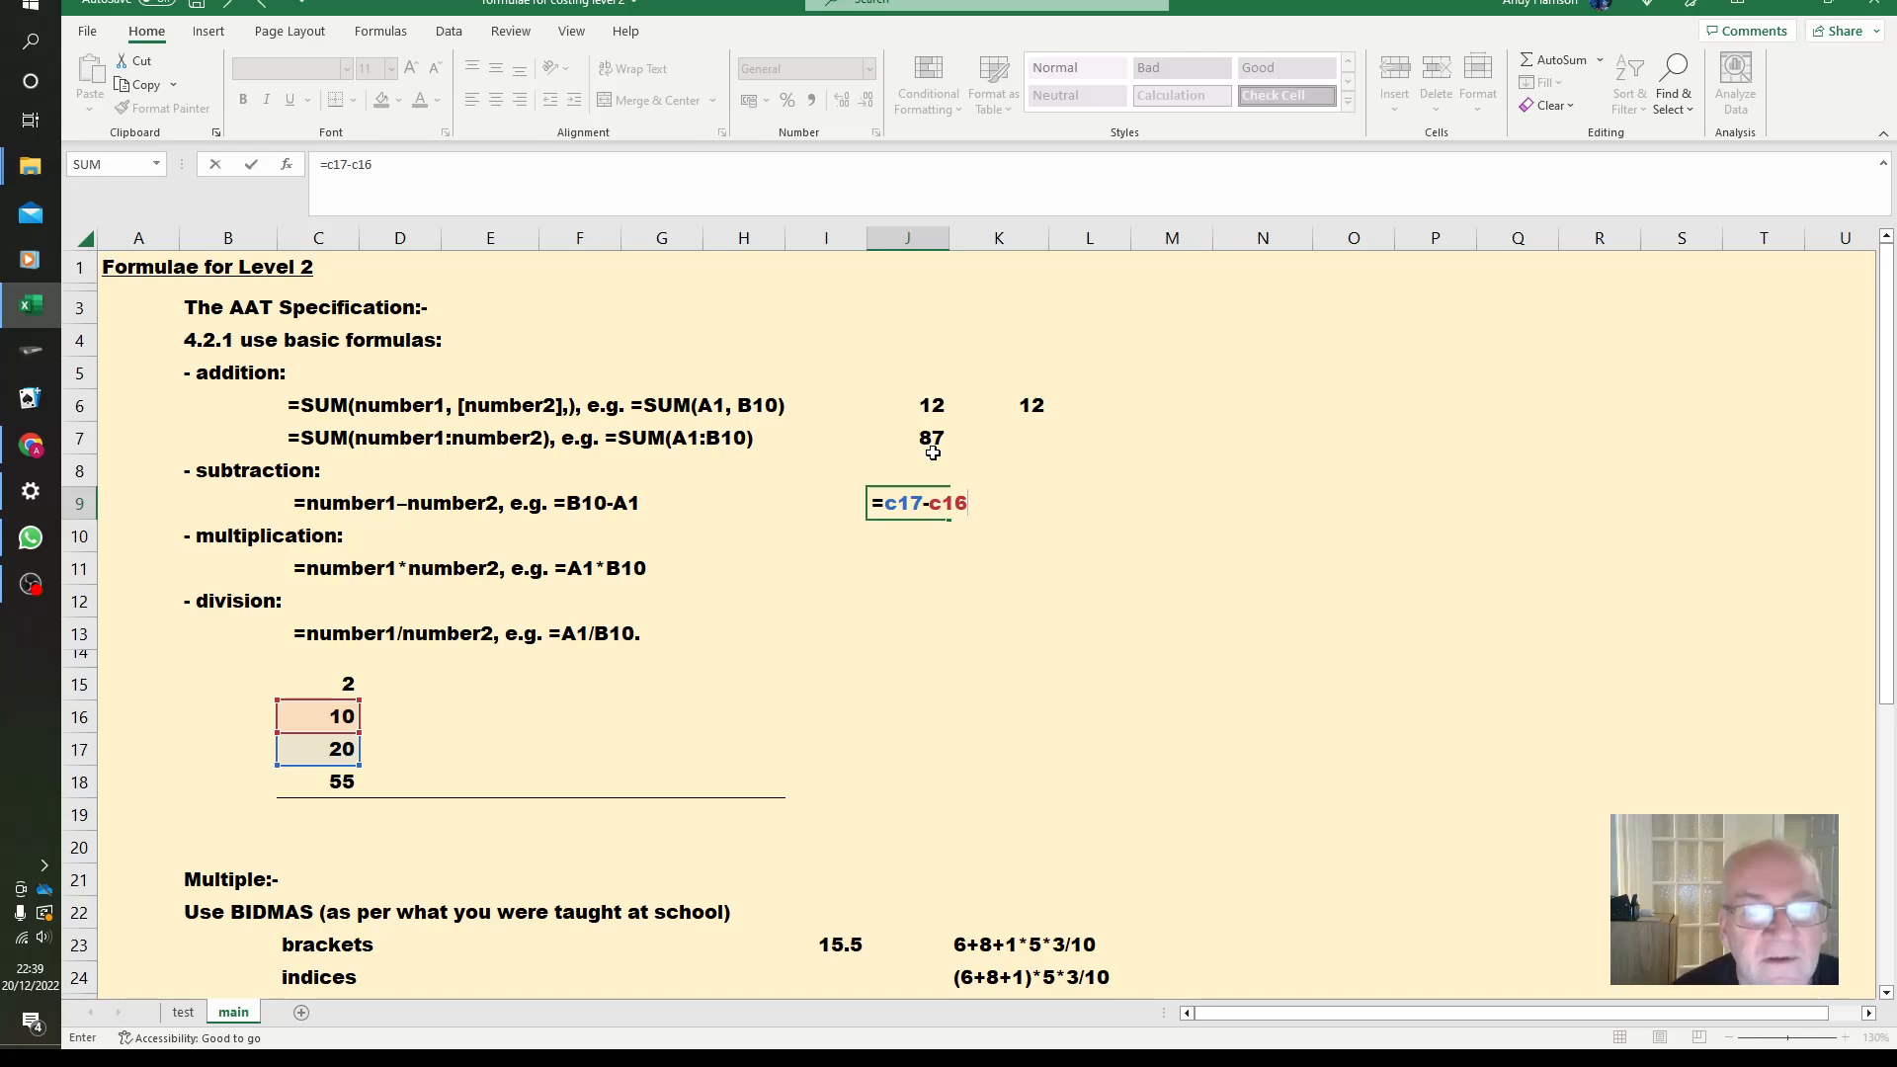
key("Return")
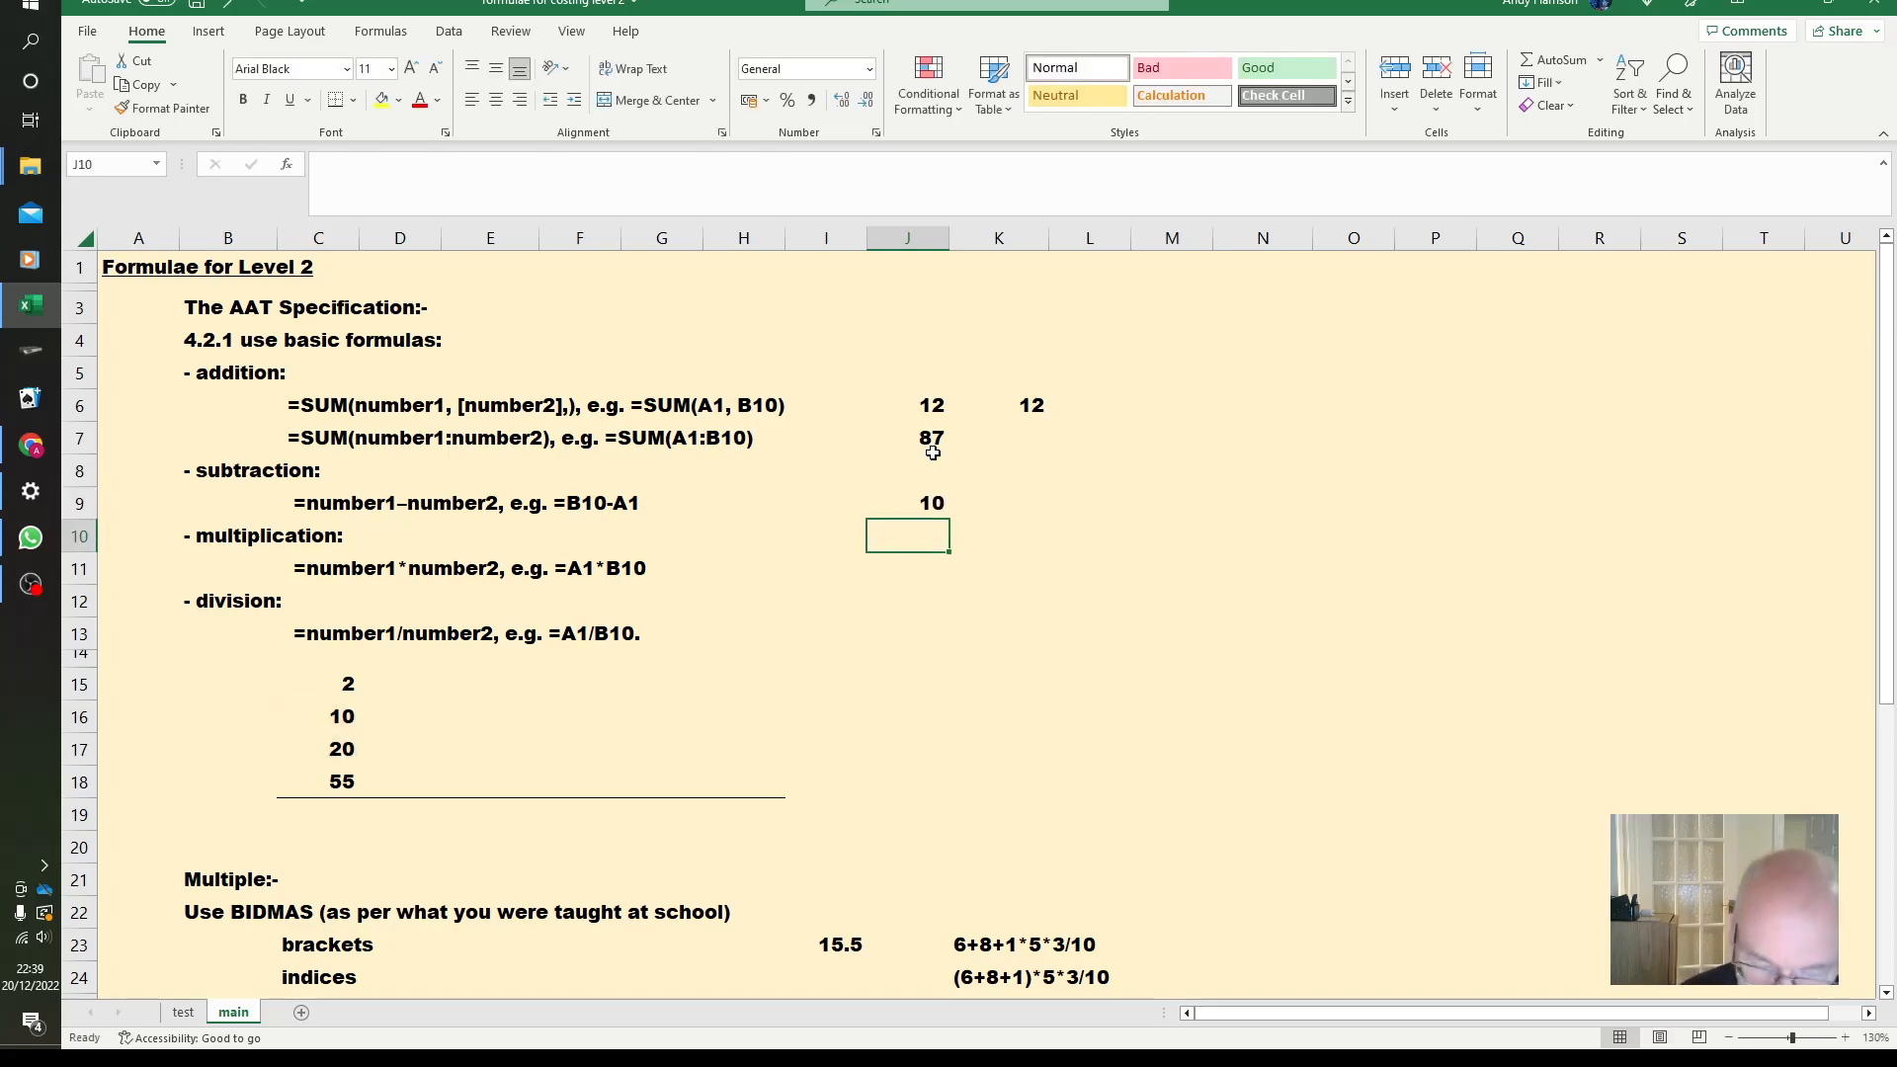
Enter the multiplication formula =c16*c18 in cell J11 beside the multiplication example.
key("Down")
type("=")
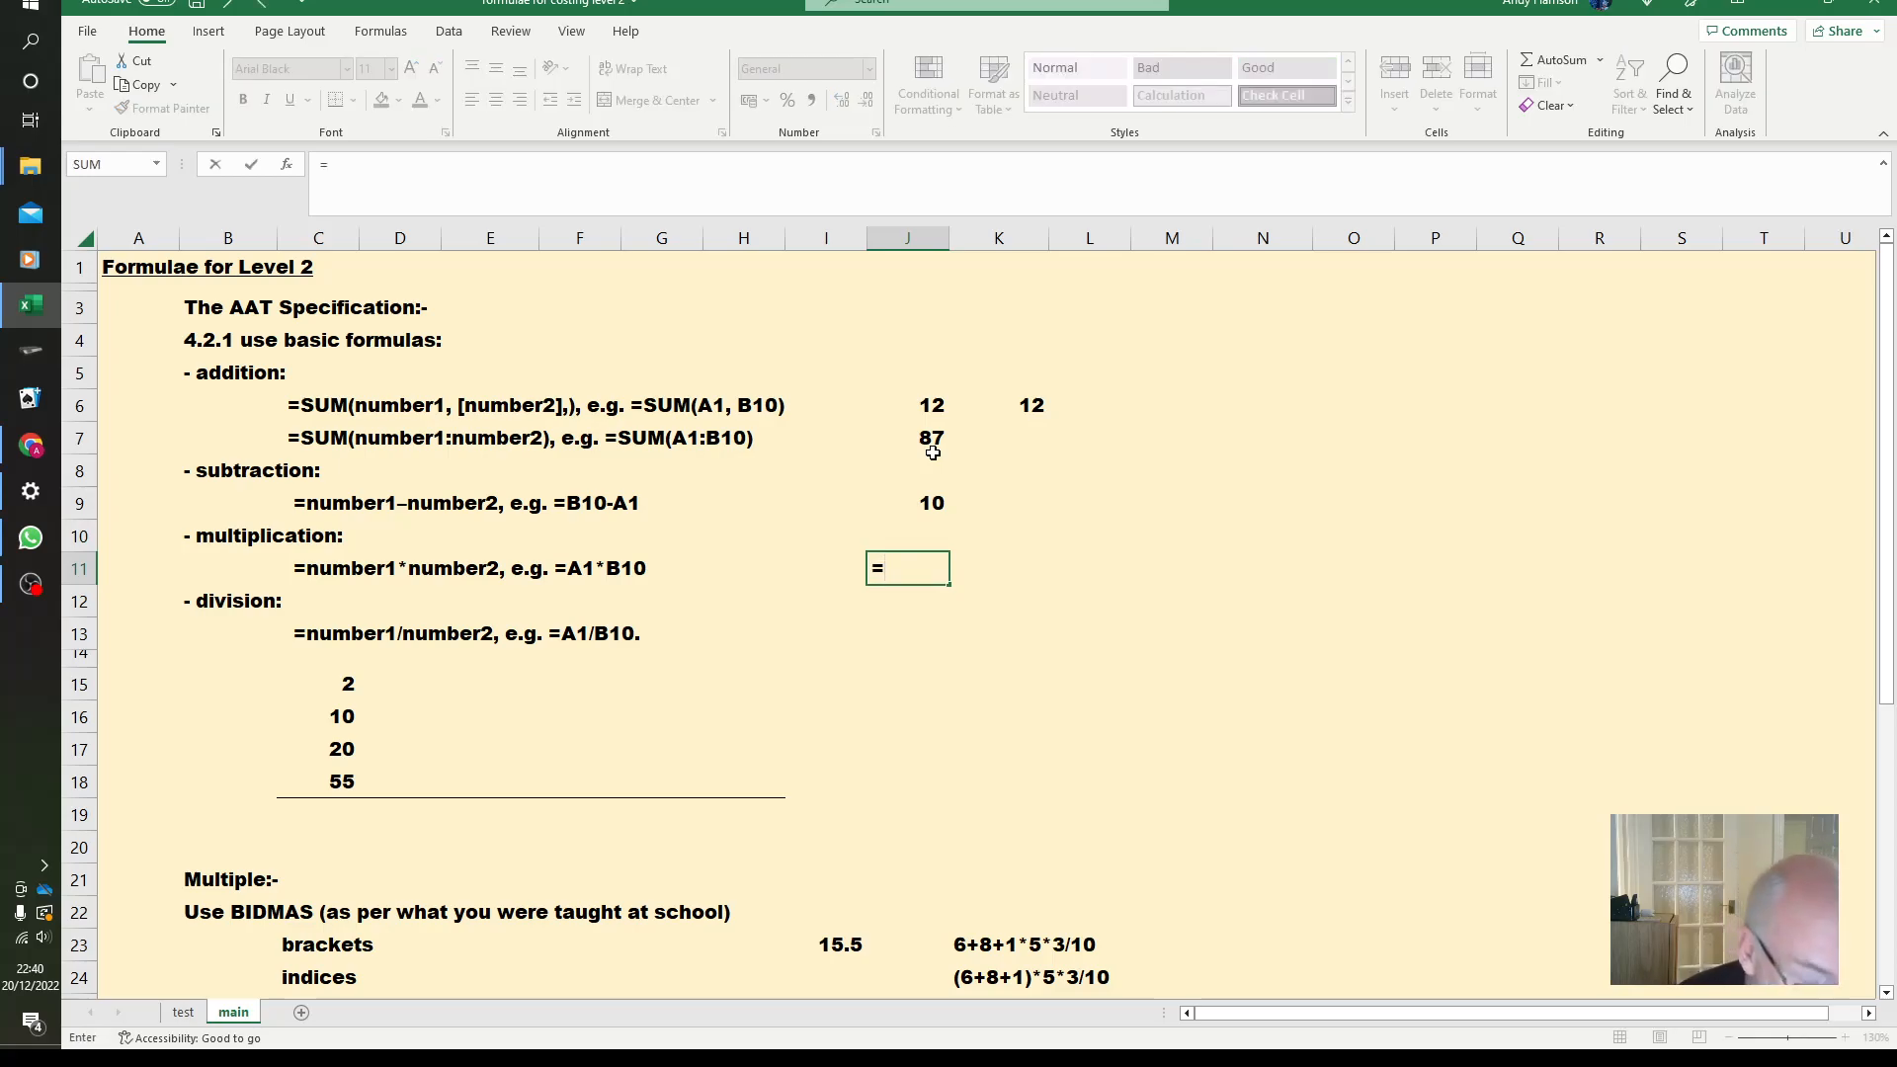
type("c15")
key("BackSpace")
type("6*")
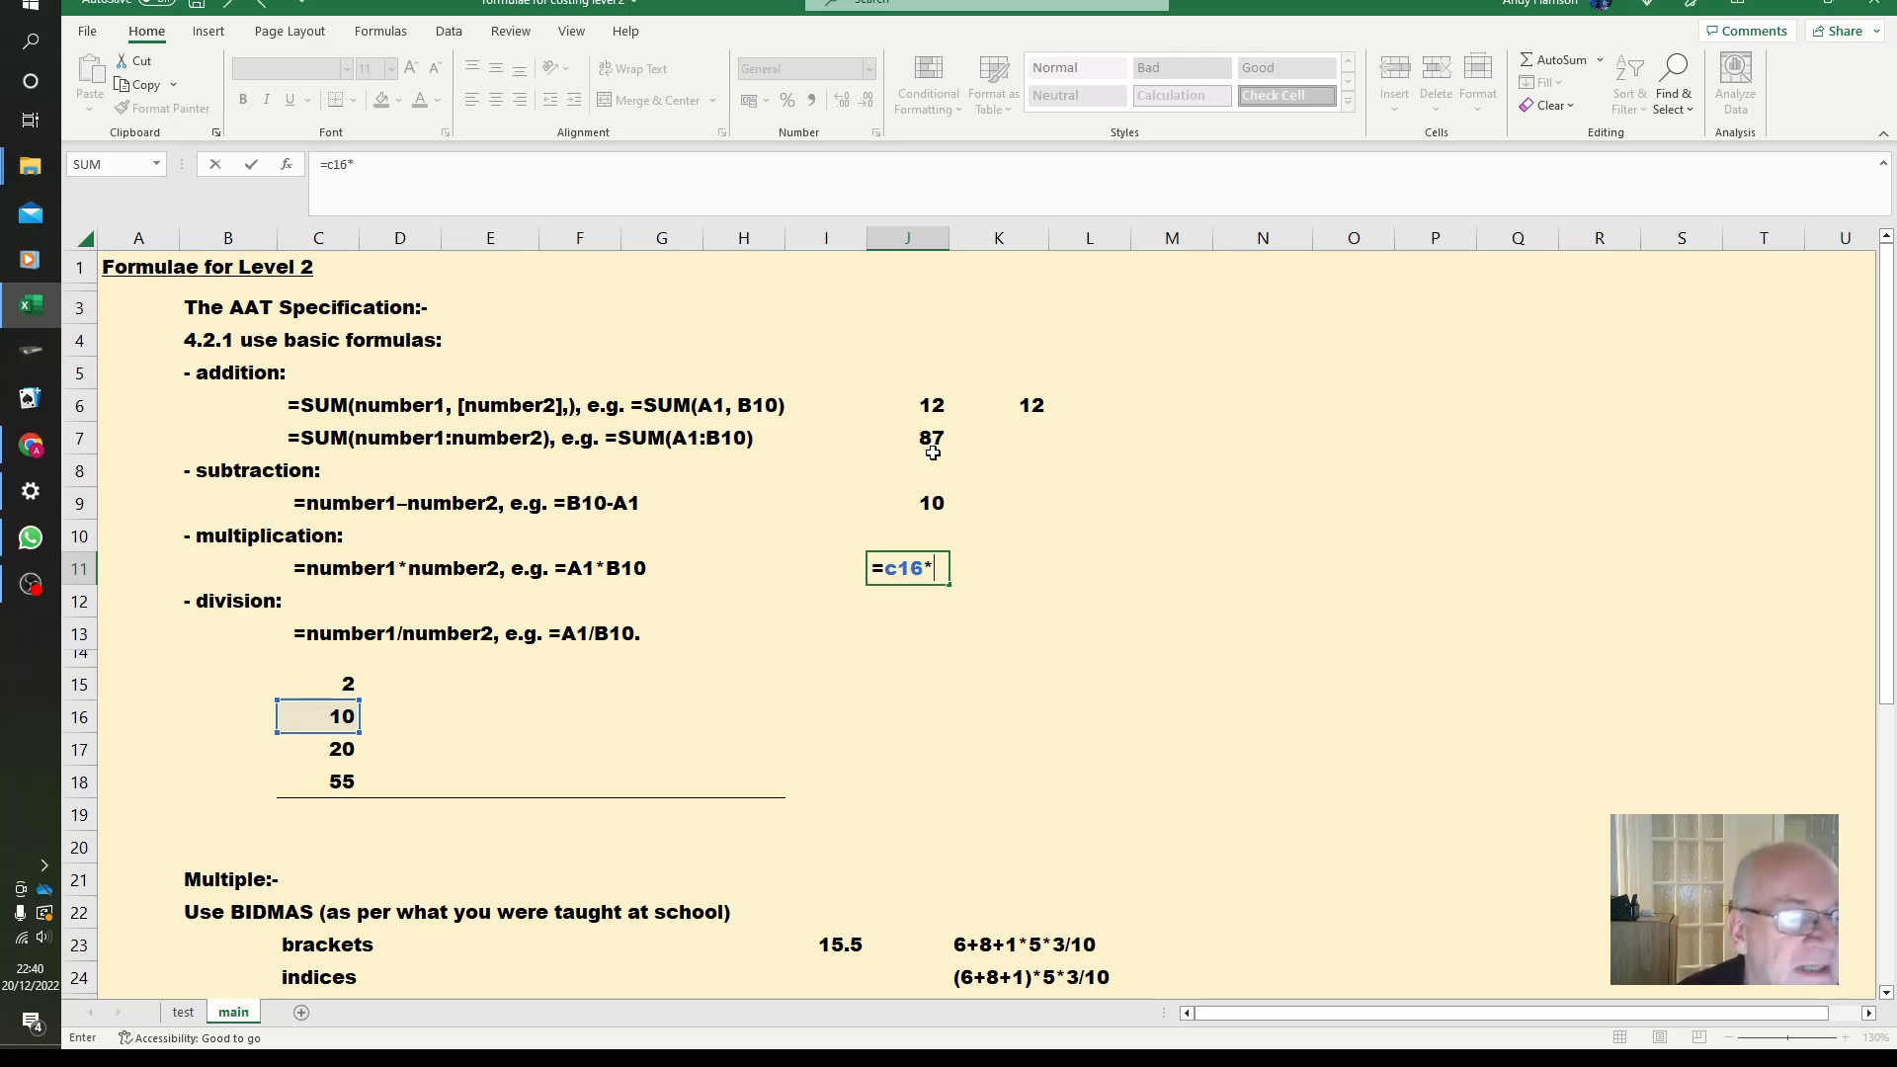
type("c")
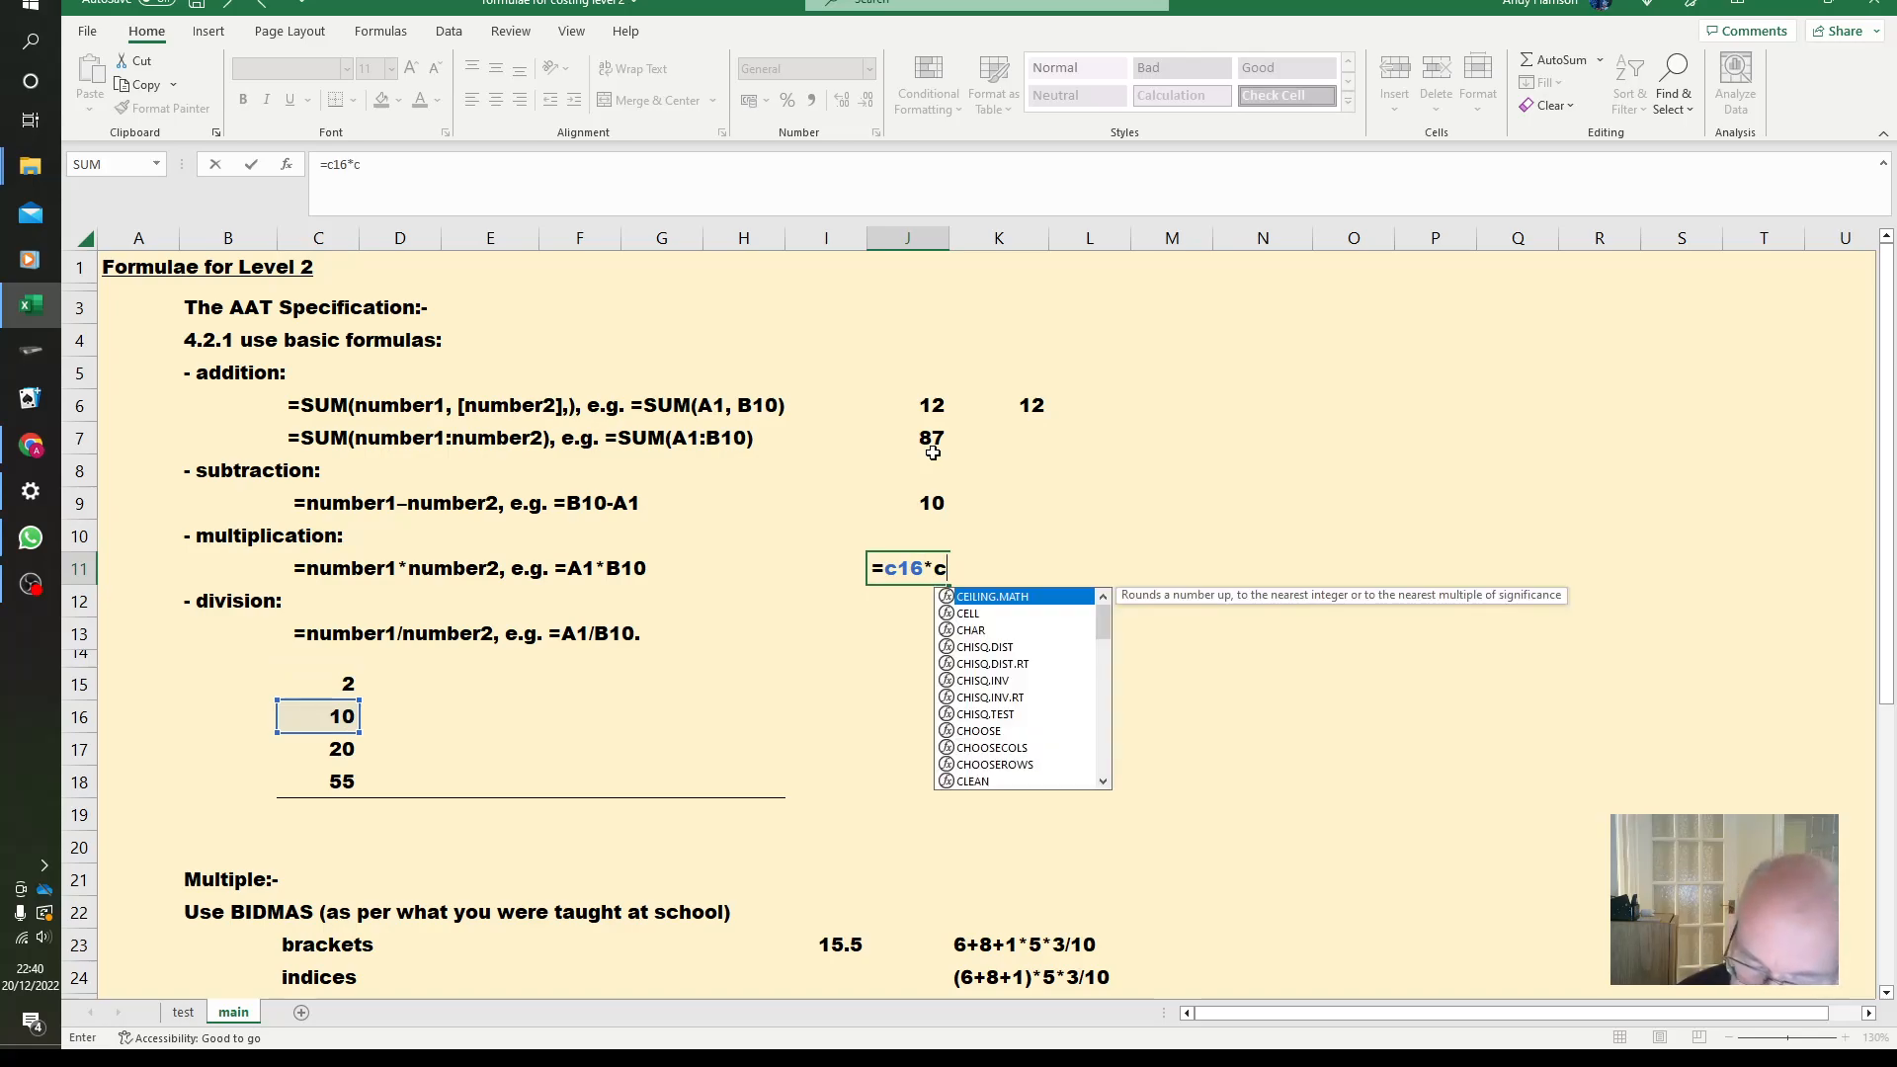
type("18")
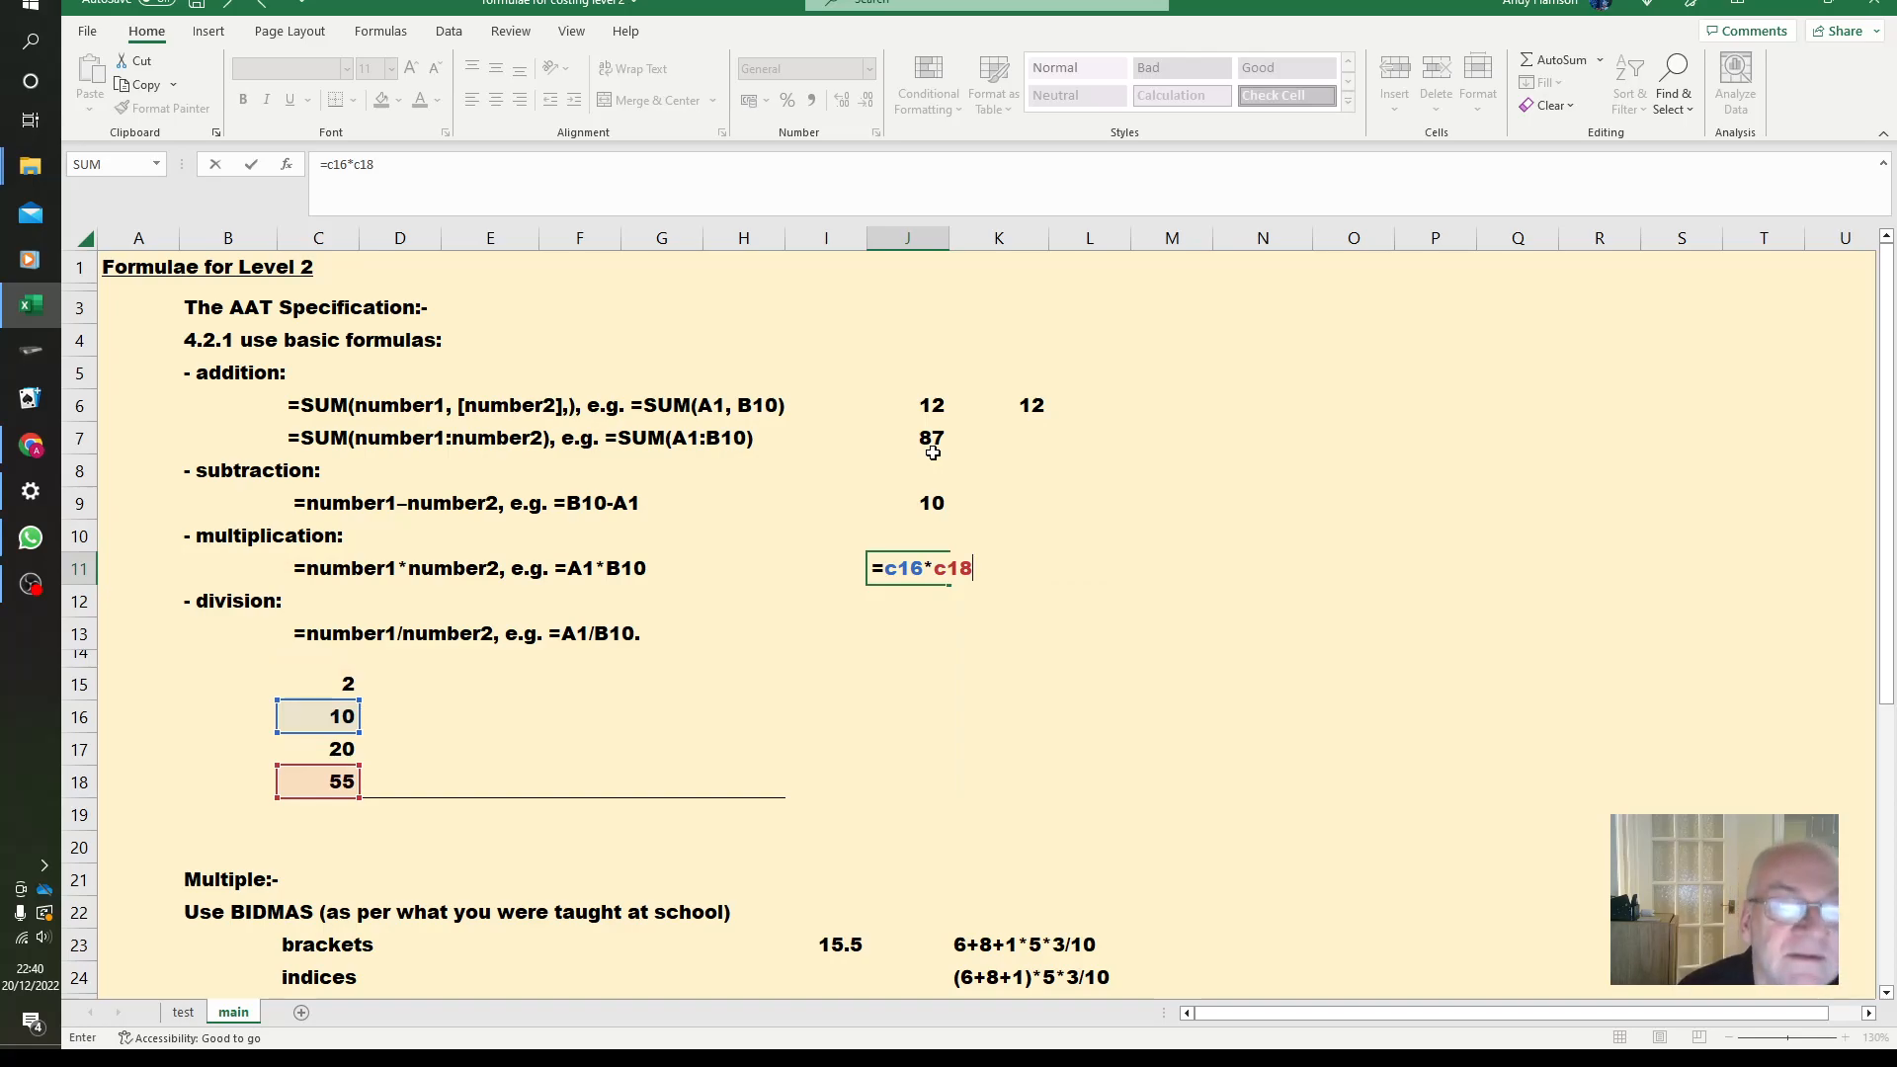
key("Return")
Enter the division formula =c17/c15 in cell J13 beside the division example.
key("Return")
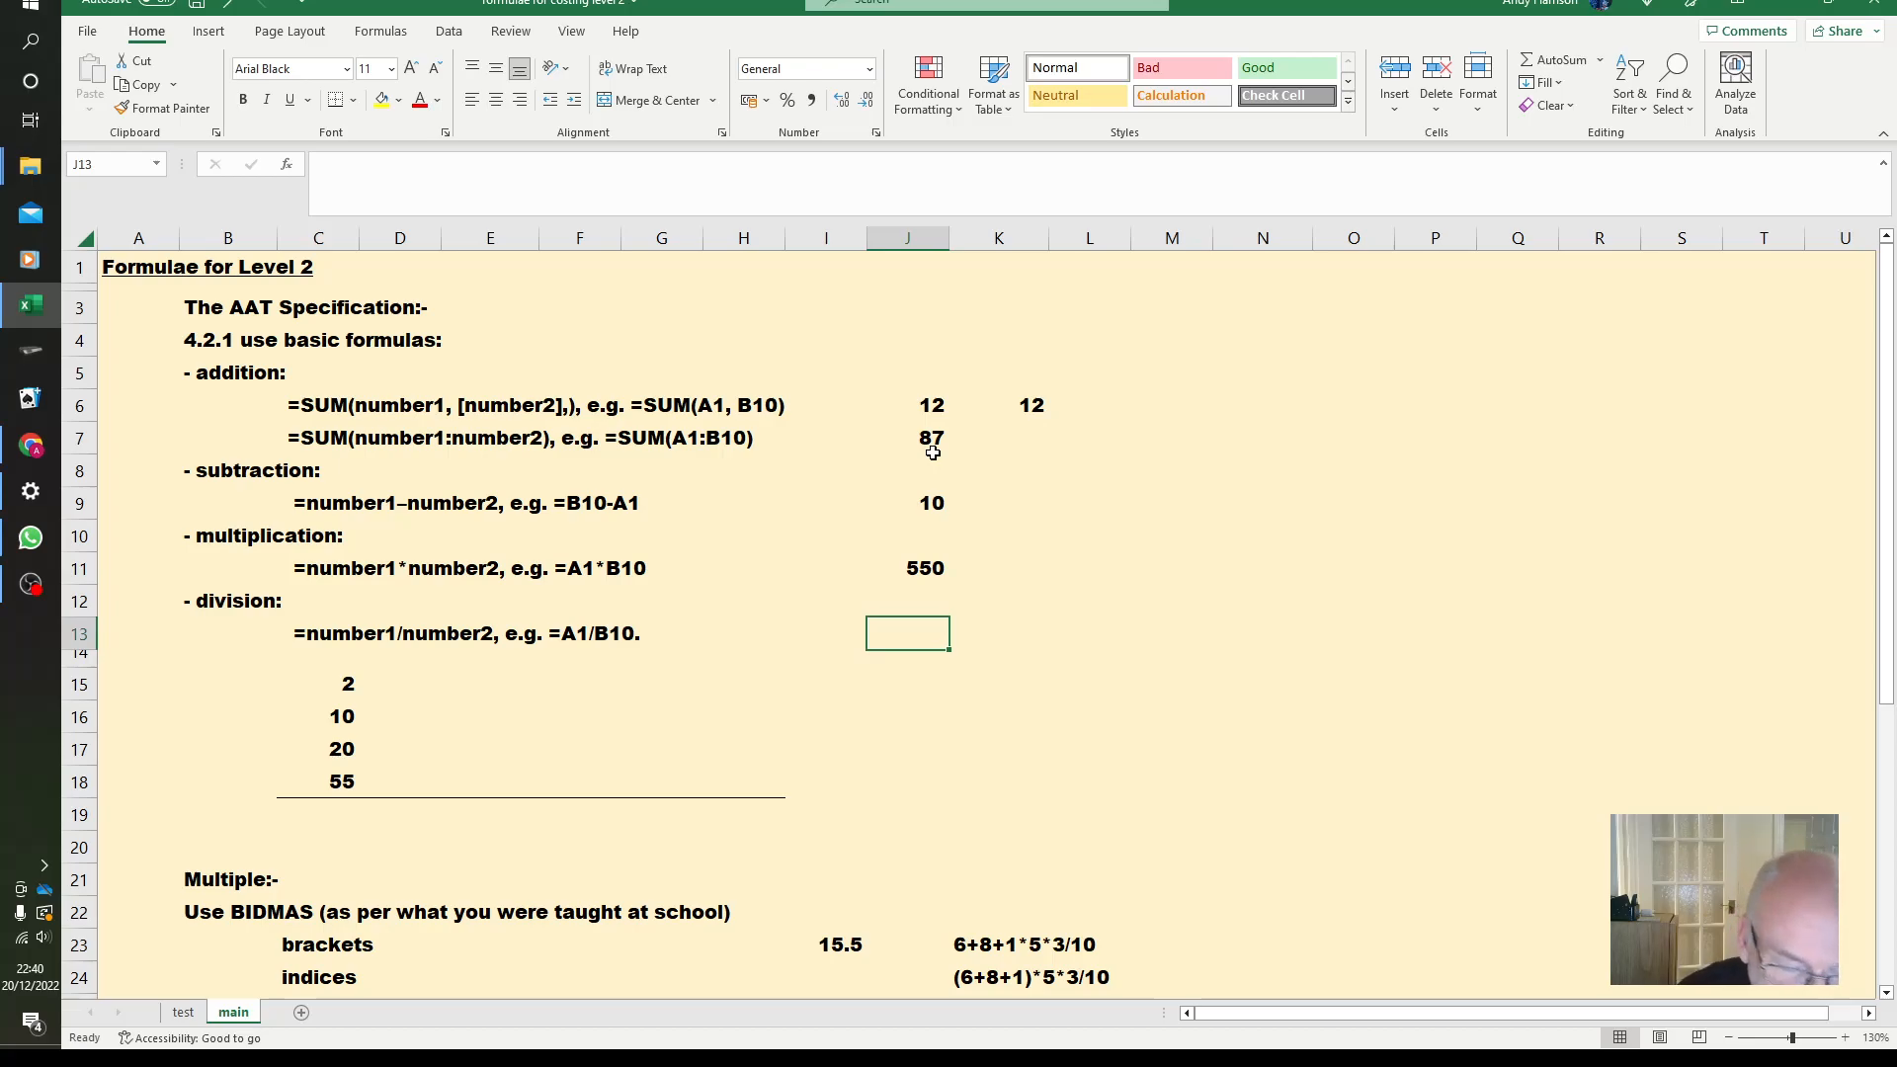
type("=c17")
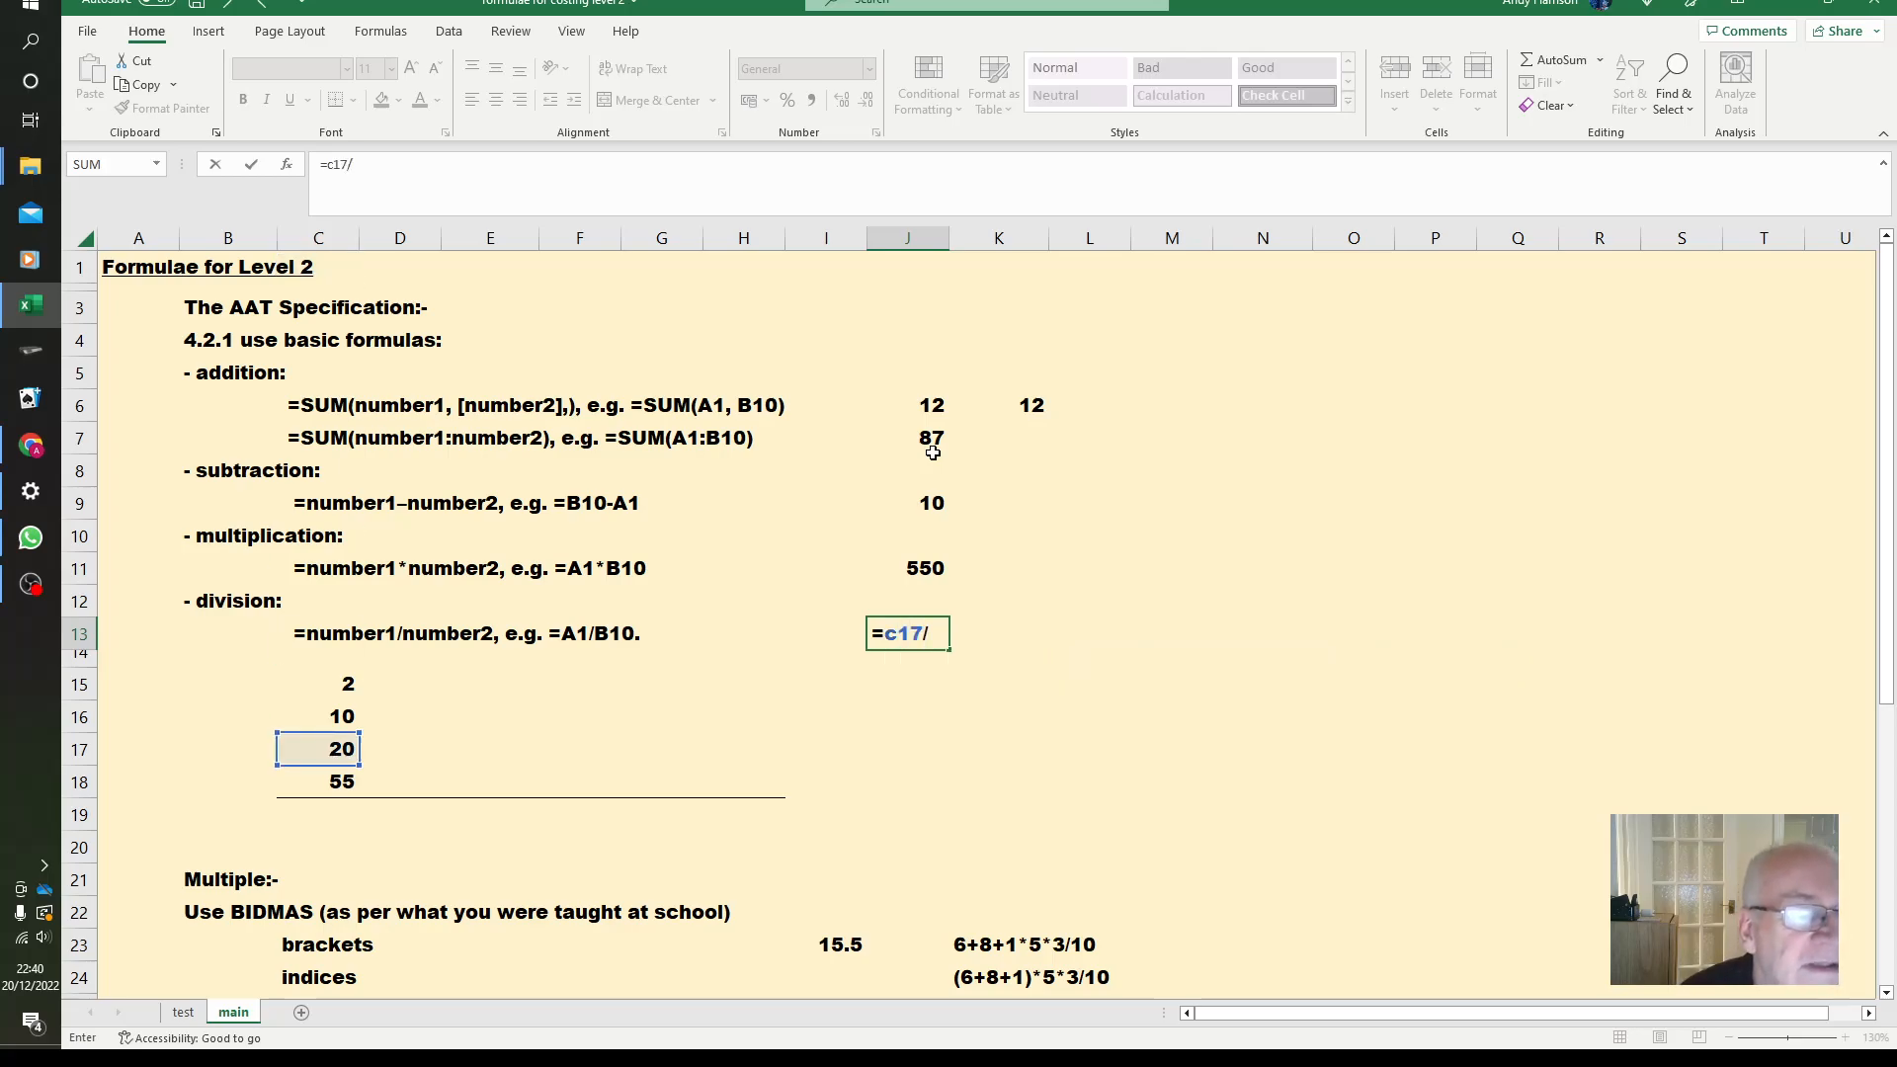
type("/c15")
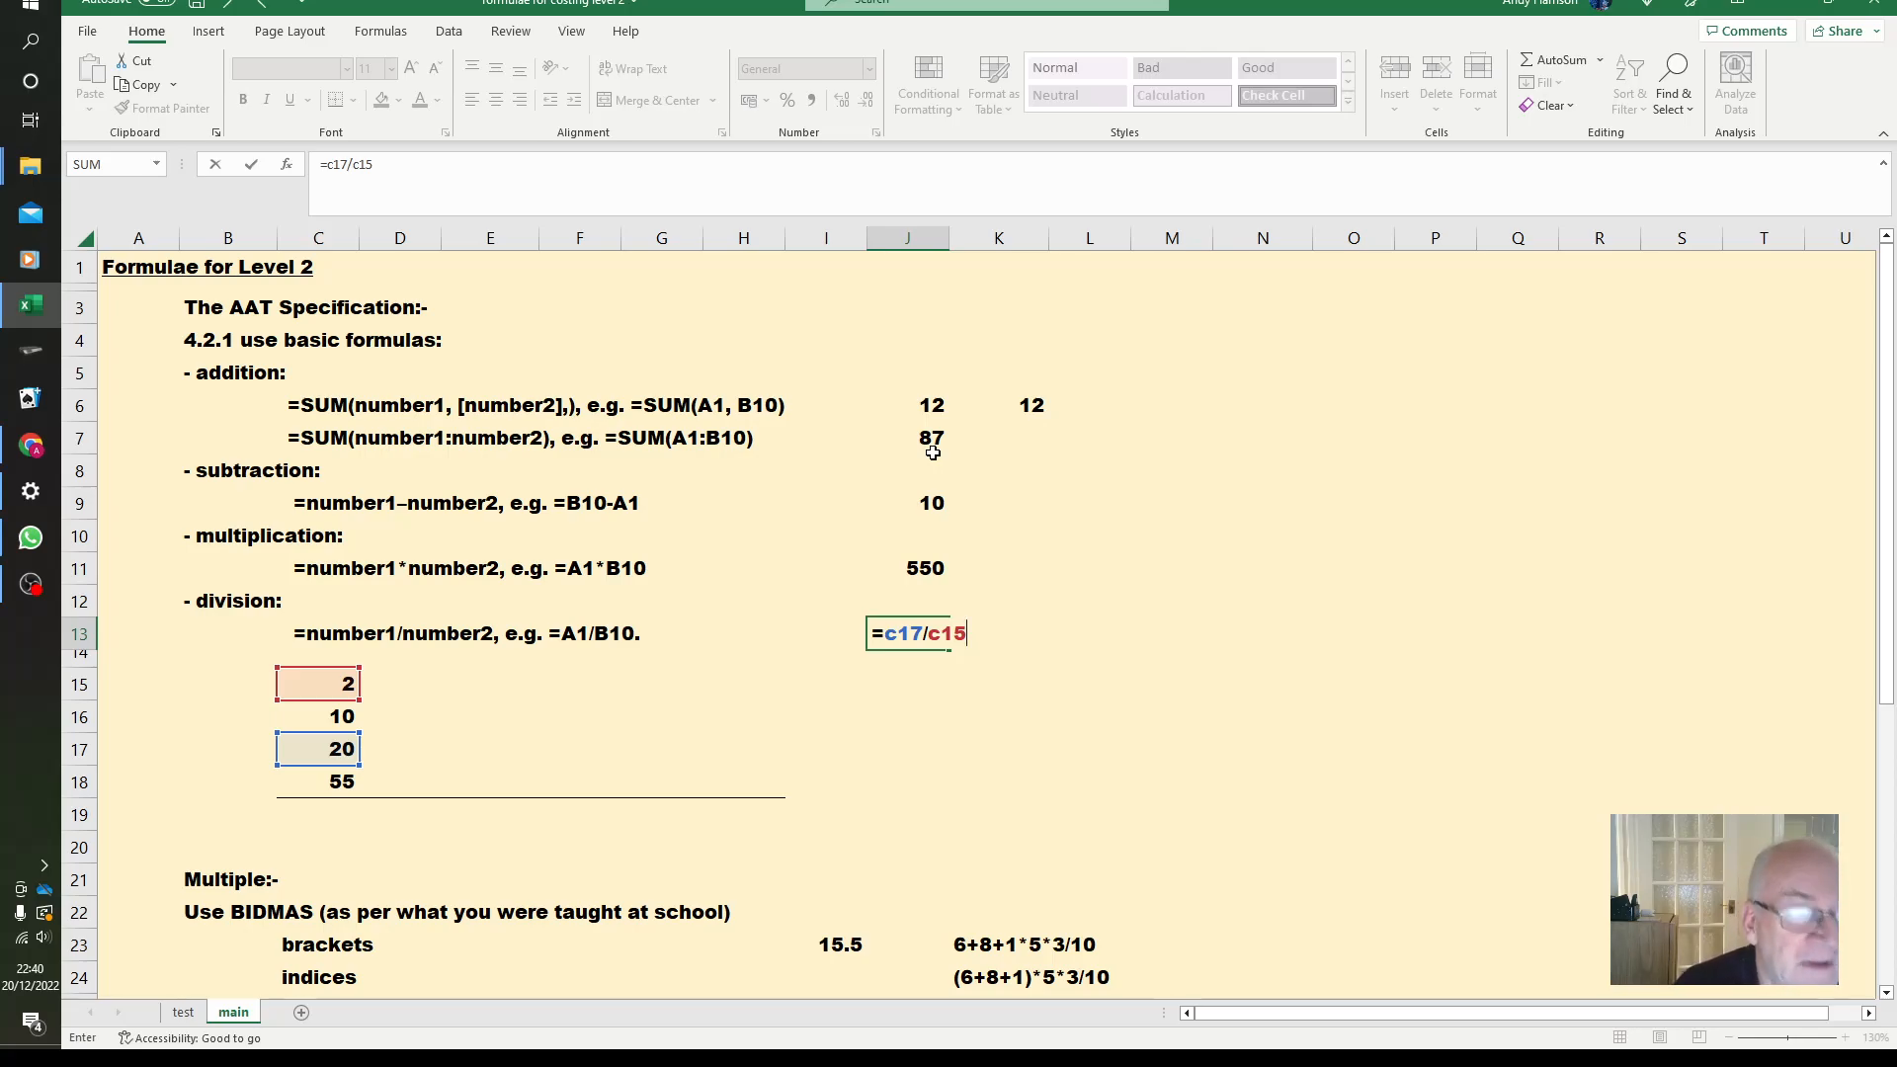
key("Return")
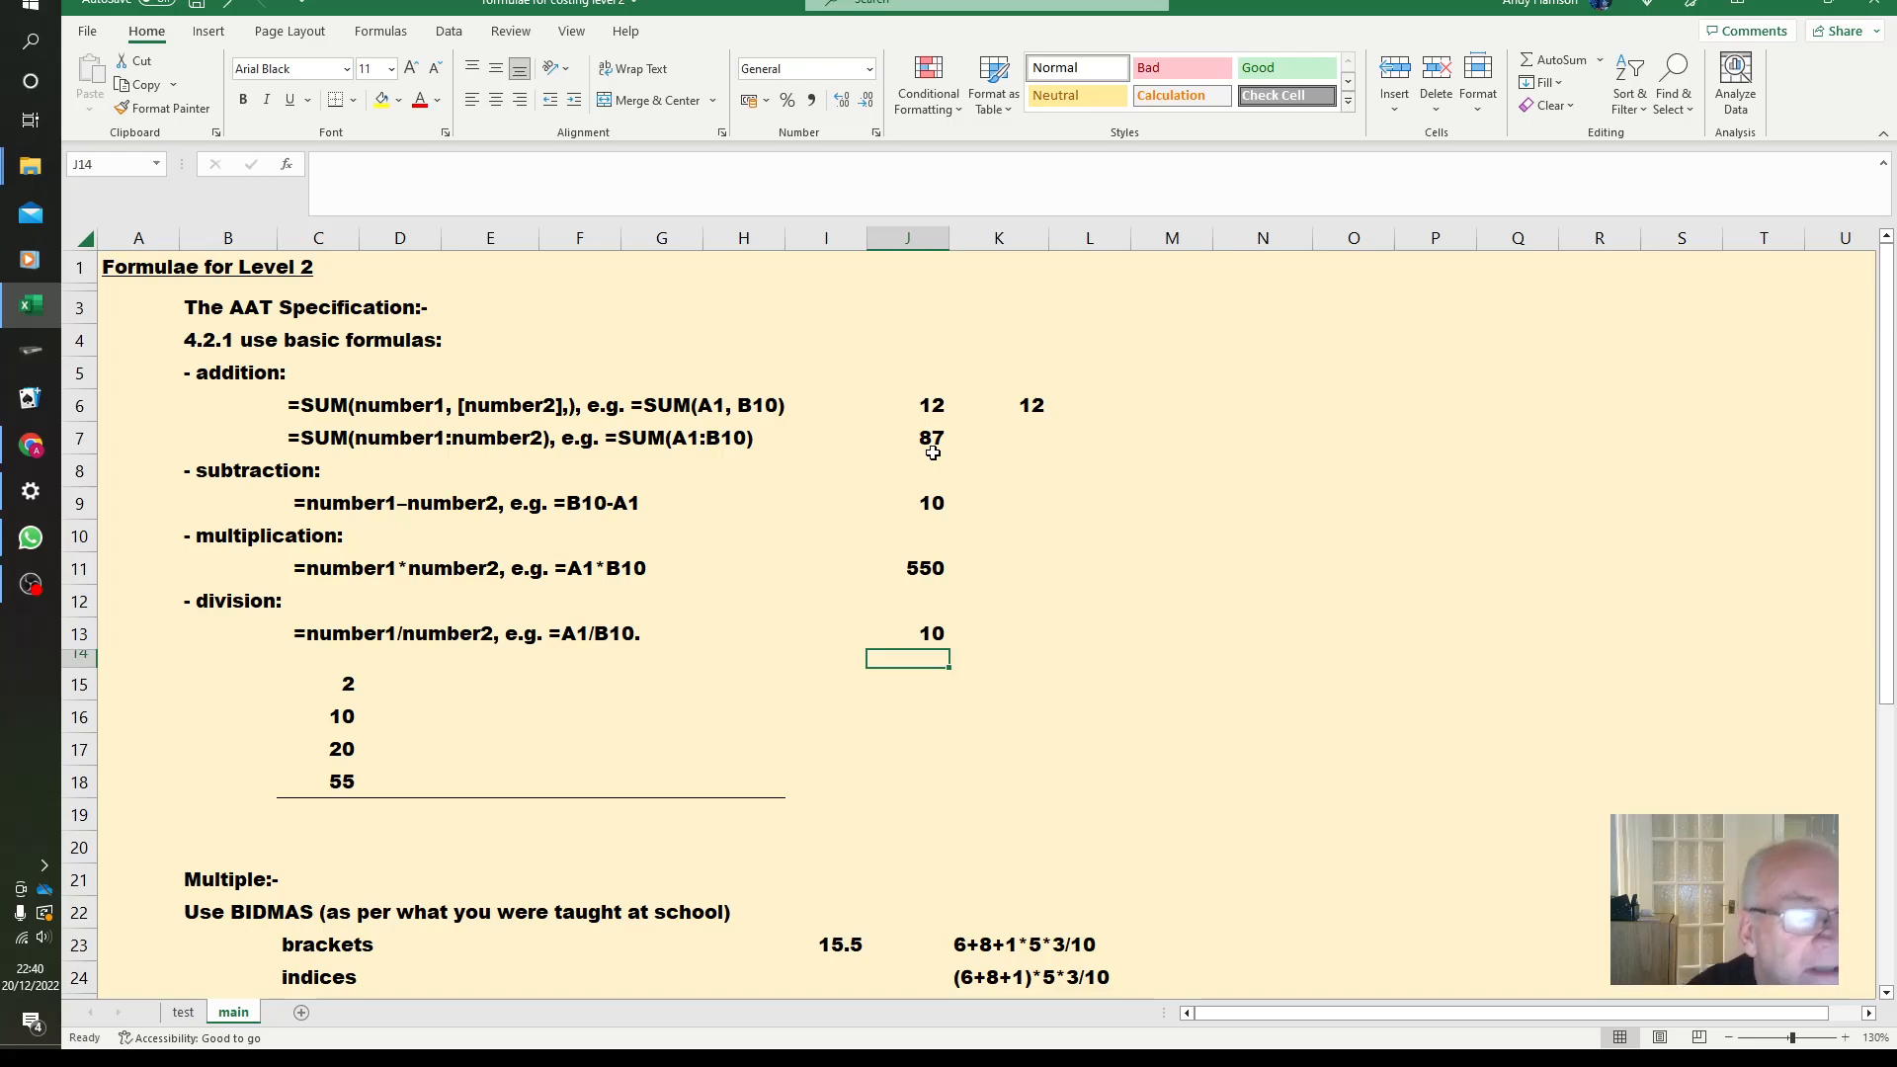
Change the first sample number in cell C15 to 5.
left_click(344, 684)
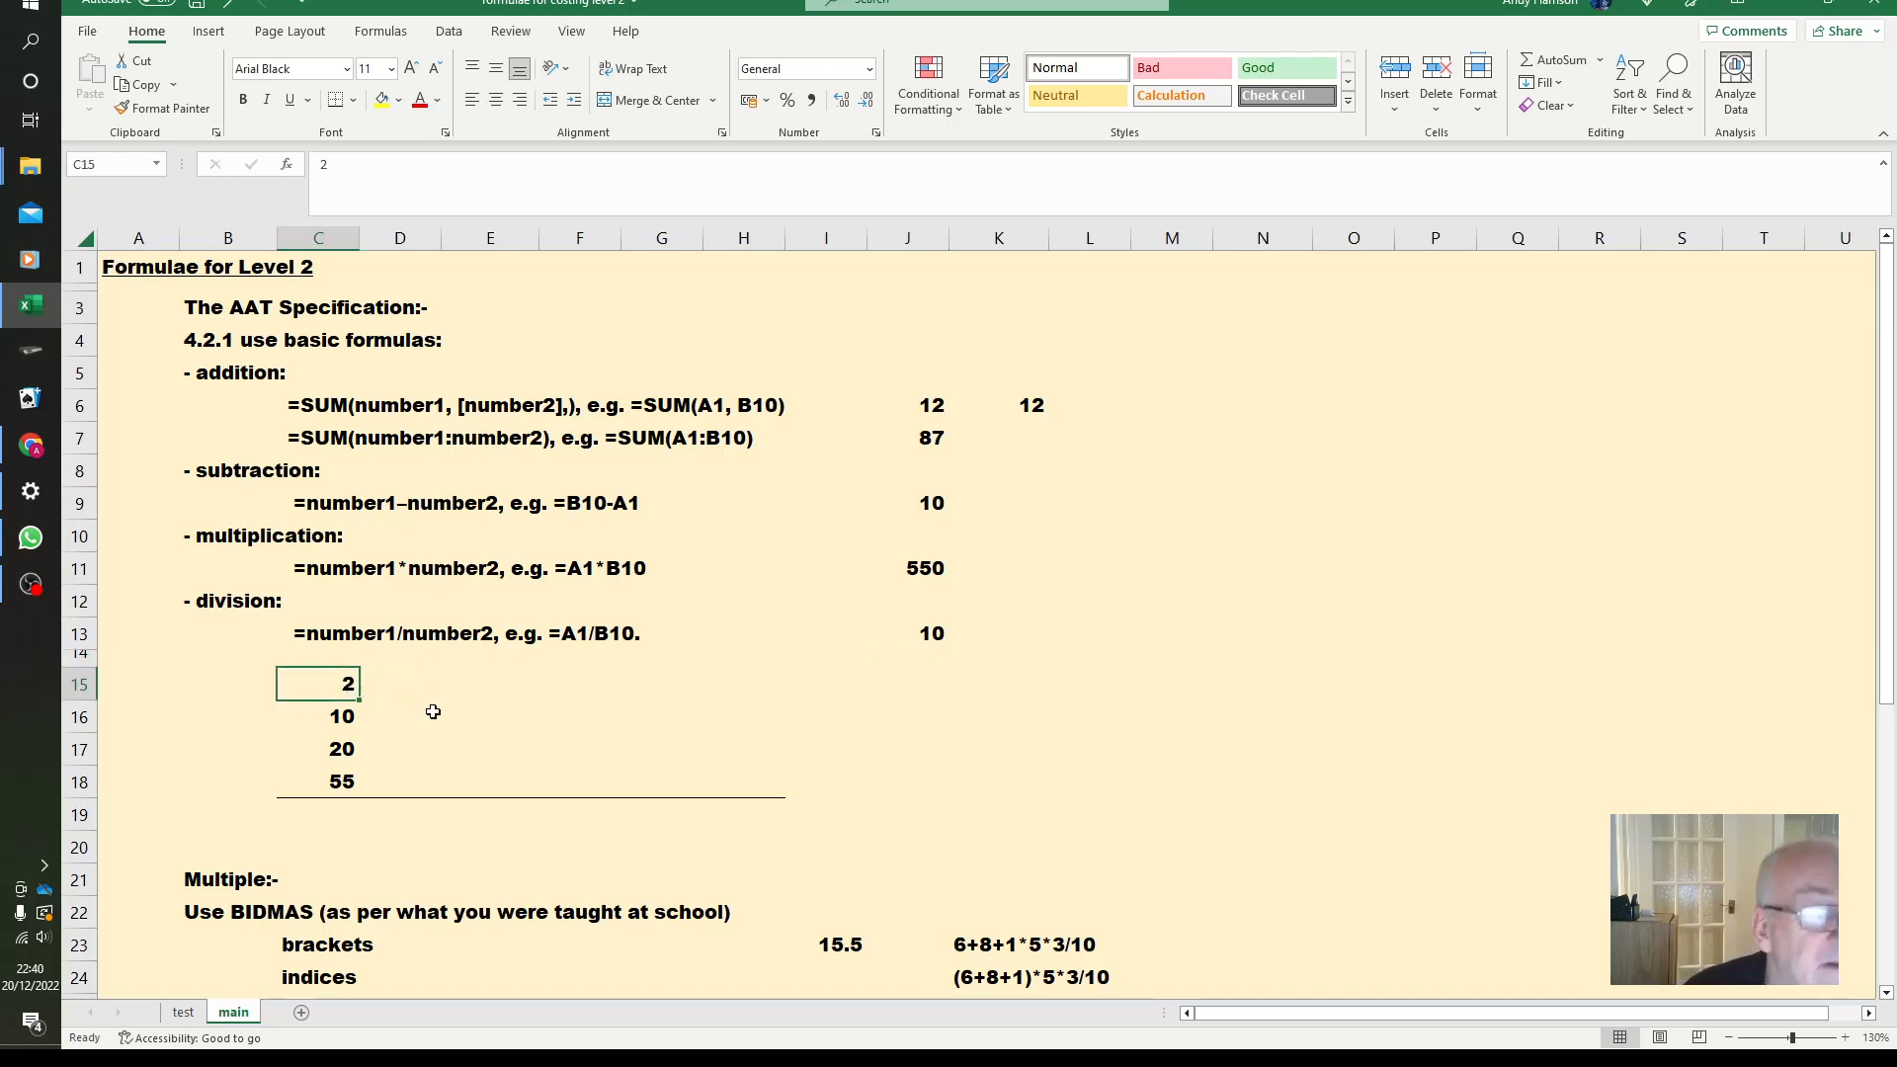
type("5")
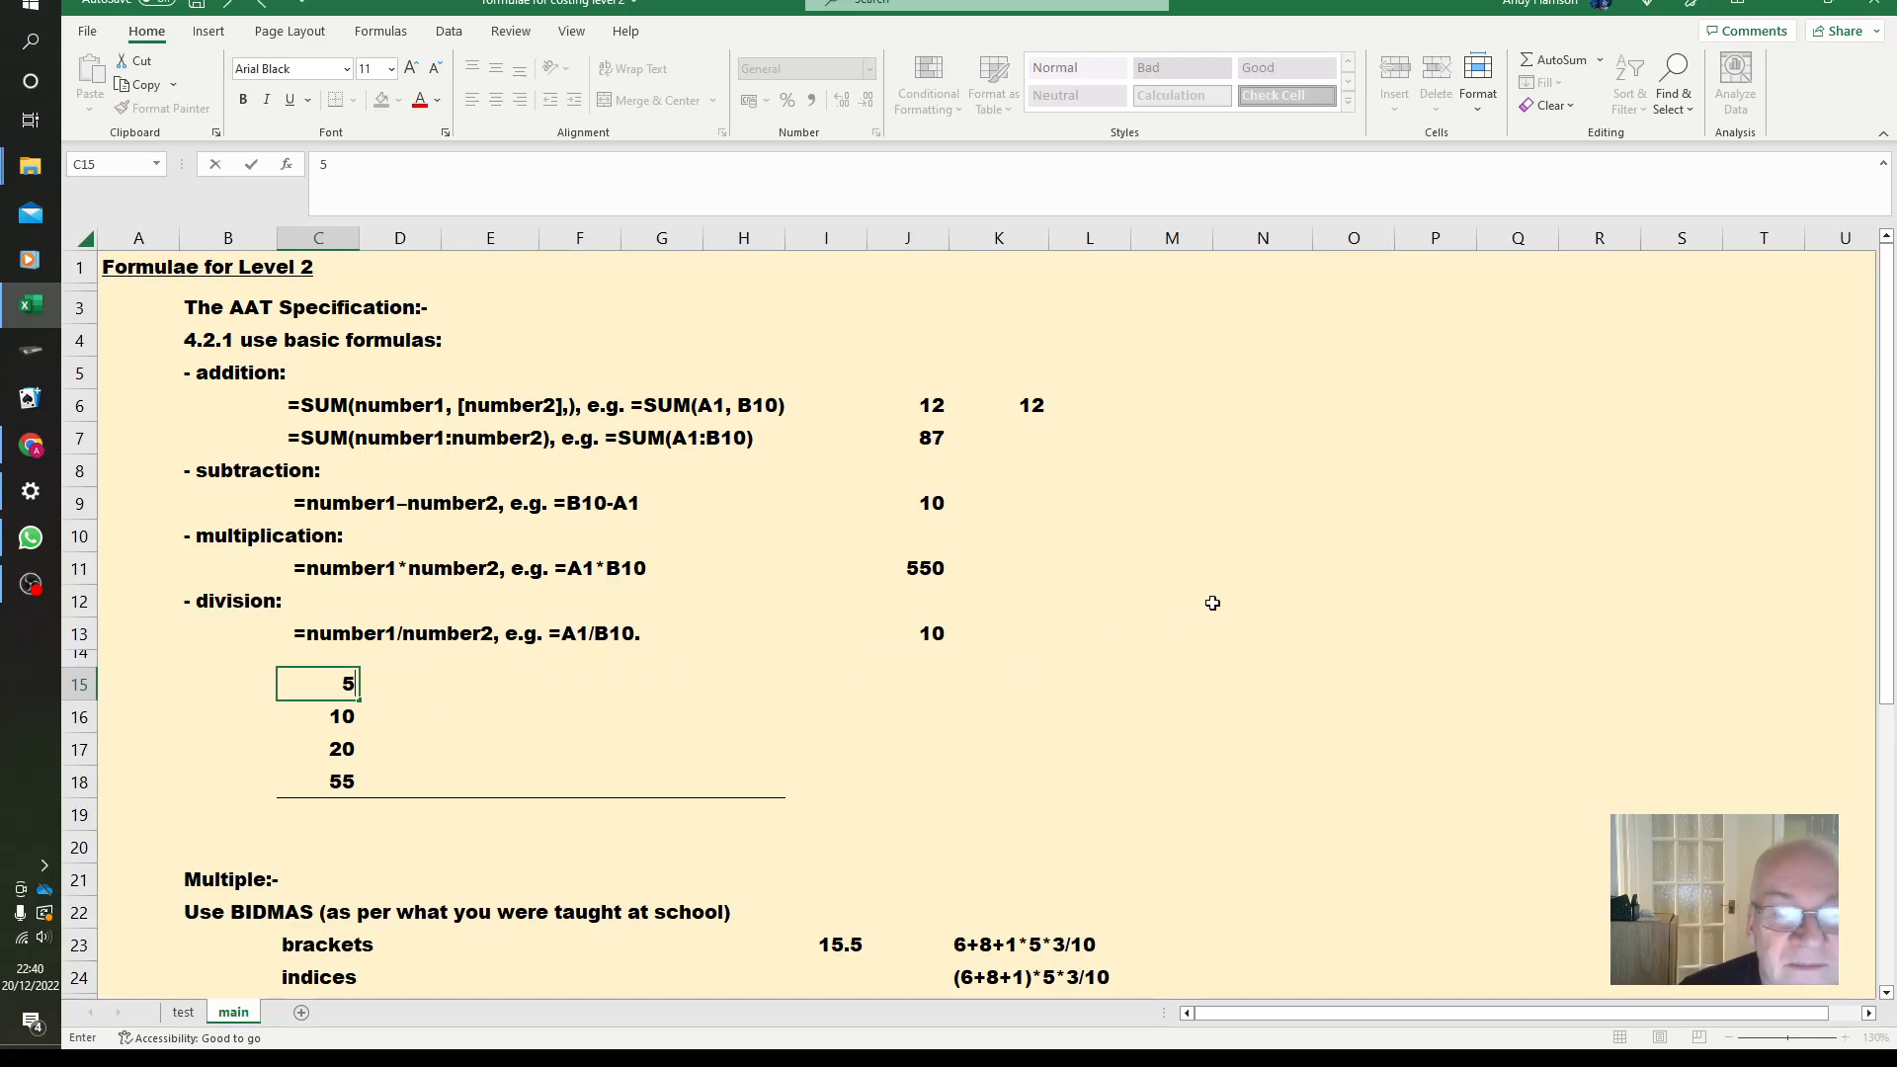
left_click(1124, 598)
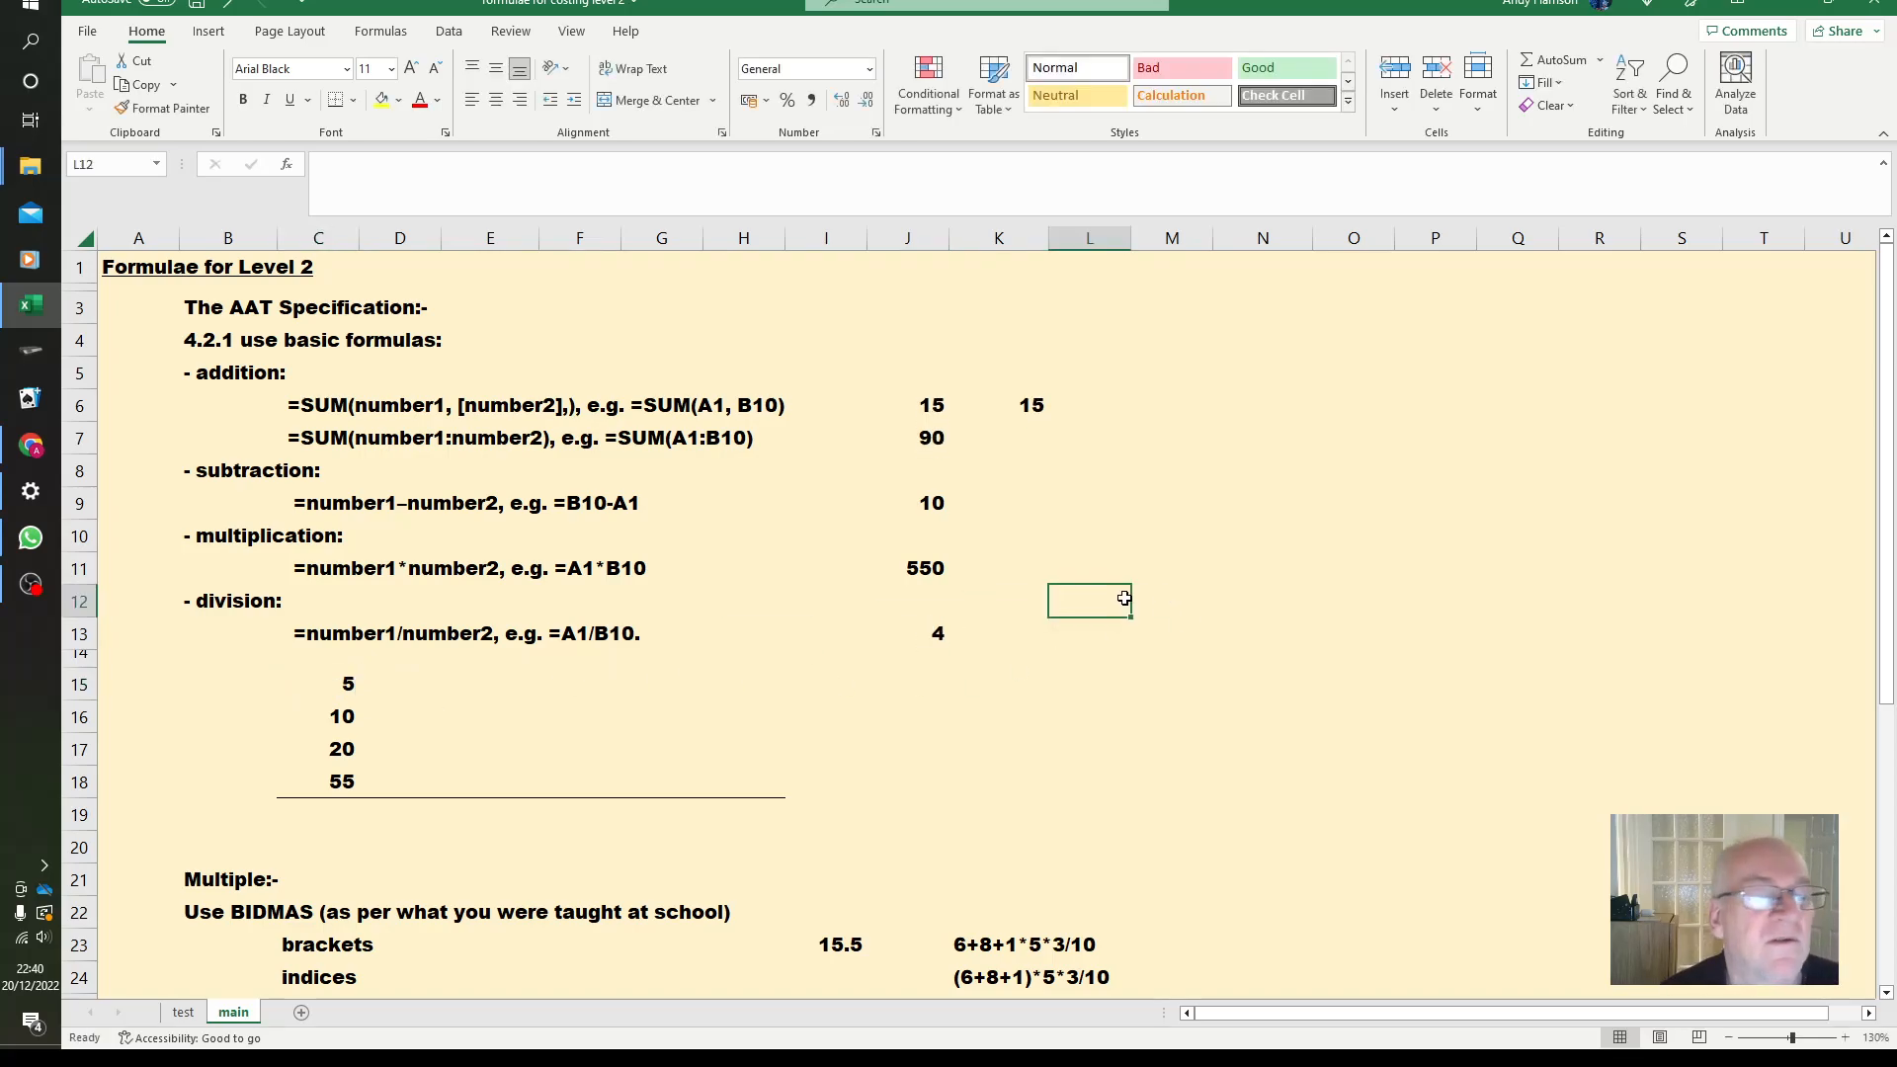
Trace the dependents of cell C15 to examine which formulas use it, and remove the arrows.
left_click(346, 686)
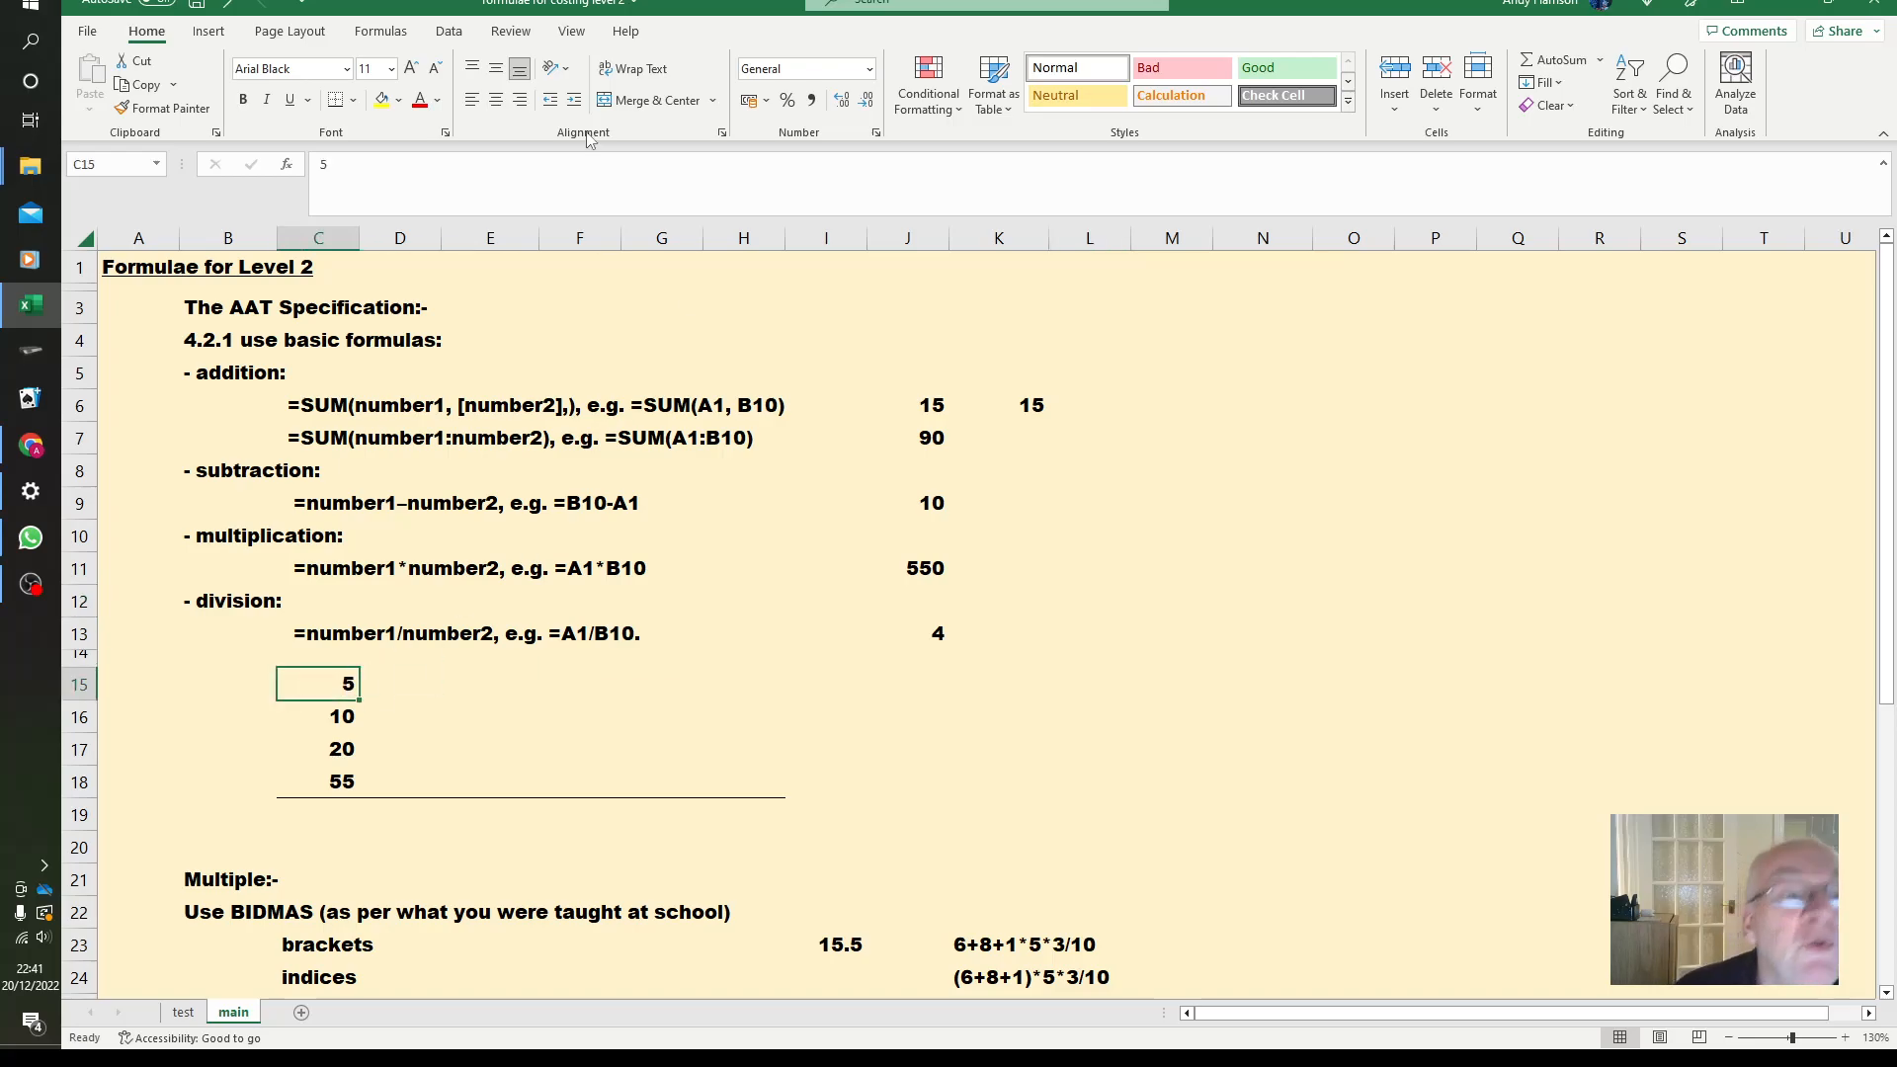
left_click(381, 33)
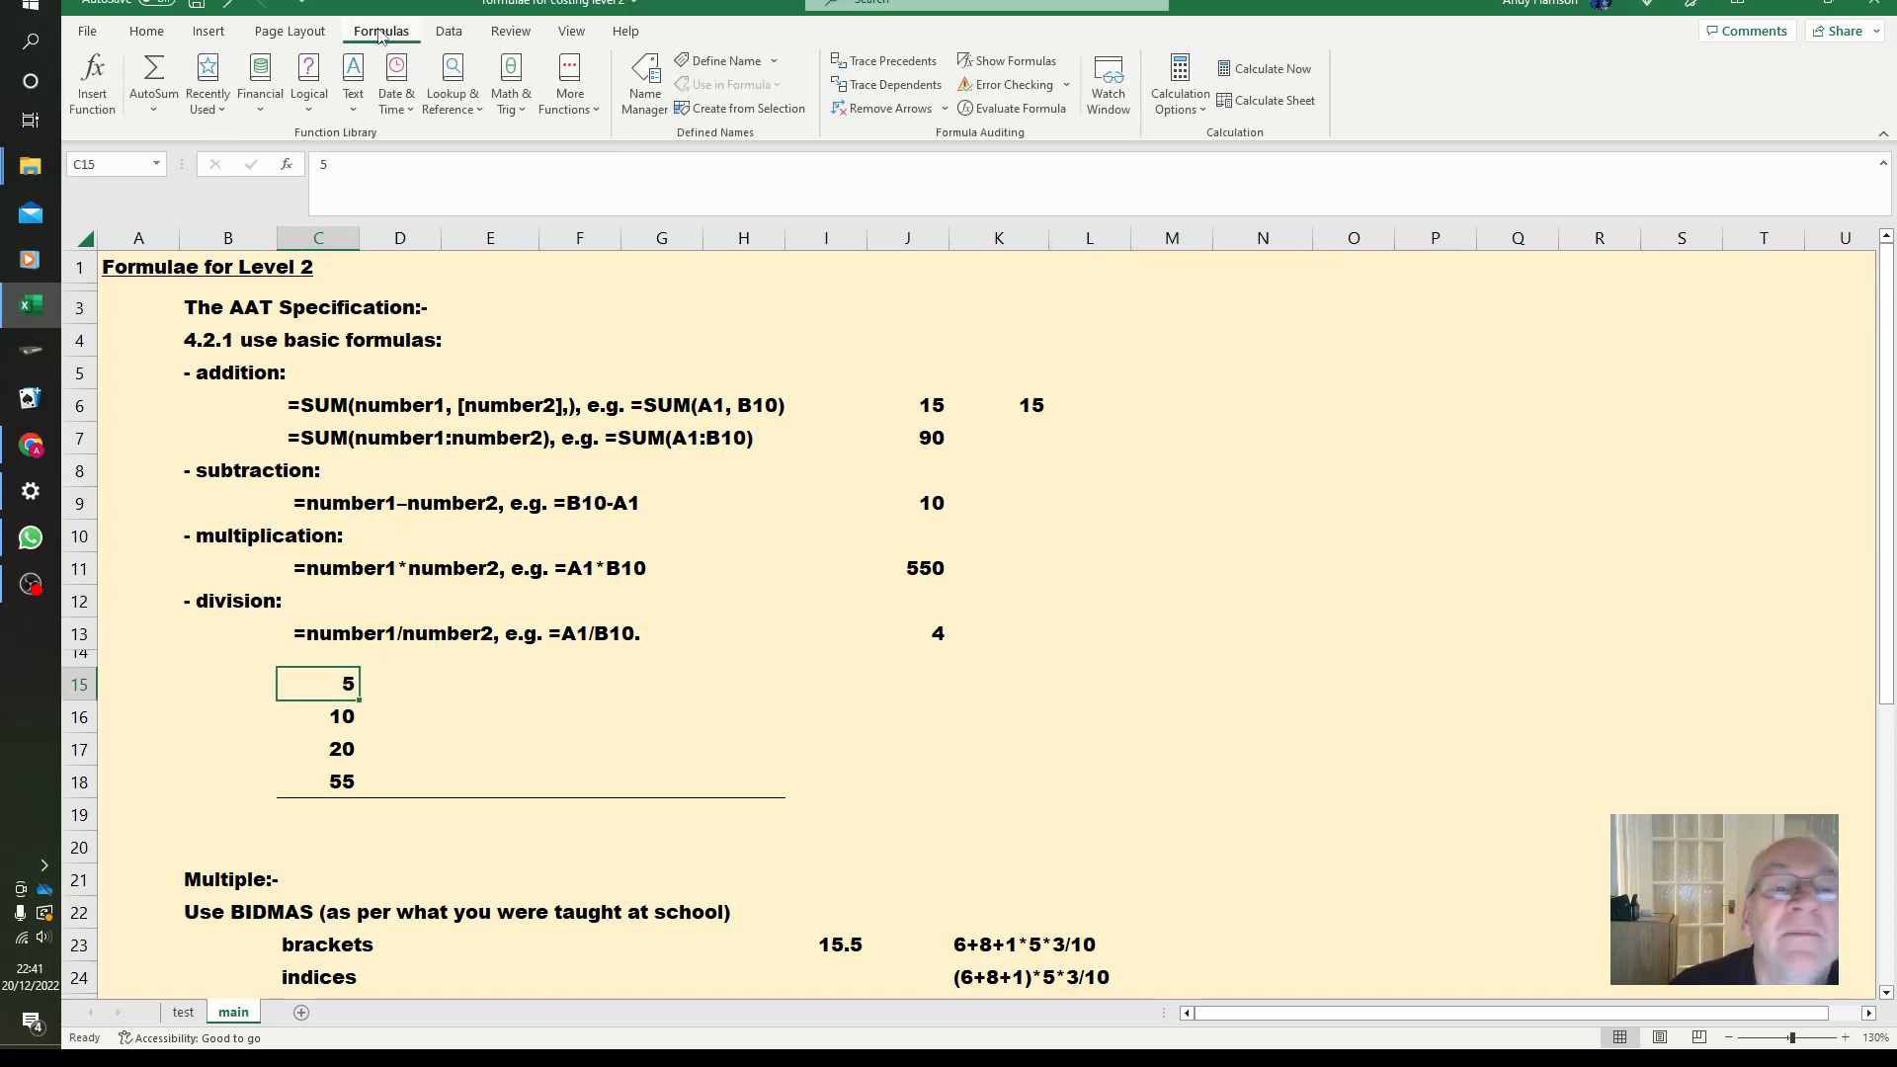
left_click(897, 85)
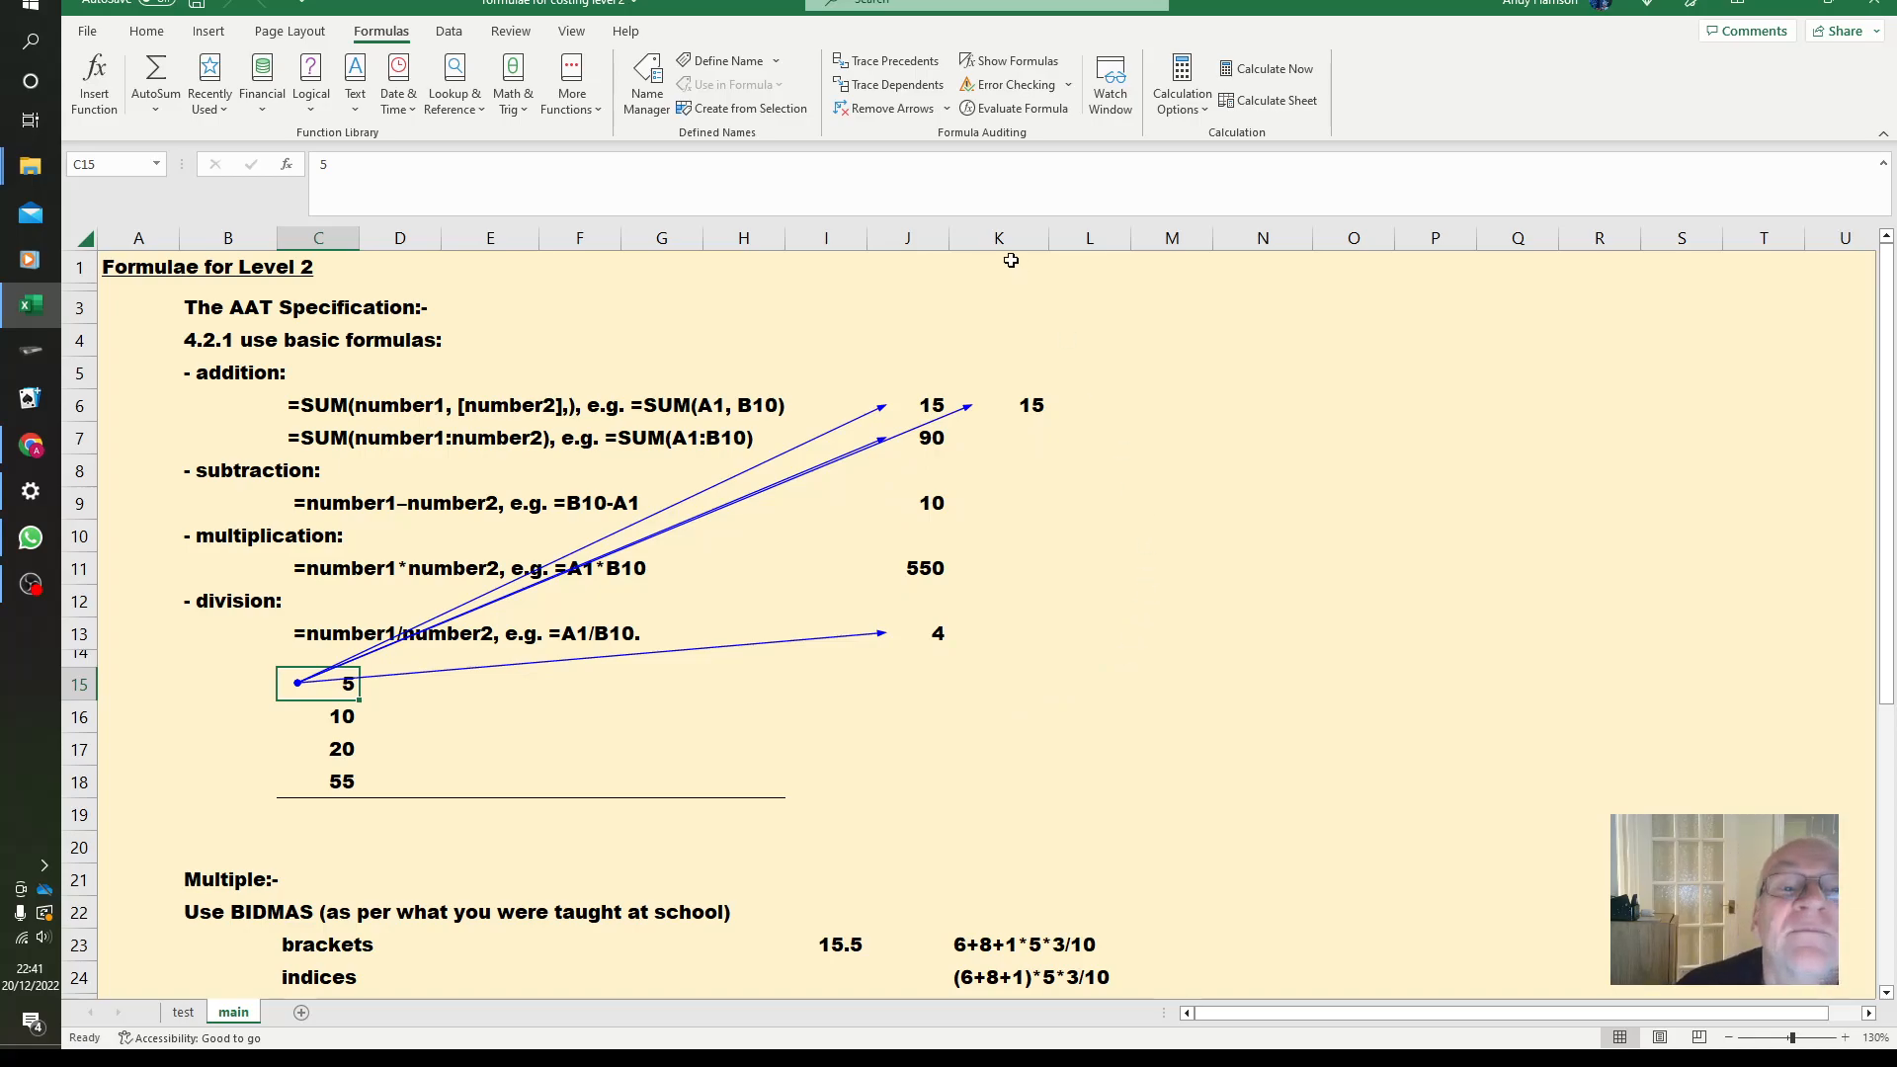
left_click(890, 109)
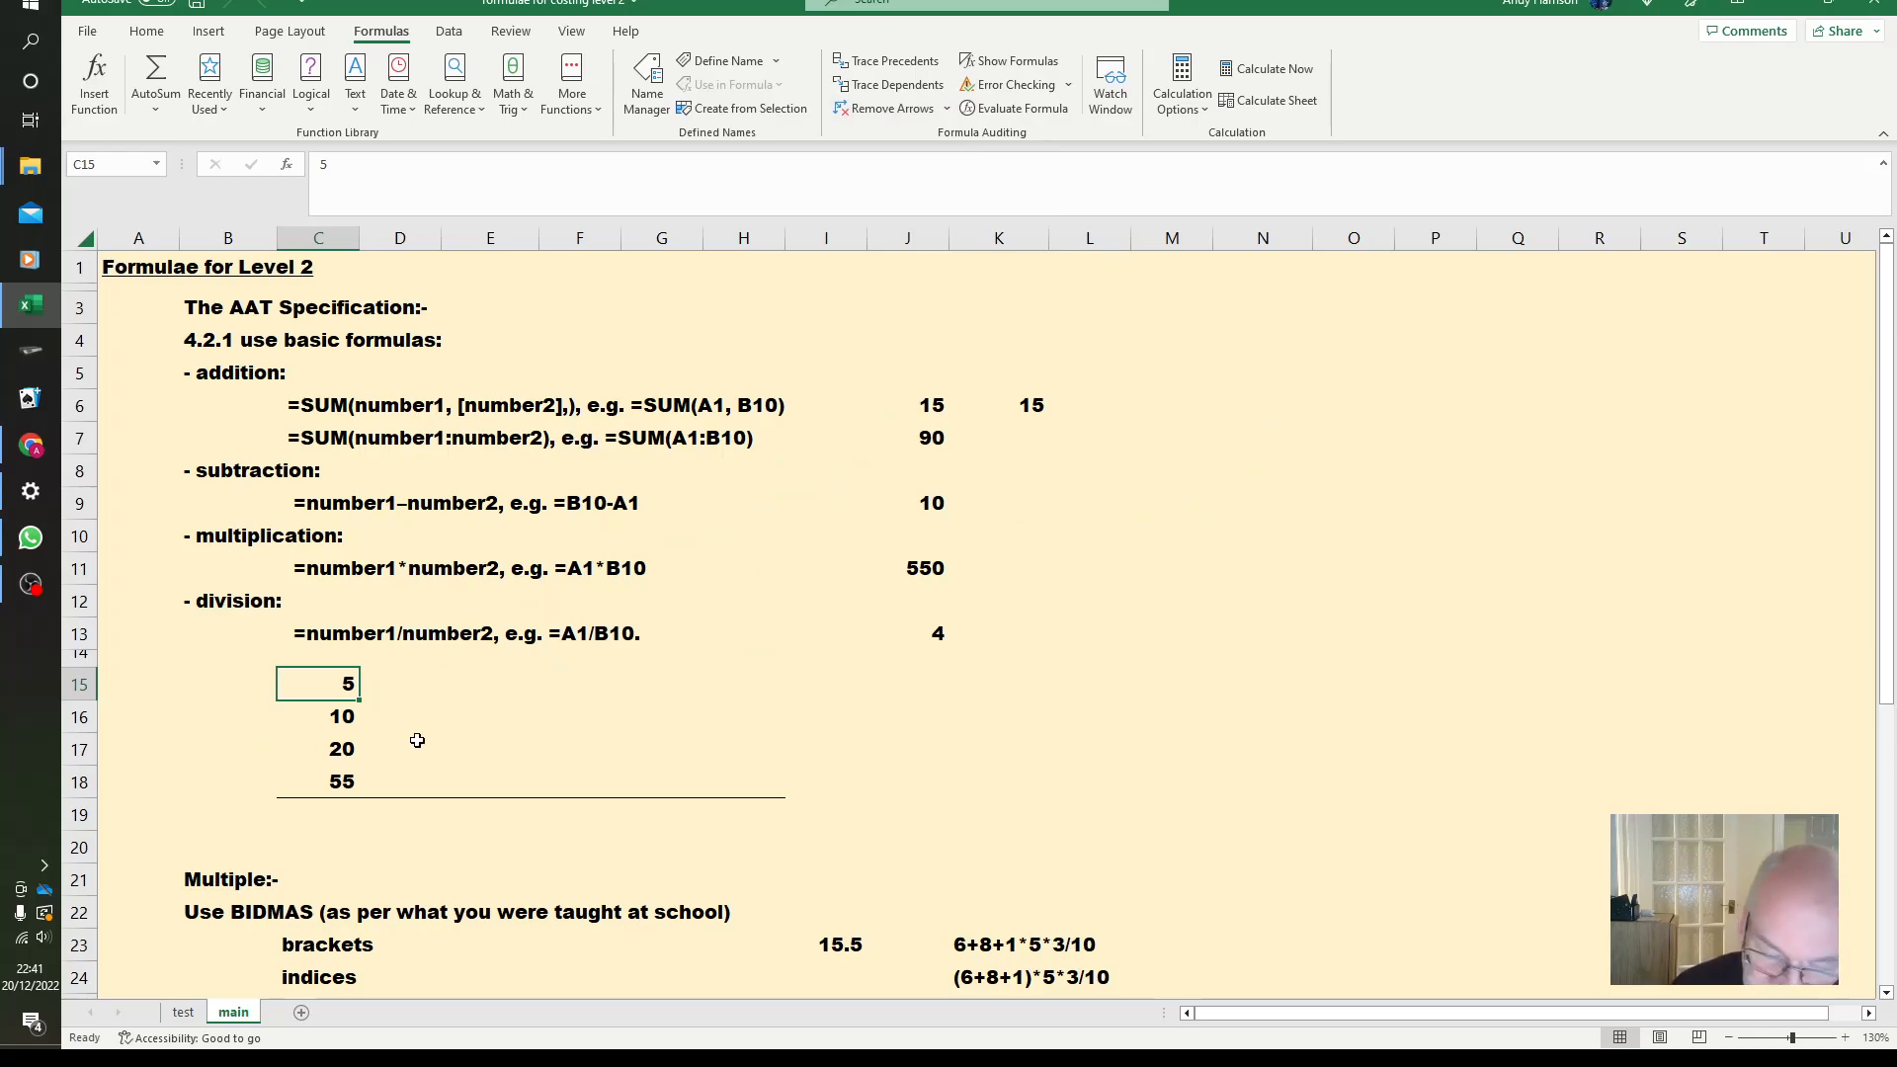
Total the sample numbers C15:C18 in cell C19 with AutoSum.
key("shift+Down")
key("shift+Down")
key("shift+Down")
key("shift+Down")
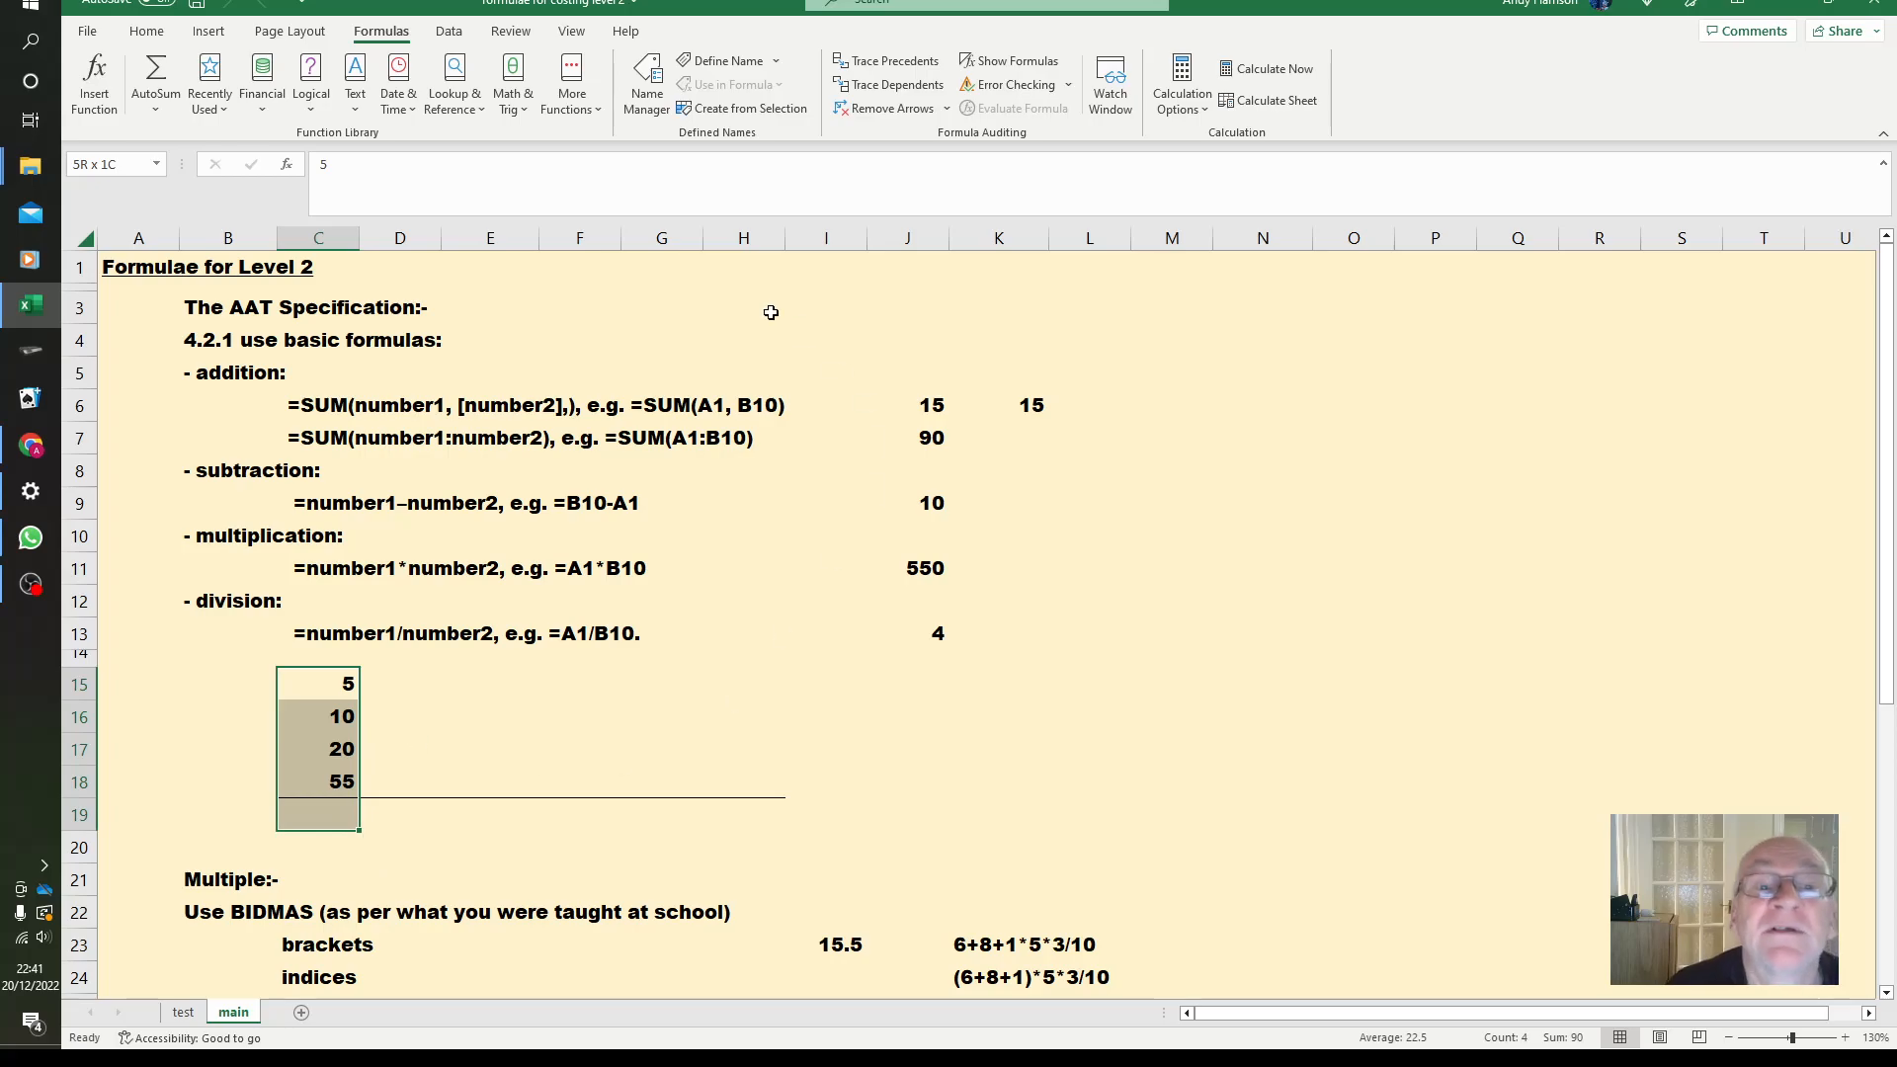
left_click(161, 79)
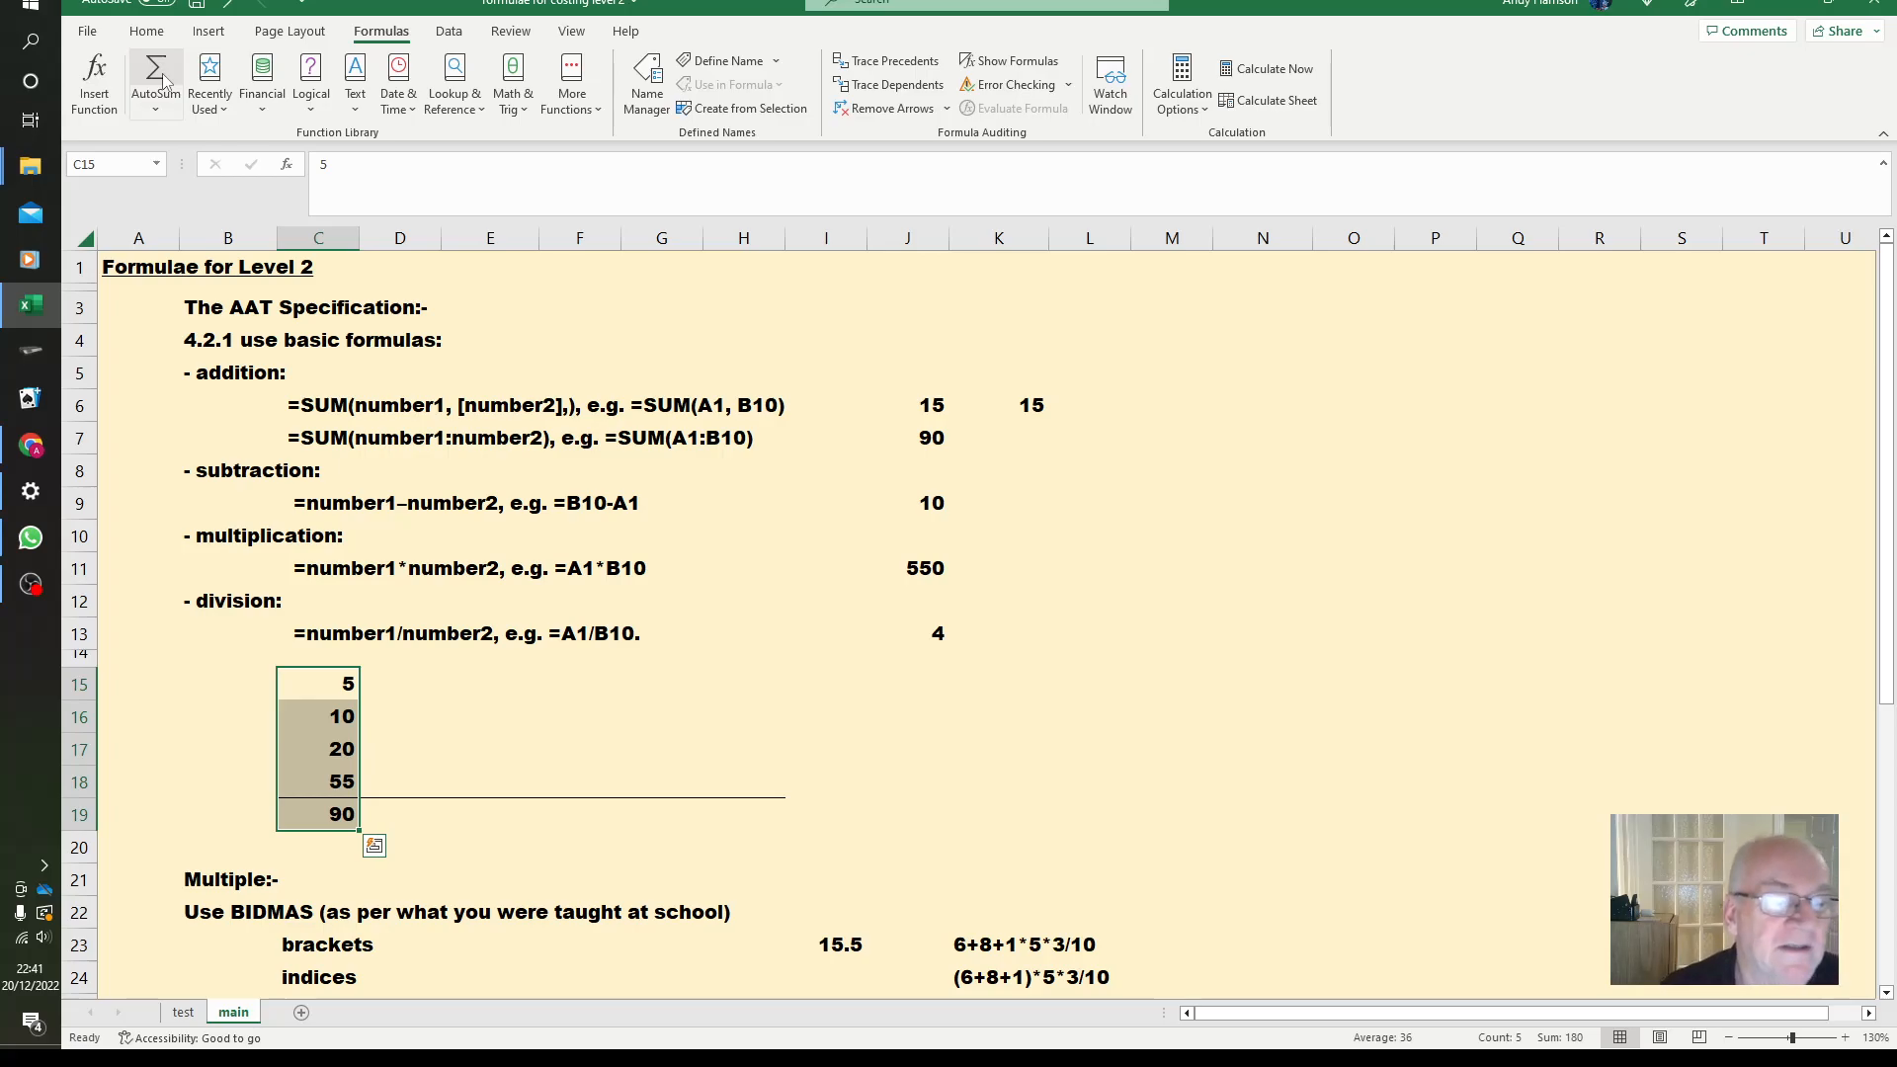
Display the sheet's formulas in place of values, examine C19 and columns J and K, and switch back to values.
left_click(337, 816)
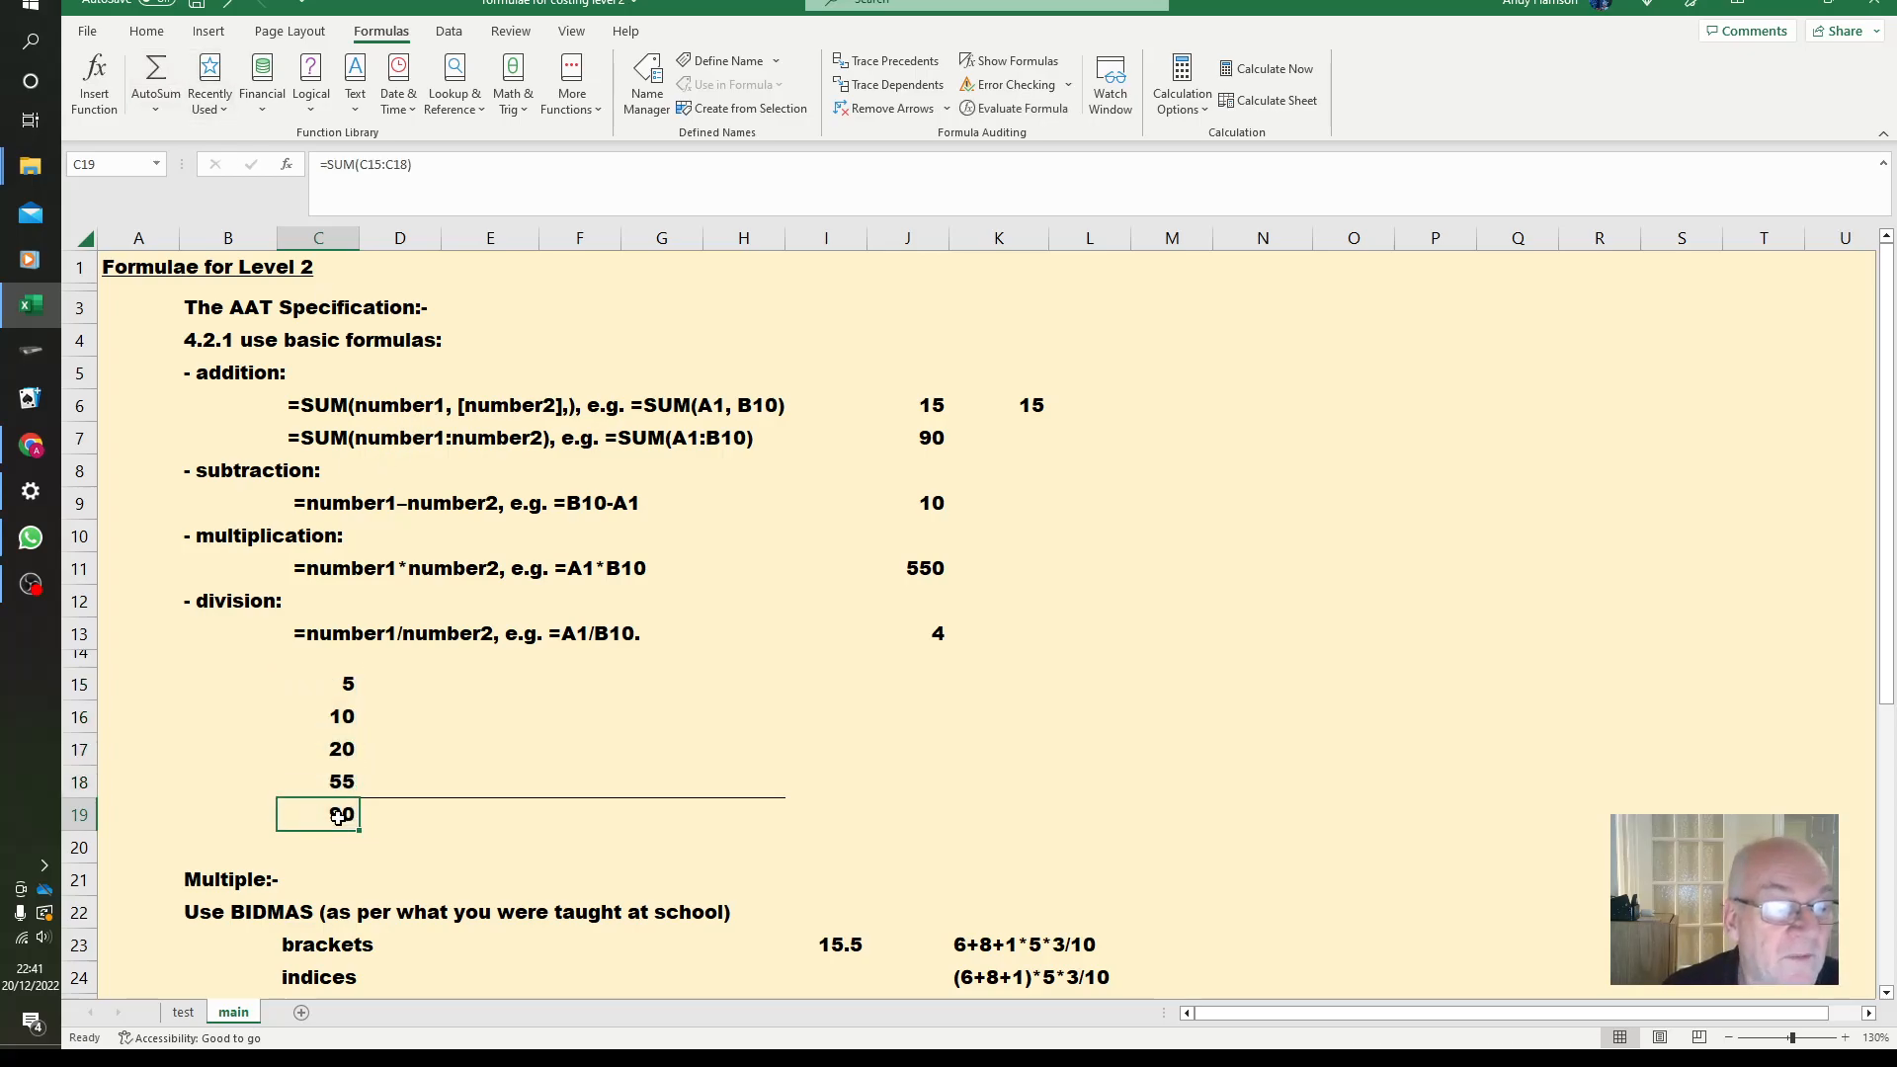
left_click(1022, 62)
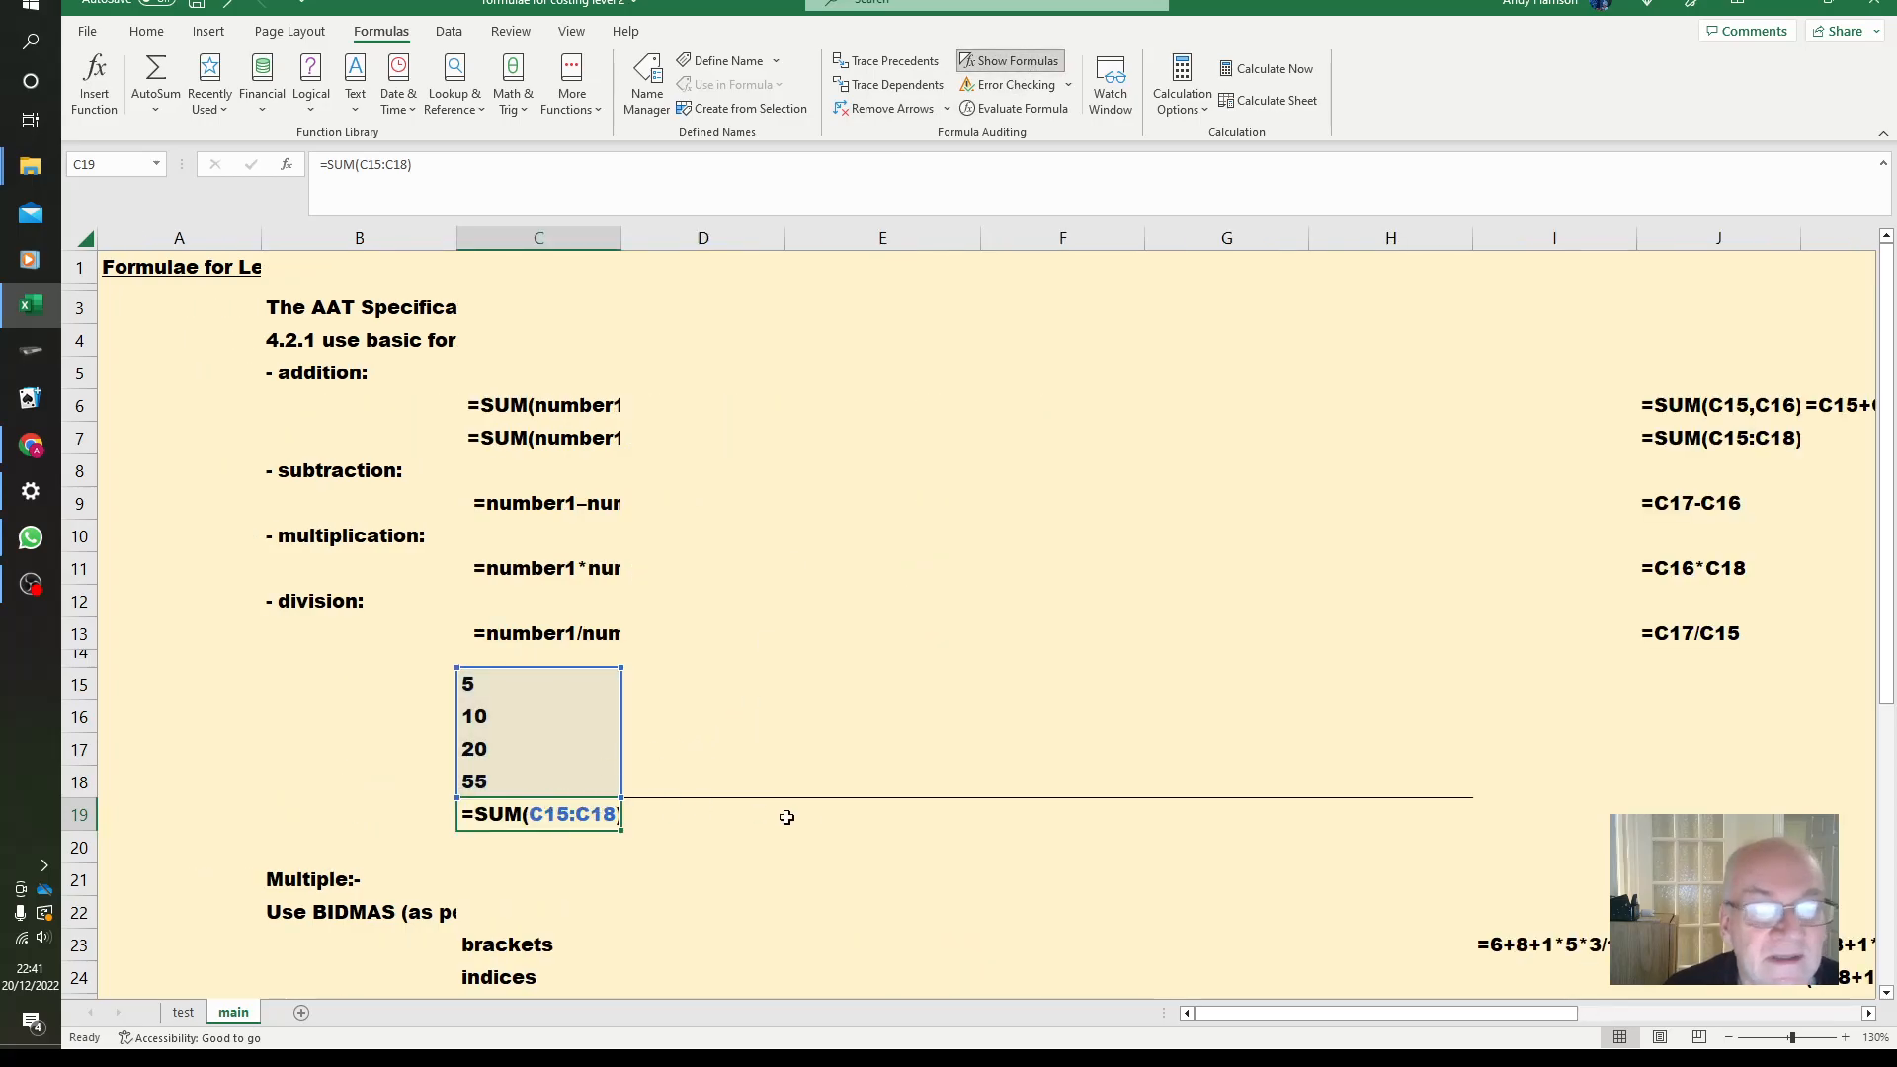
left_click_drag(1517, 1012, 1583, 1013)
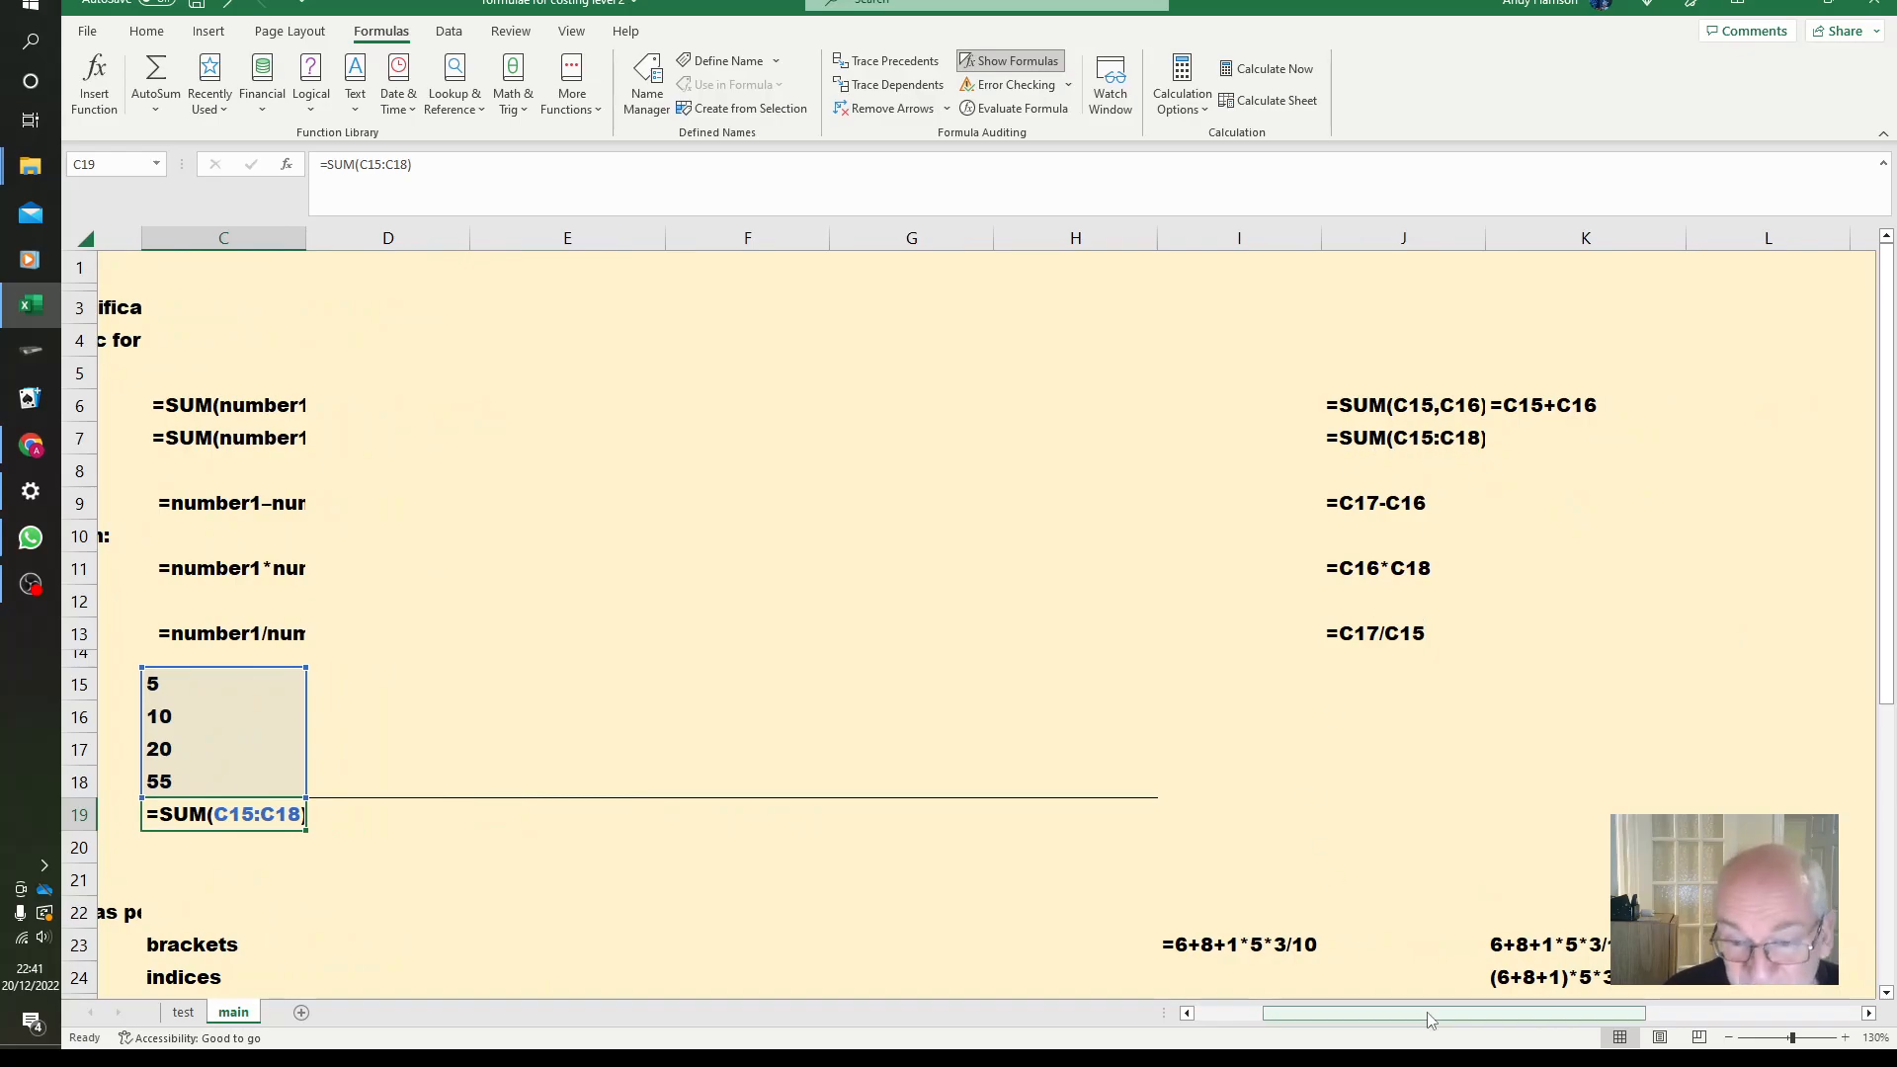
left_click_drag(1432, 1016, 1188, 1001)
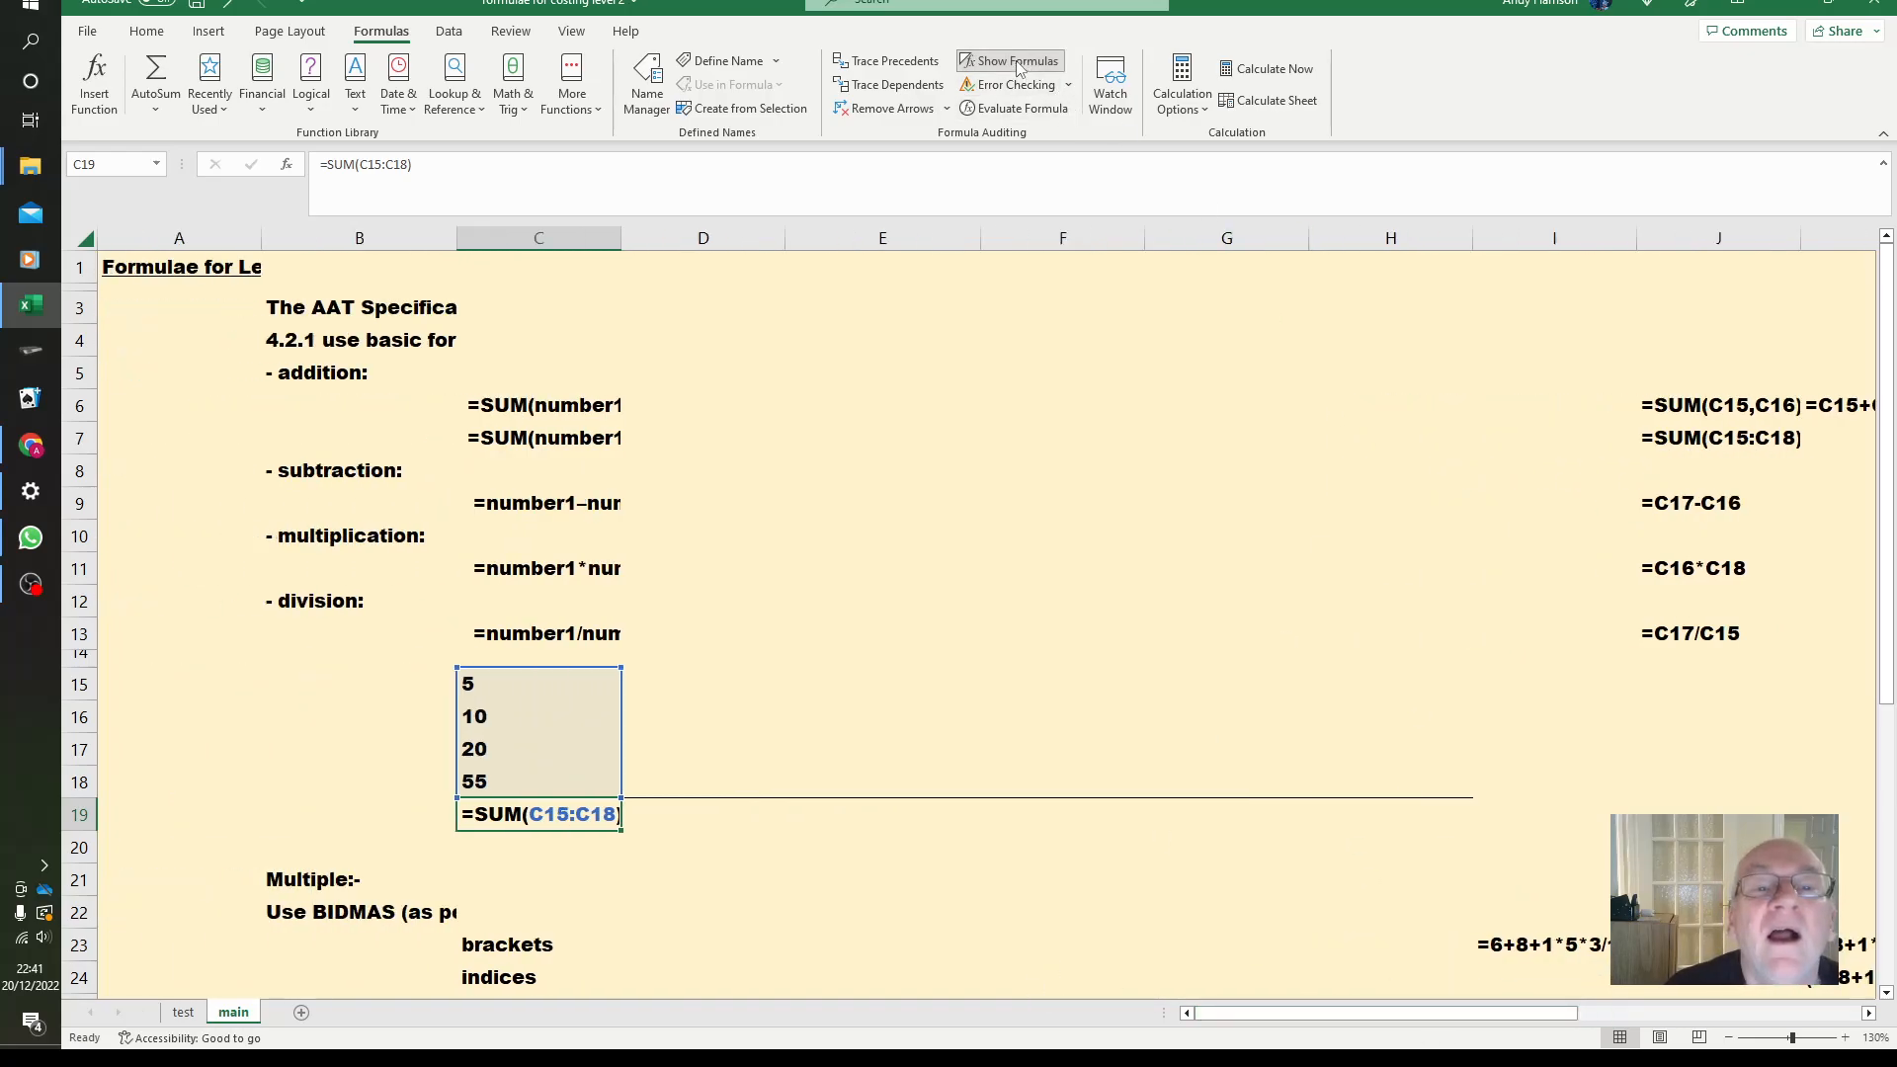
left_click(978, 61)
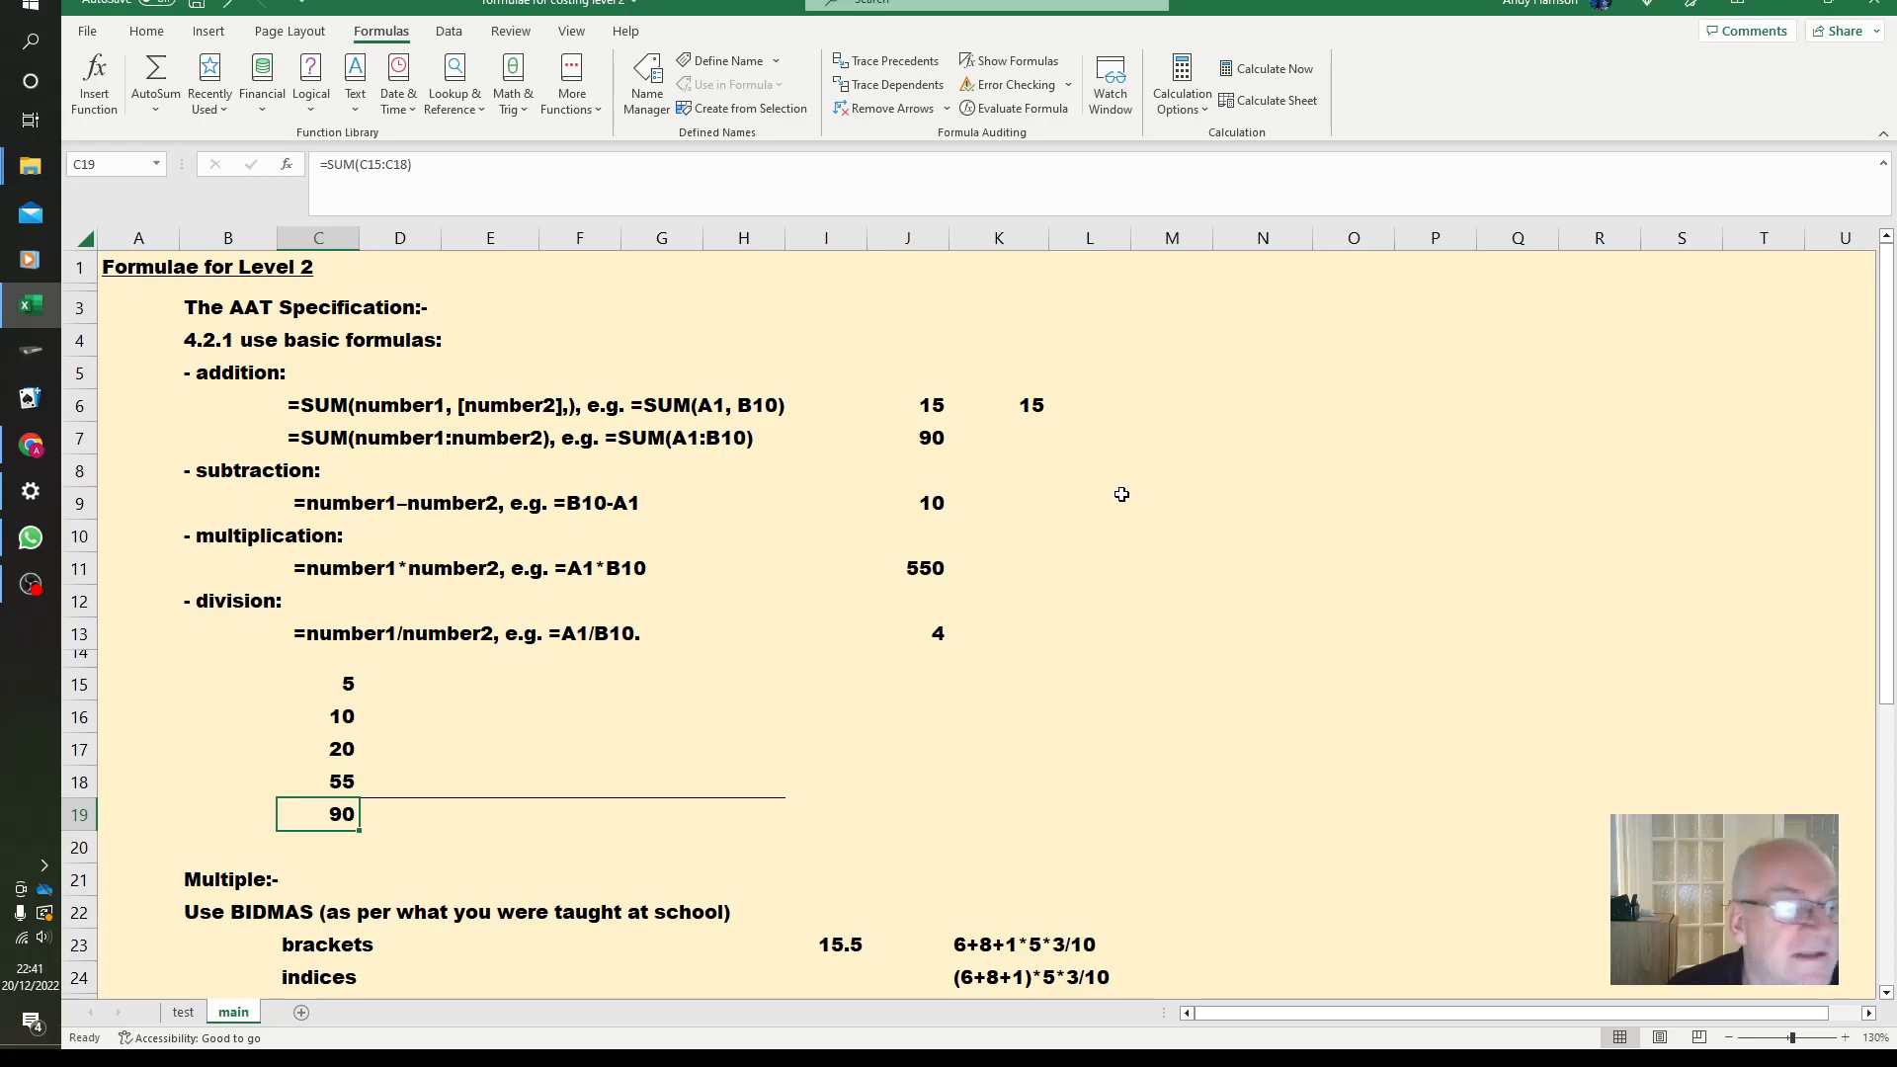
Fill the numbers and total in C15:C19 rightwards through column H.
left_click(330, 682)
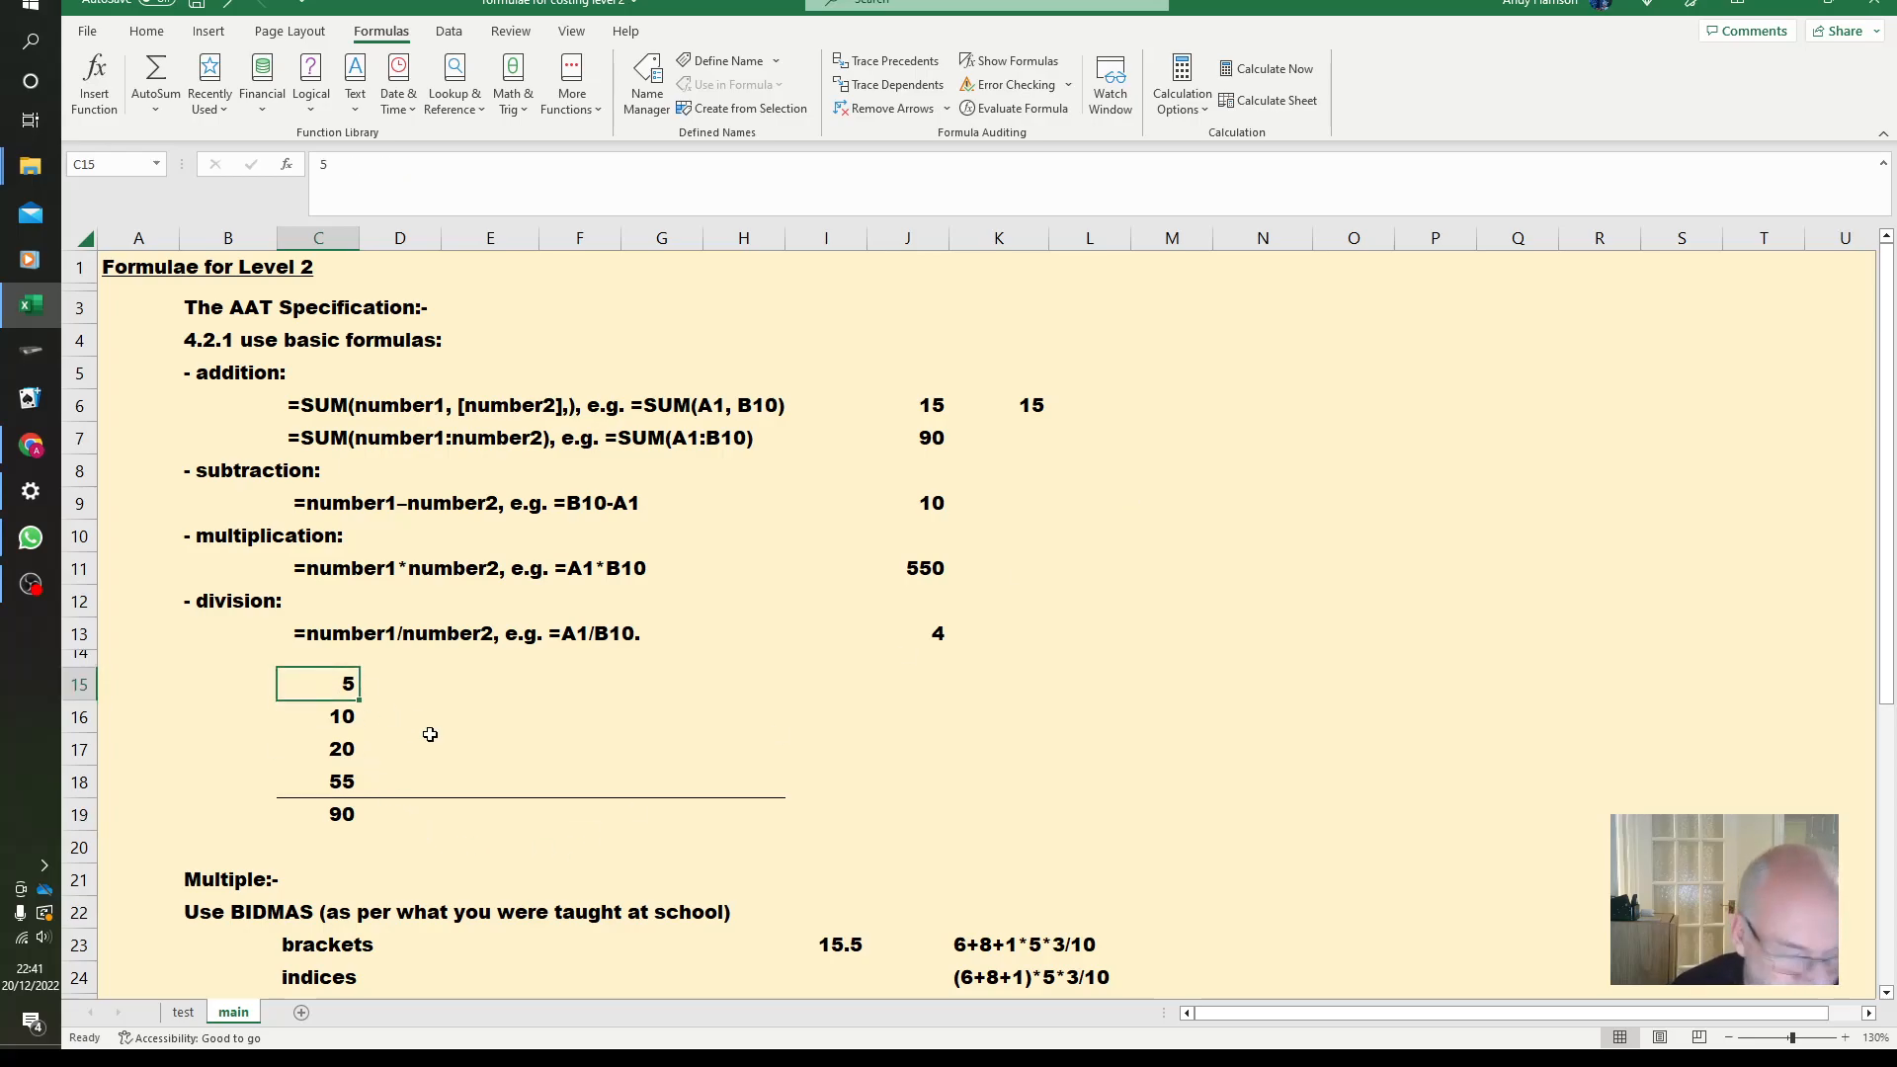
key("shift+Down")
key("shift+Down")
key("shift+Down")
key("shift+Down")
key("shift+Right")
key("shift+Right")
key("shift+Right")
key("shift+Right")
key("shift+Right")
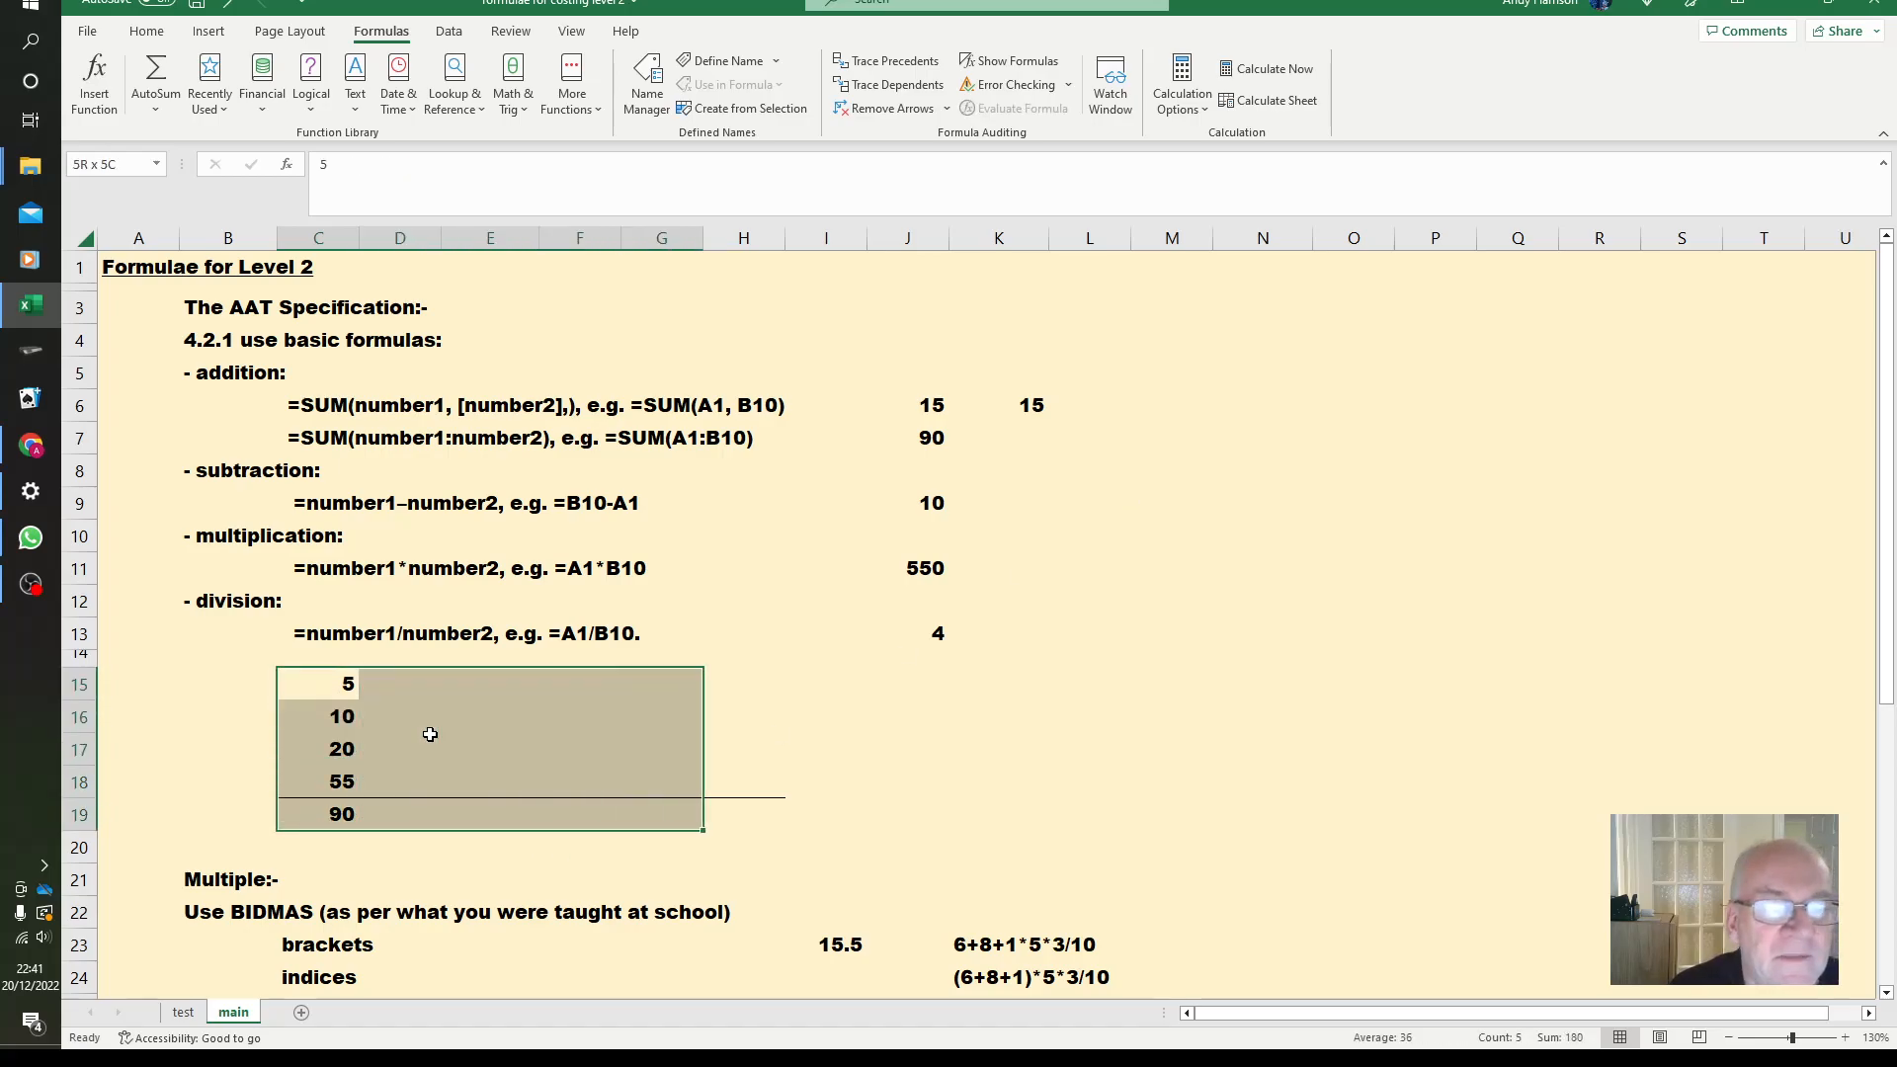
key("ctrl+r")
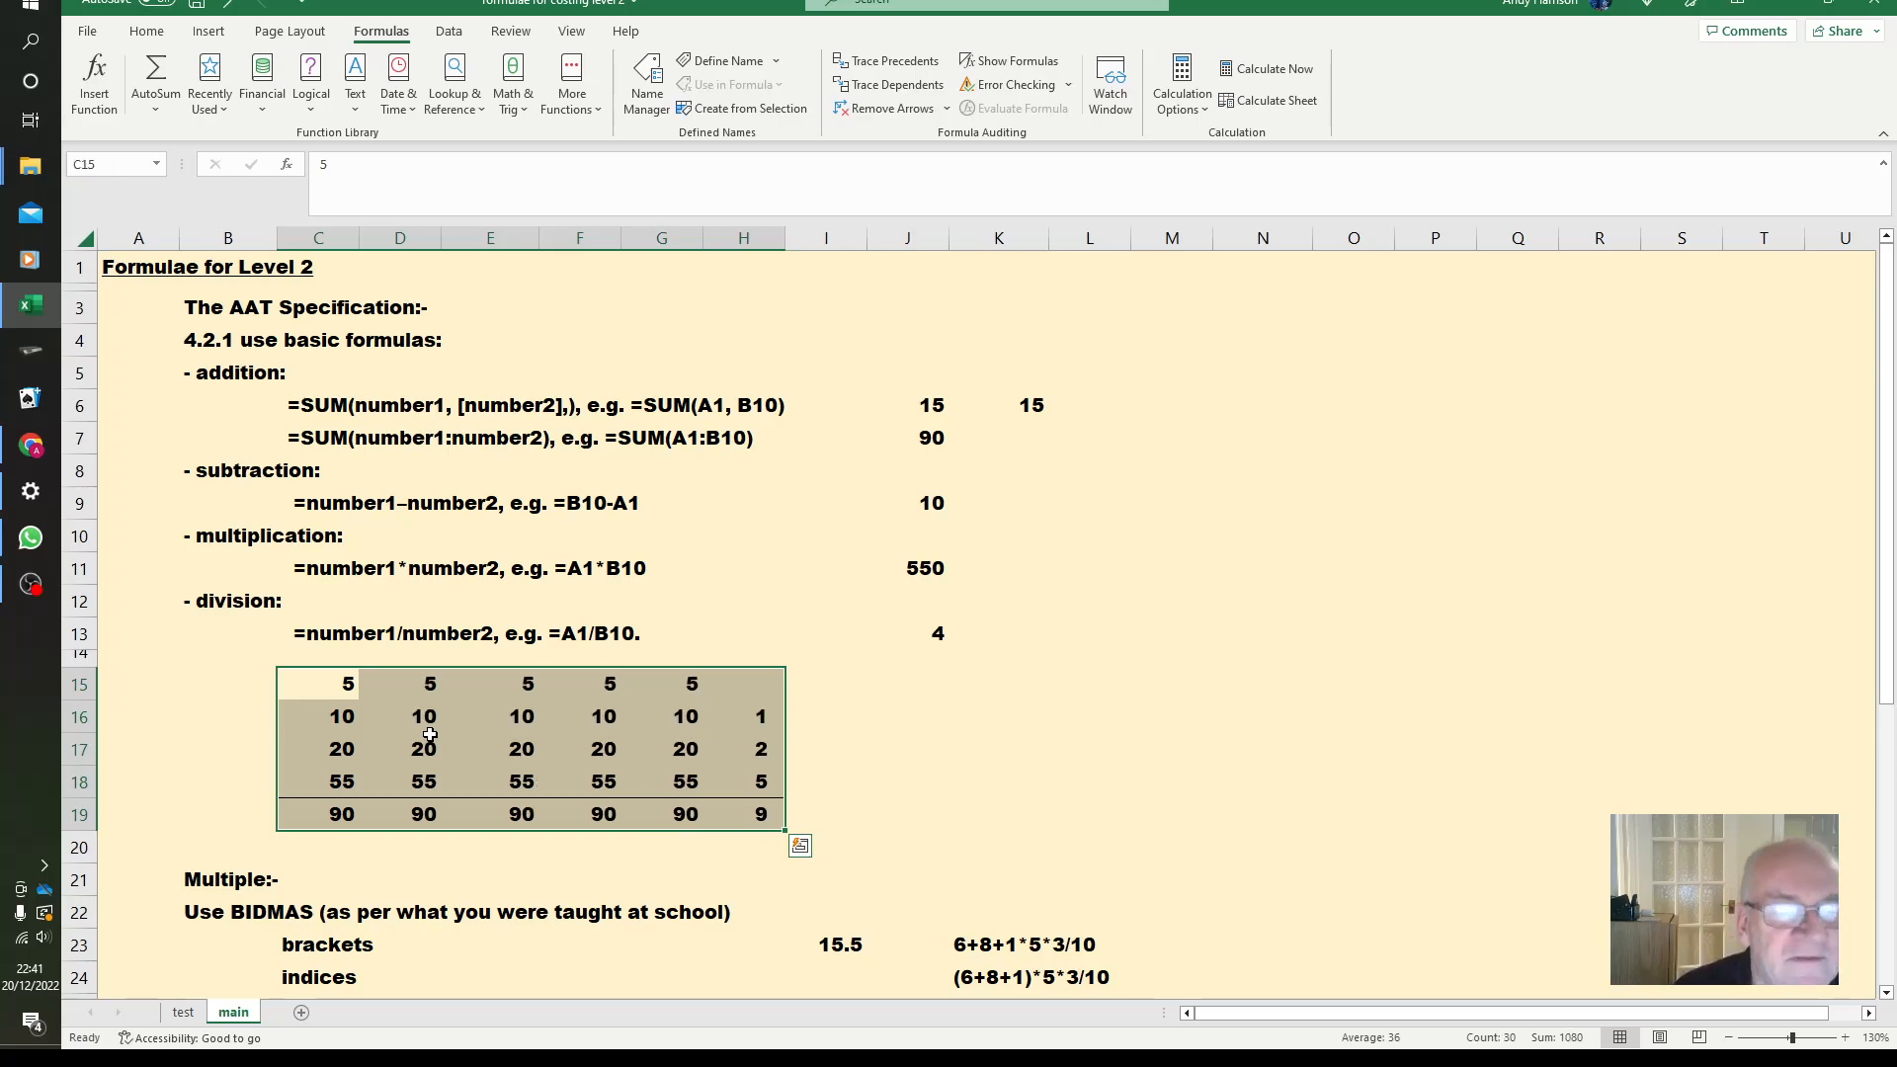
left_click(1025, 636)
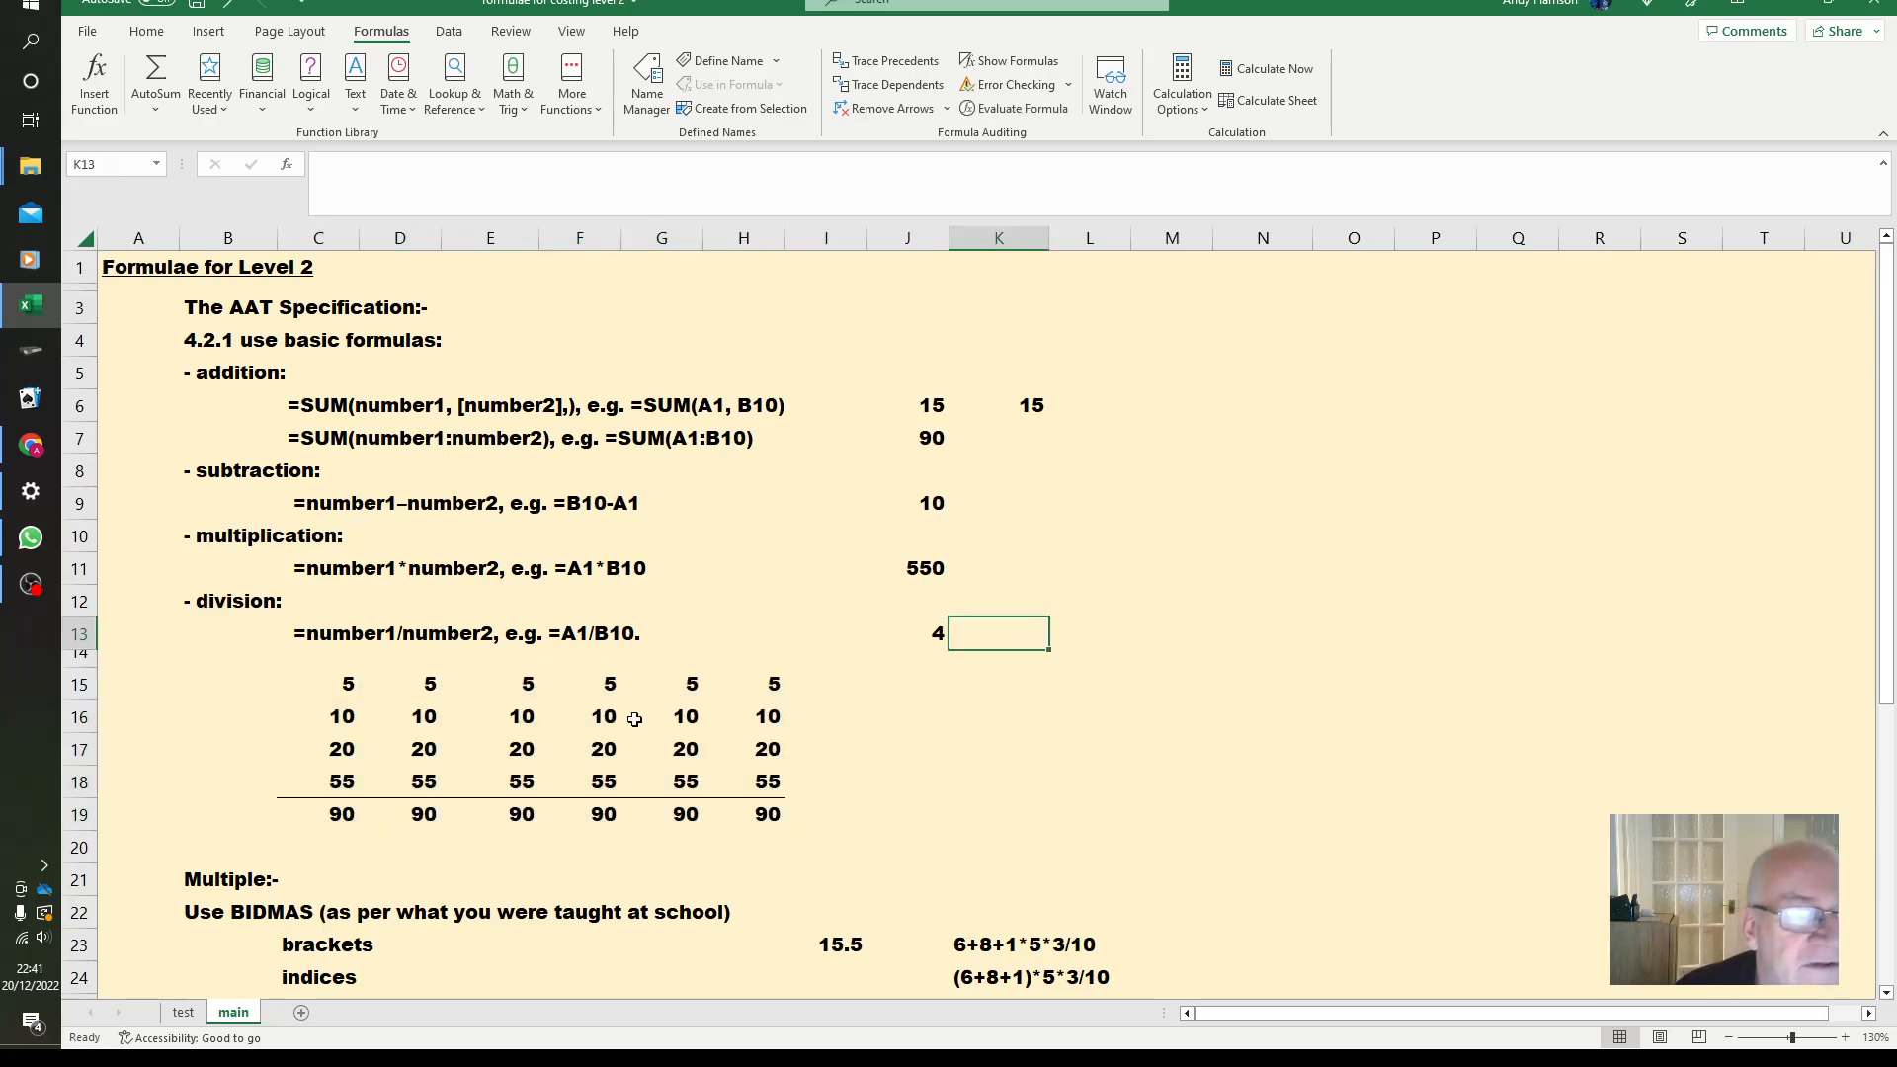
Total the row 15 numbers C15:H15 in cell I15 with AutoSum.
left_click(341, 682)
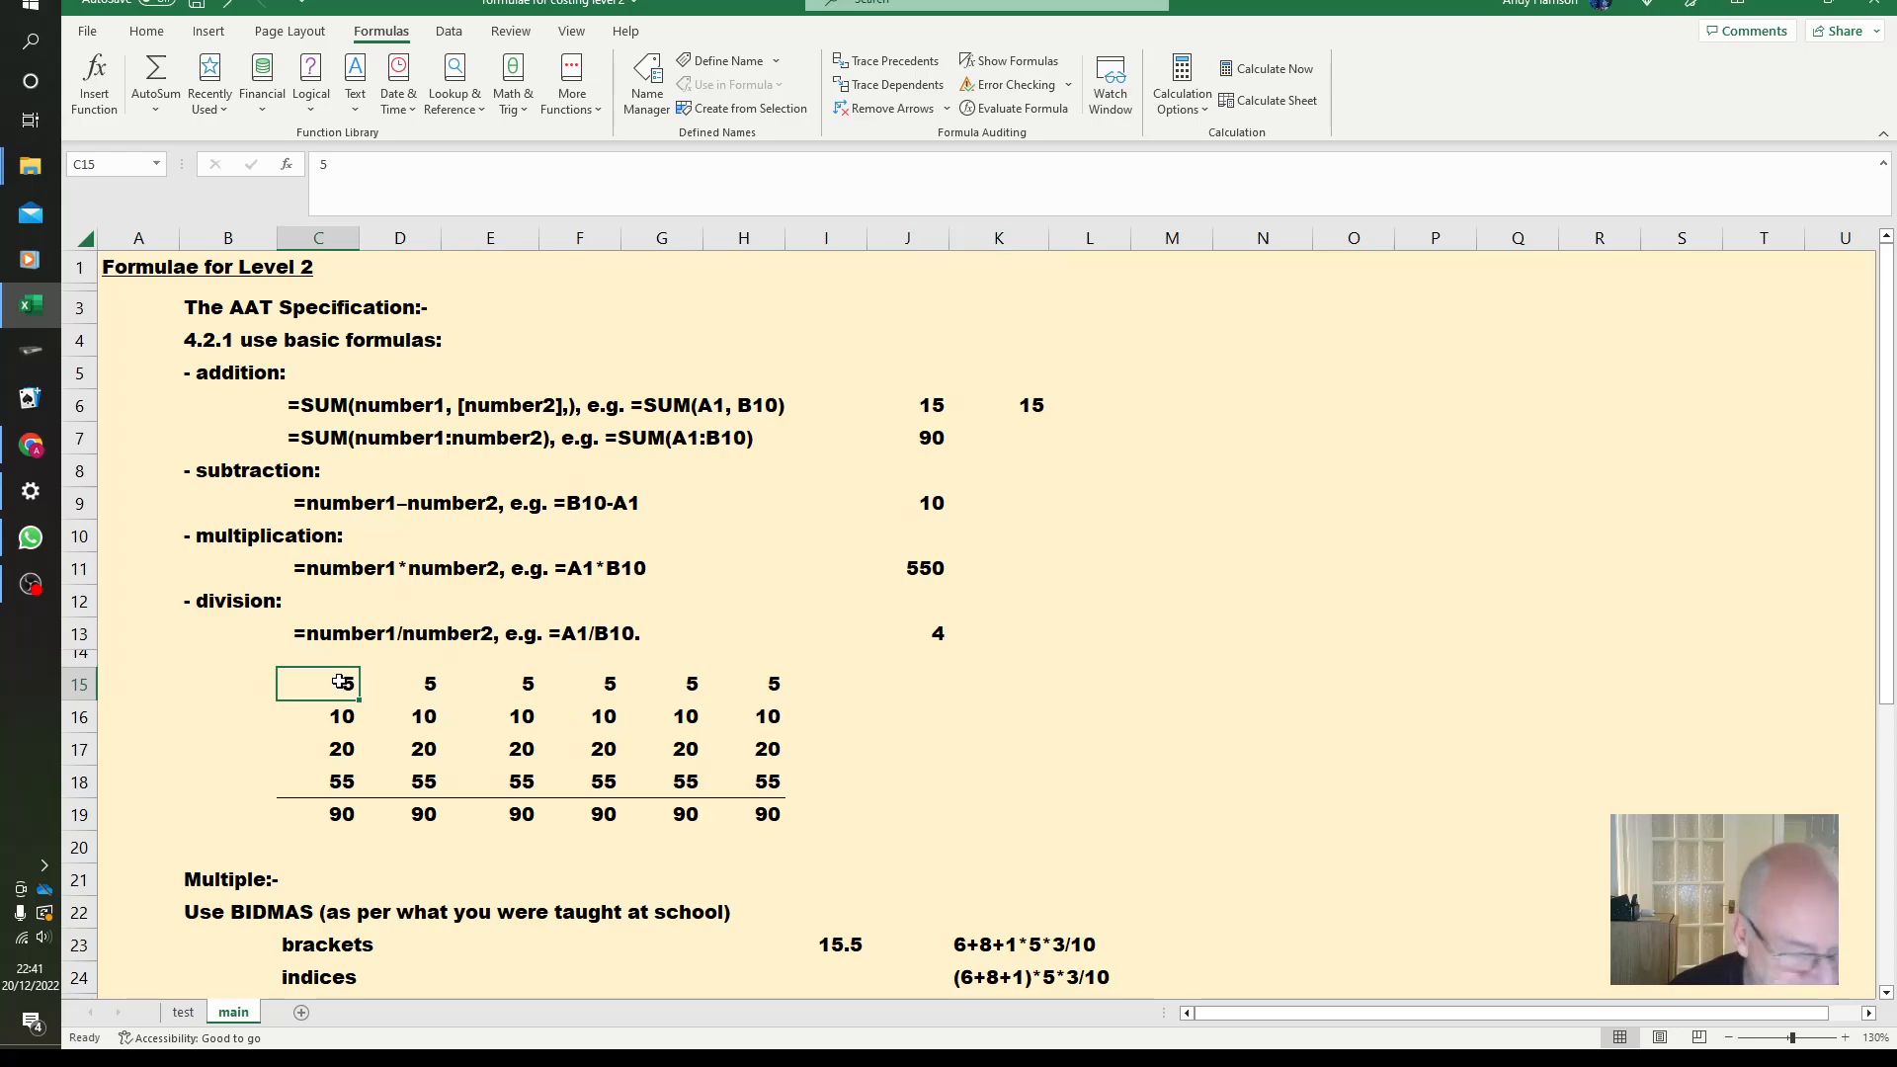
key("shift+Right")
key("shift+Right")
key("shift+Right")
key("shift+Right")
key("shift+Right")
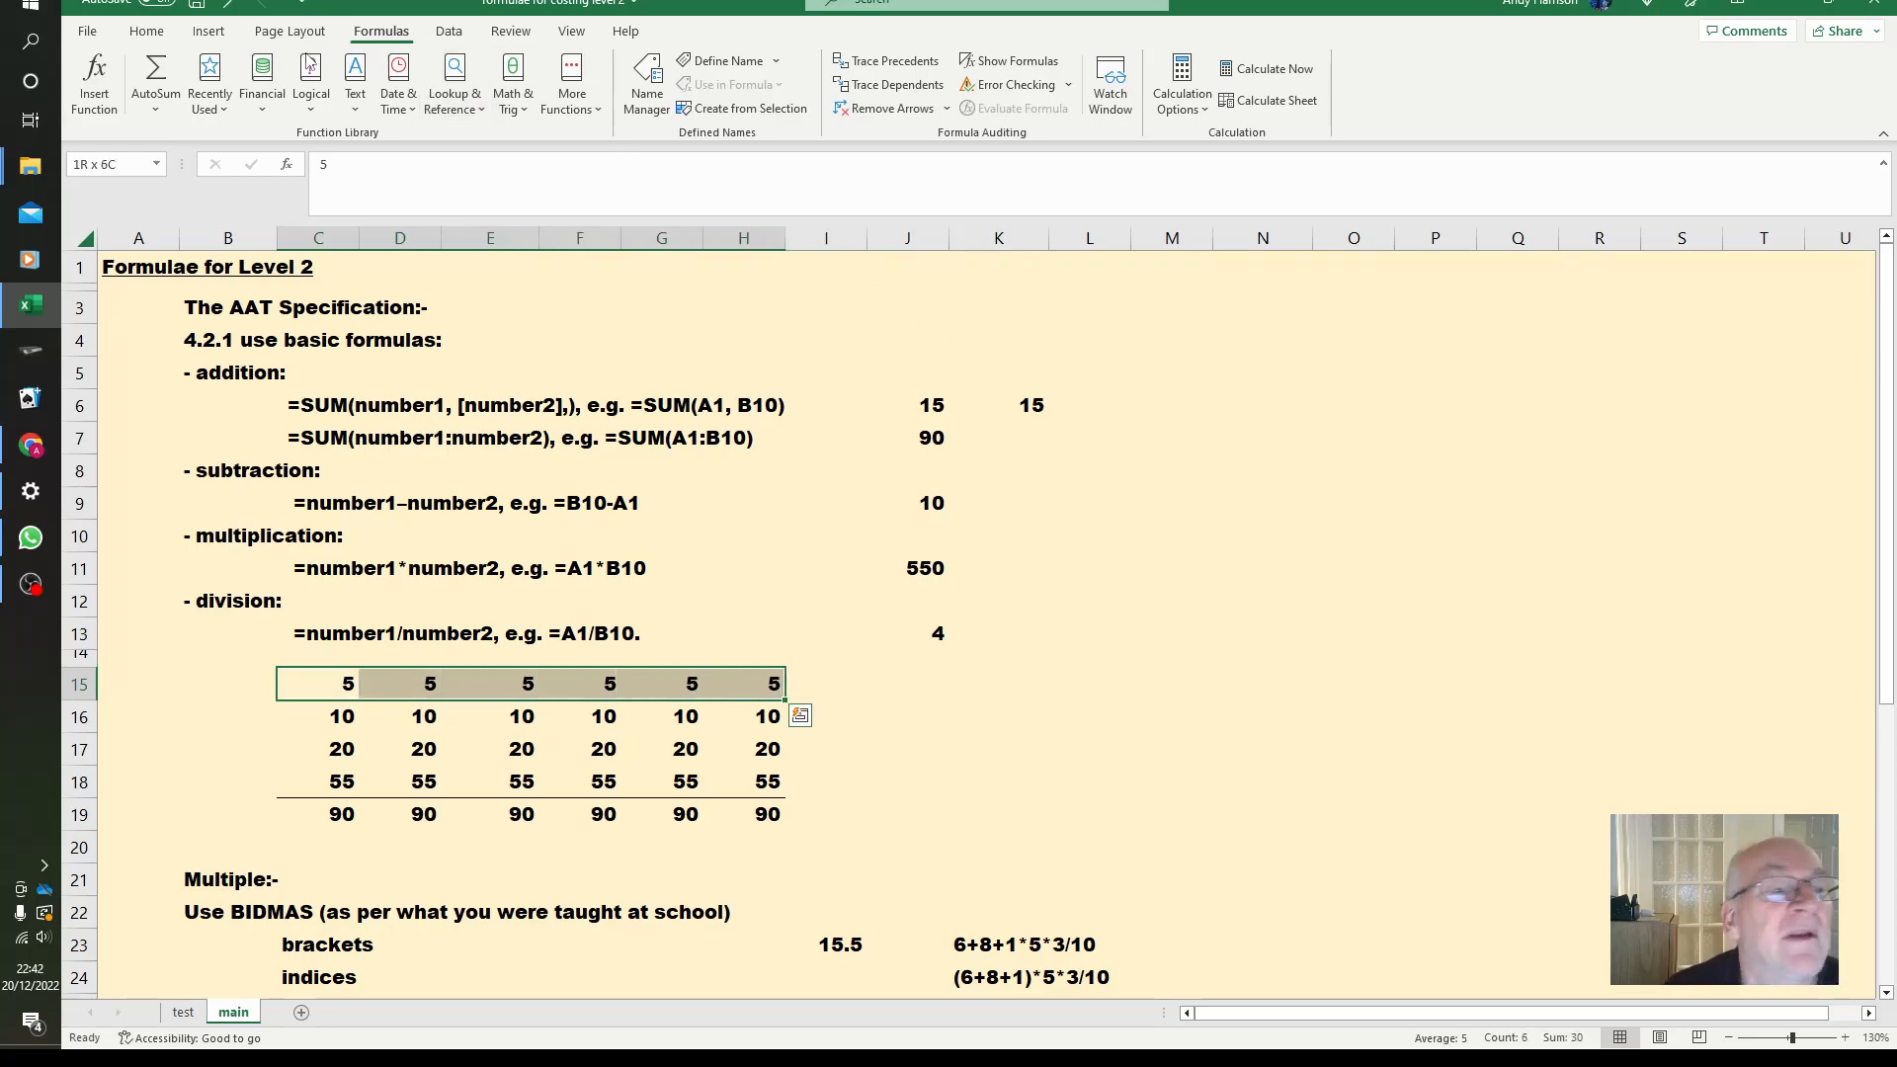
left_click(163, 79)
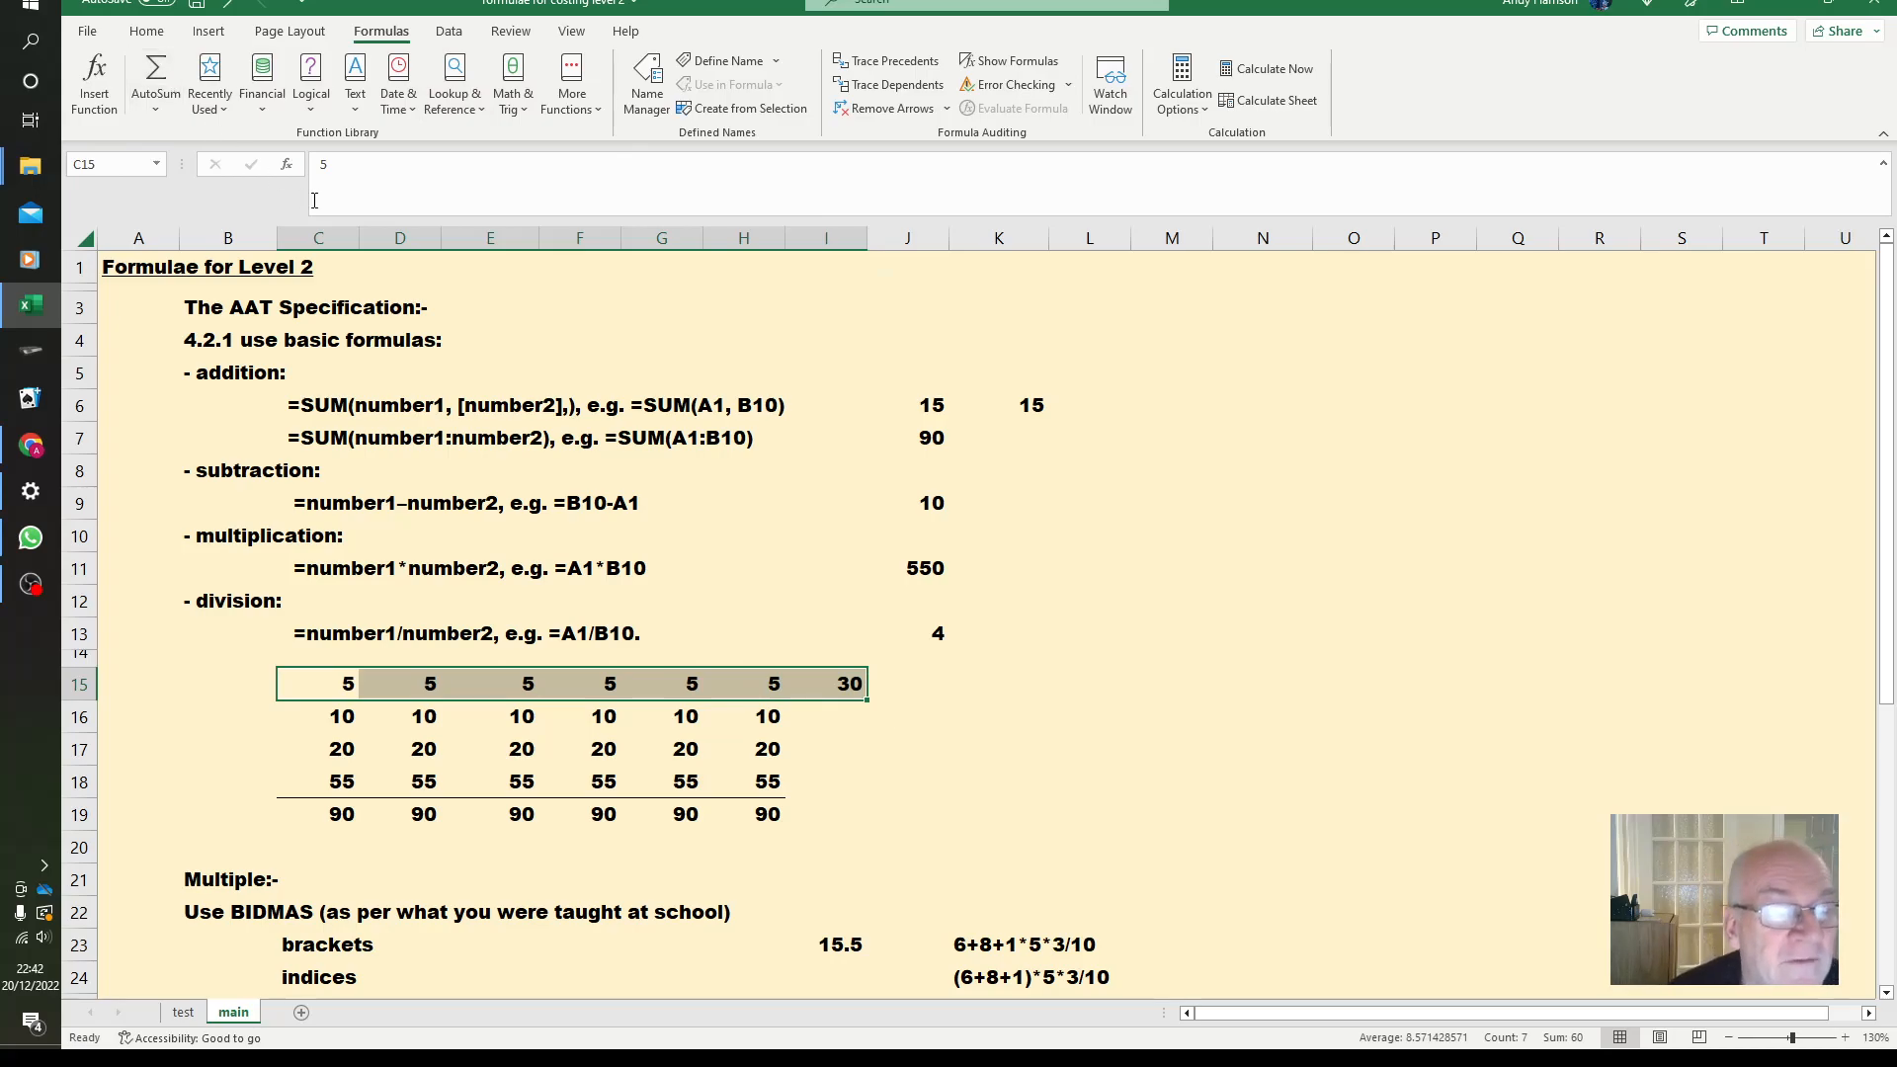
Select C16:O16 and use AutoSum to place the row 16 total in cell O16.
left_click(349, 717)
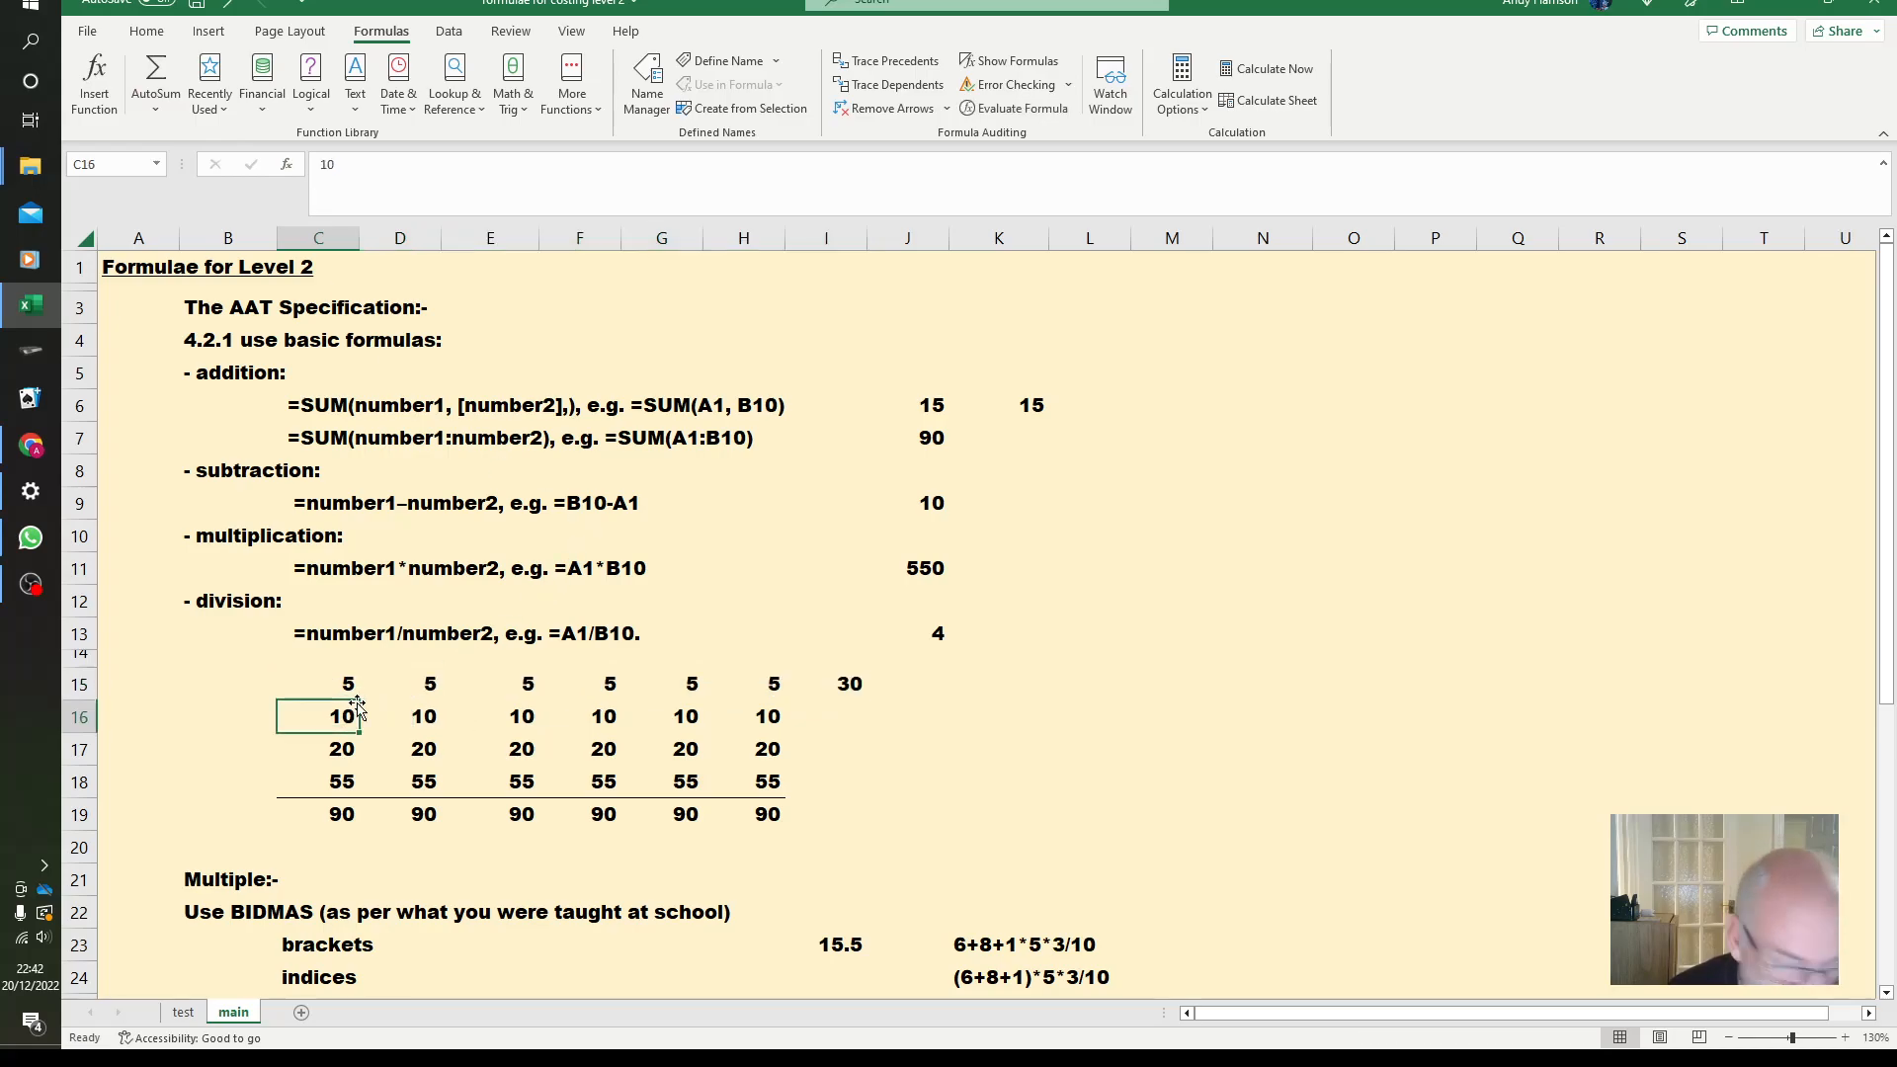
key("shift+Right")
key("shift+Right")
key("shift+Right")
key("shift+Right")
key("shift+Right")
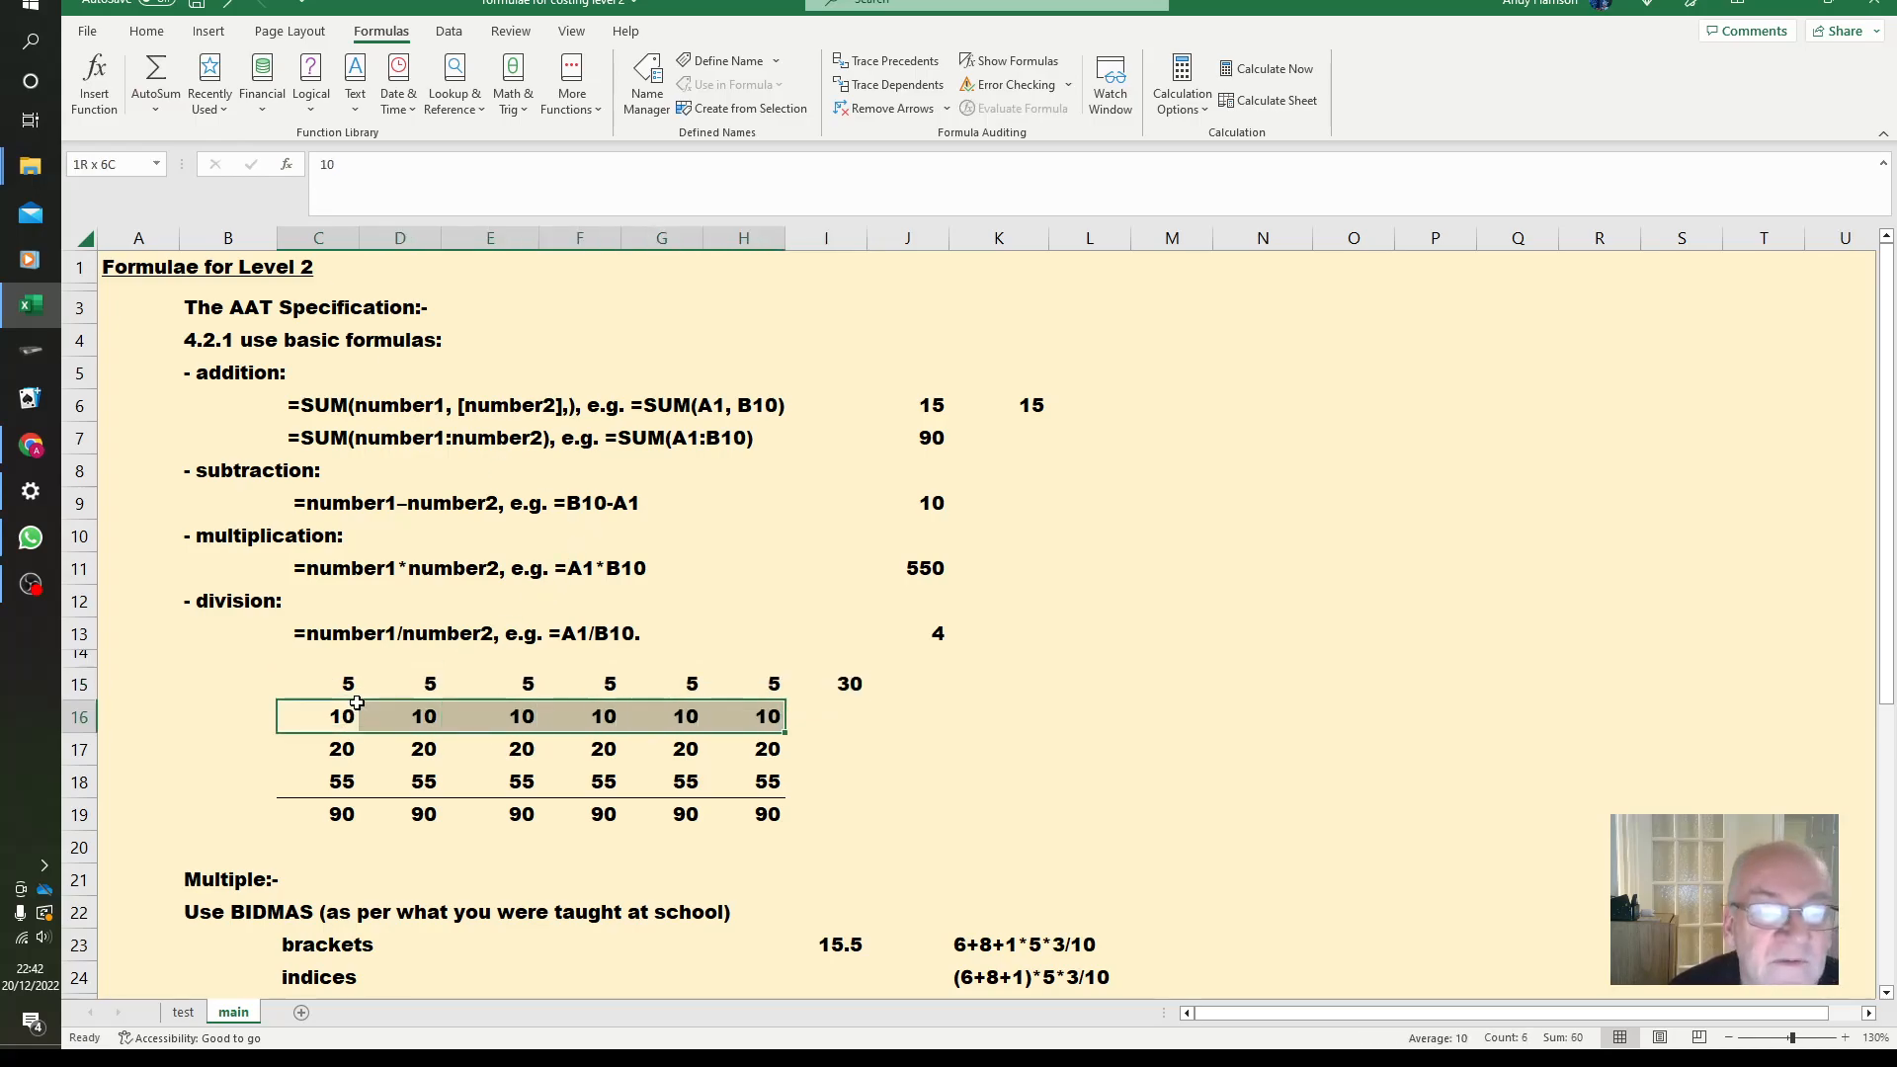
key("shift+Right")
key("shift+Right")
key("shift+Right")
key("shift+Right")
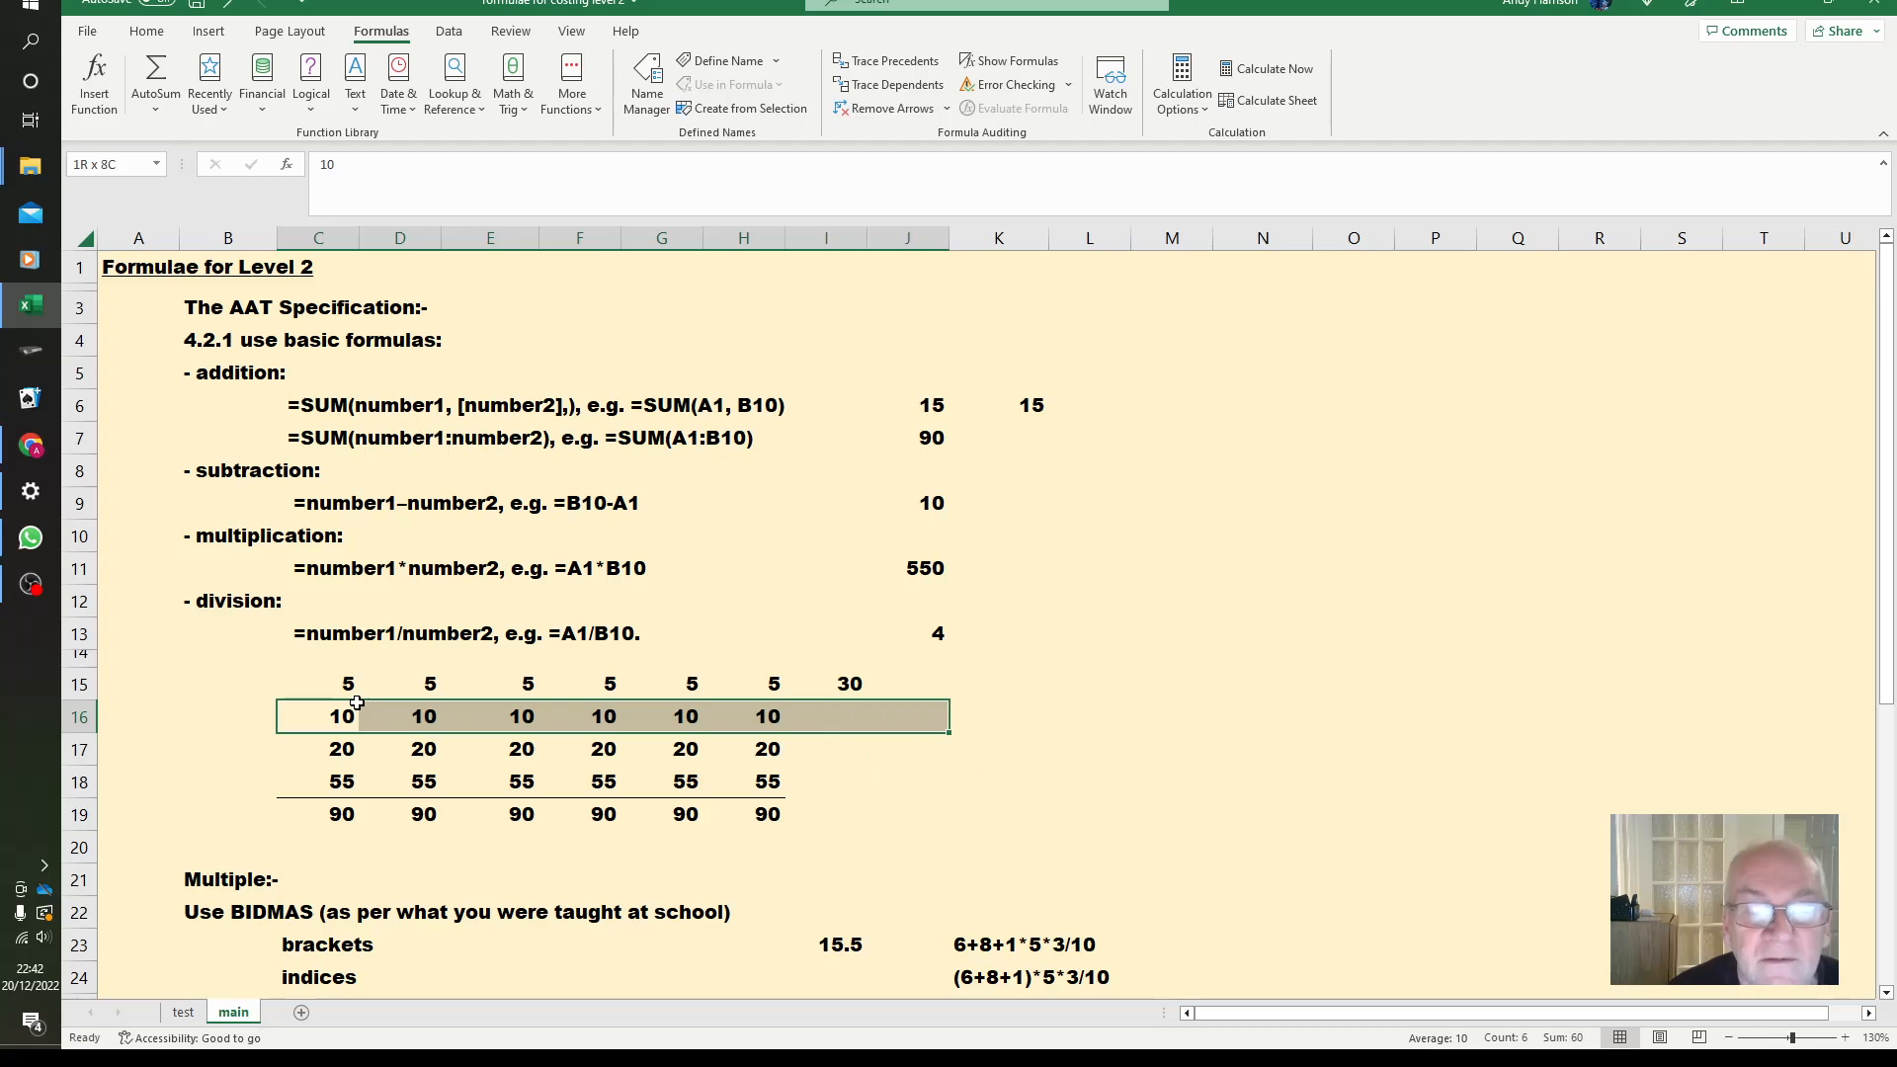
key("shift+Right")
key("shift+Right")
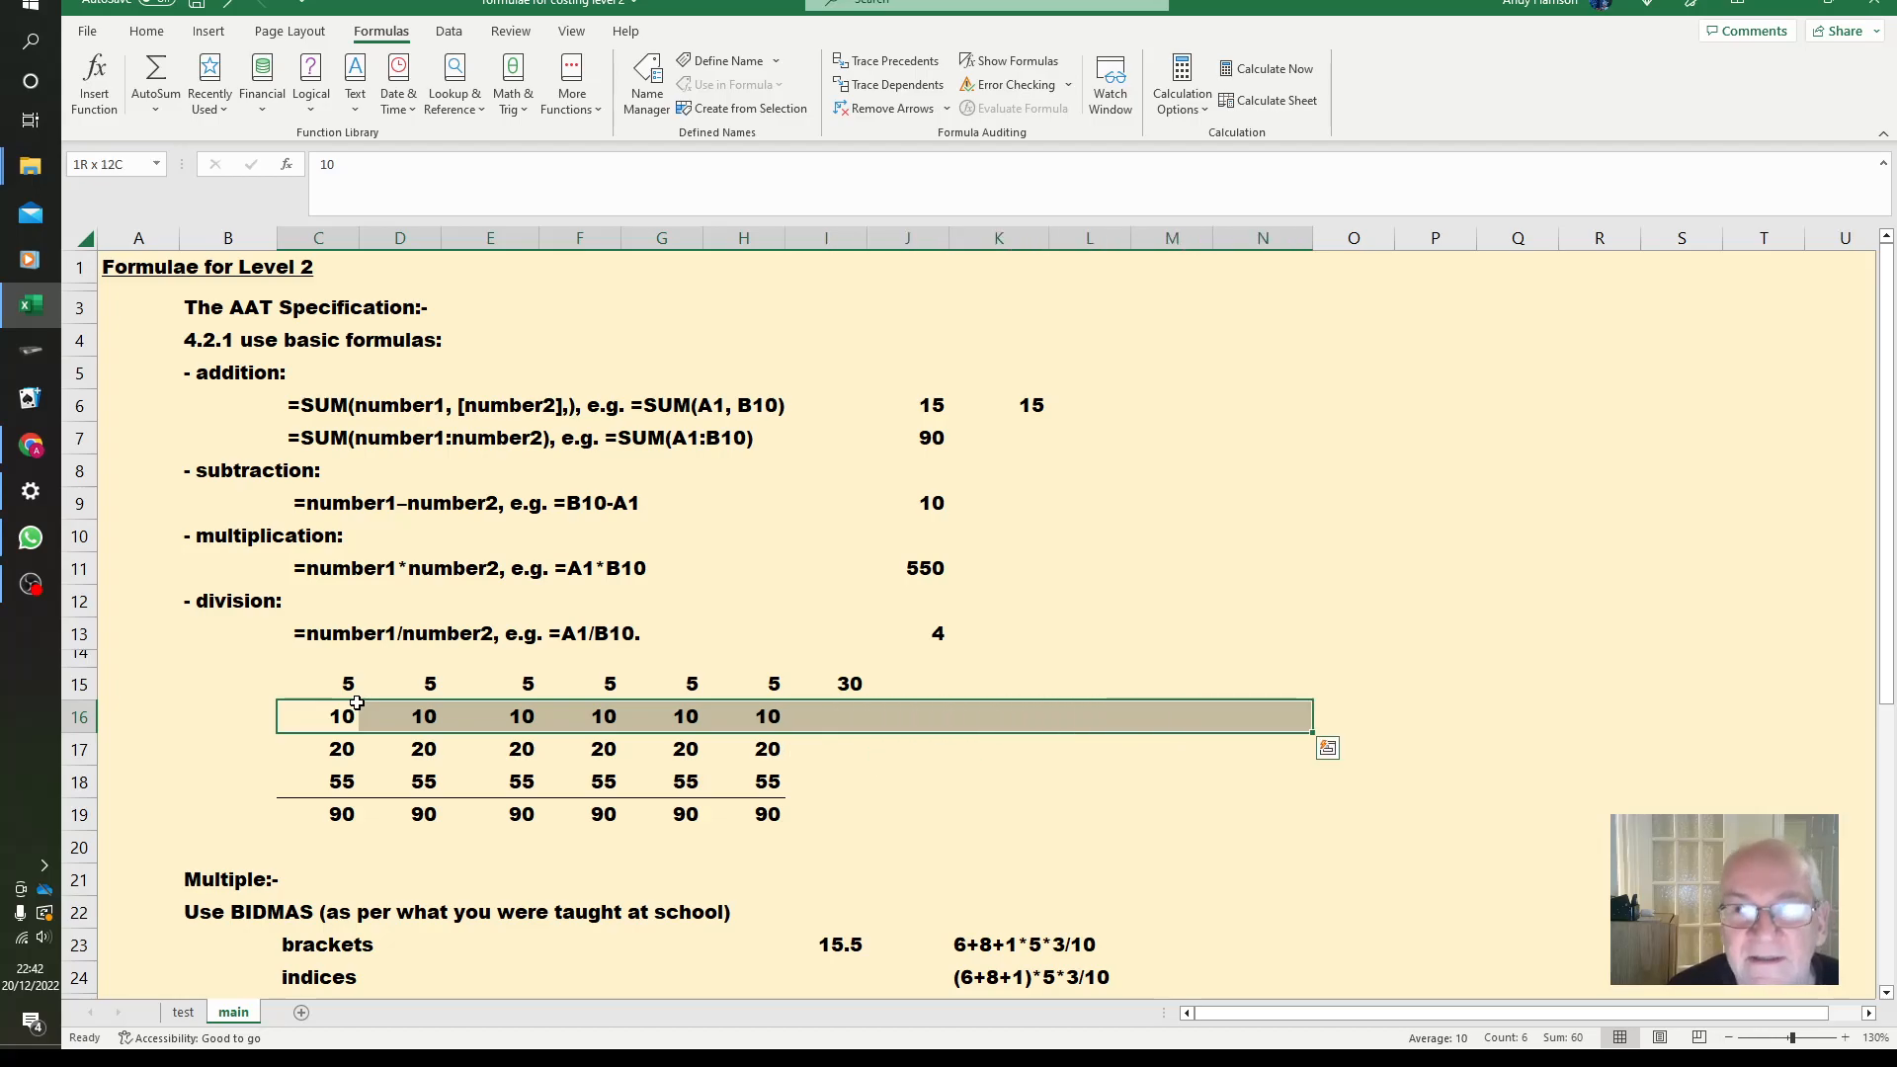
key("shift+Right")
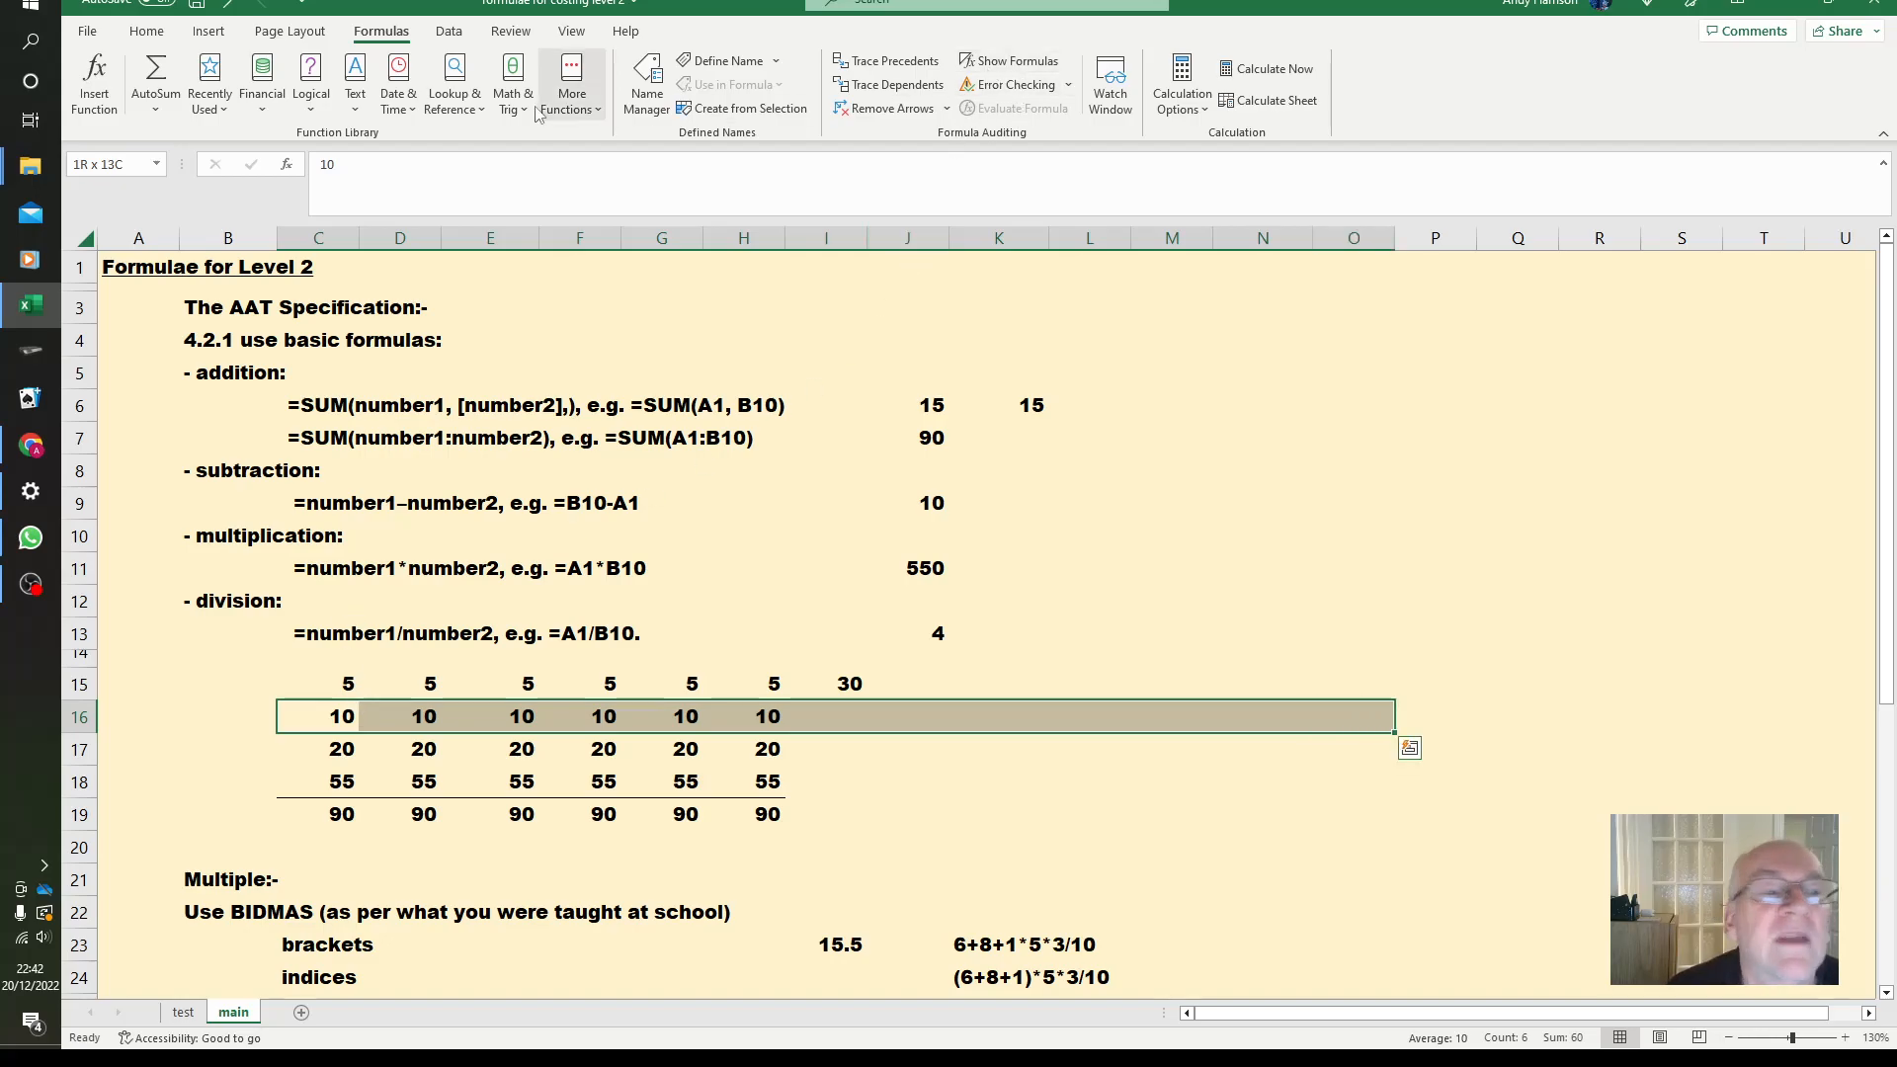
left_click(159, 79)
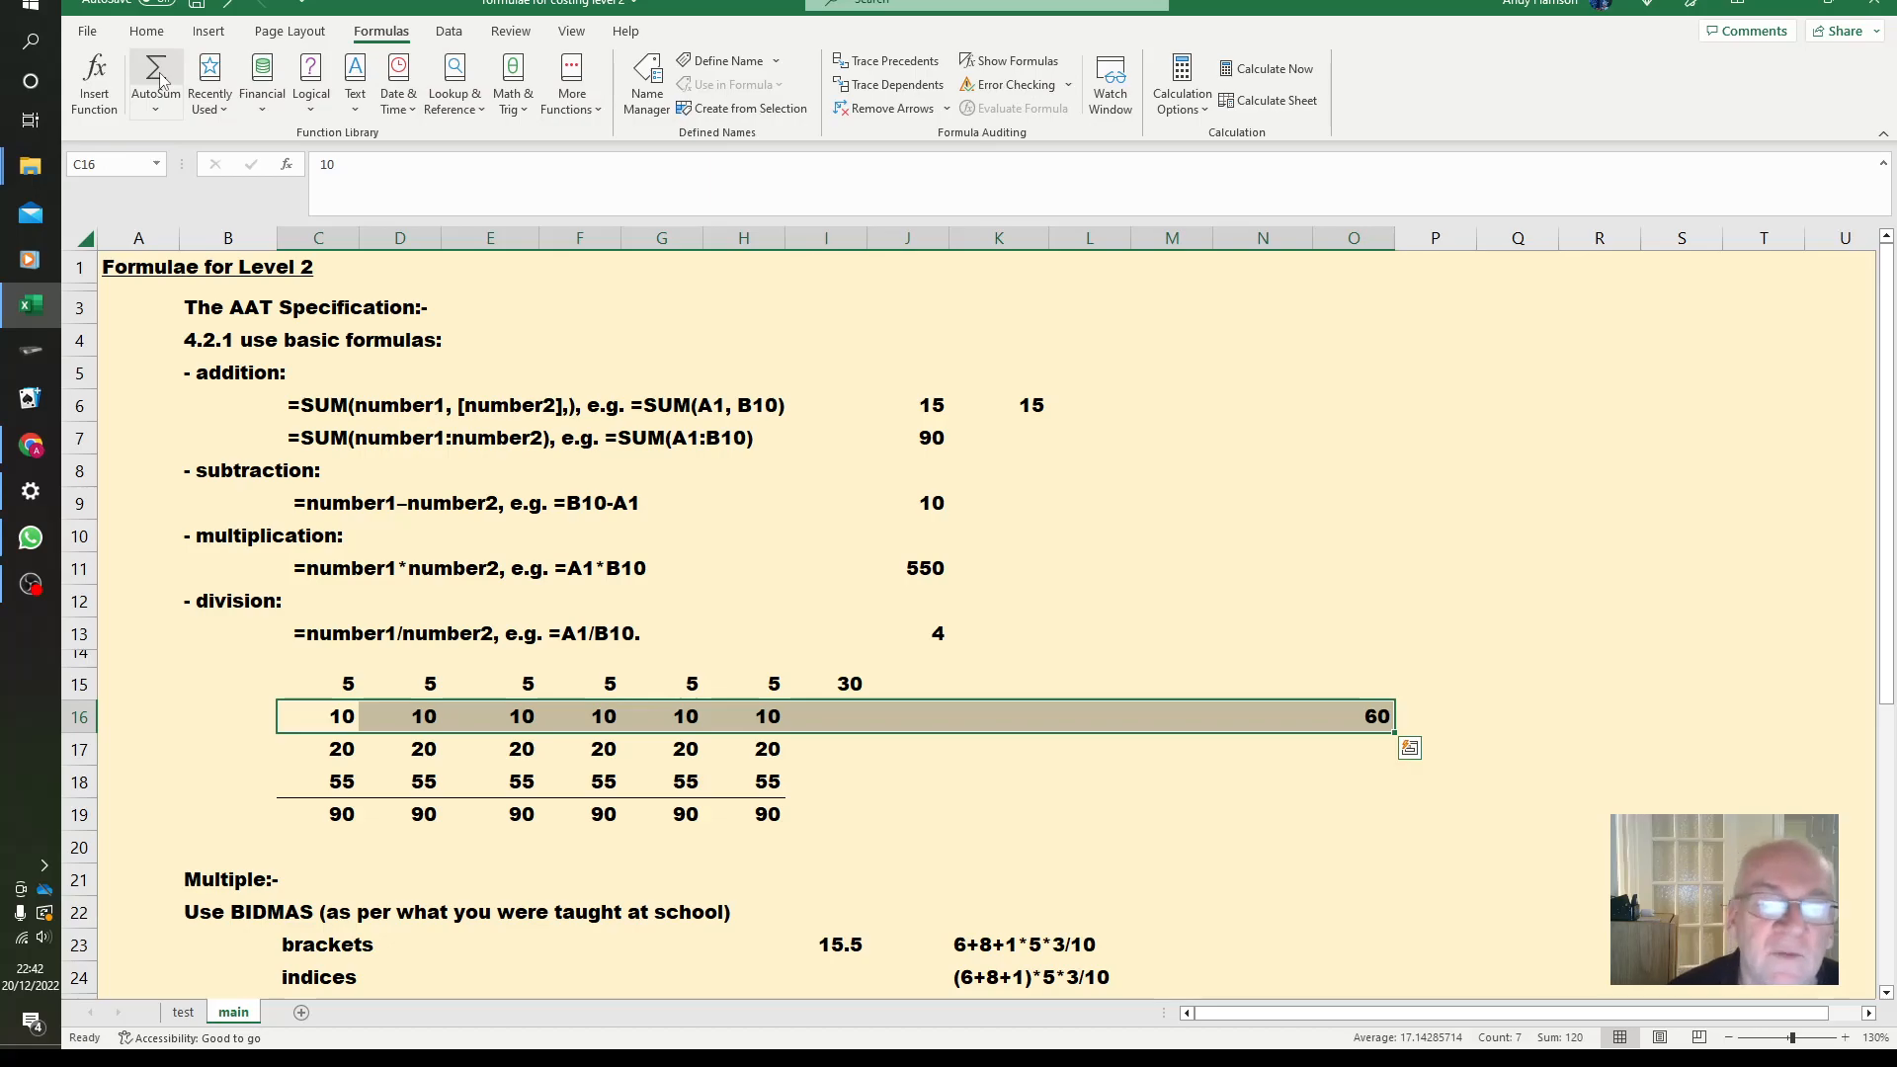
Enter 11 in the empty cell I16 within the range summed in row 16.
left_click(845, 717)
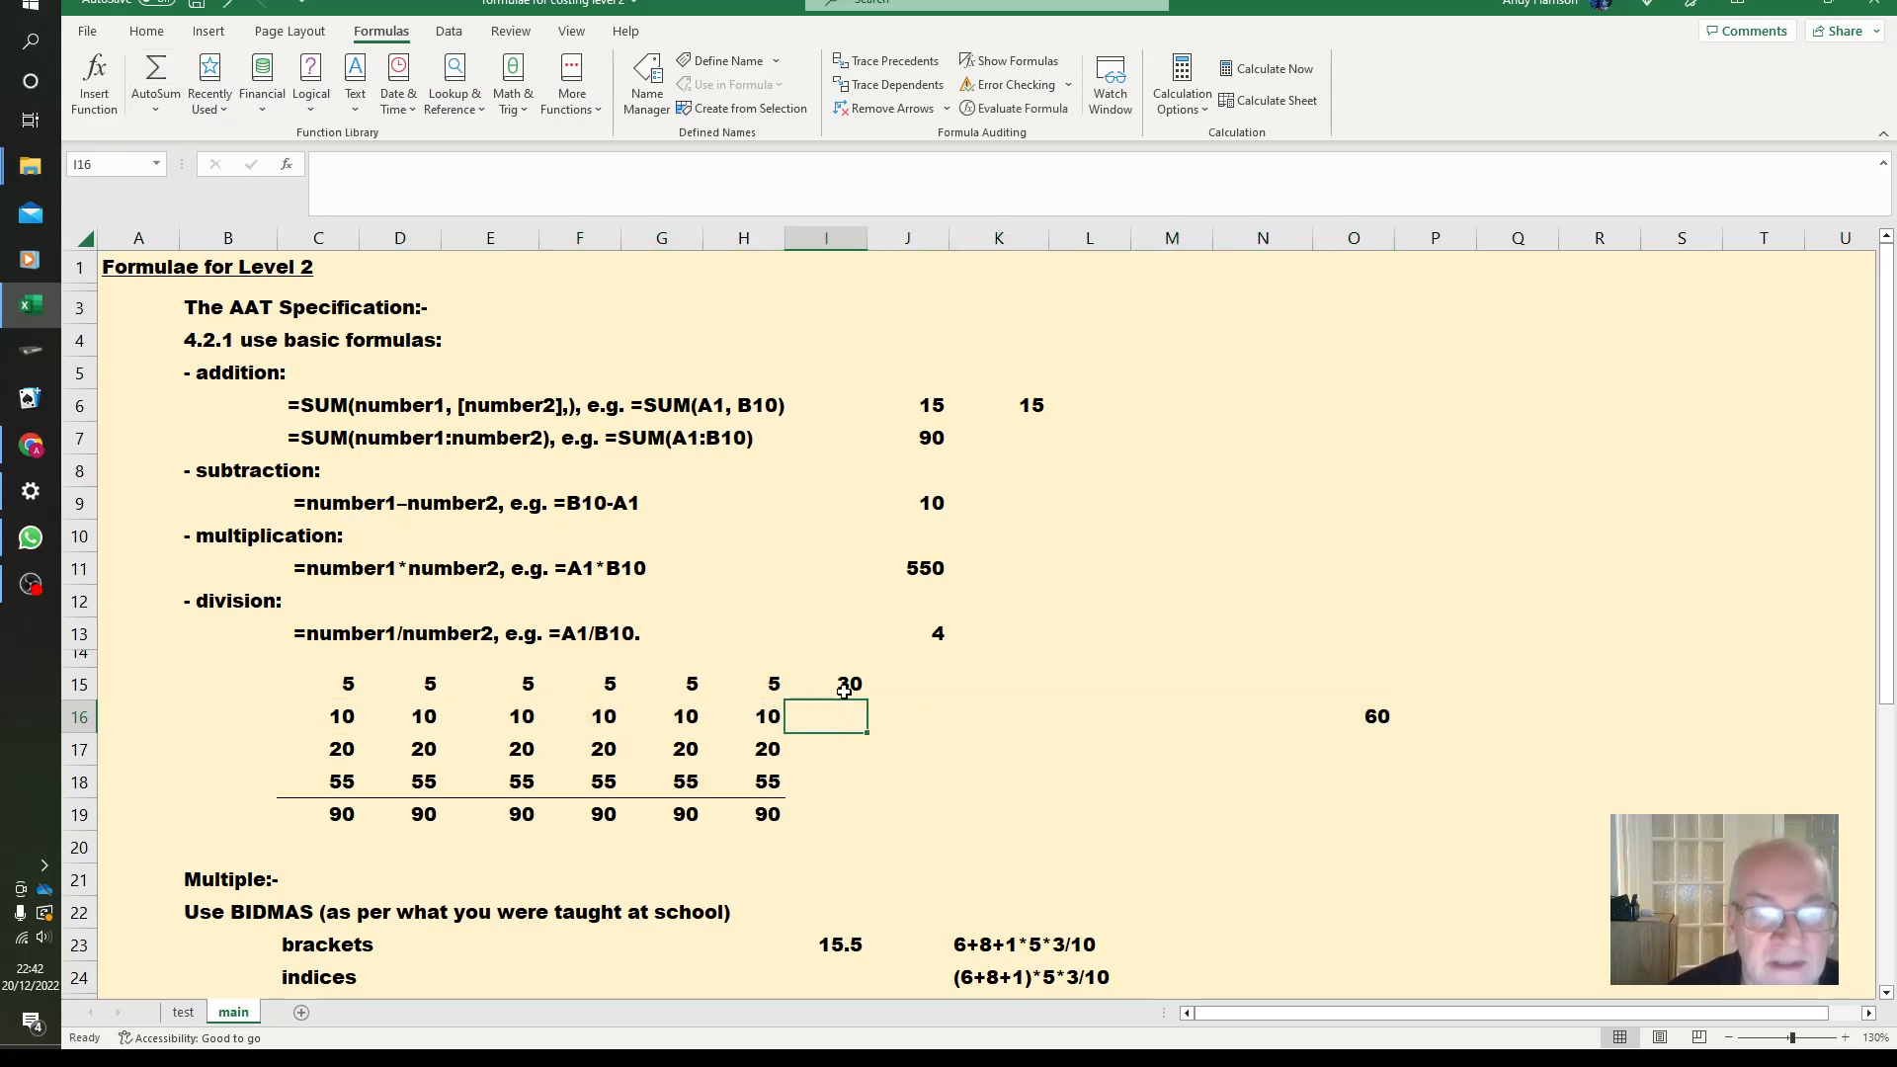
type("11")
key("Tab")
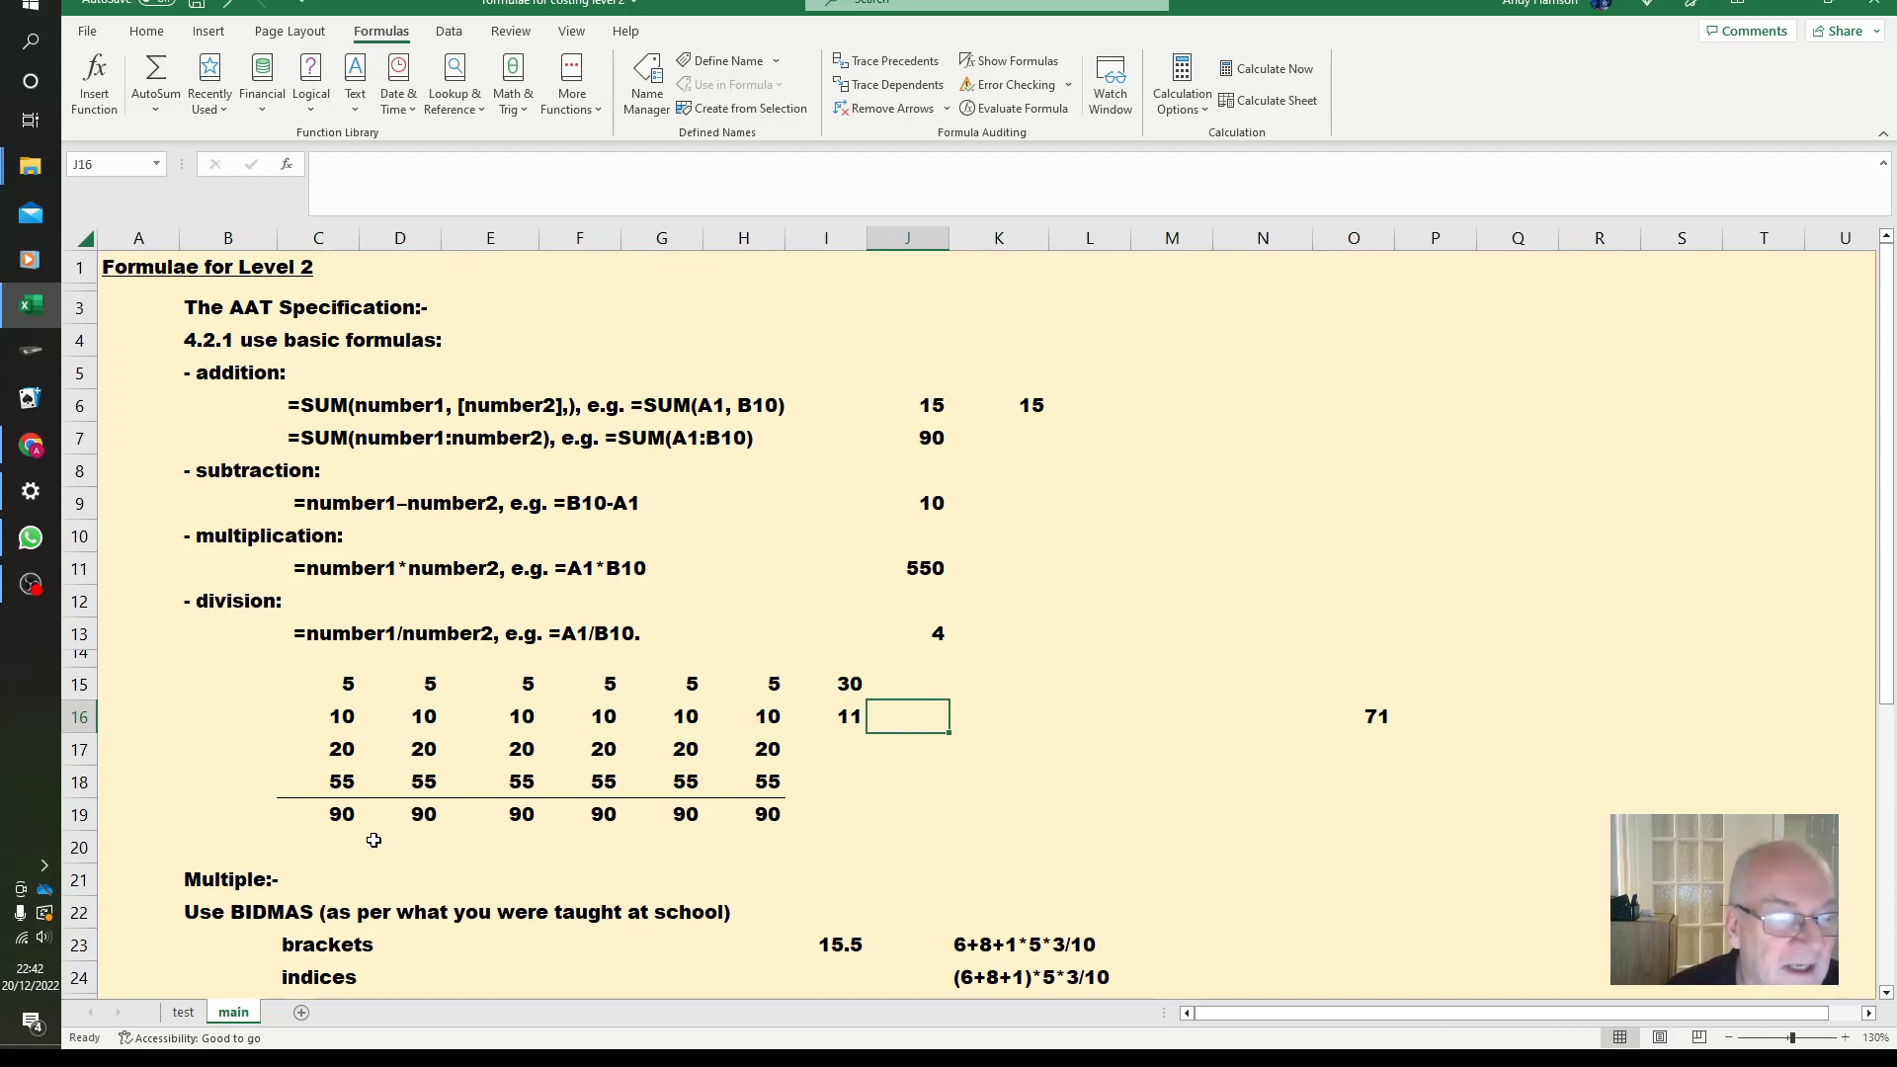
Select C17:K17 and use AutoSum to place the row 17 total in cell K17.
left_click(347, 754)
key("shift+Right")
key("shift+Right")
key("shift+Right")
key("shift+Right")
key("shift+Right")
key("shift+Right")
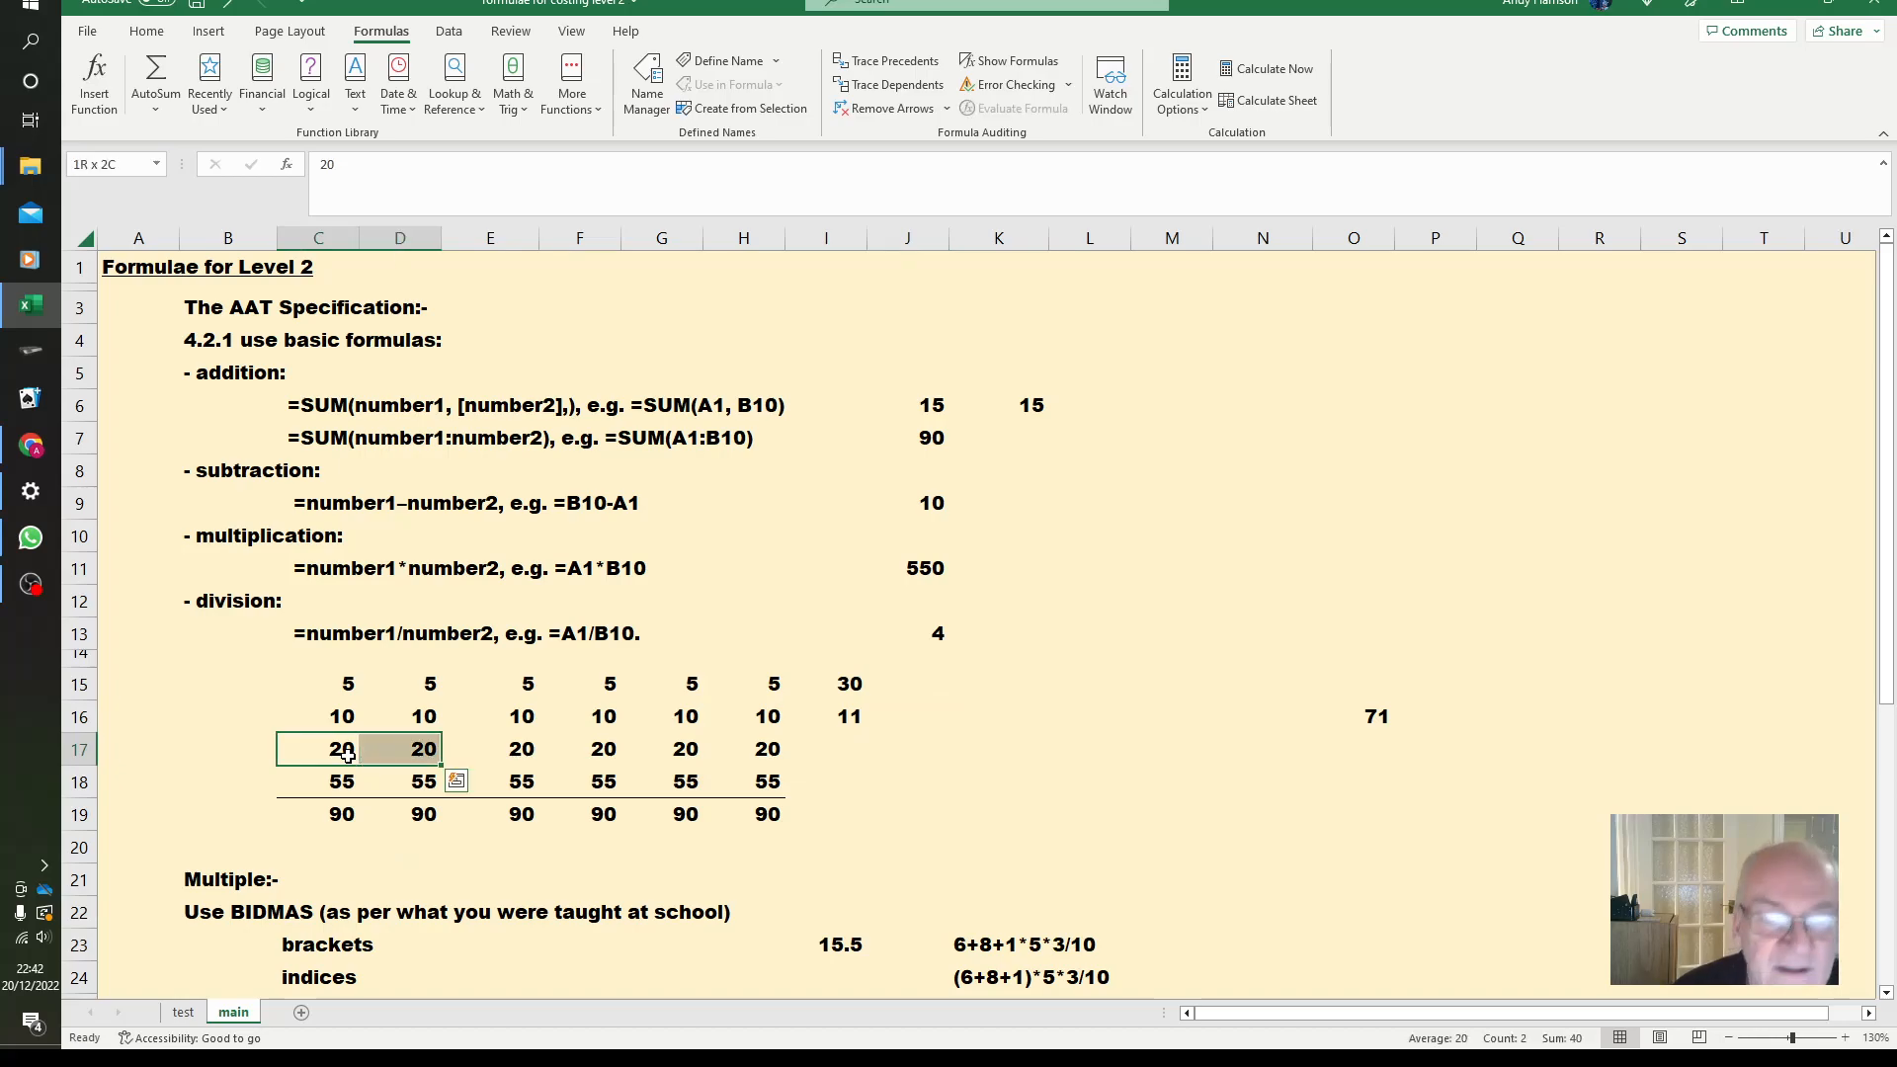
key("shift+Right")
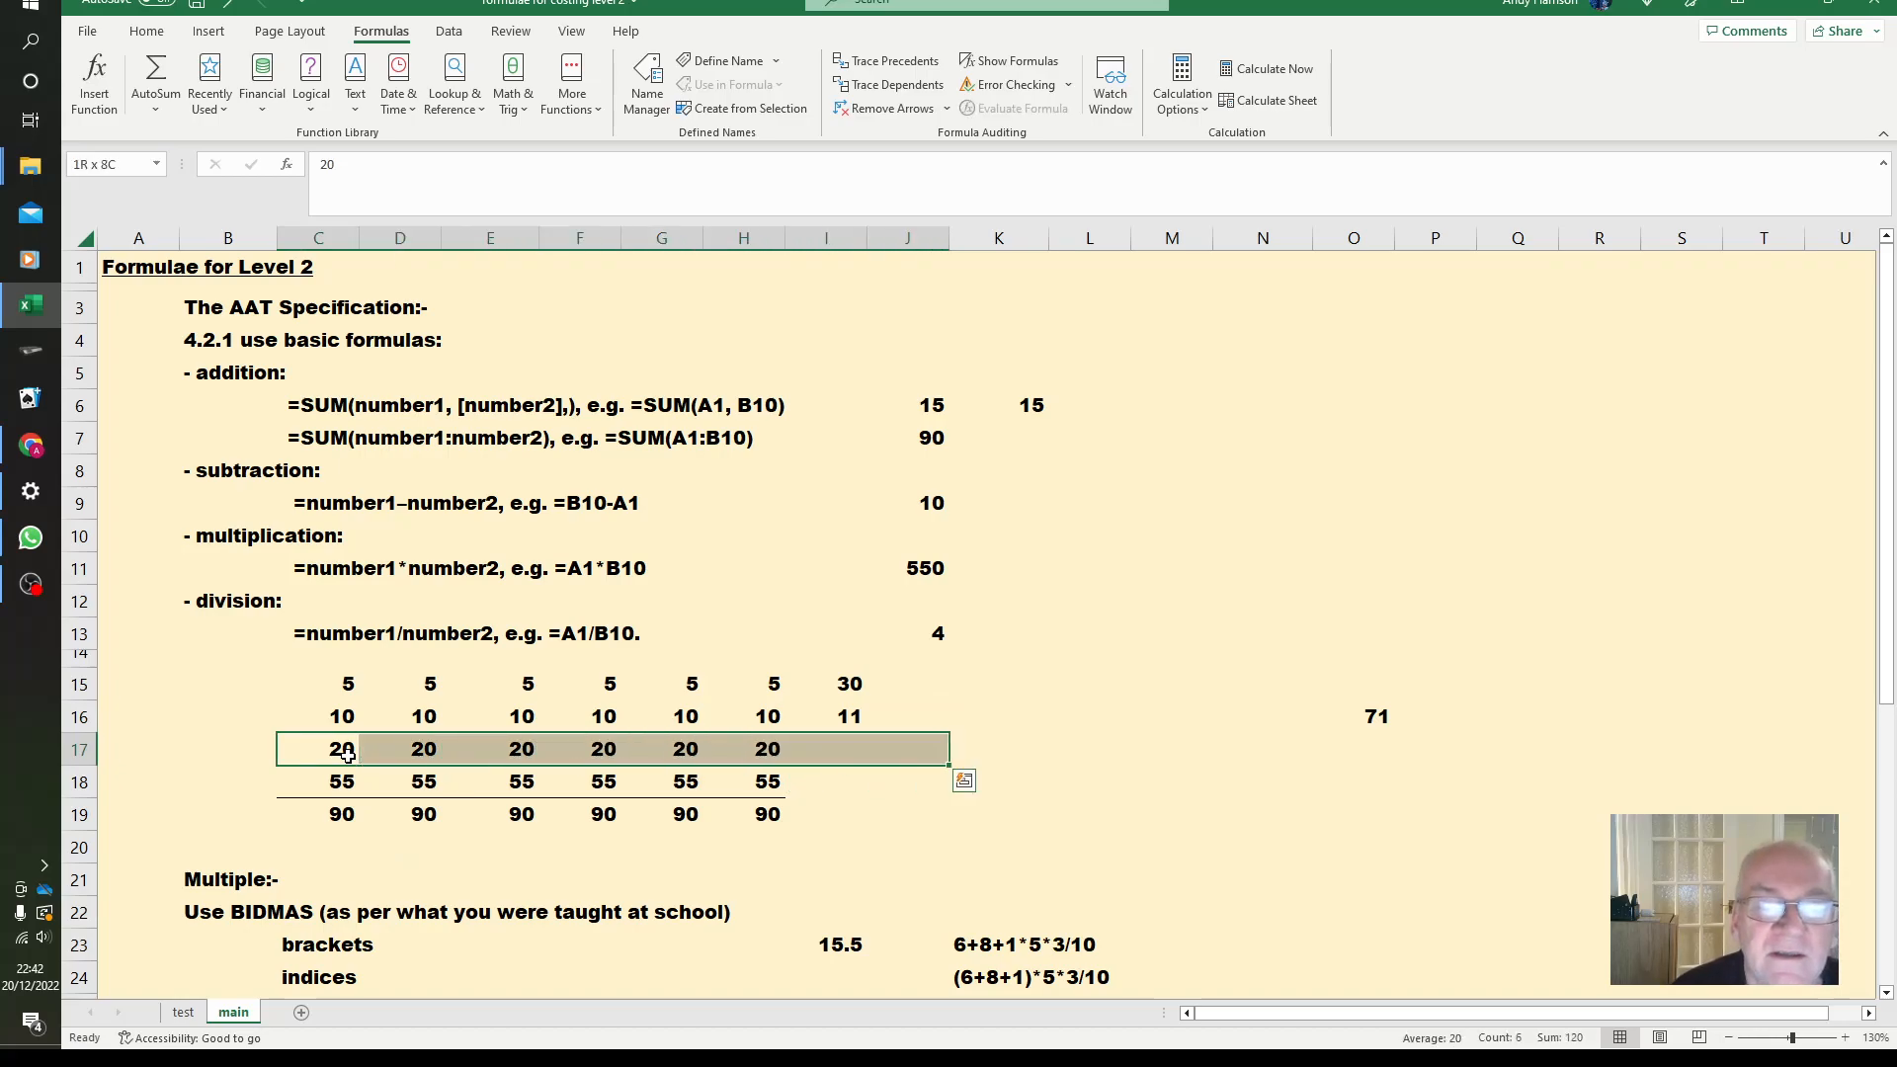
key("shift+Right")
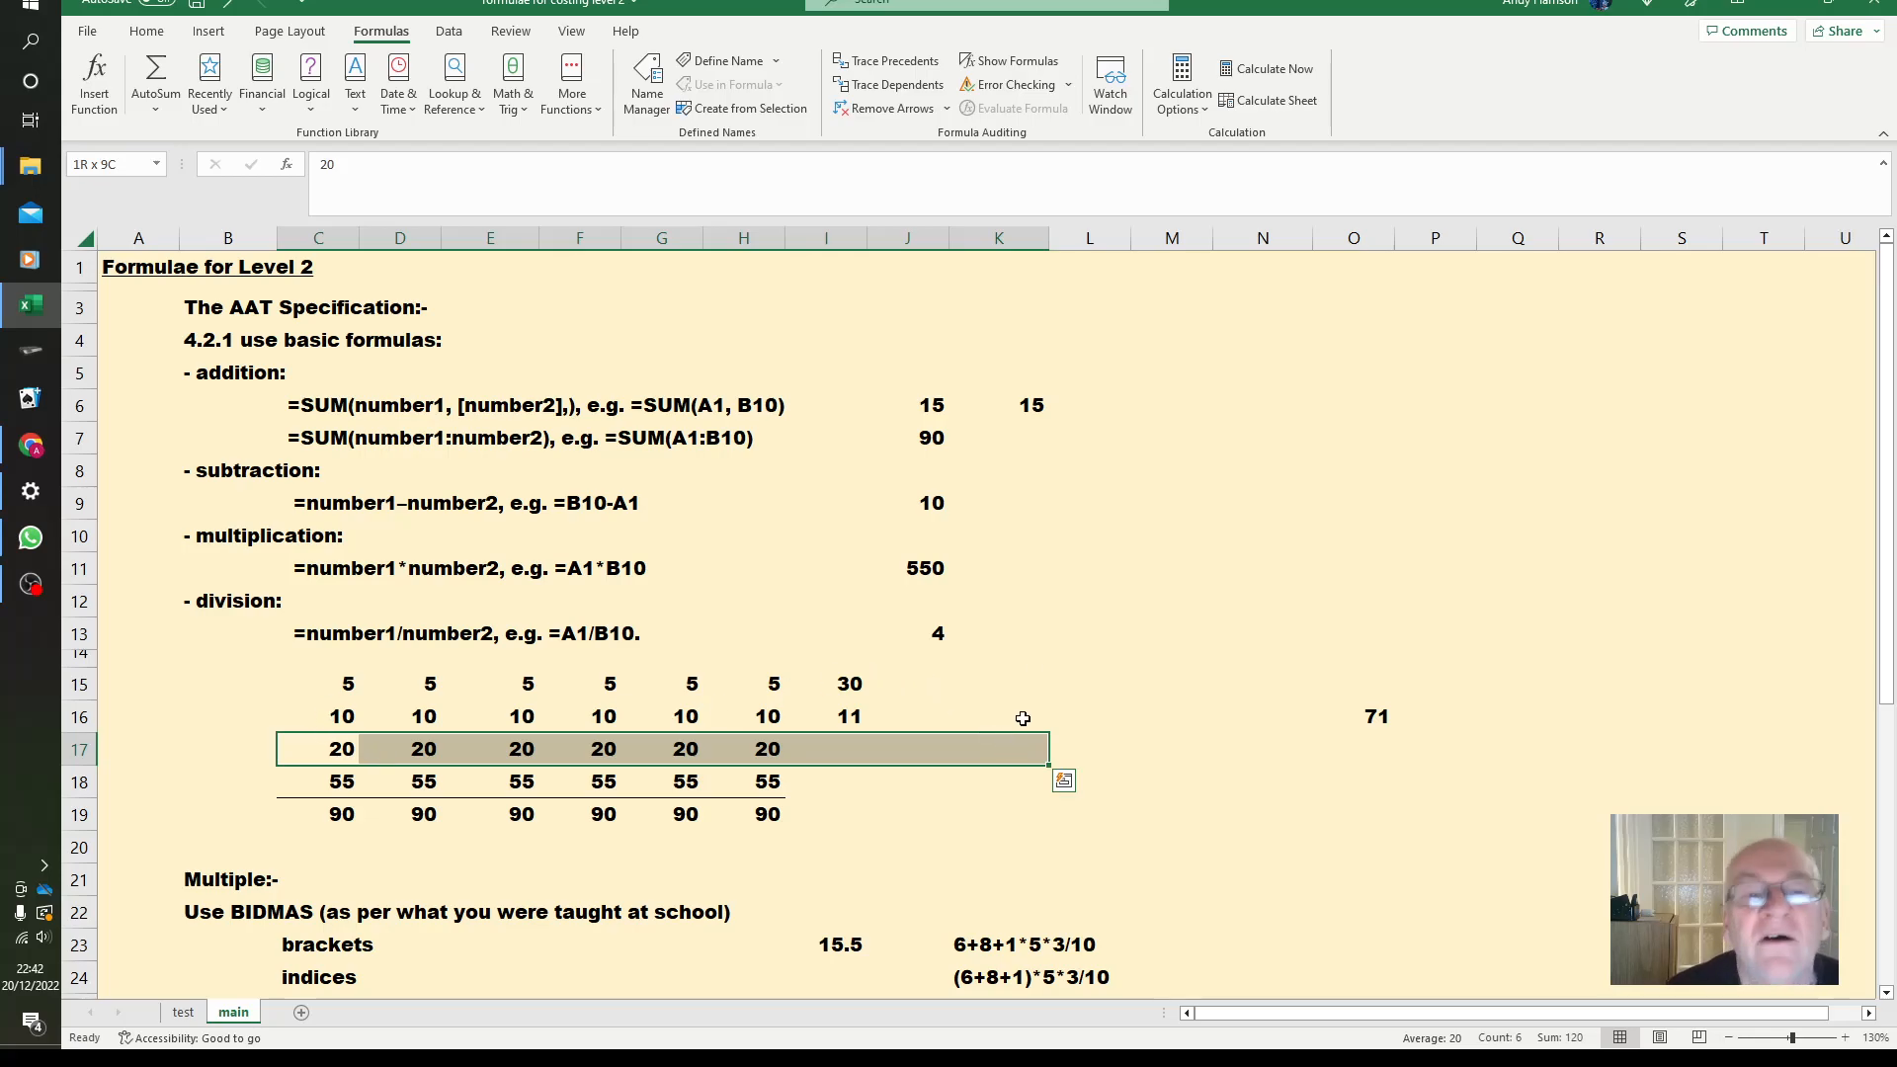
left_click(155, 71)
left_click(1146, 558)
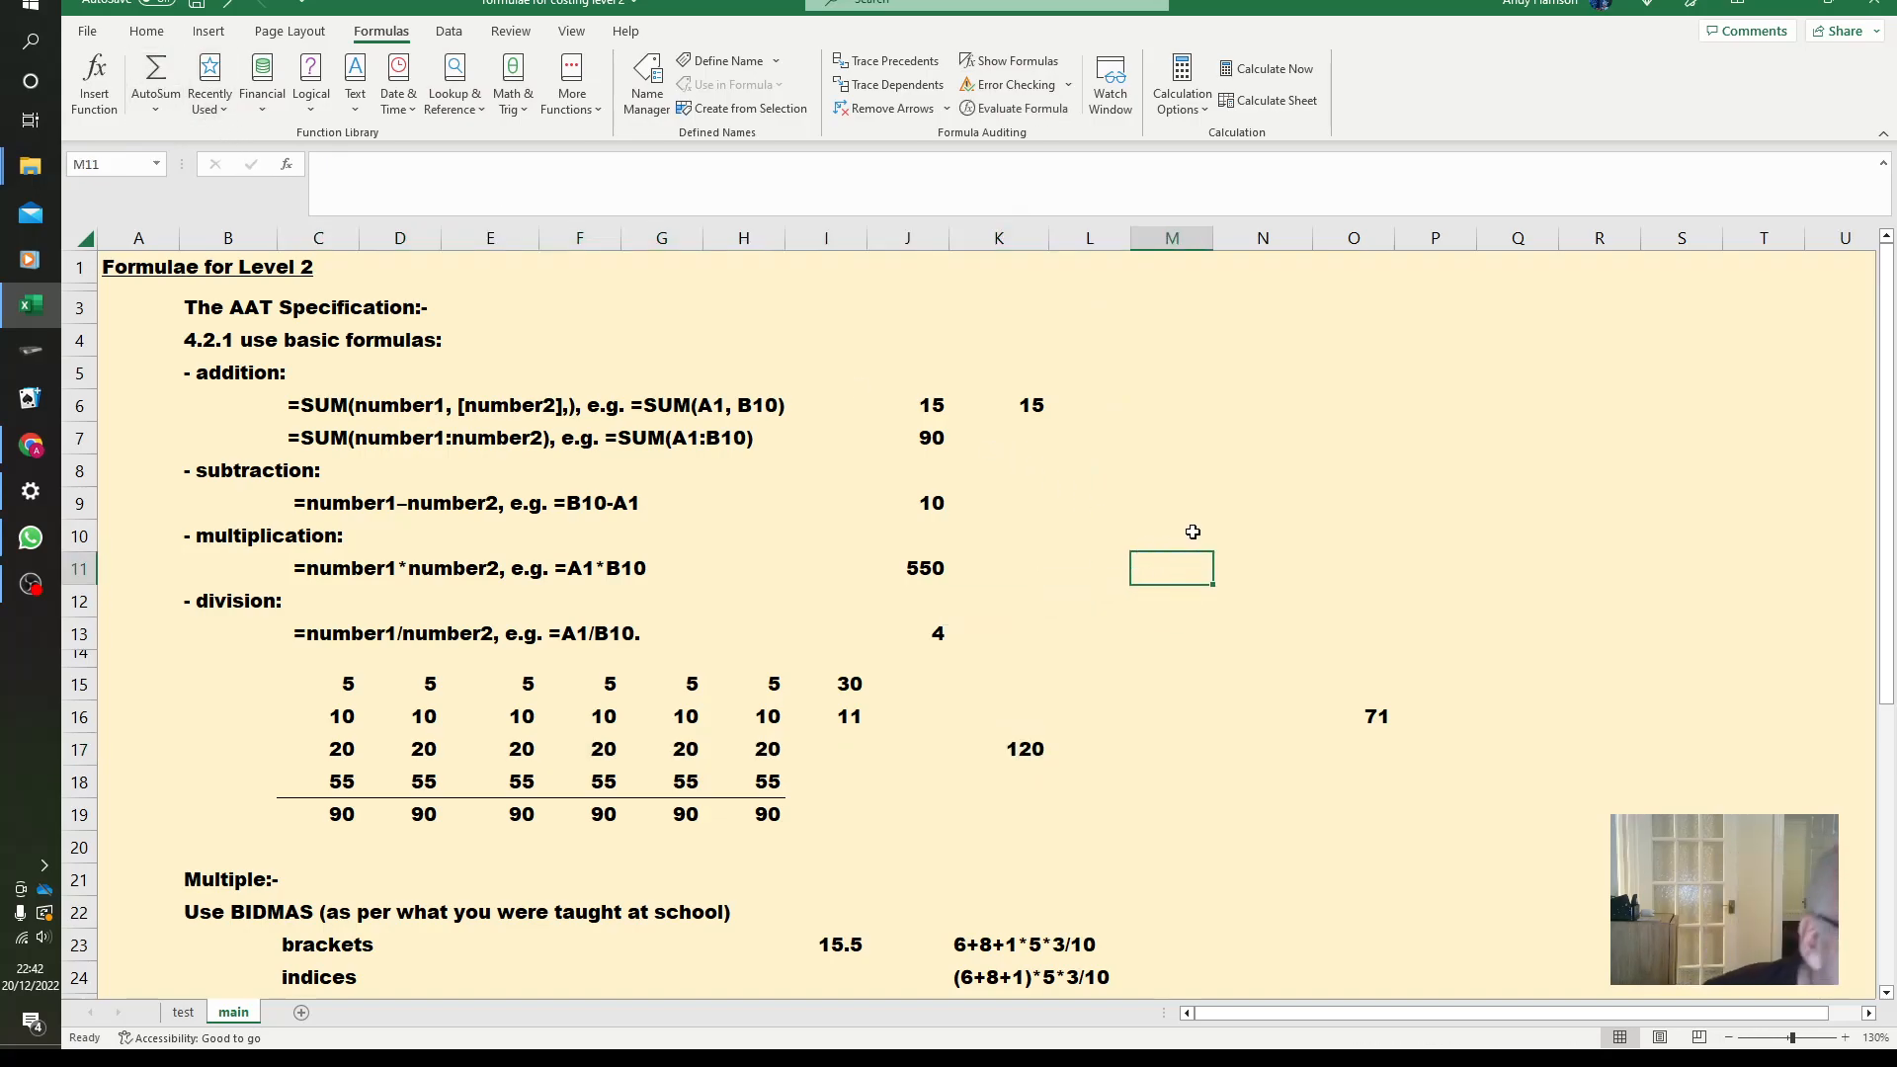
Note the working for 6+8+1*5*3/10 in row 23: .3 in M23, 1*5*.3 in N23 and "add 6,8" in O23.
scroll(1195, 538, "down", 3)
scroll(1196, 539, "down", 2)
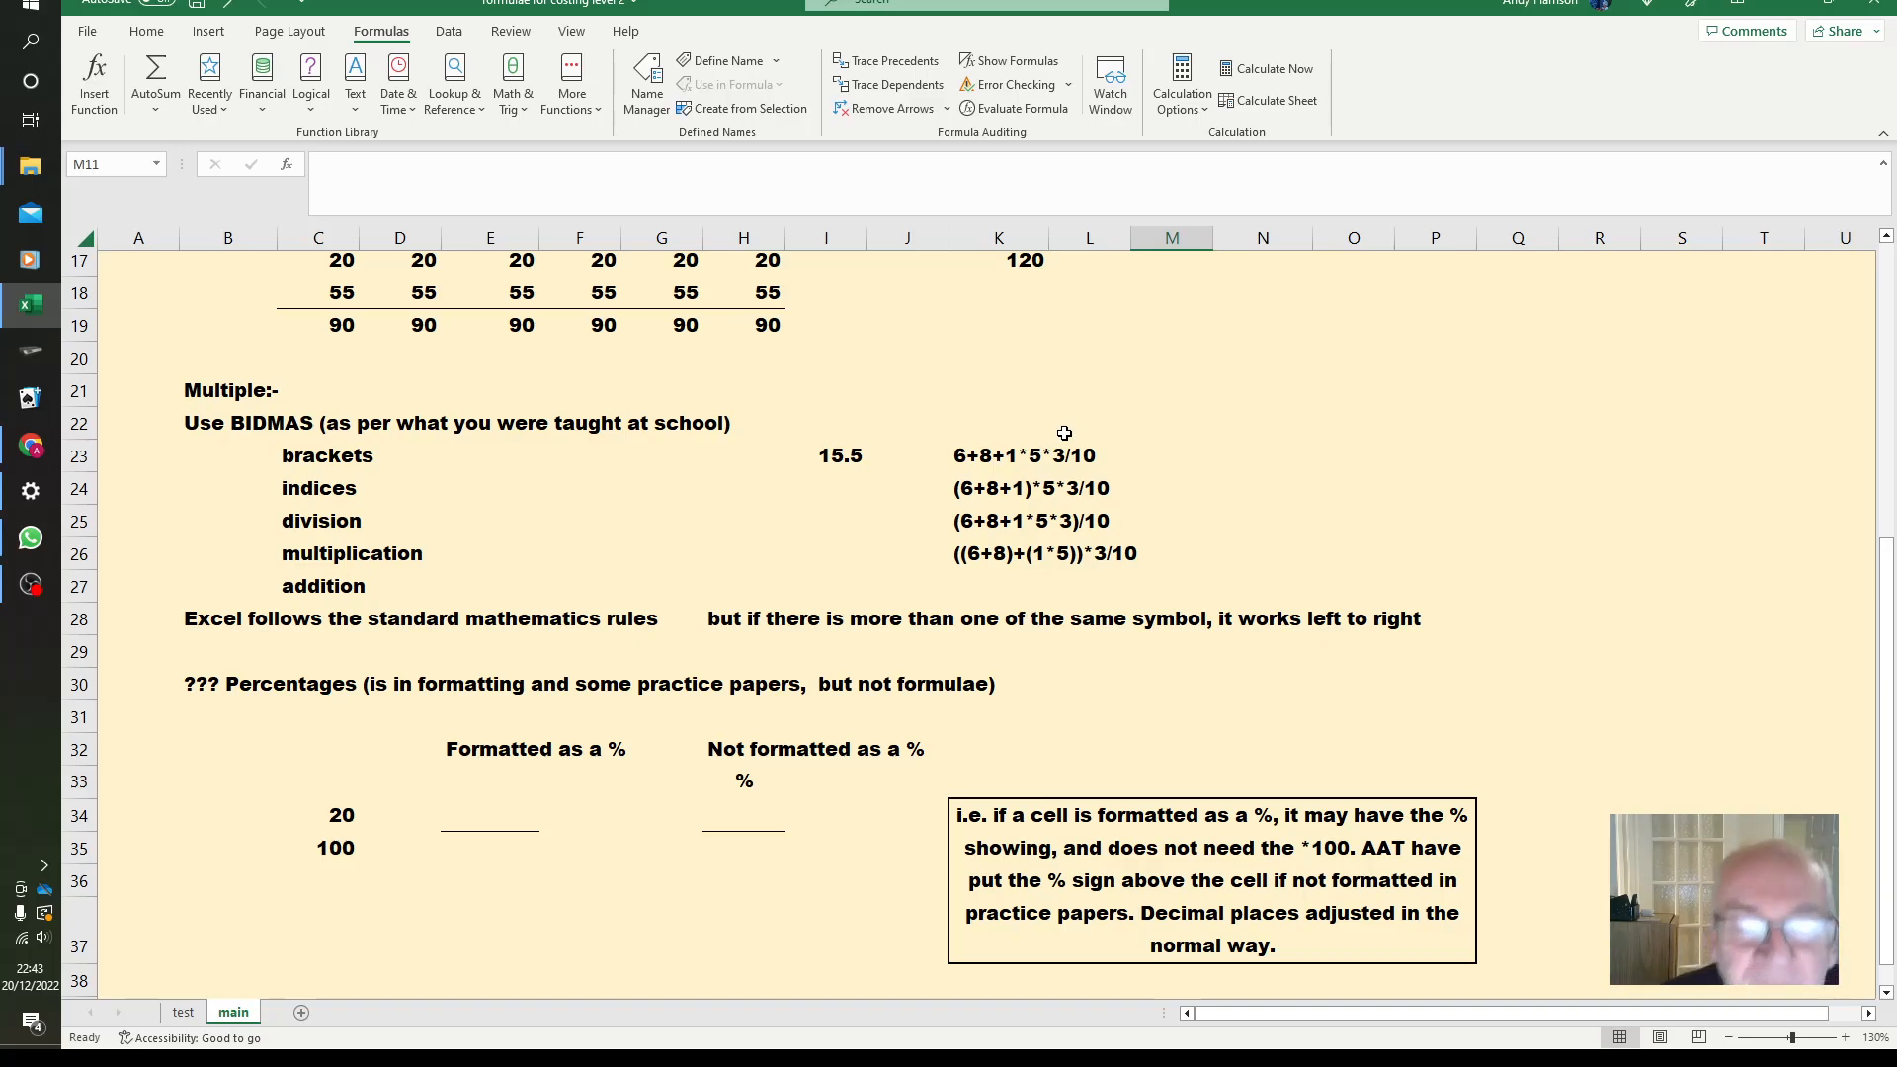
left_click(1194, 463)
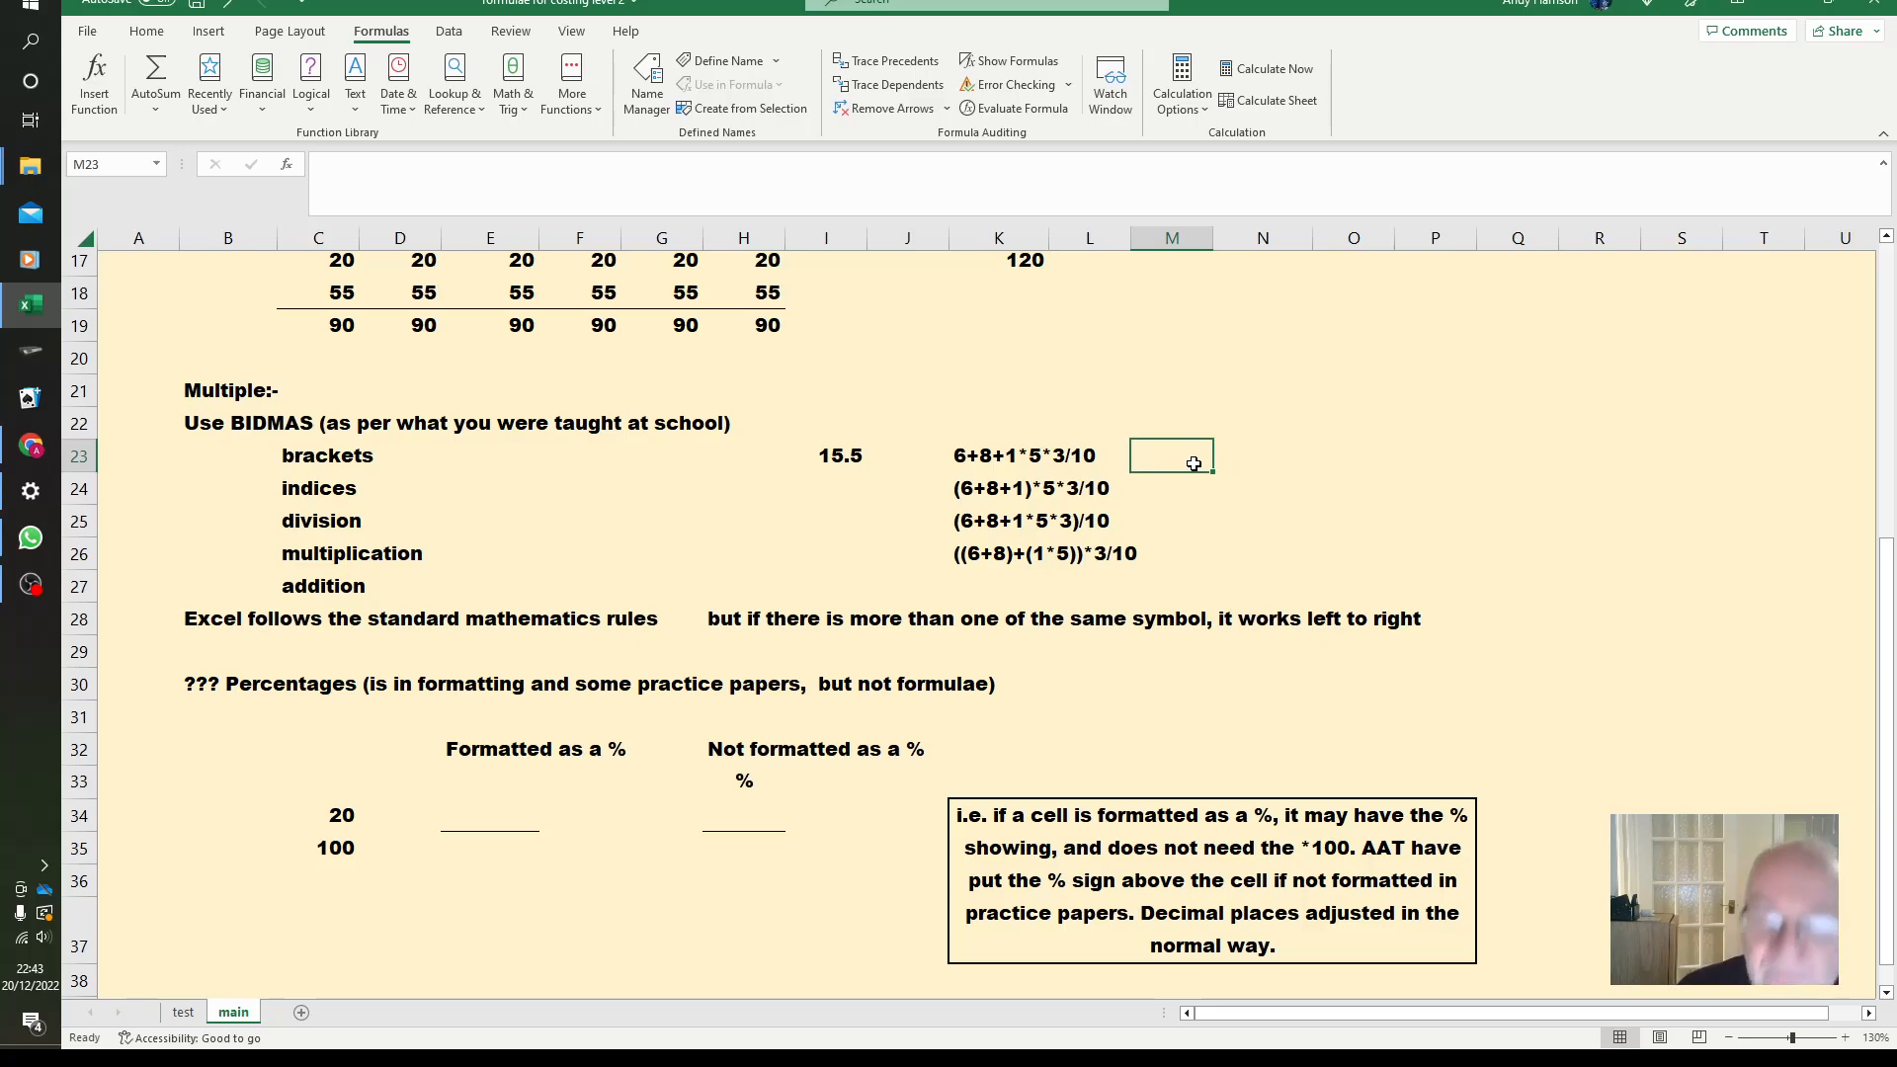
type(".3")
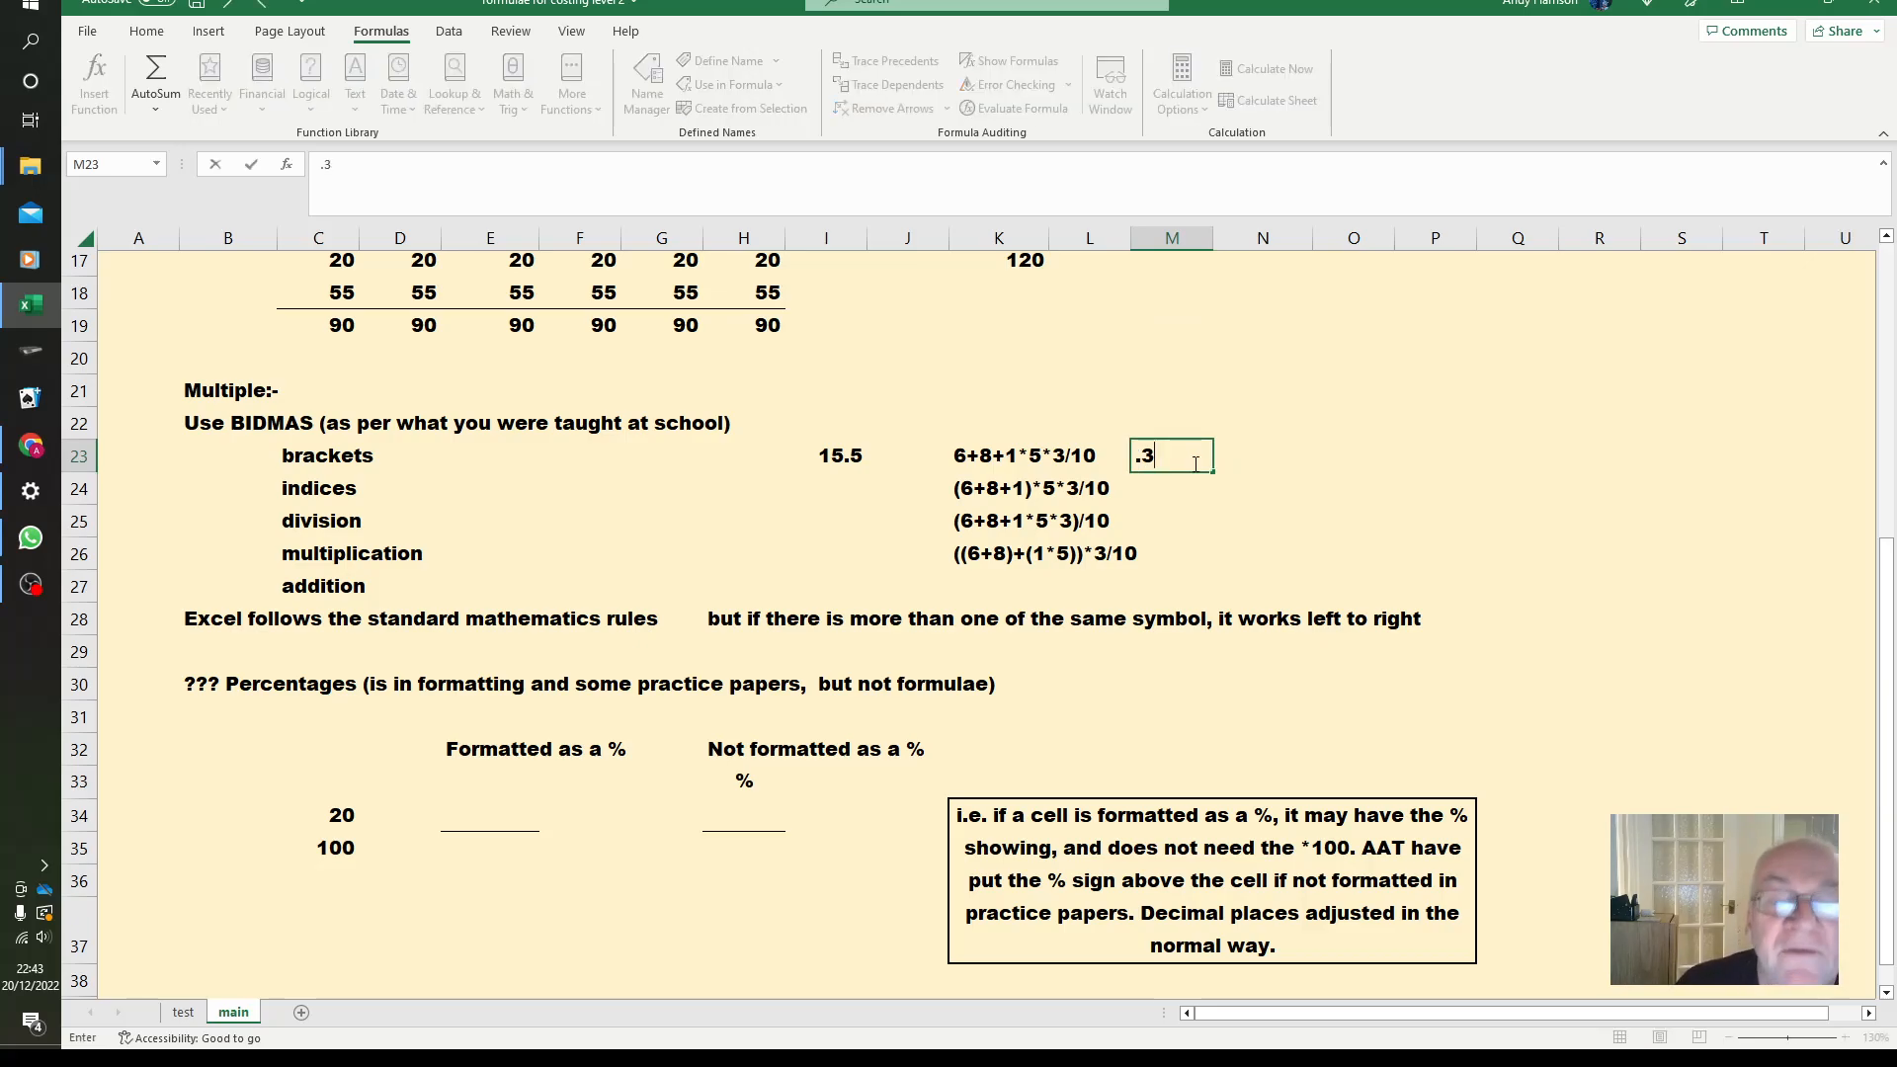
key("Tab")
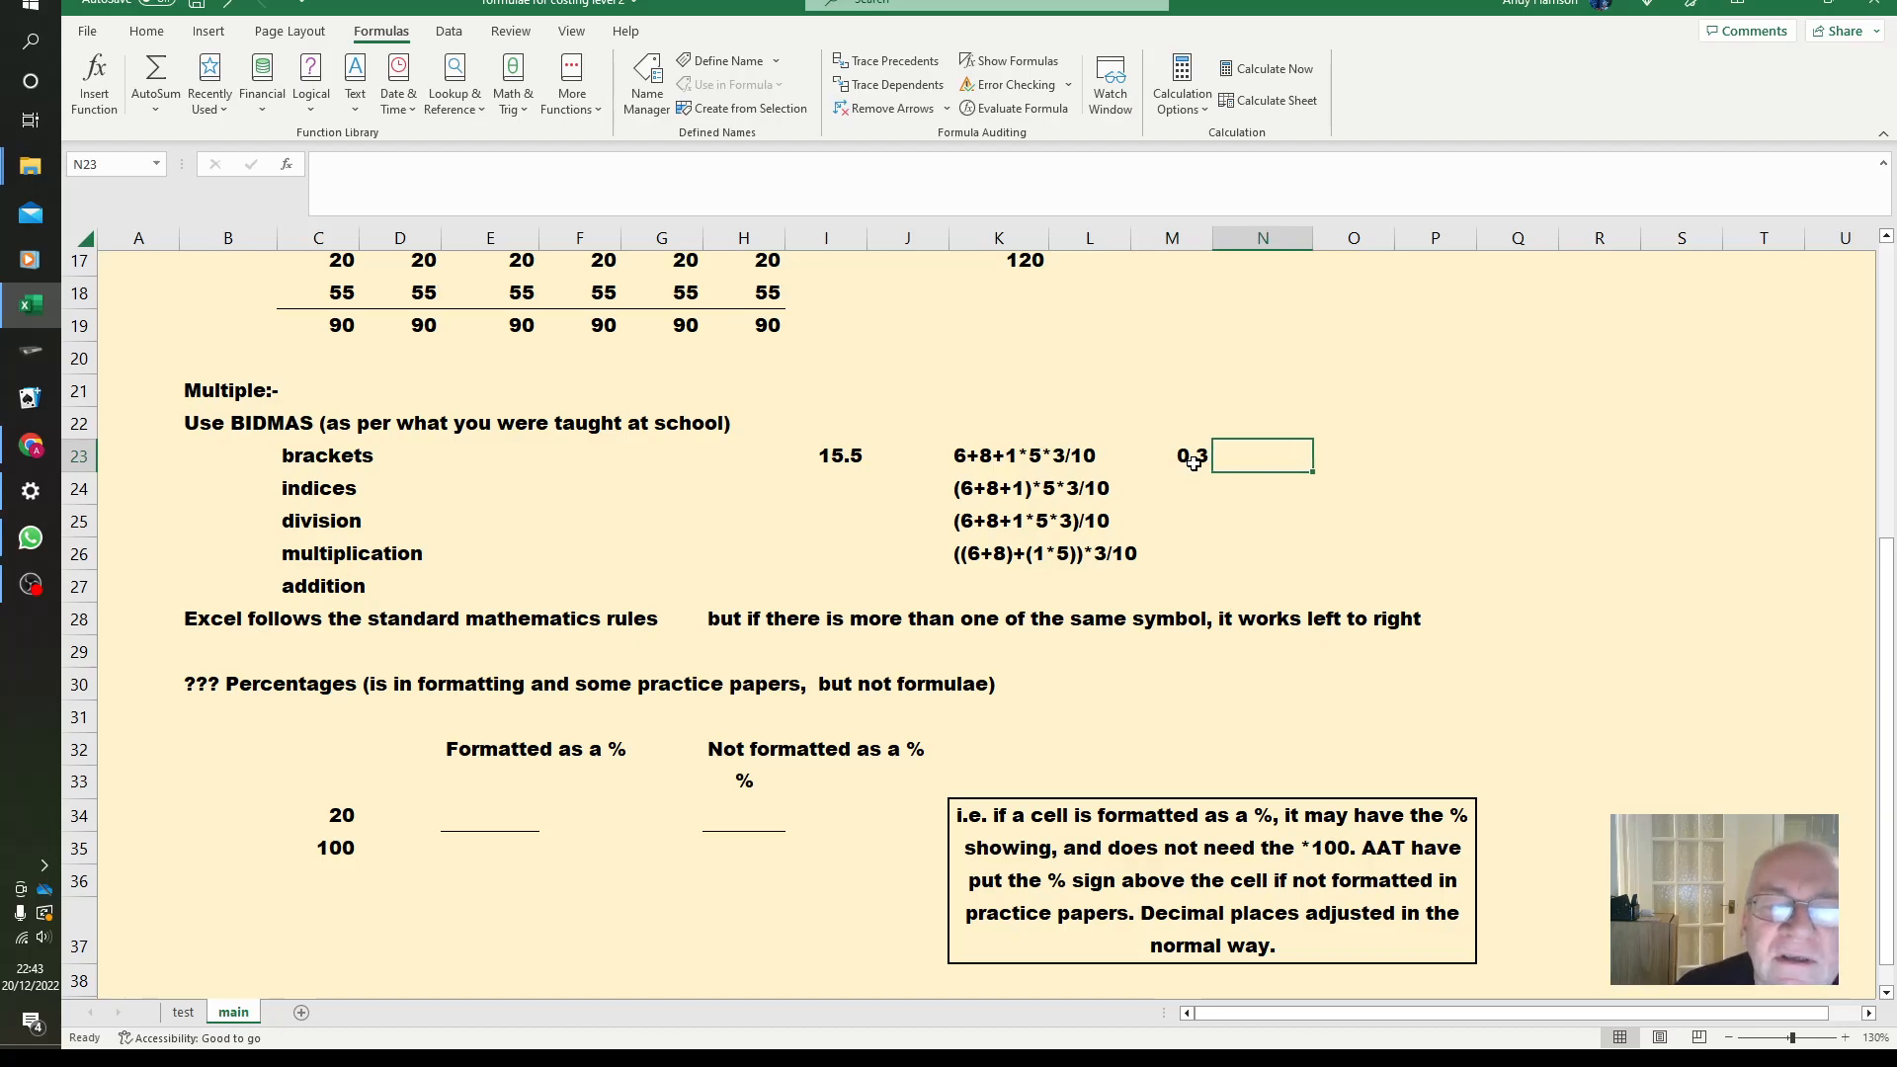
type("1*5")
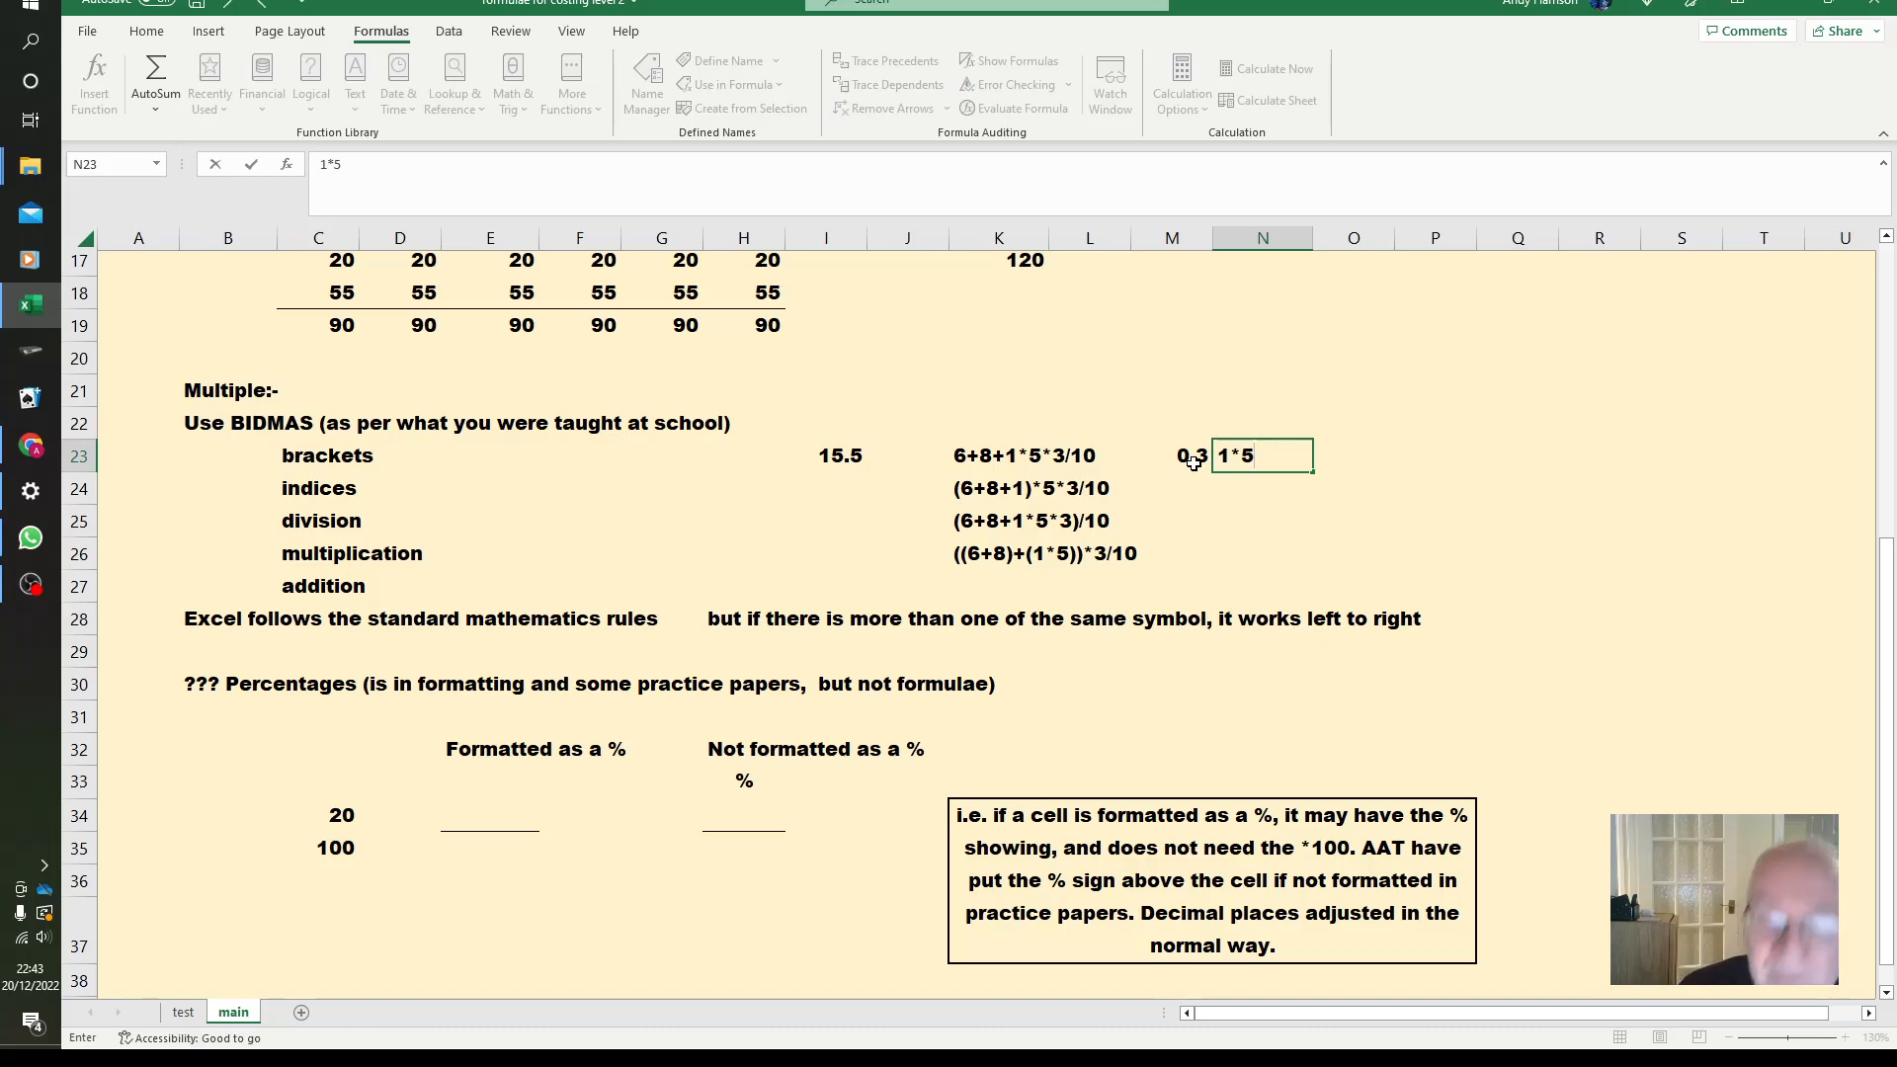
type("*.3")
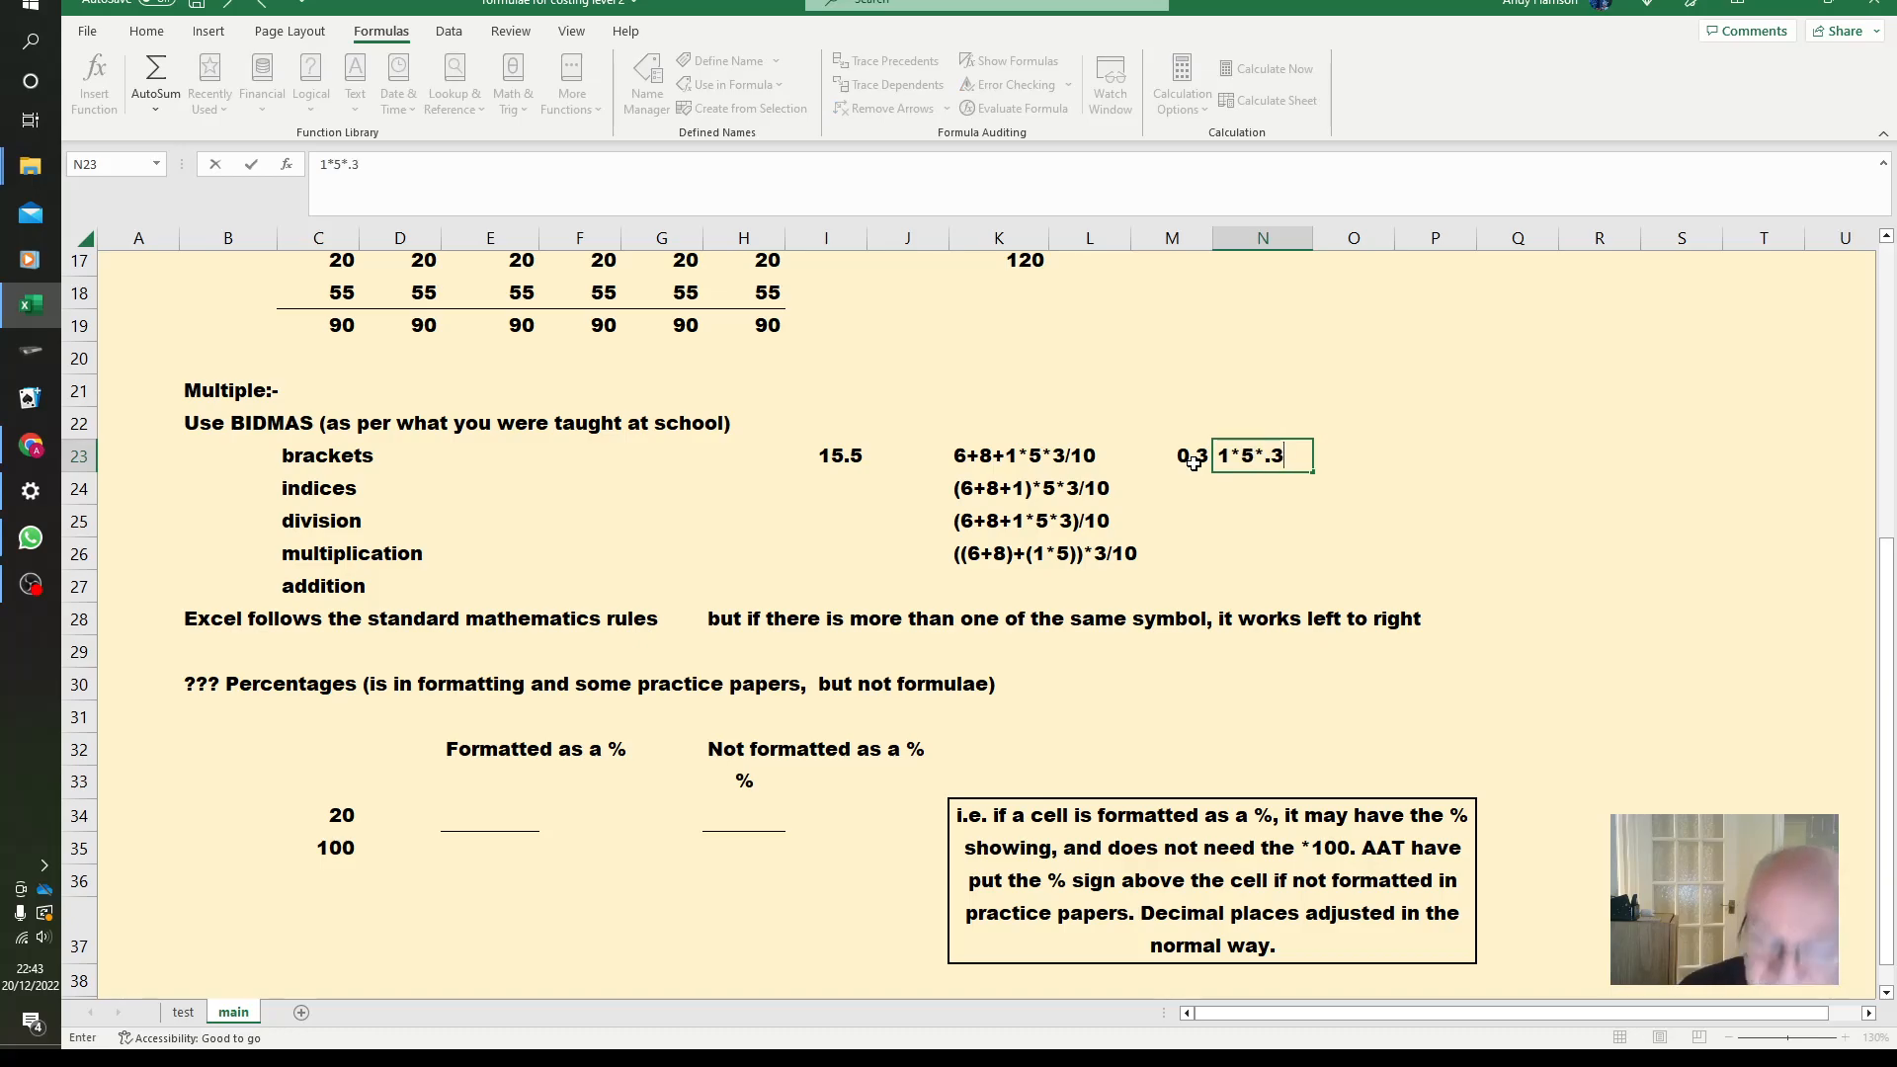
key("Tab")
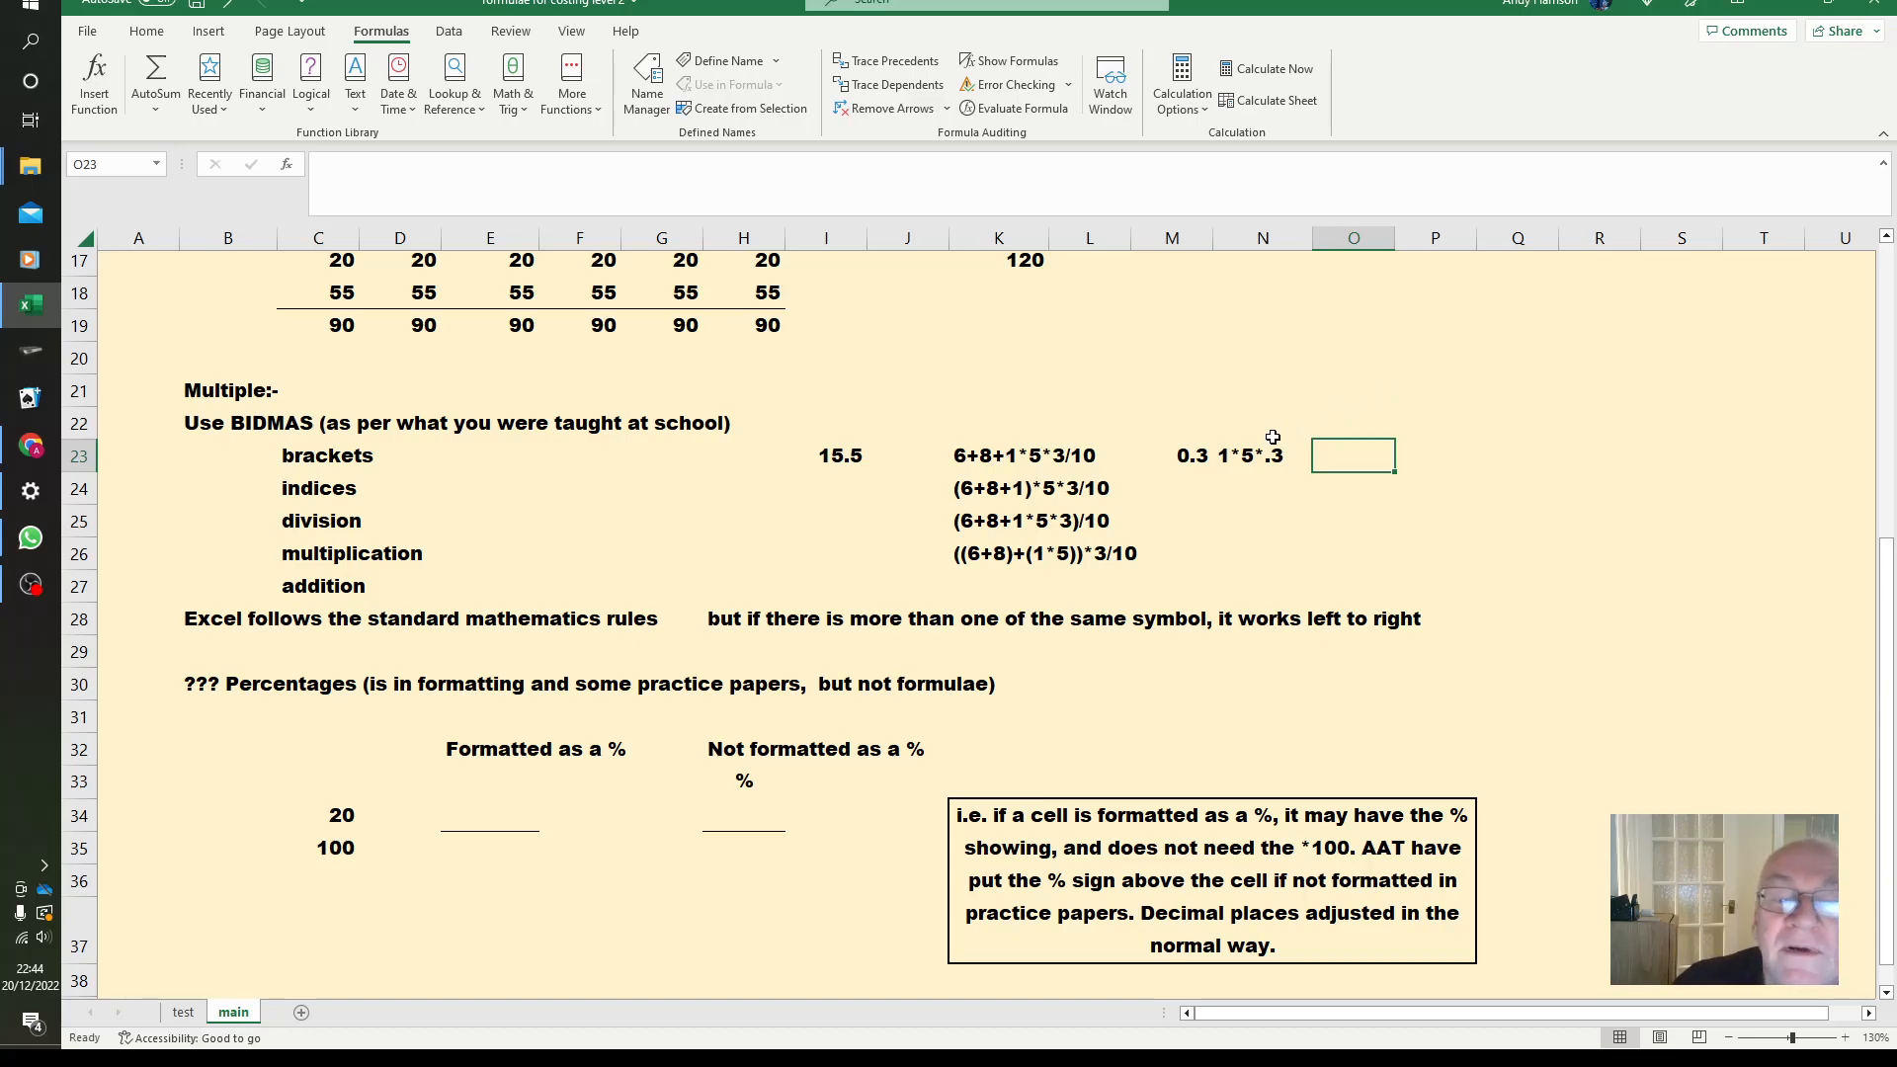
type("add 6")
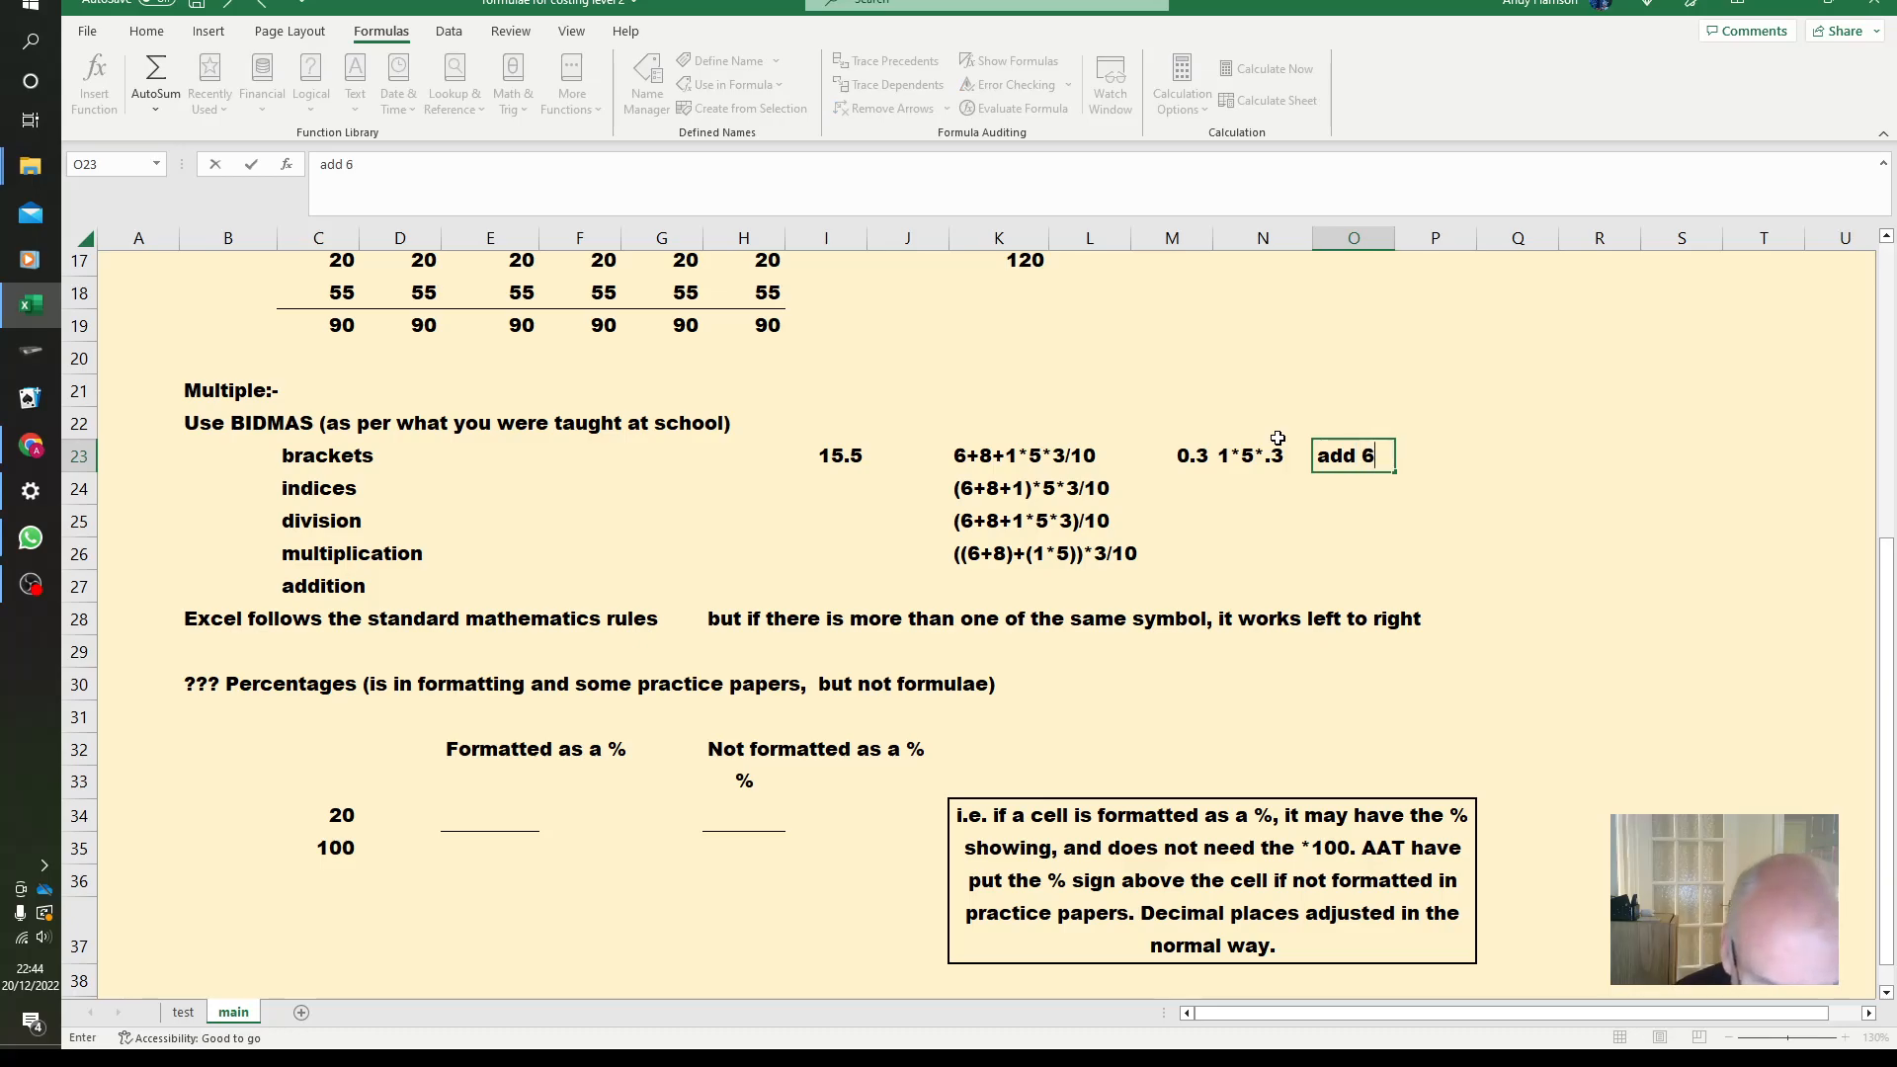
type(",8")
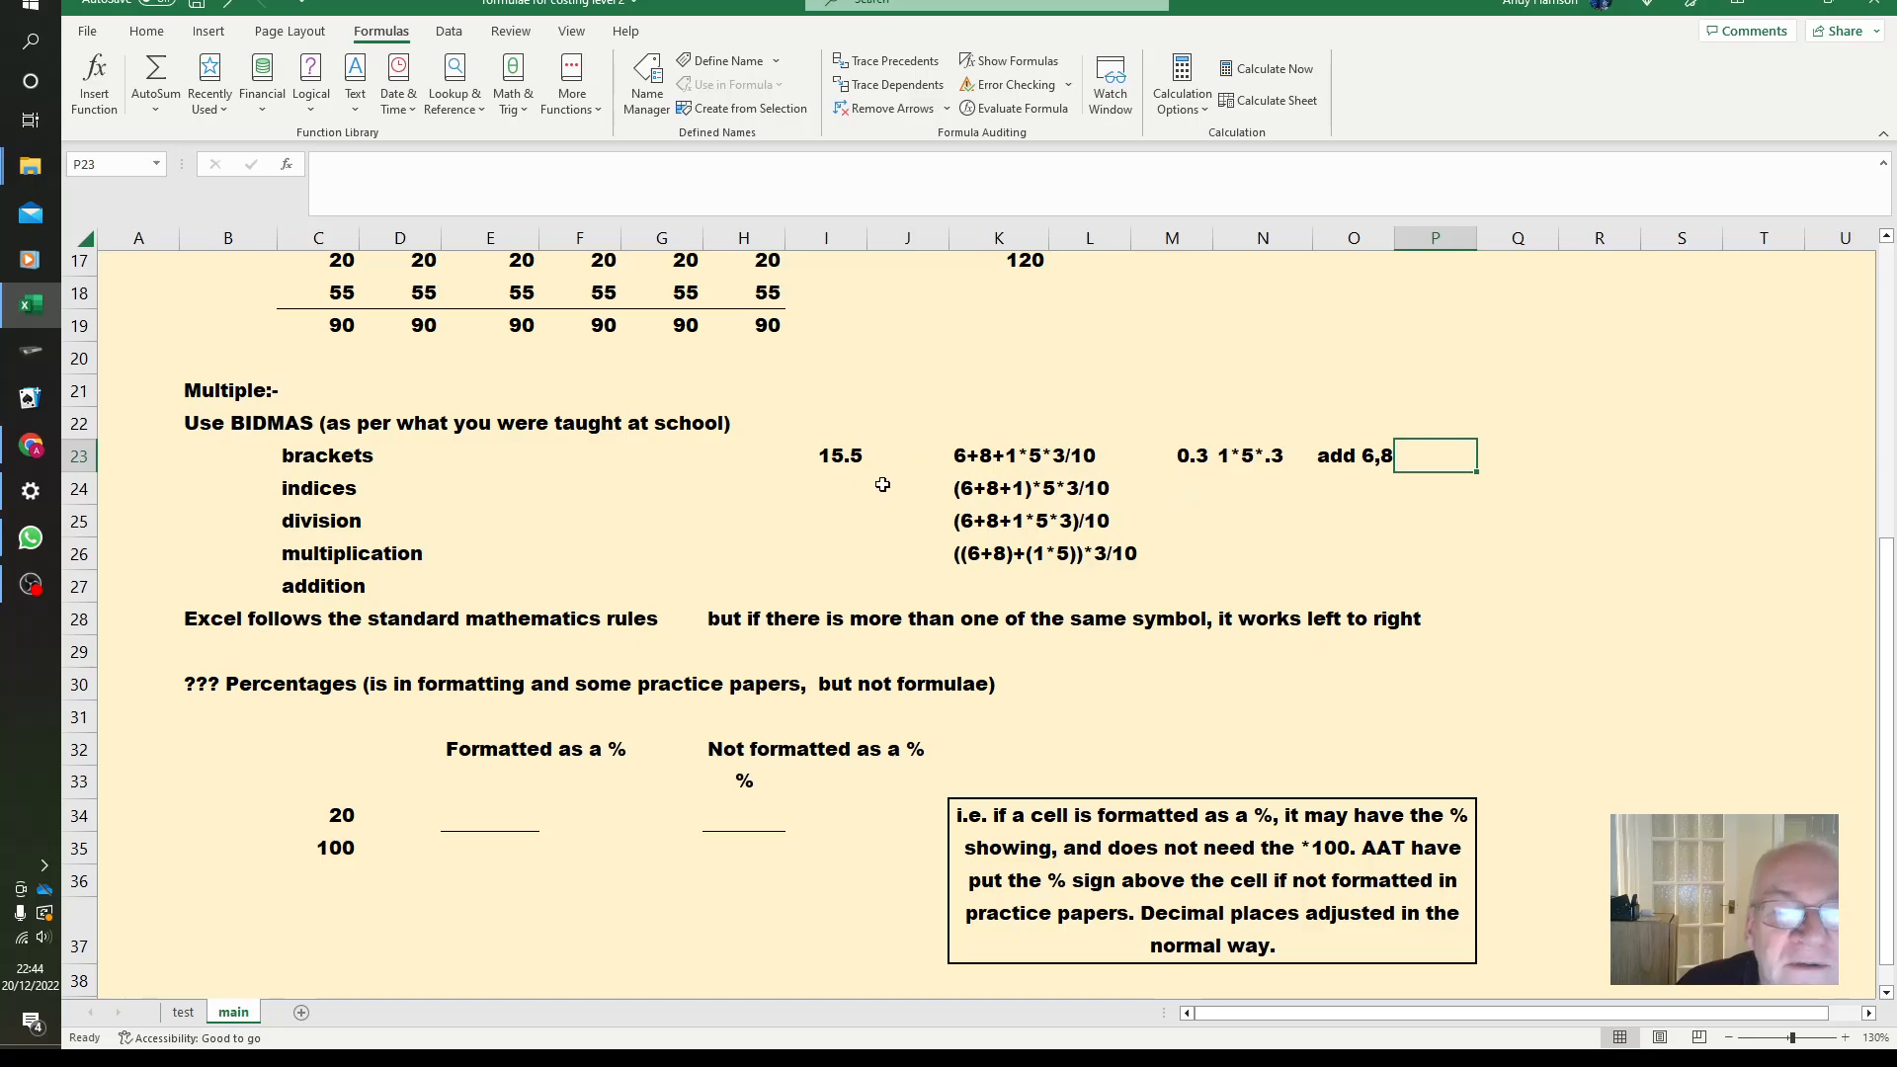
Note the working for (6+8+1)*5*3/10 in row 24: 15 in M24, .3 in N24 and 15*5*.3 in O24.
left_click(1200, 487)
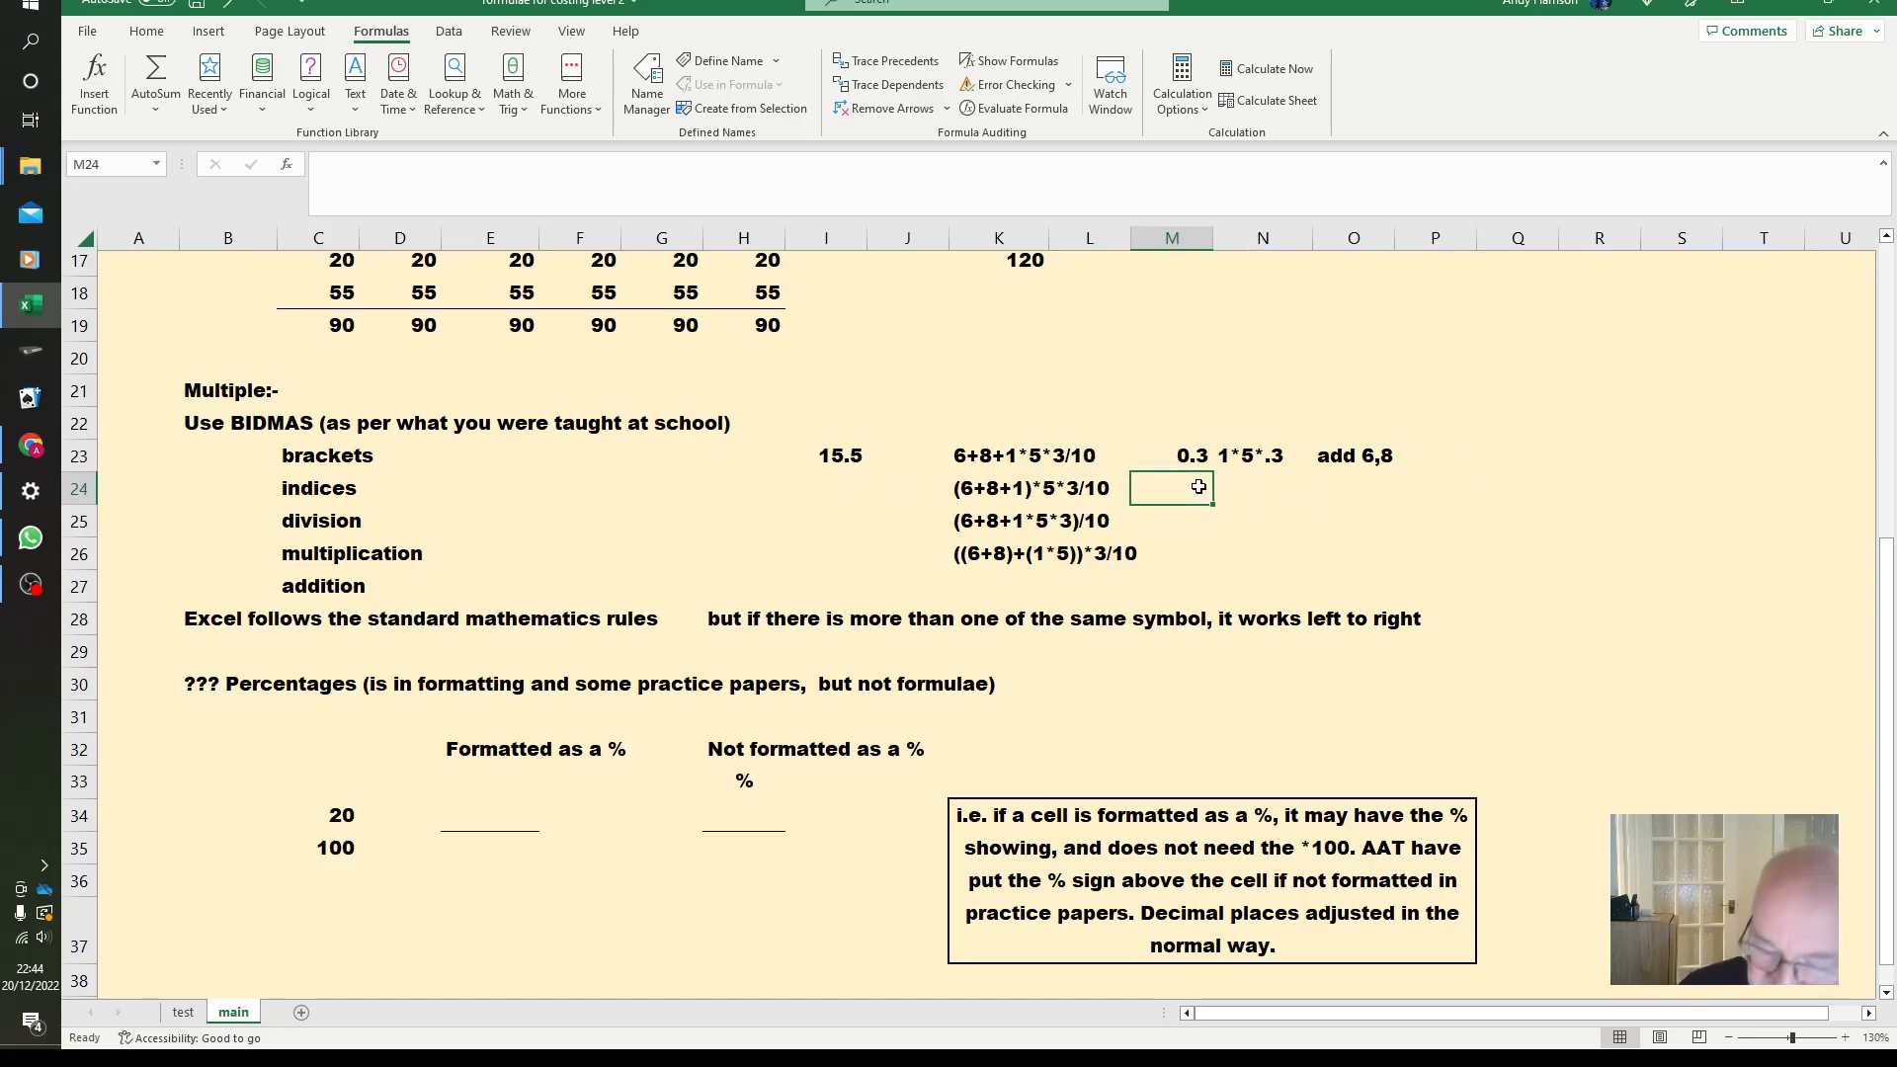
type("15")
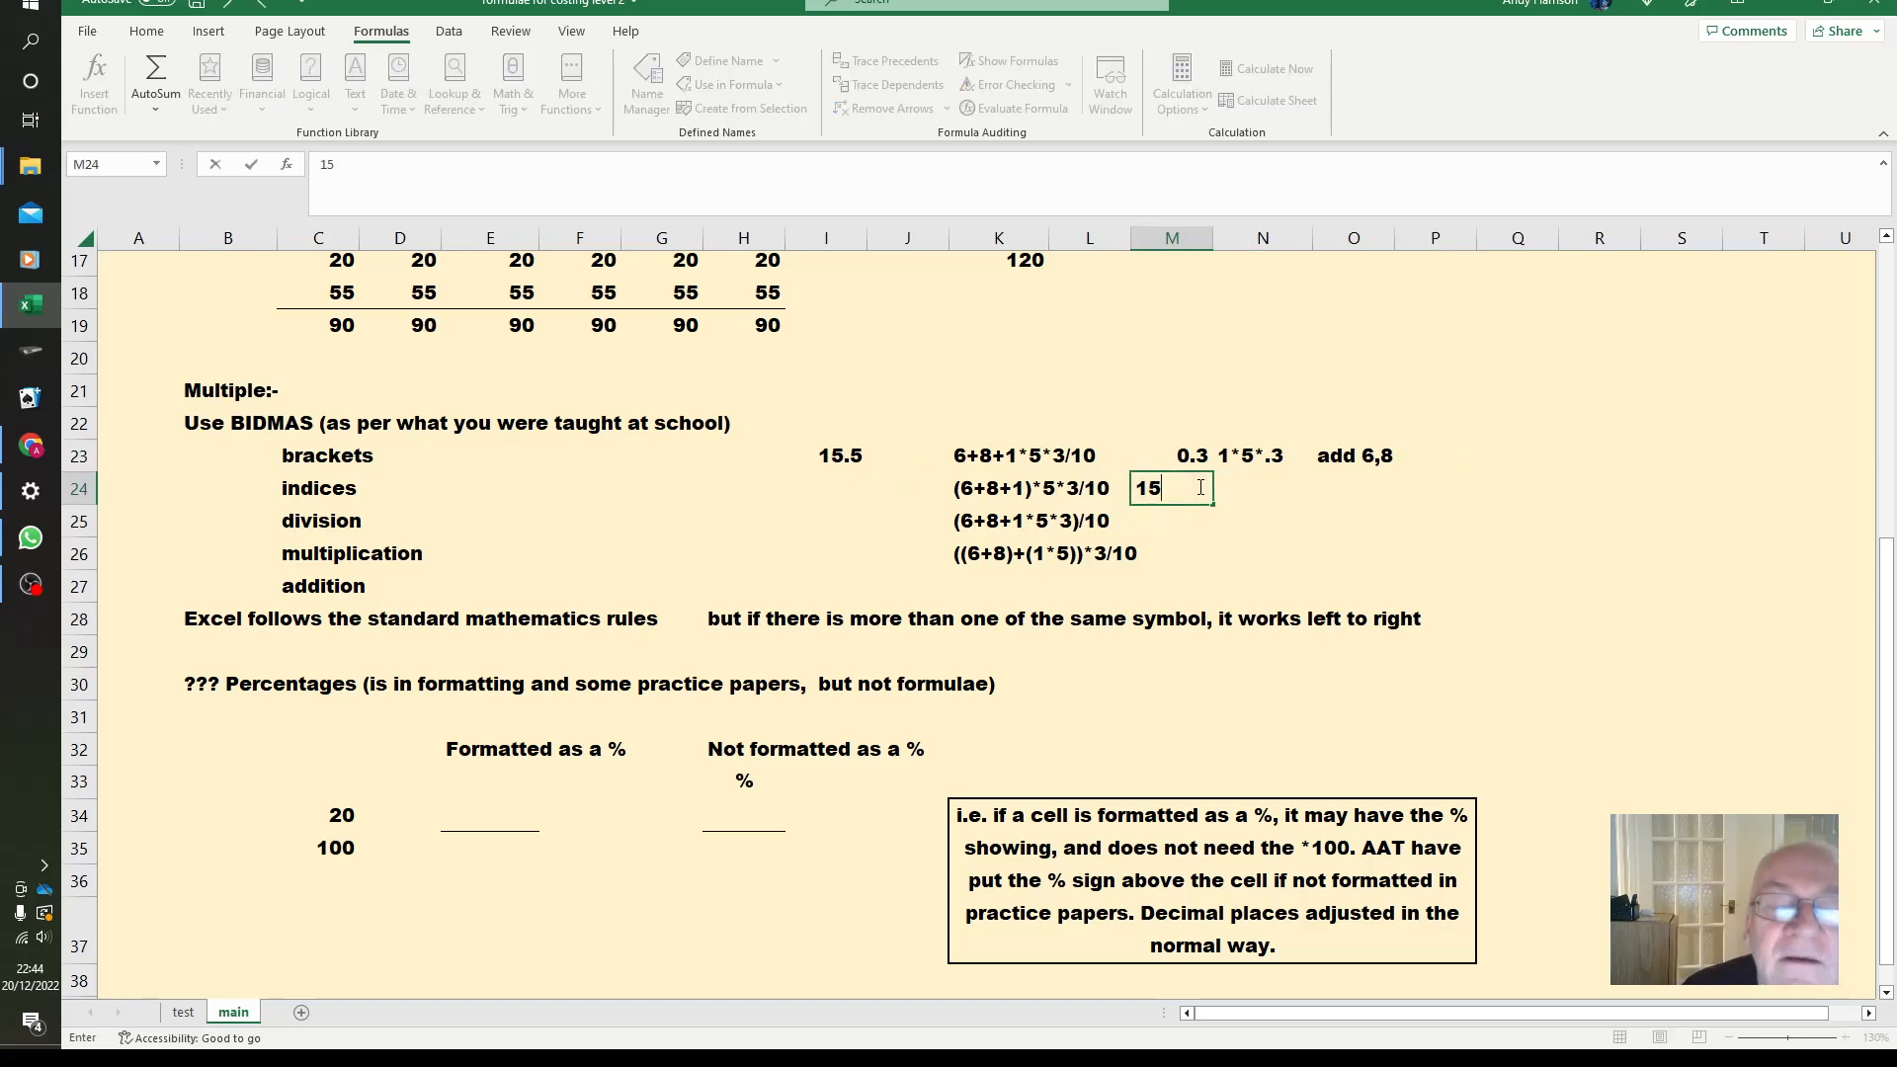
key("Tab")
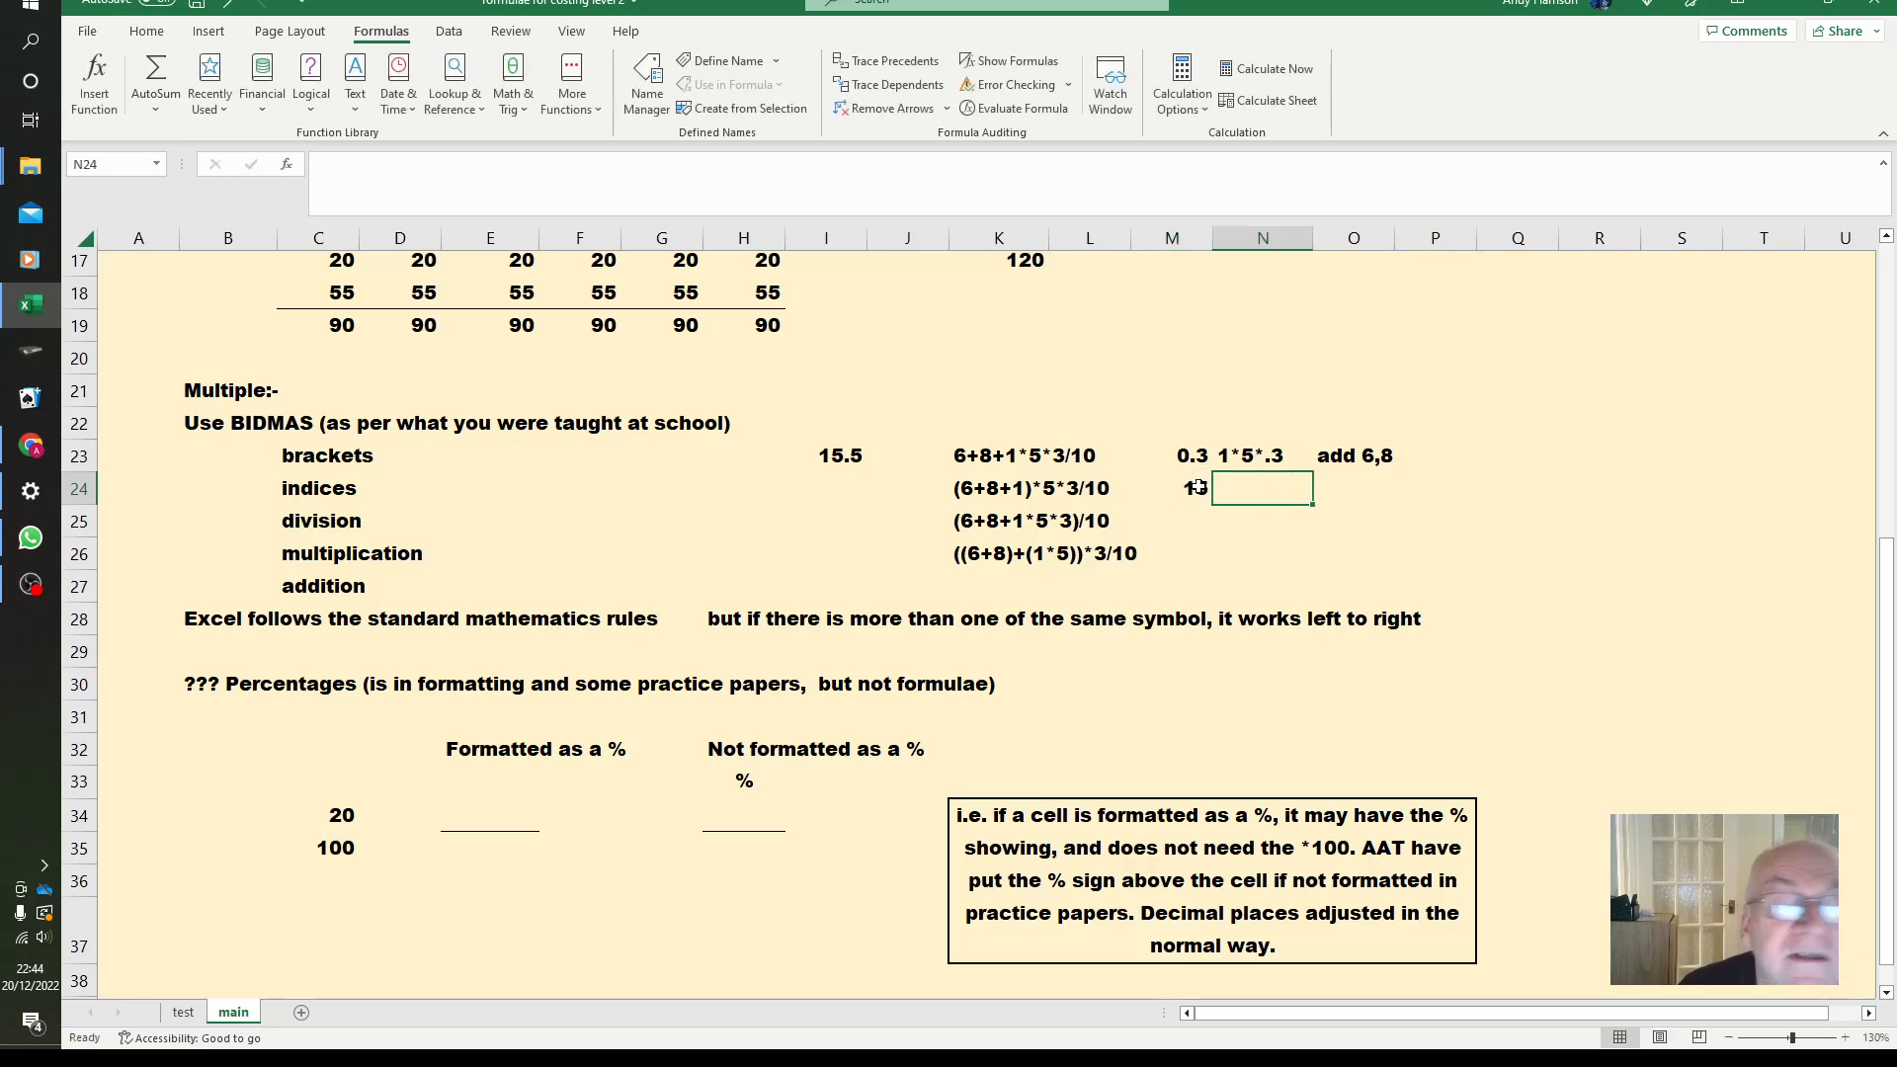
type(".3")
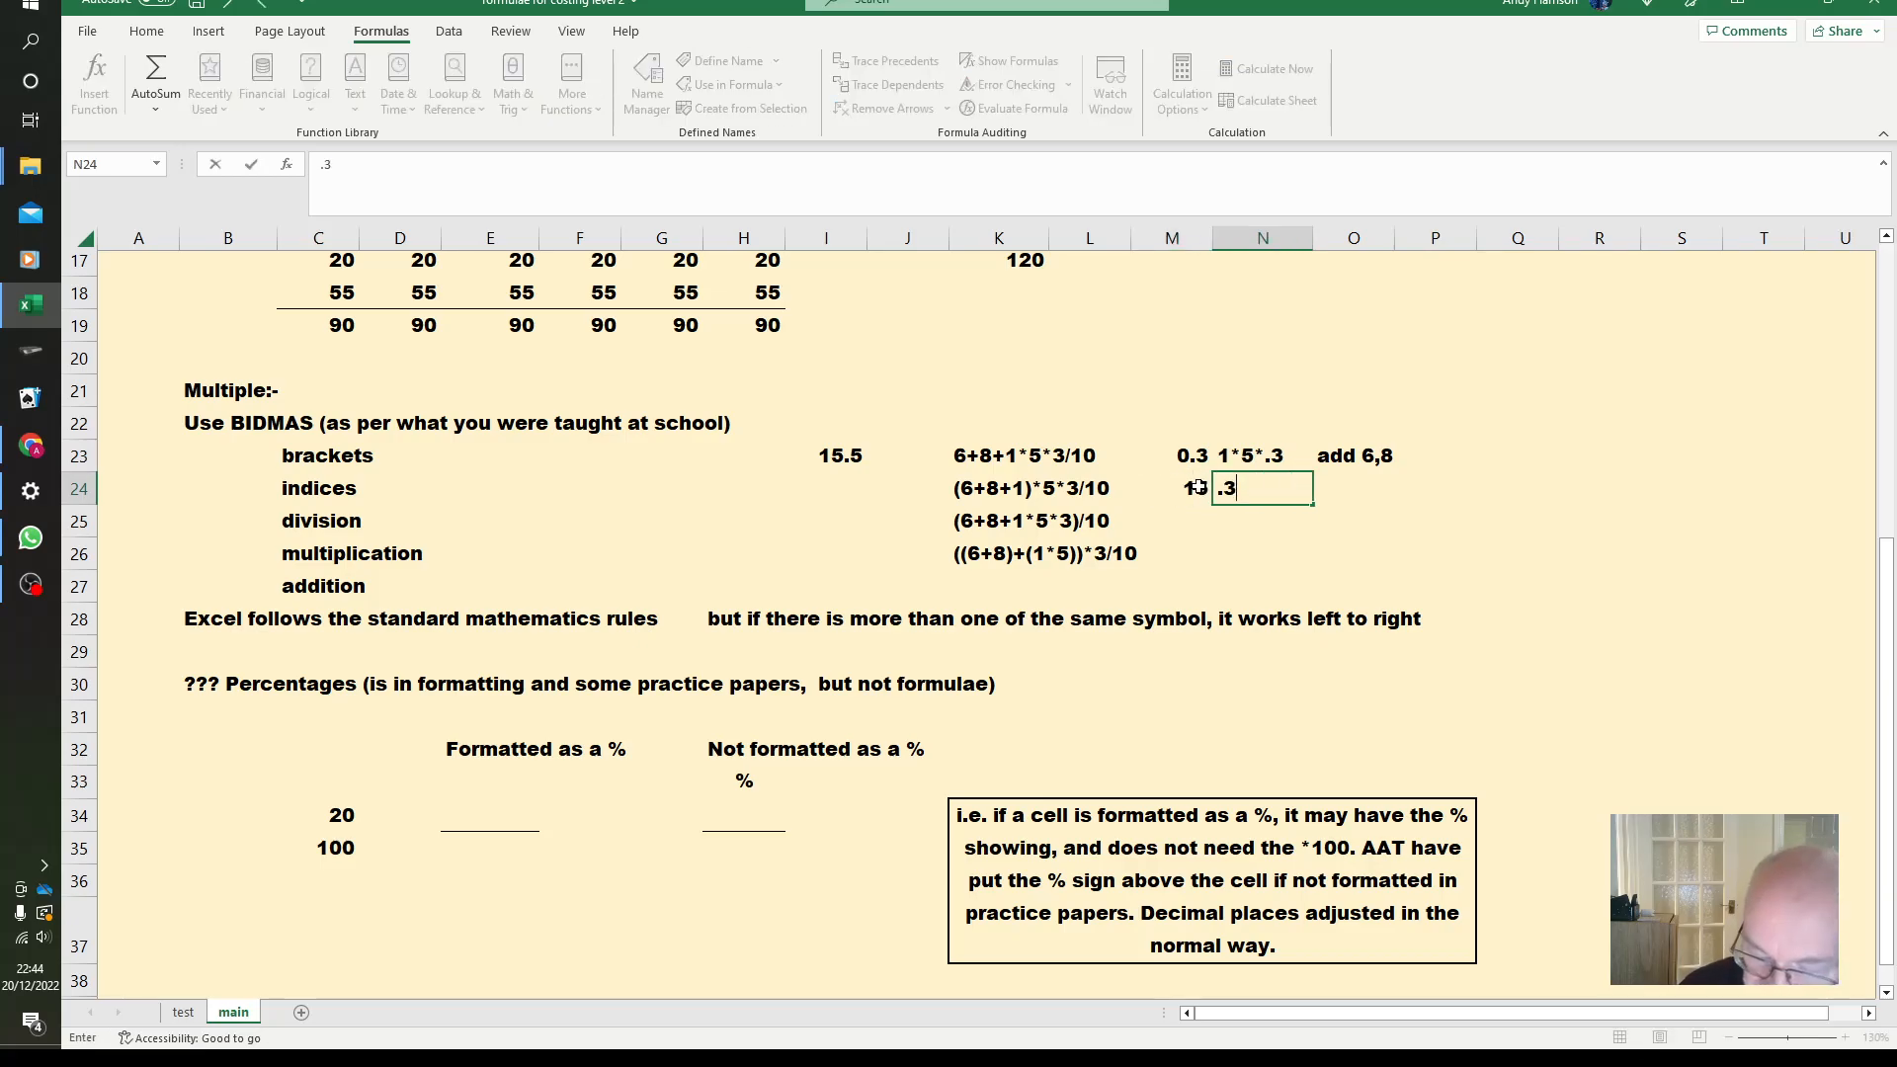
key("Tab")
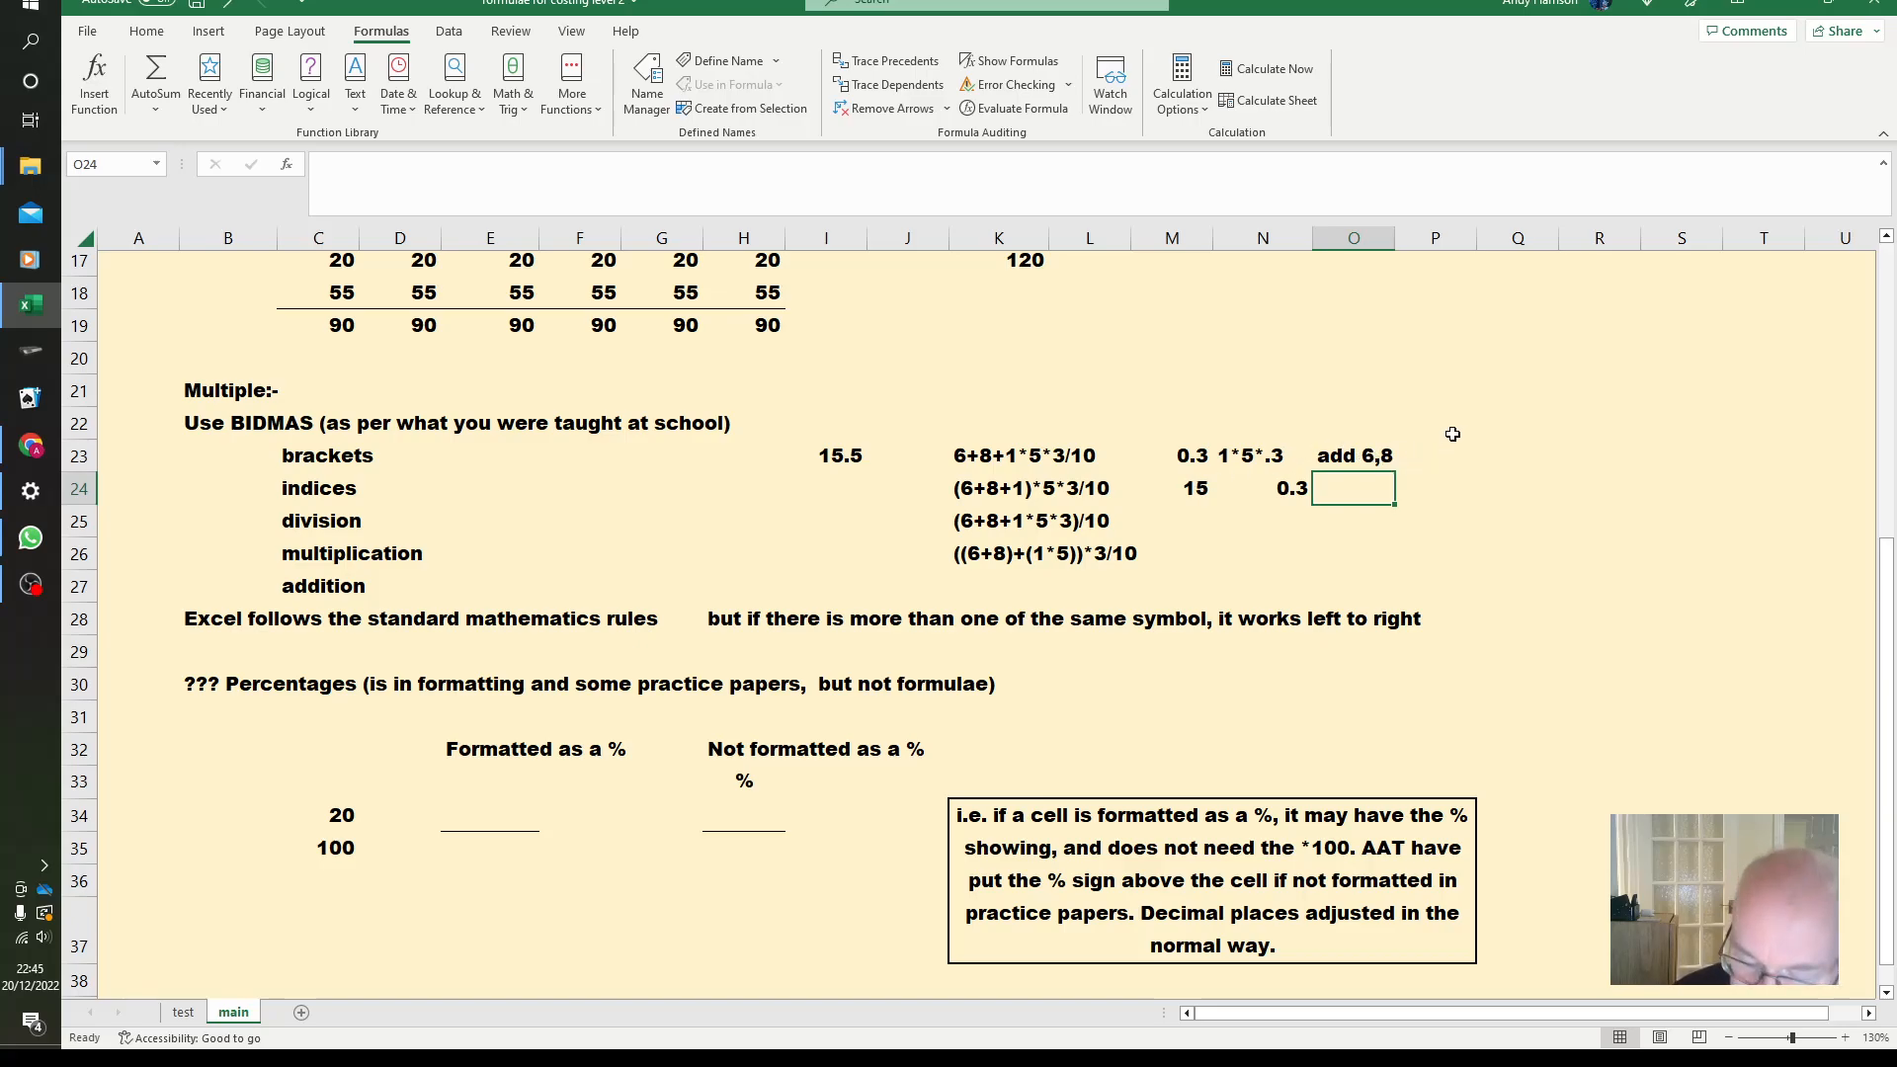
type("15*")
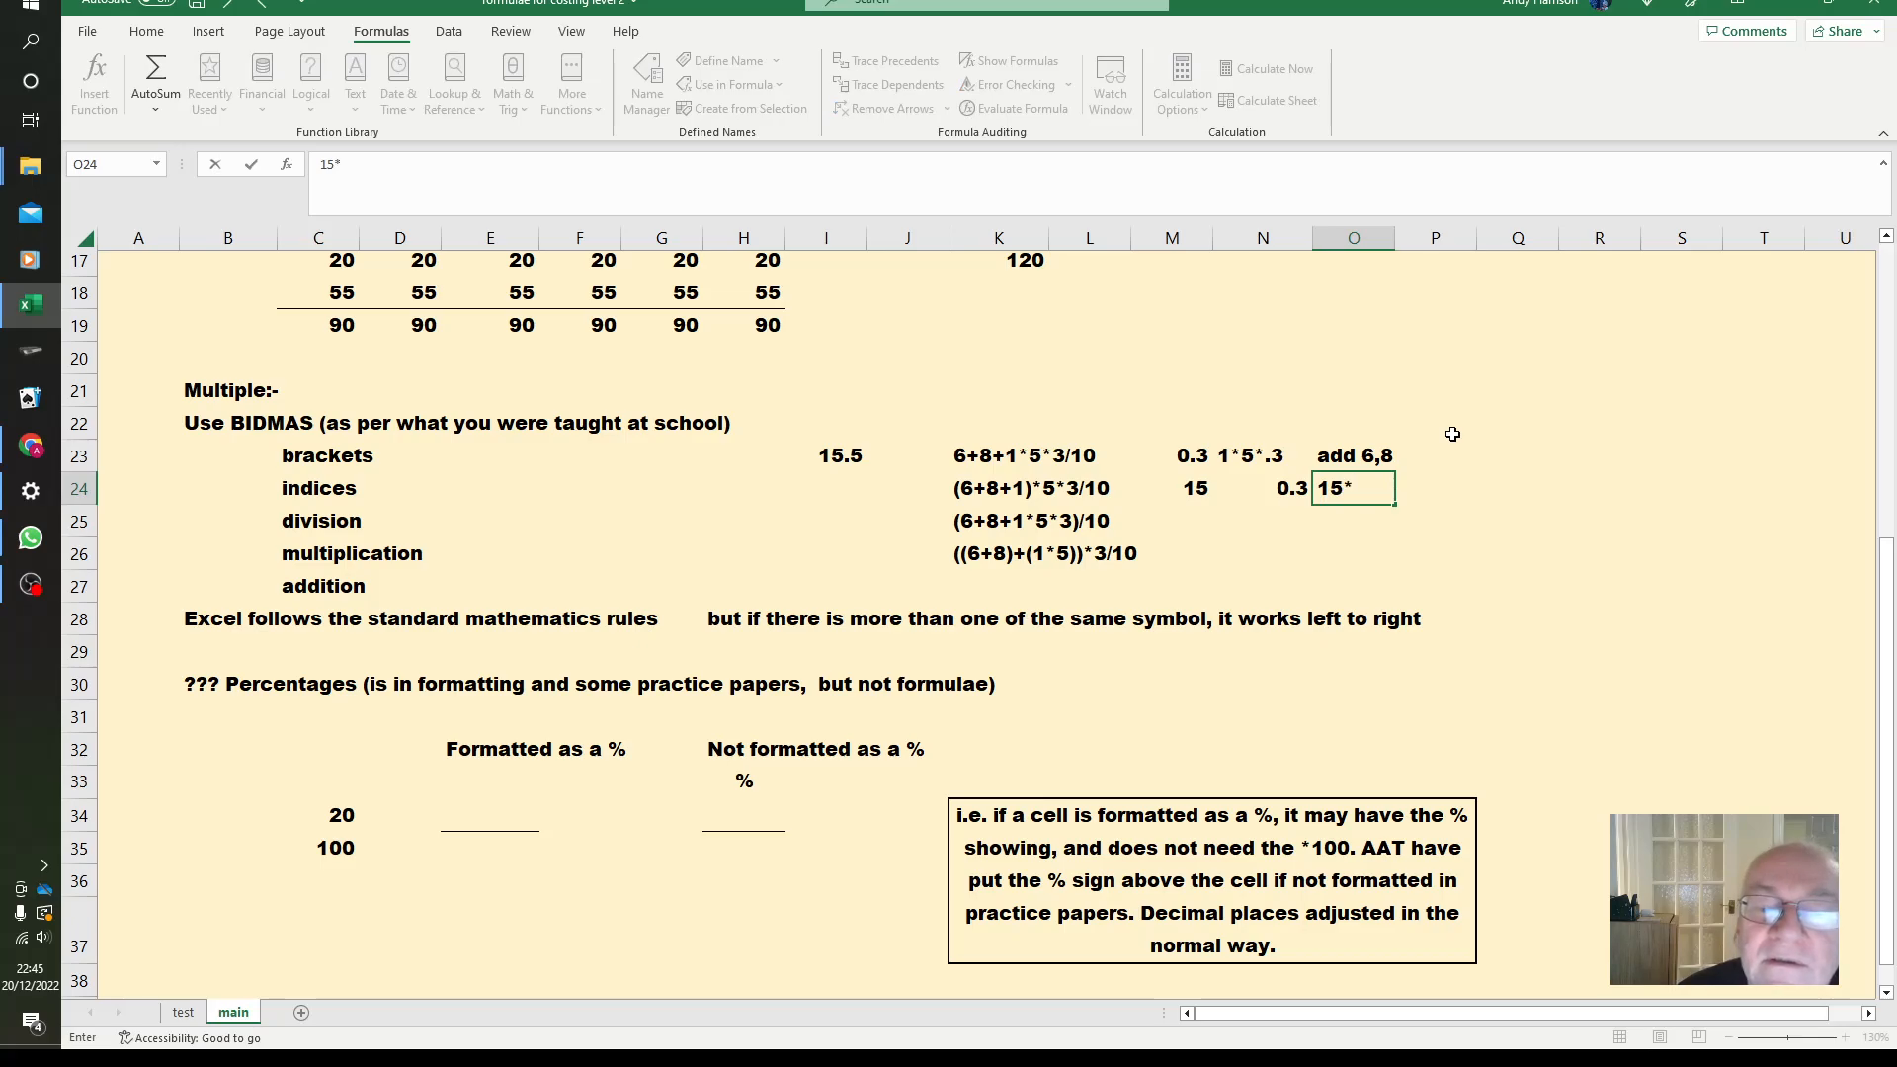
type("5")
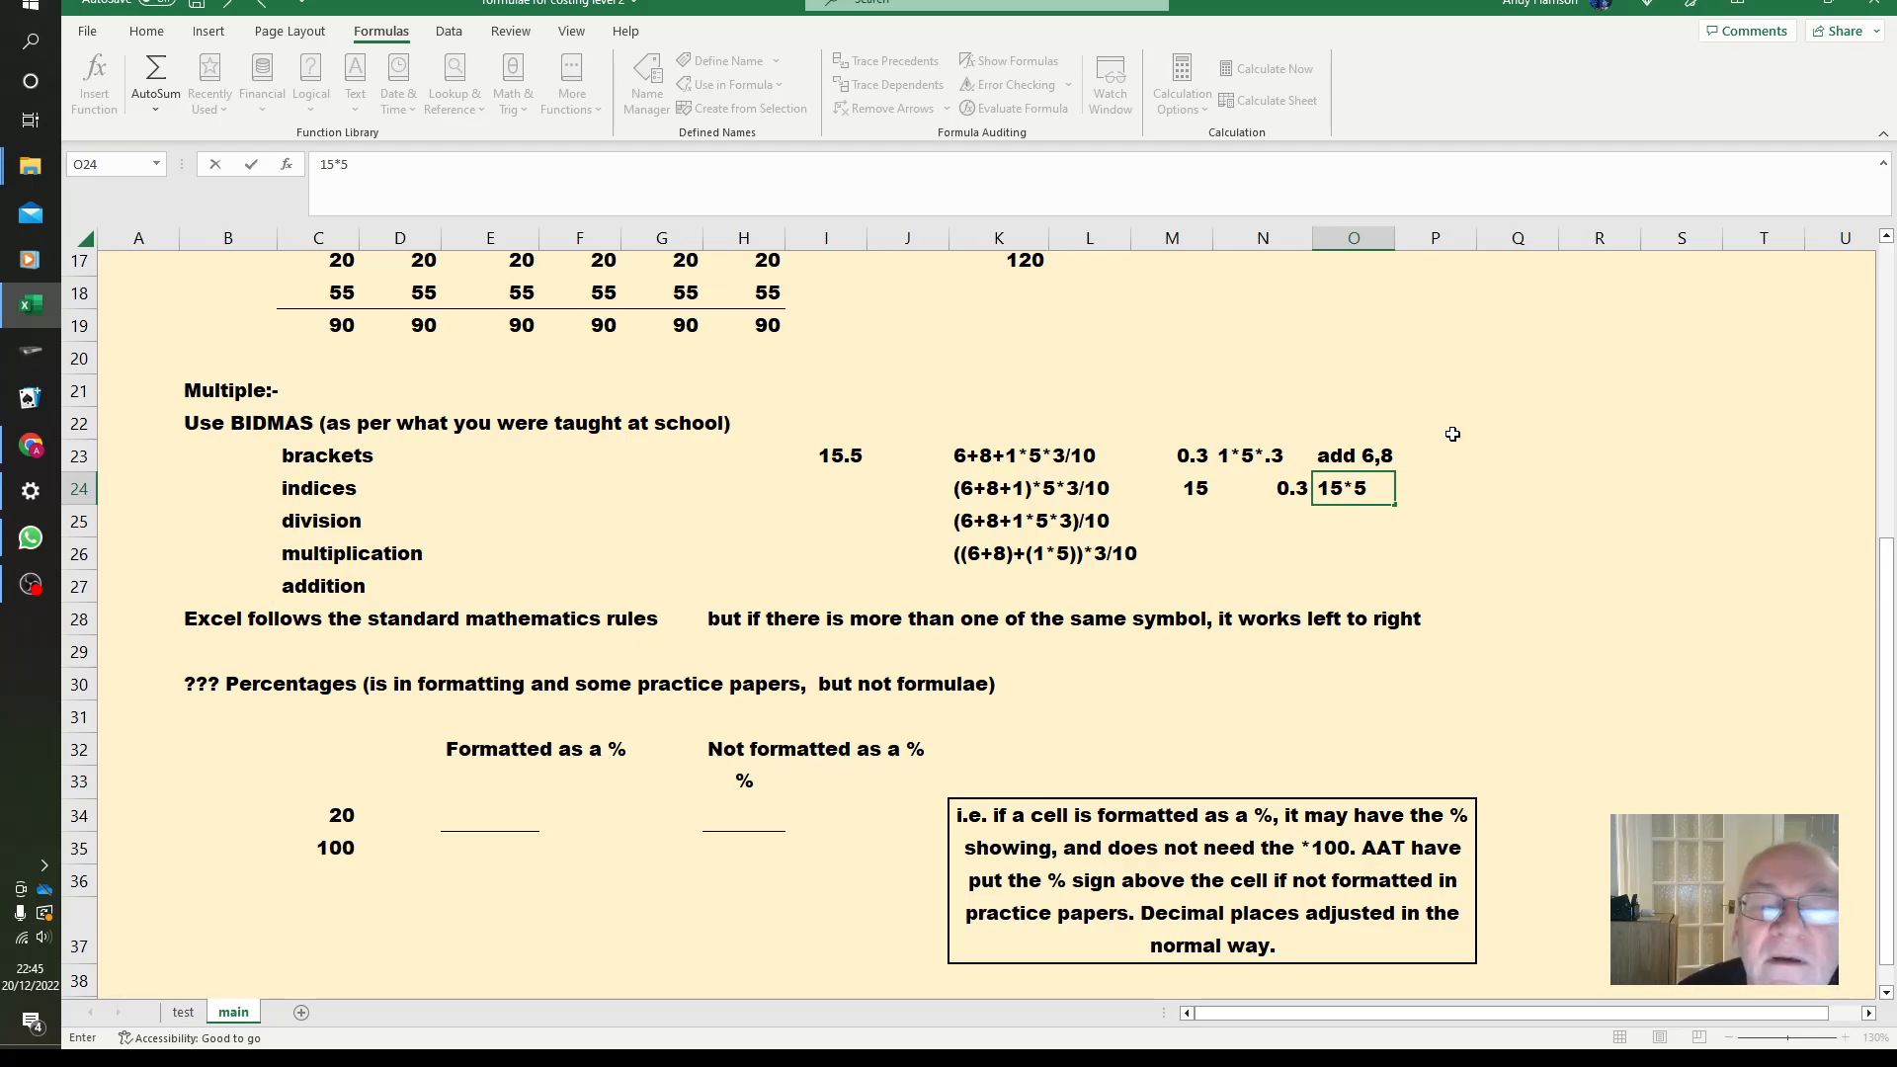
type("*.3")
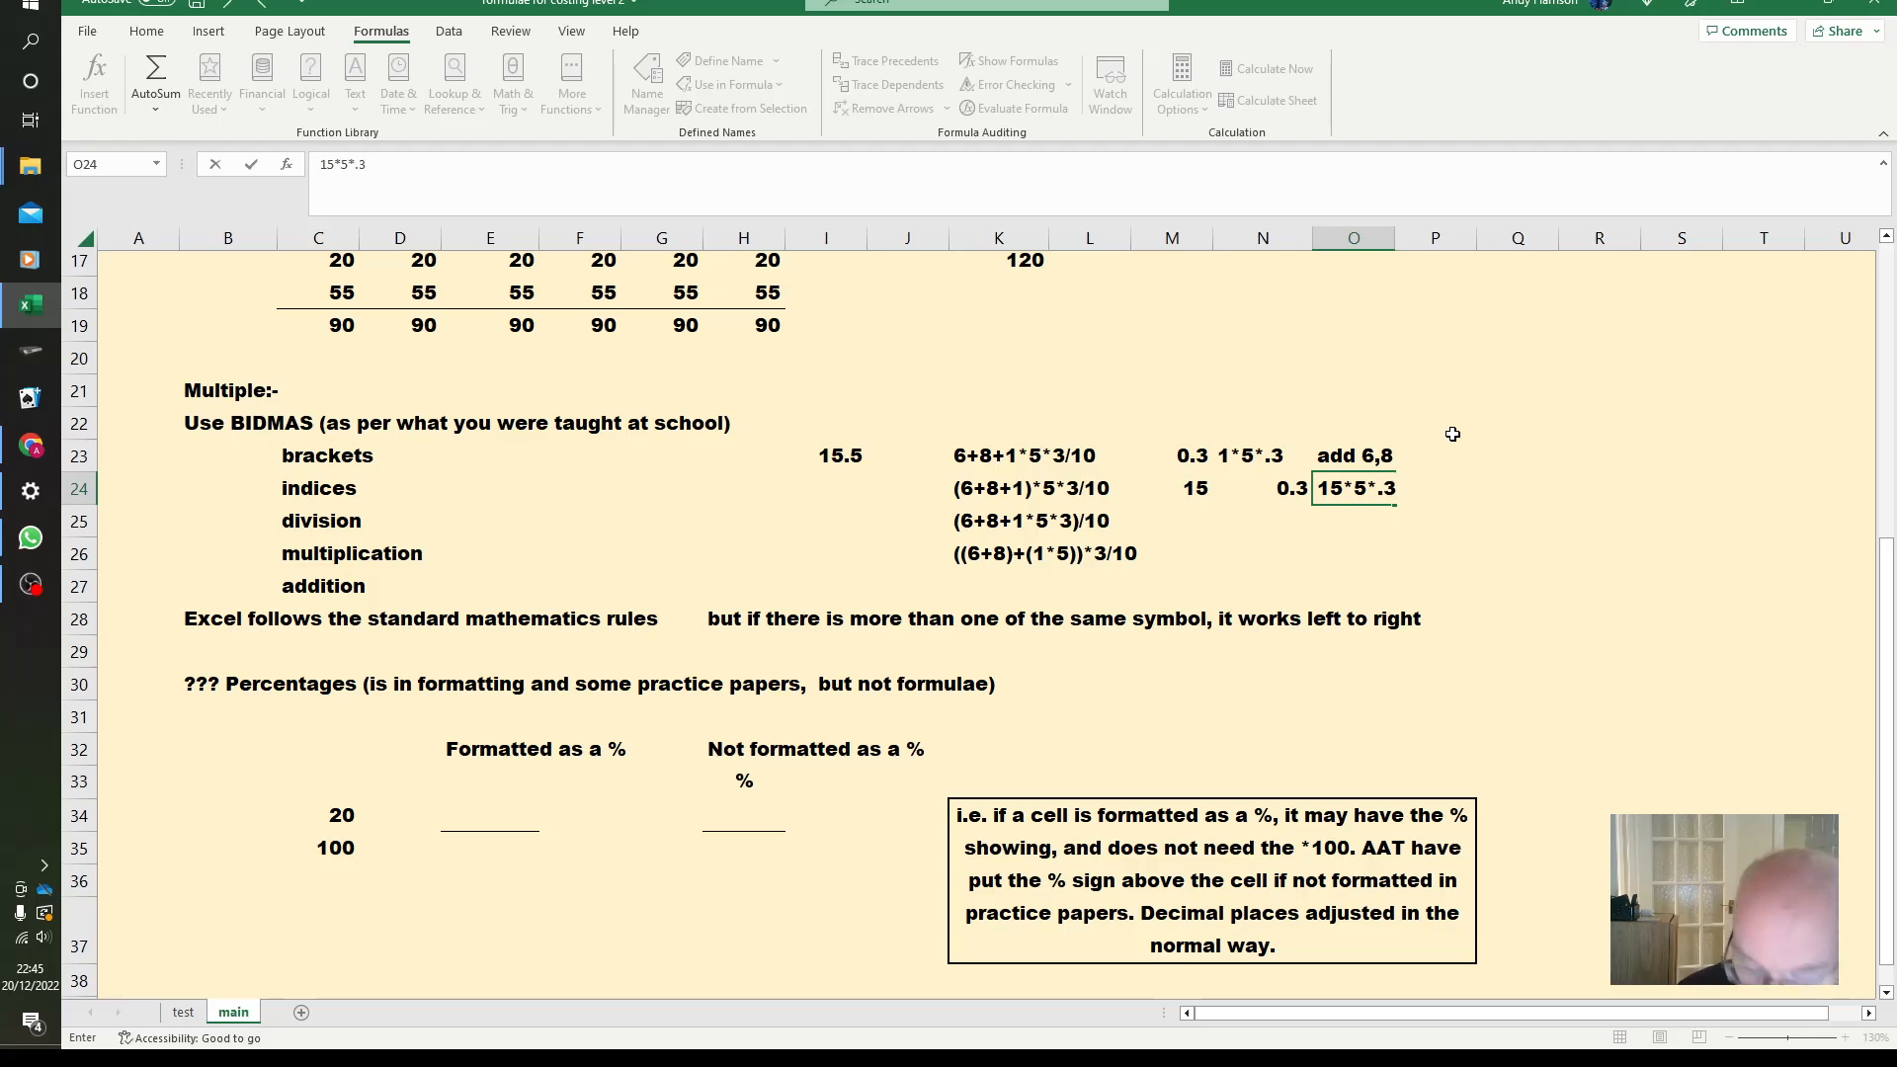
key("F2")
left_click(1488, 541)
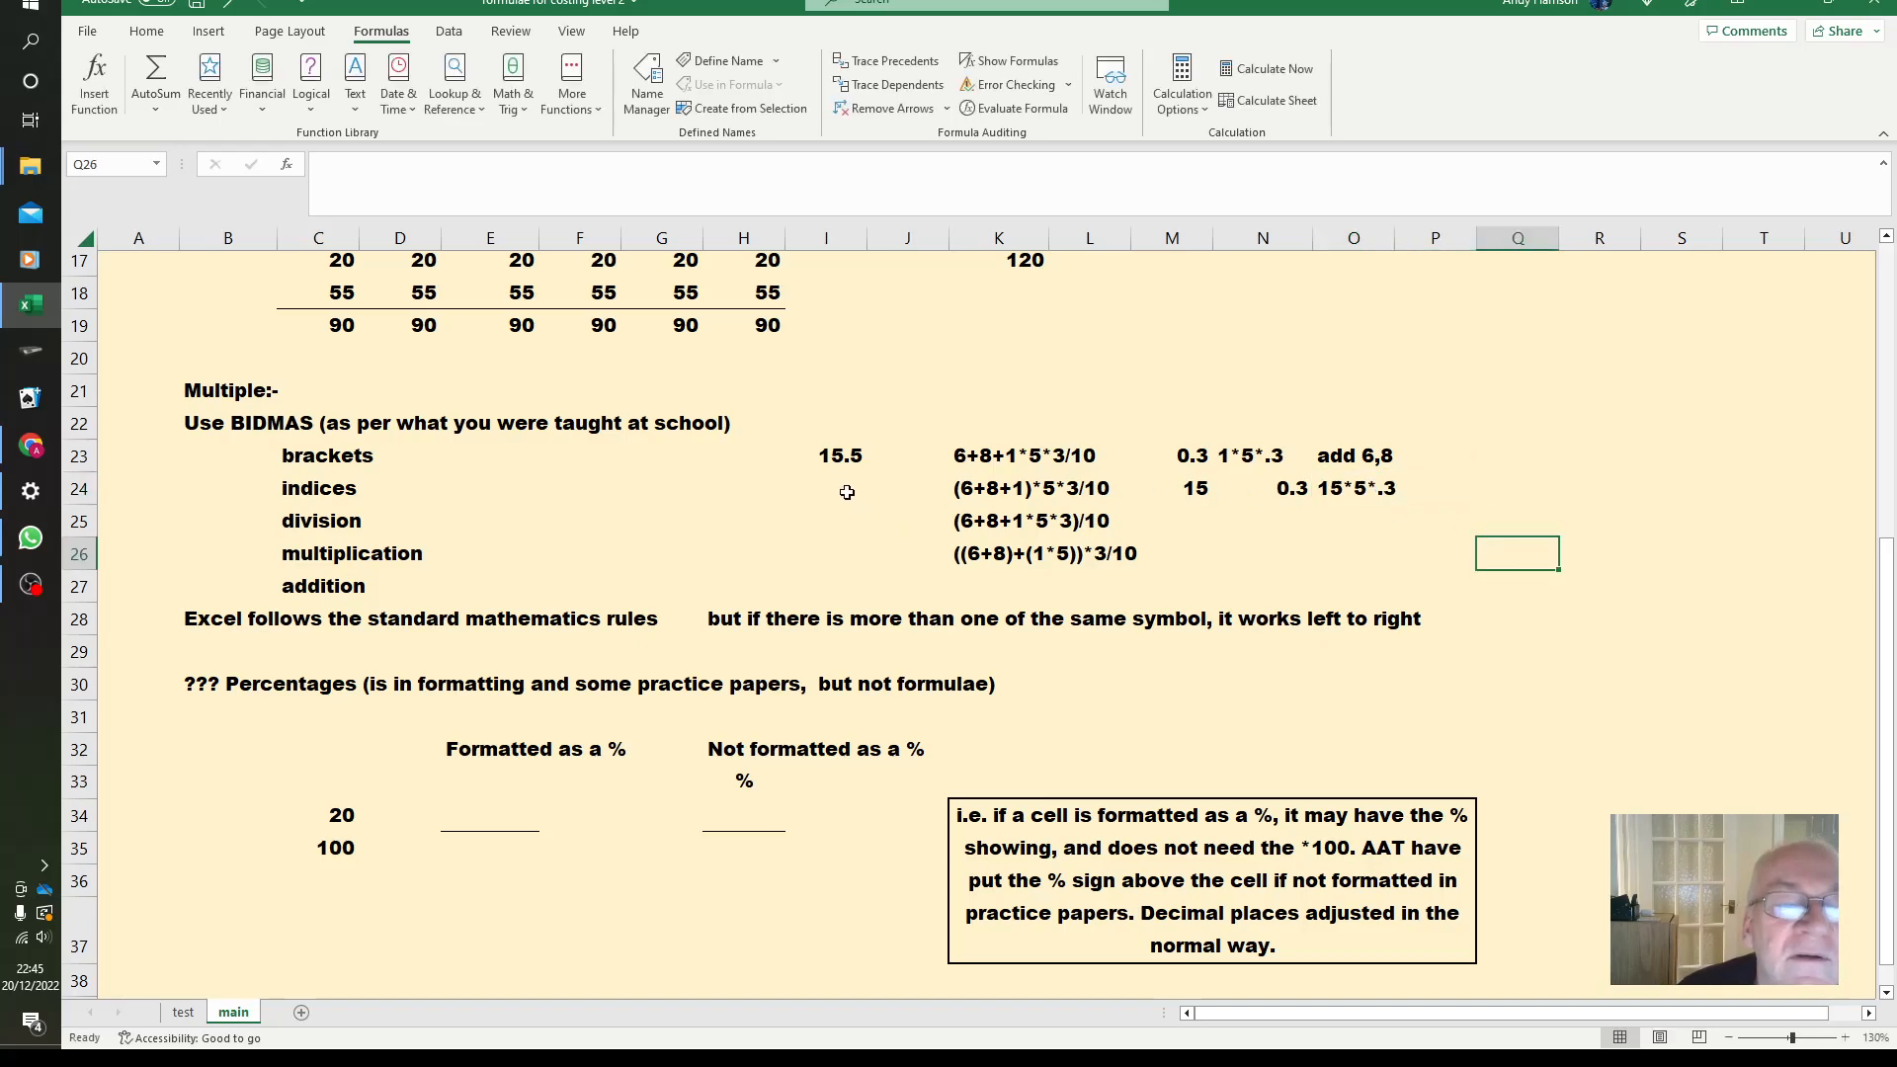
Fill the formula in I23 down through I26.
left_click(856, 457)
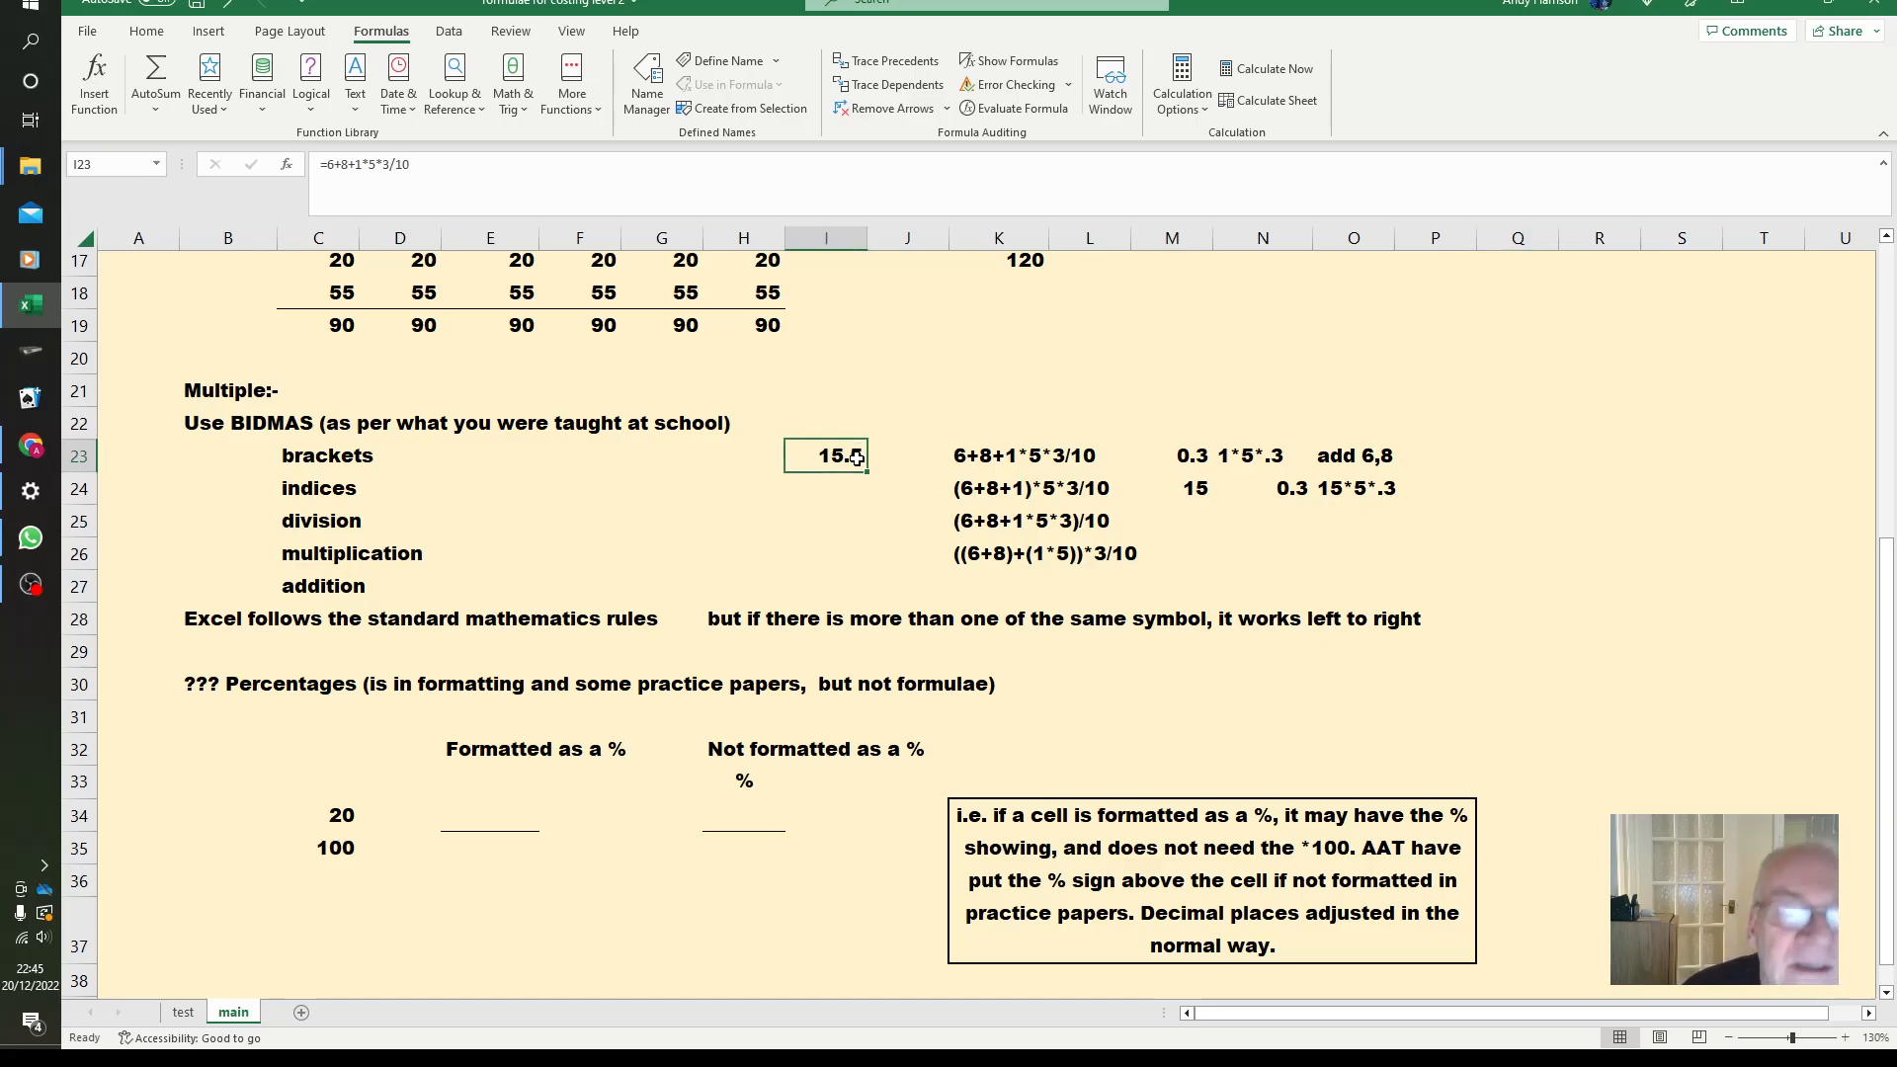
key("shift+Down")
key("shift+Down")
key("shift+Down")
key("ctrl+d")
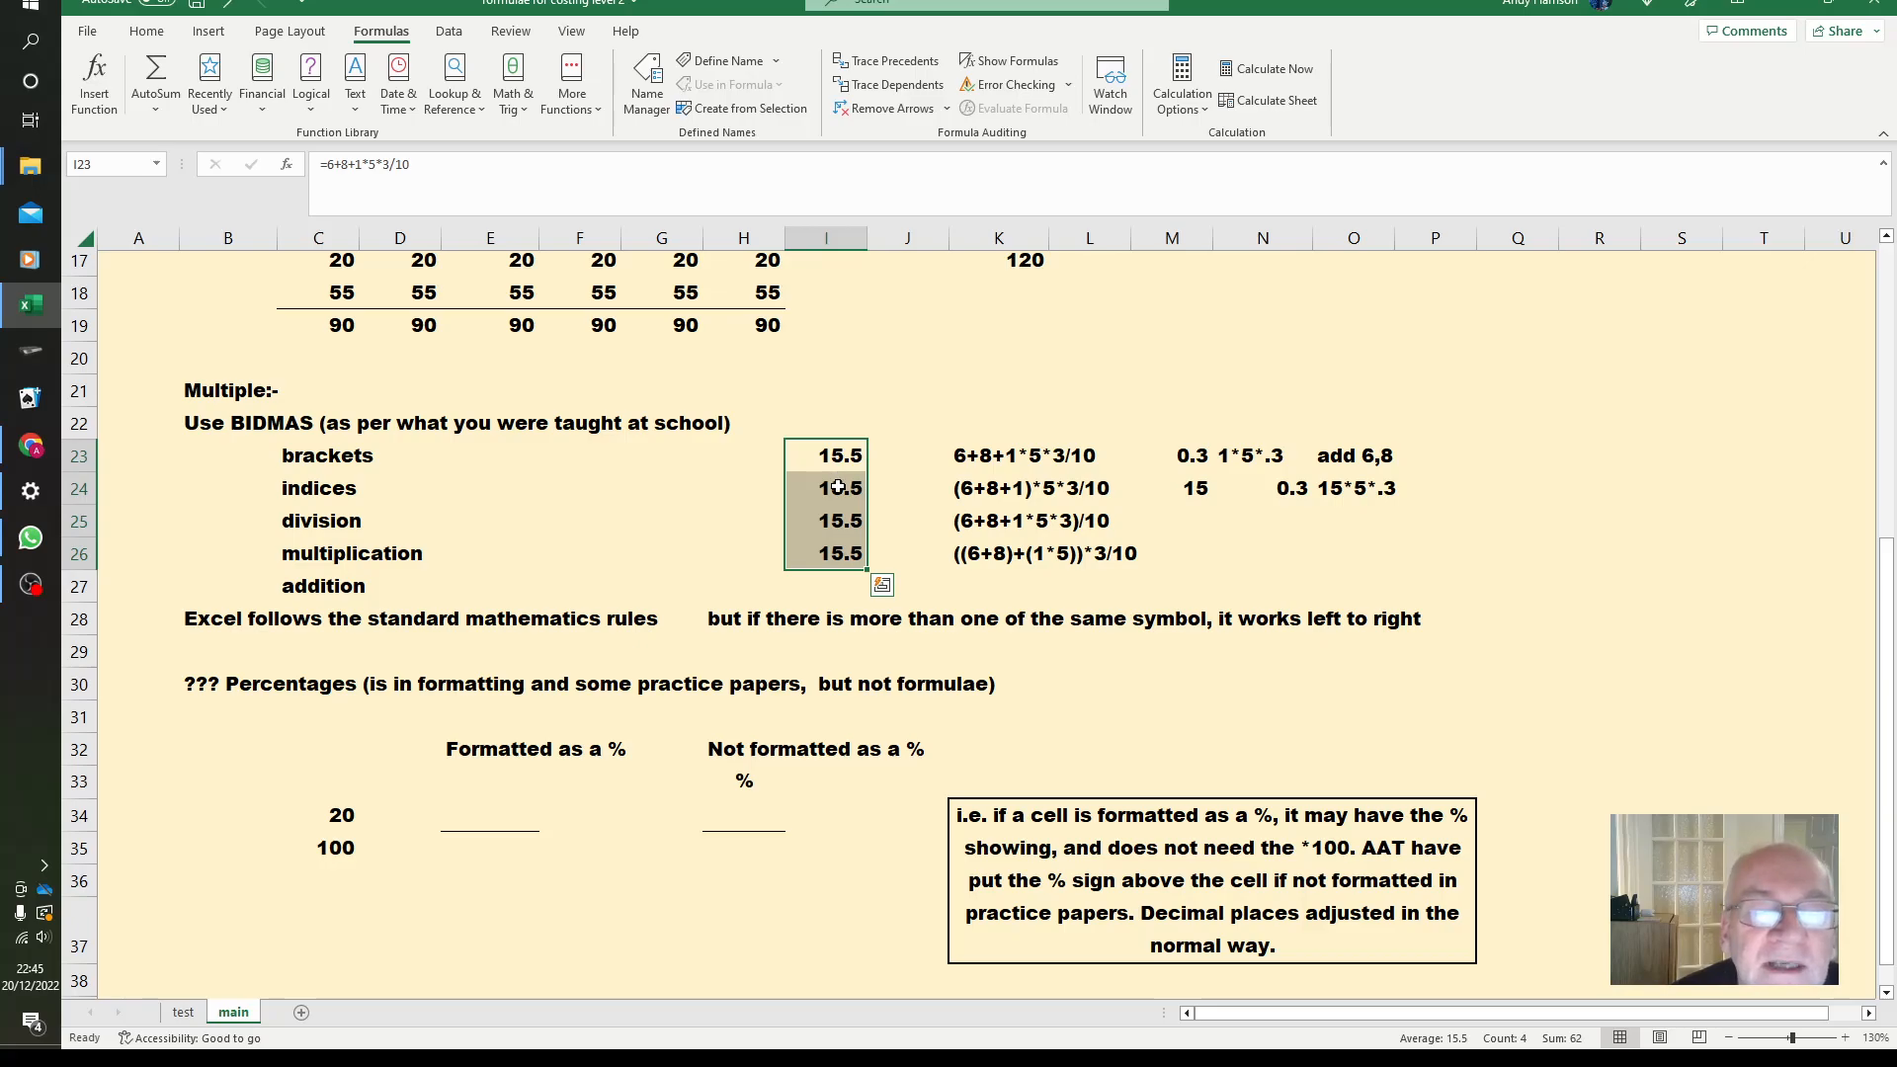
Add brackets to the formula in I24 so it reads =(6+8+1)*5*3/10.
left_click(839, 488)
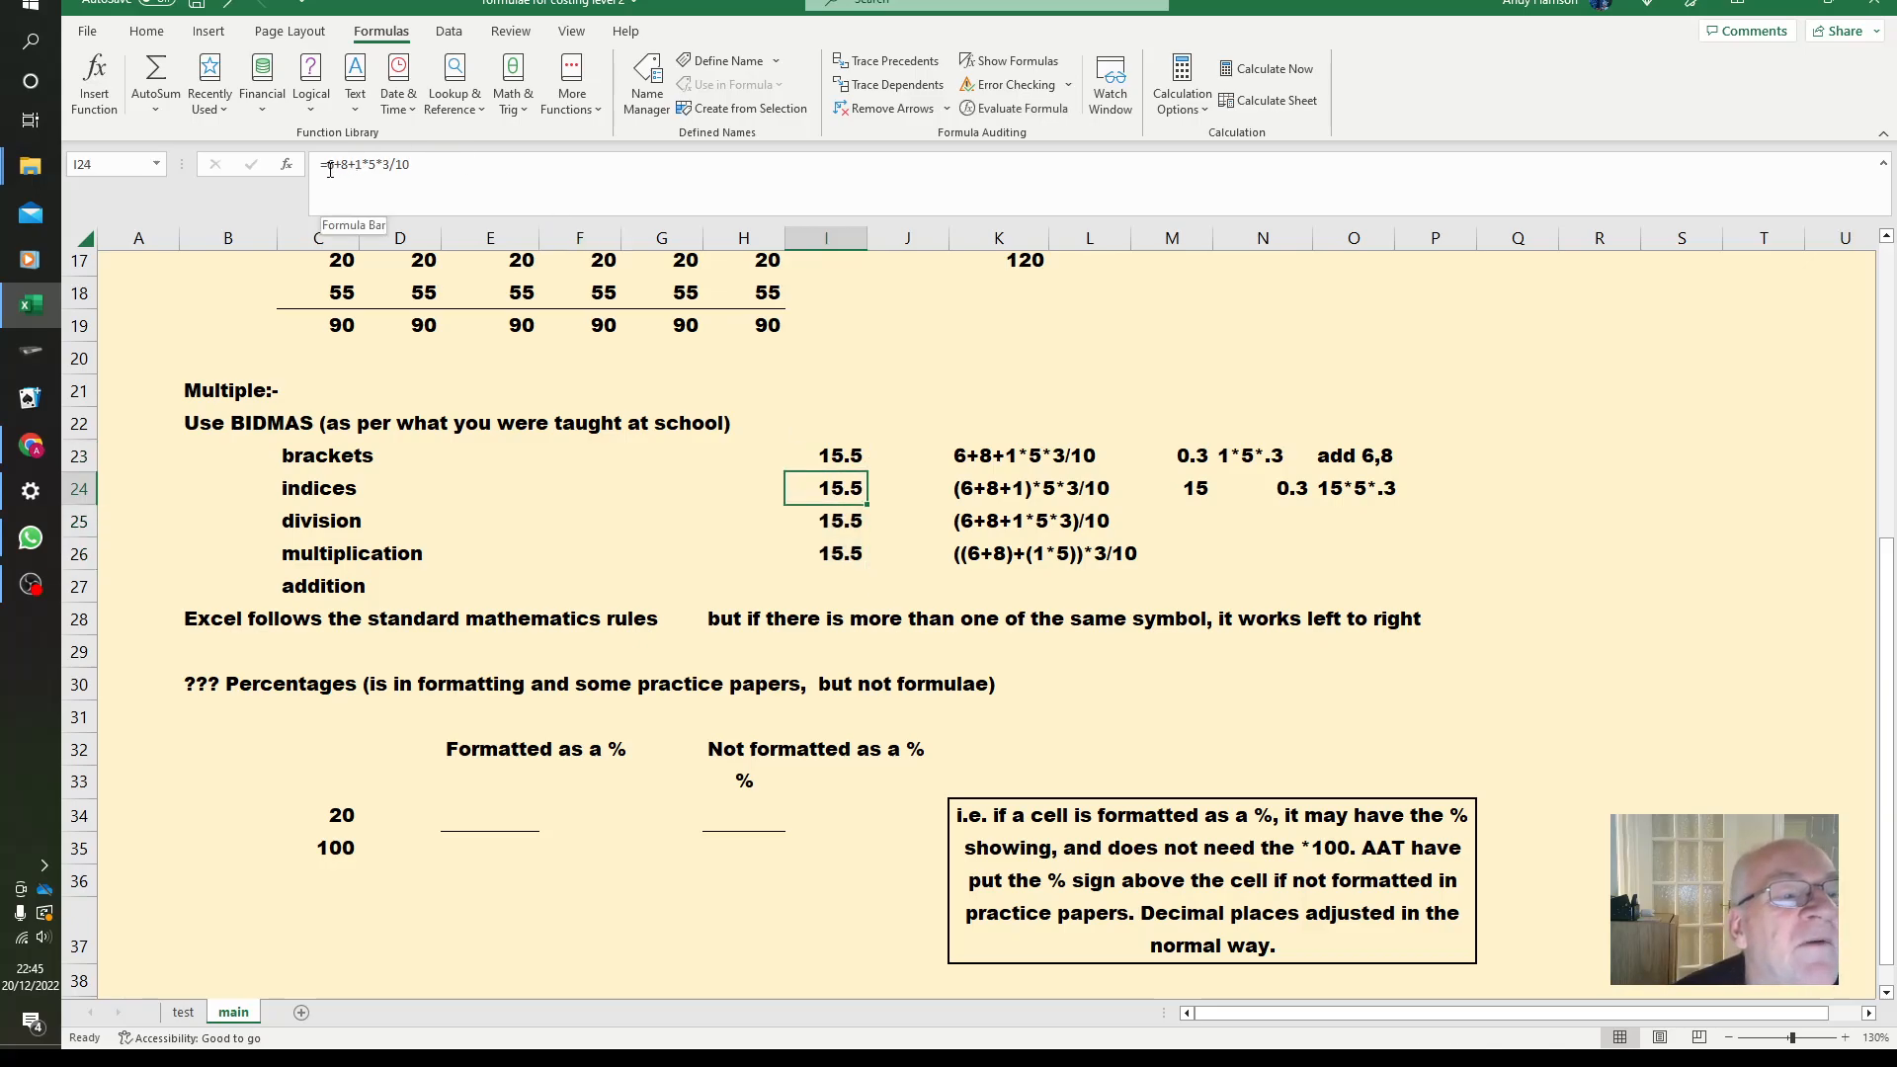
left_click(401, 180)
type("(")
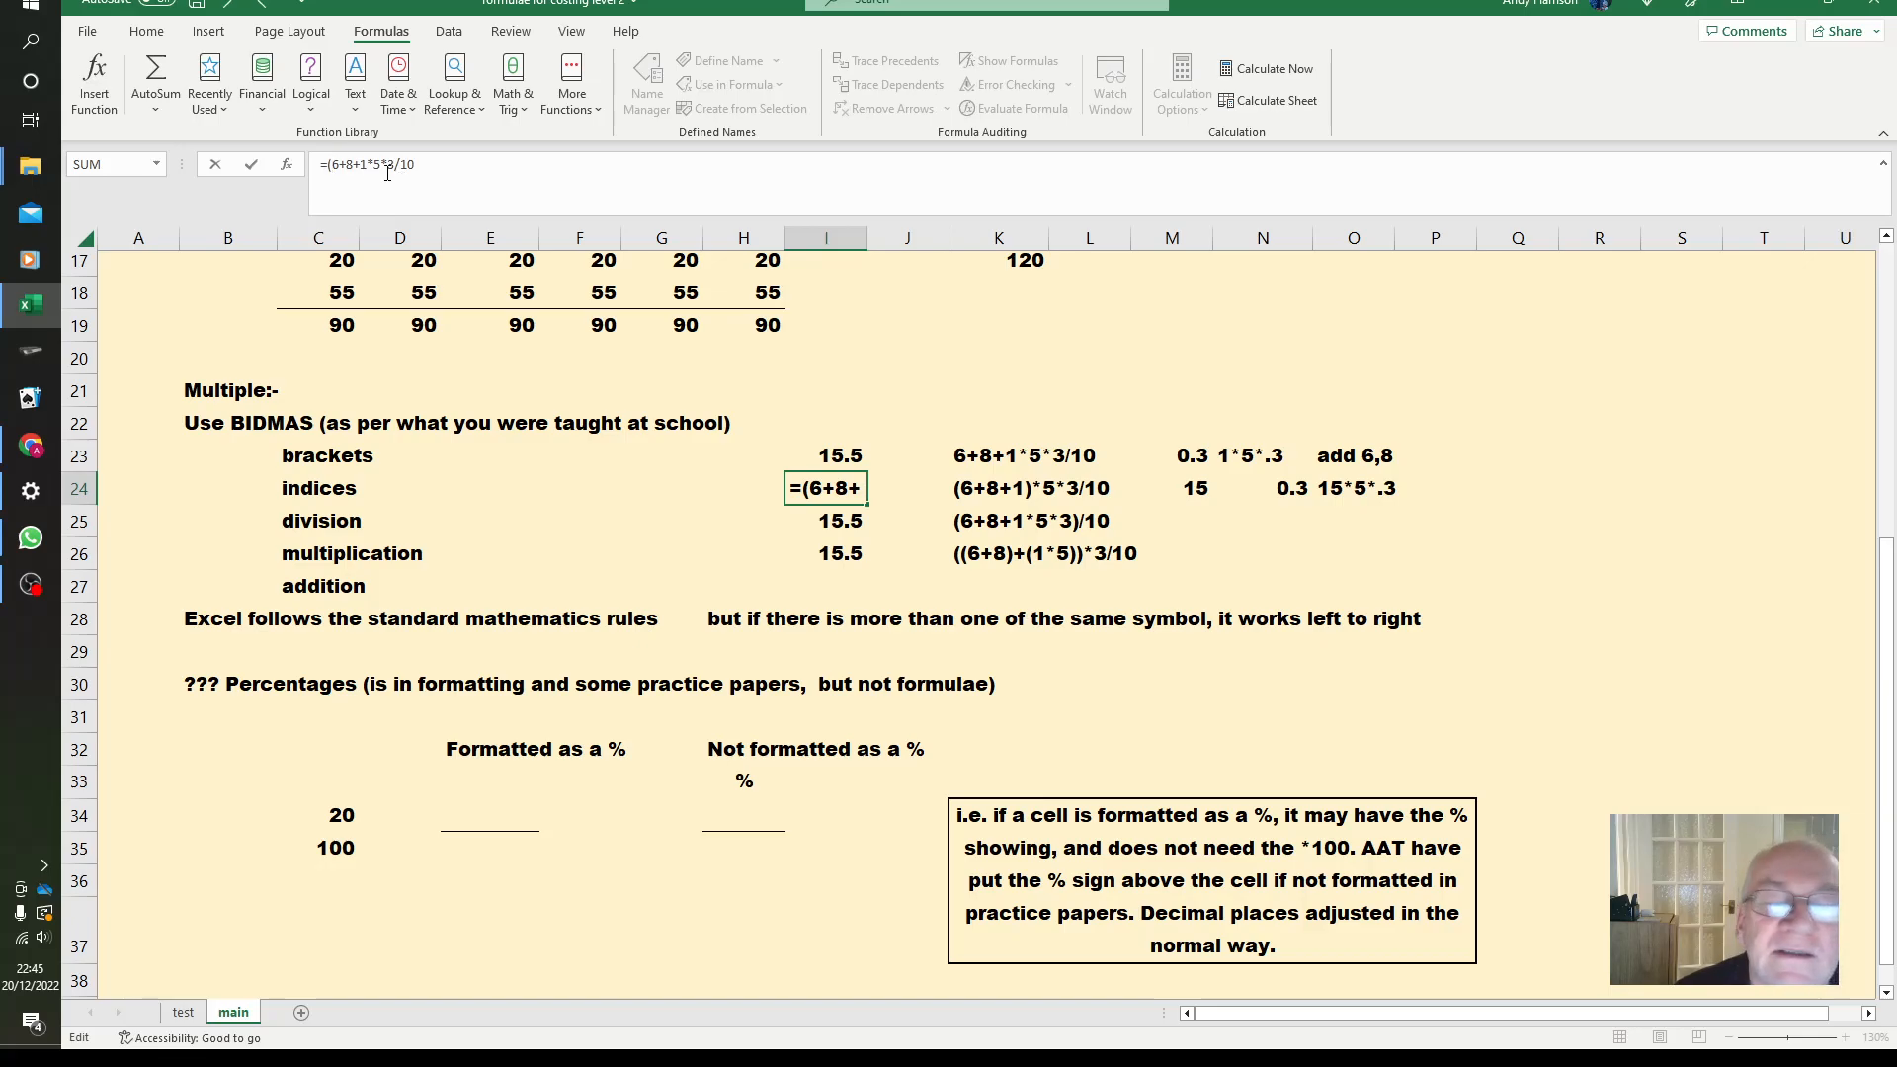
left_click(368, 166)
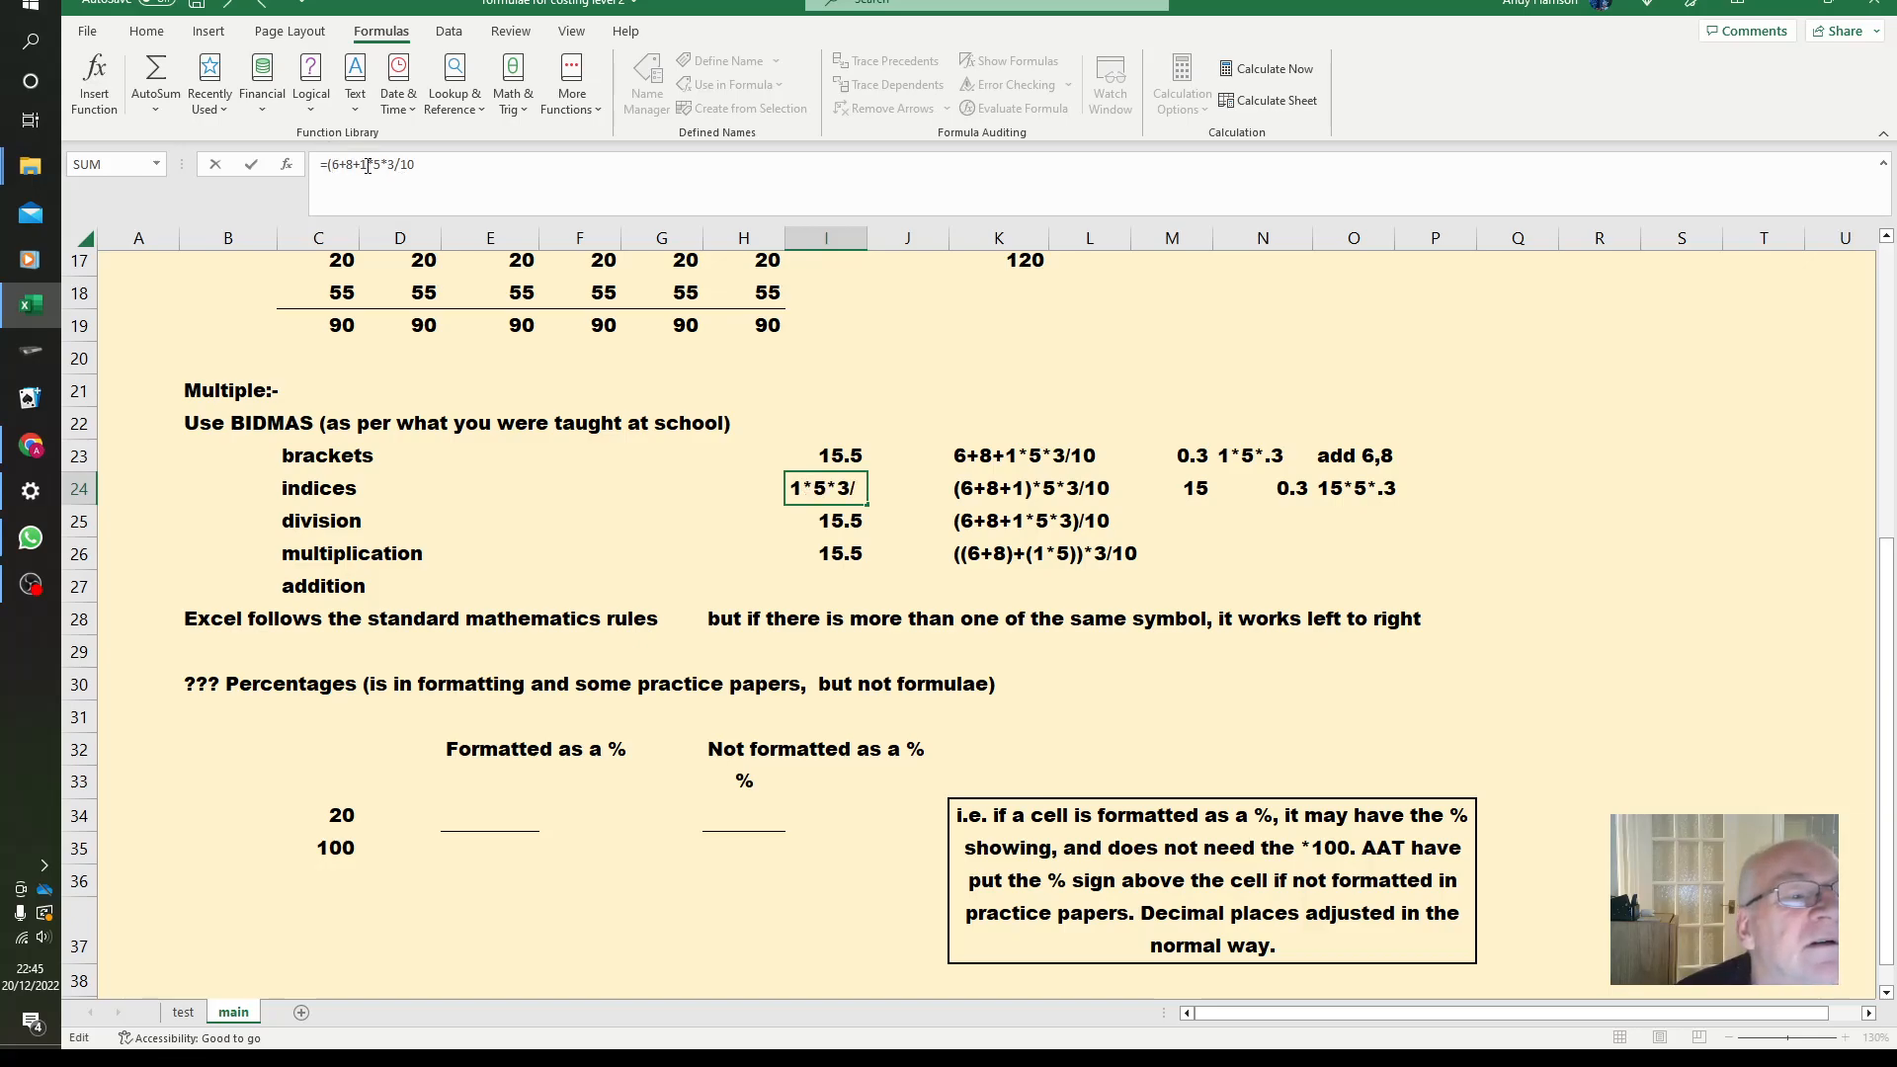
type(")")
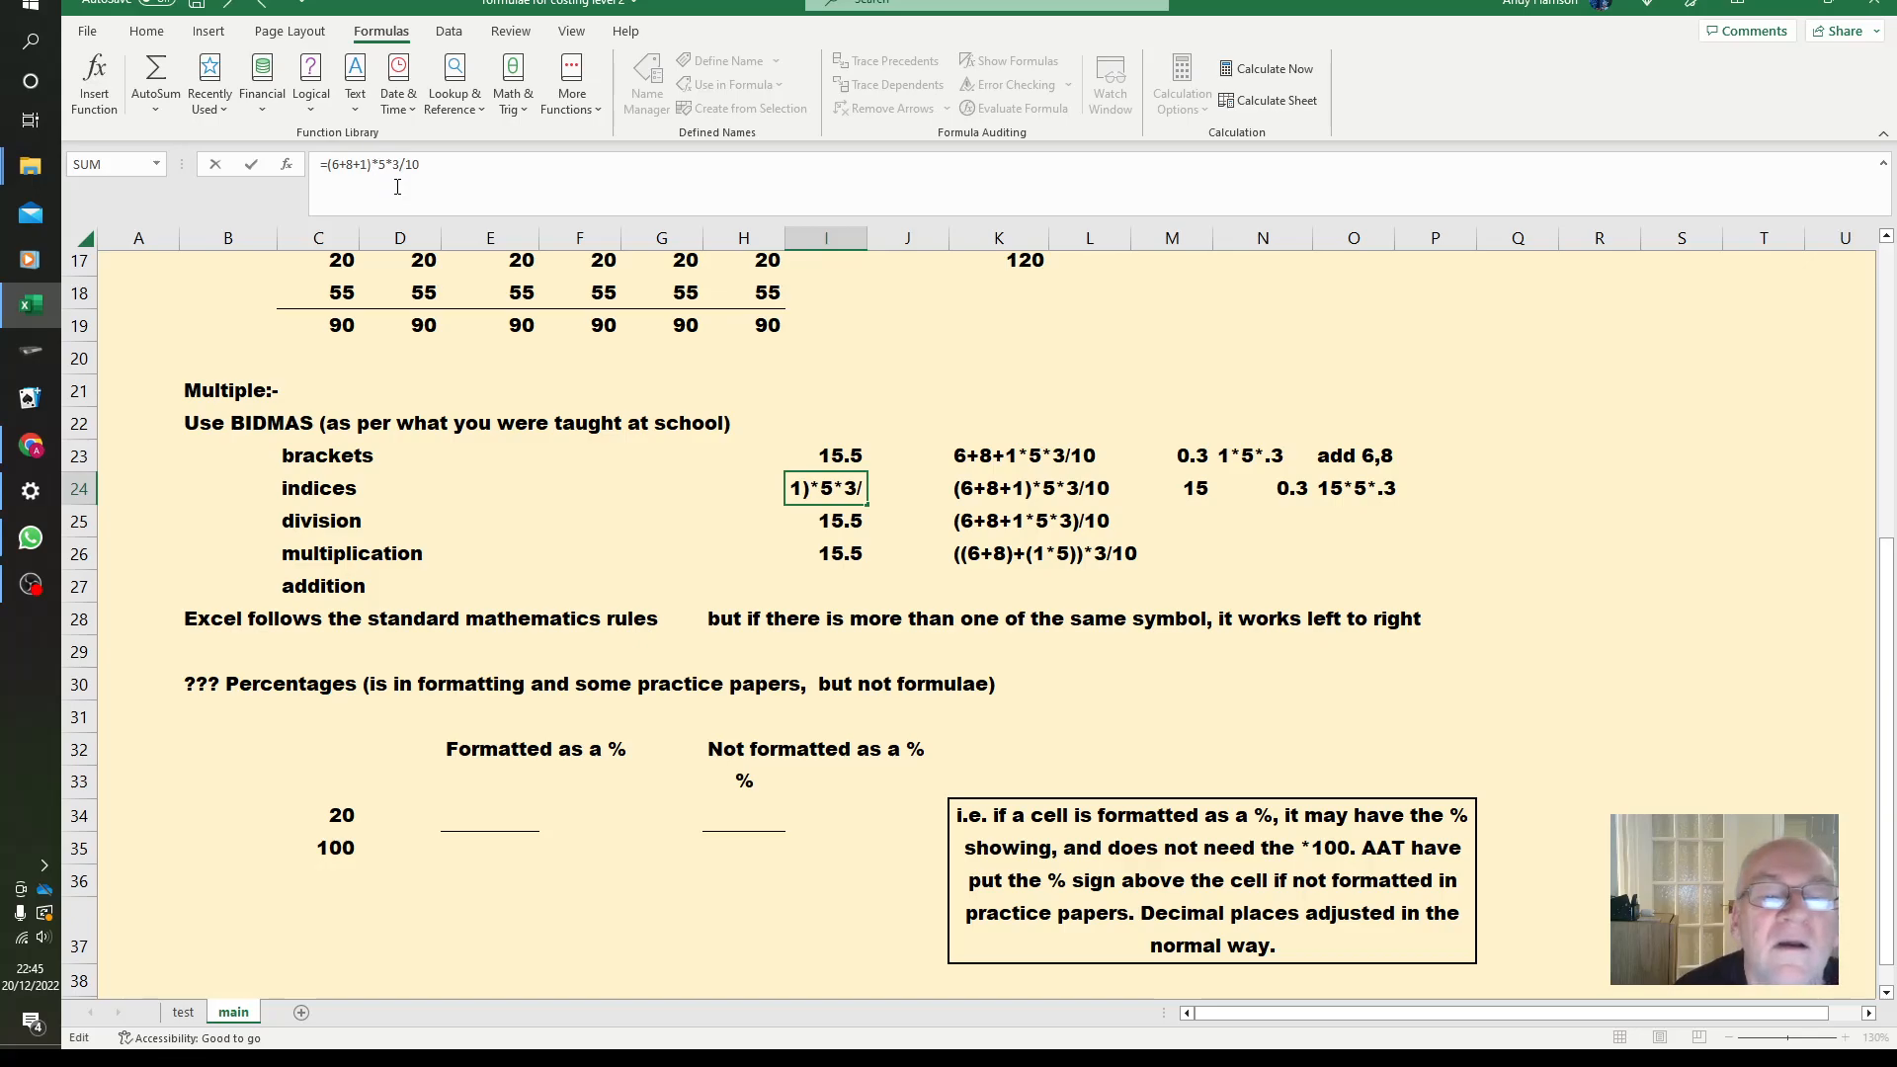
key("Return")
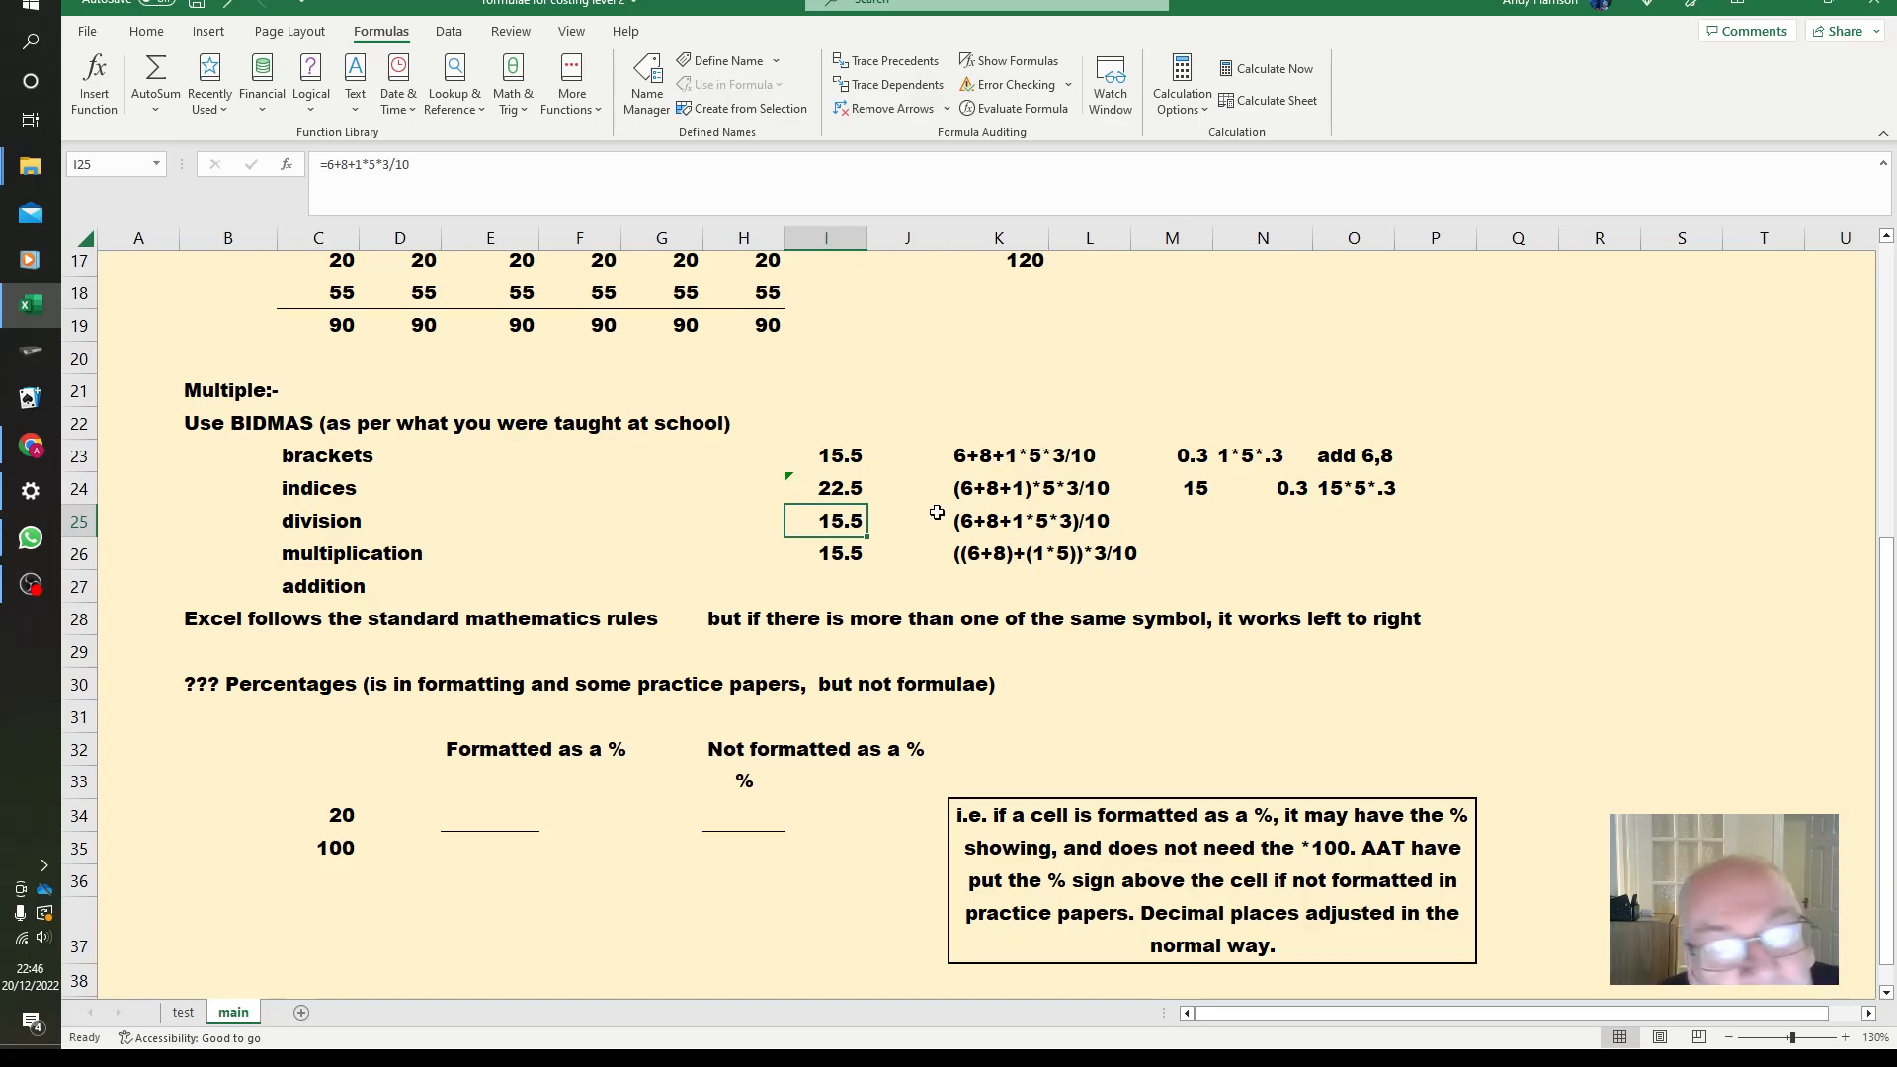
Note the working for (6+8+1*5*3)/10 in row 25: 15 in M25 and "add 6,8" in N25.
left_click(1206, 515)
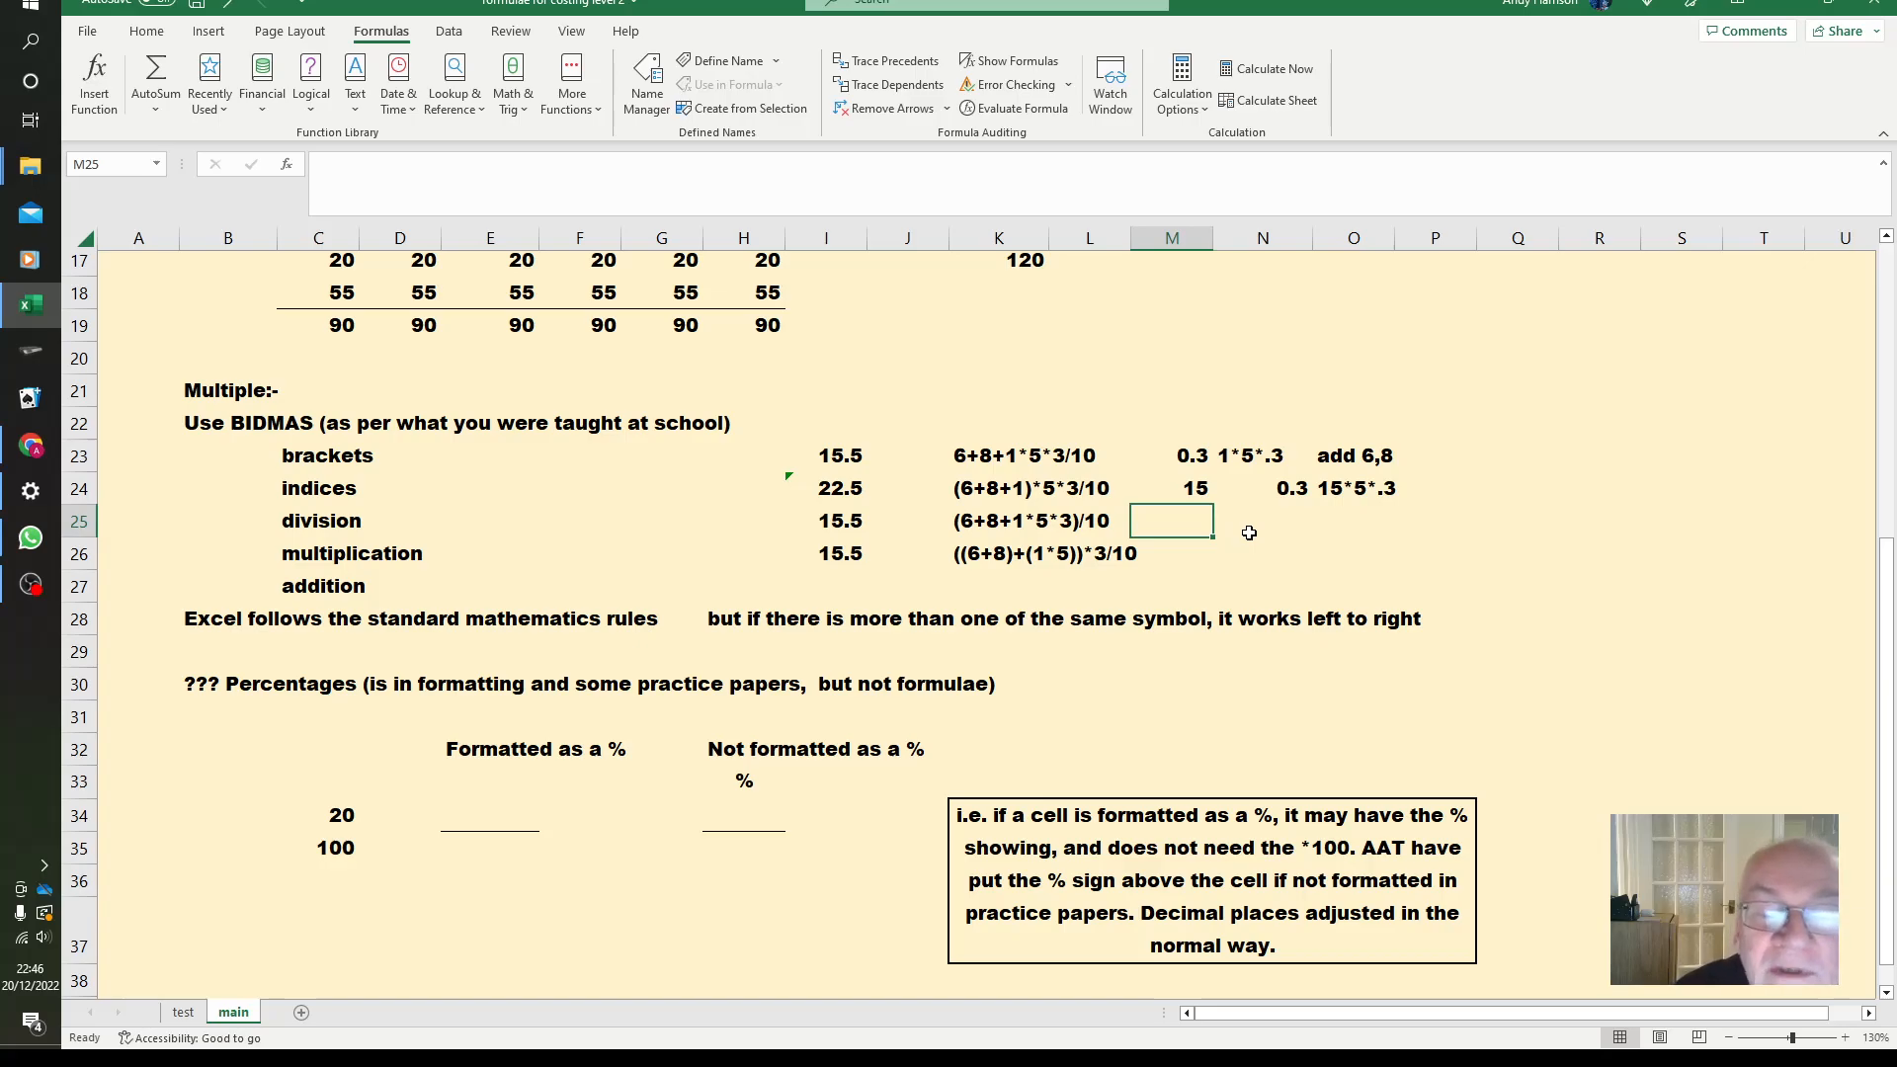
type("15")
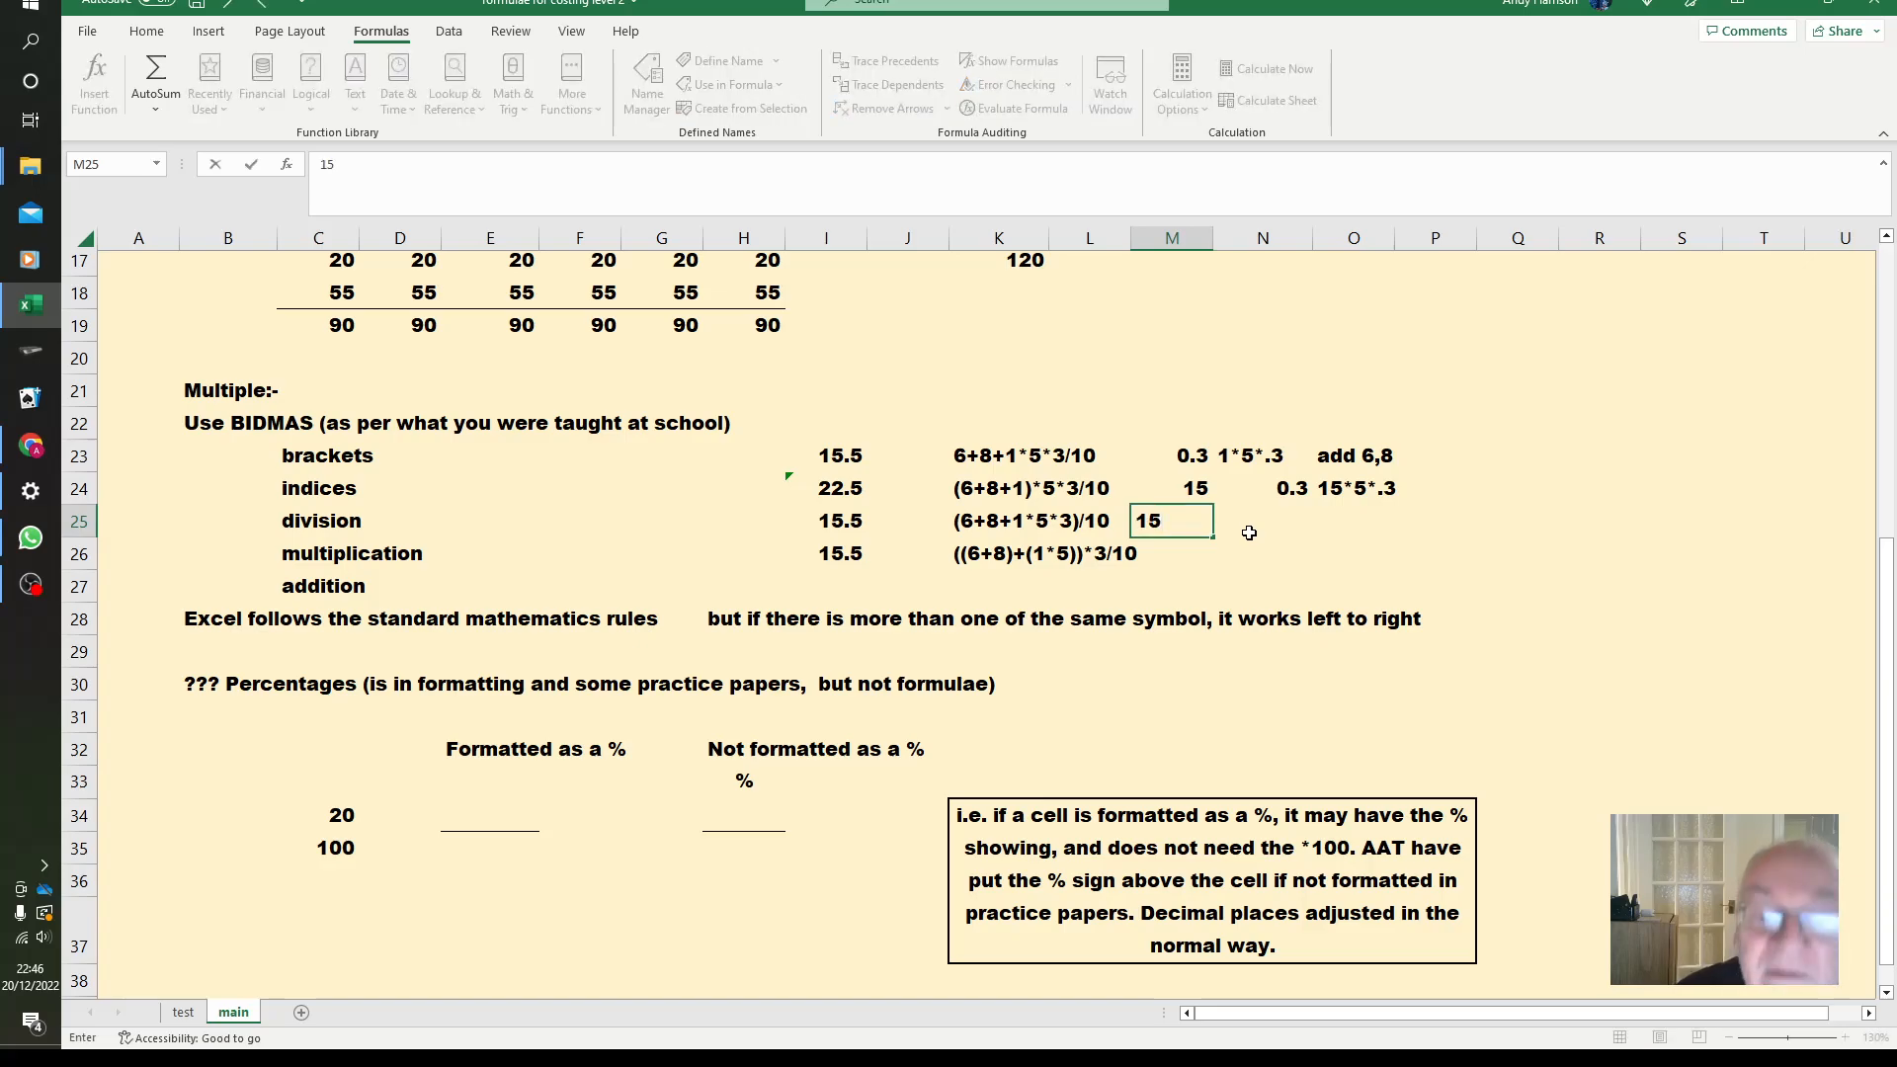
left_click(1249, 532)
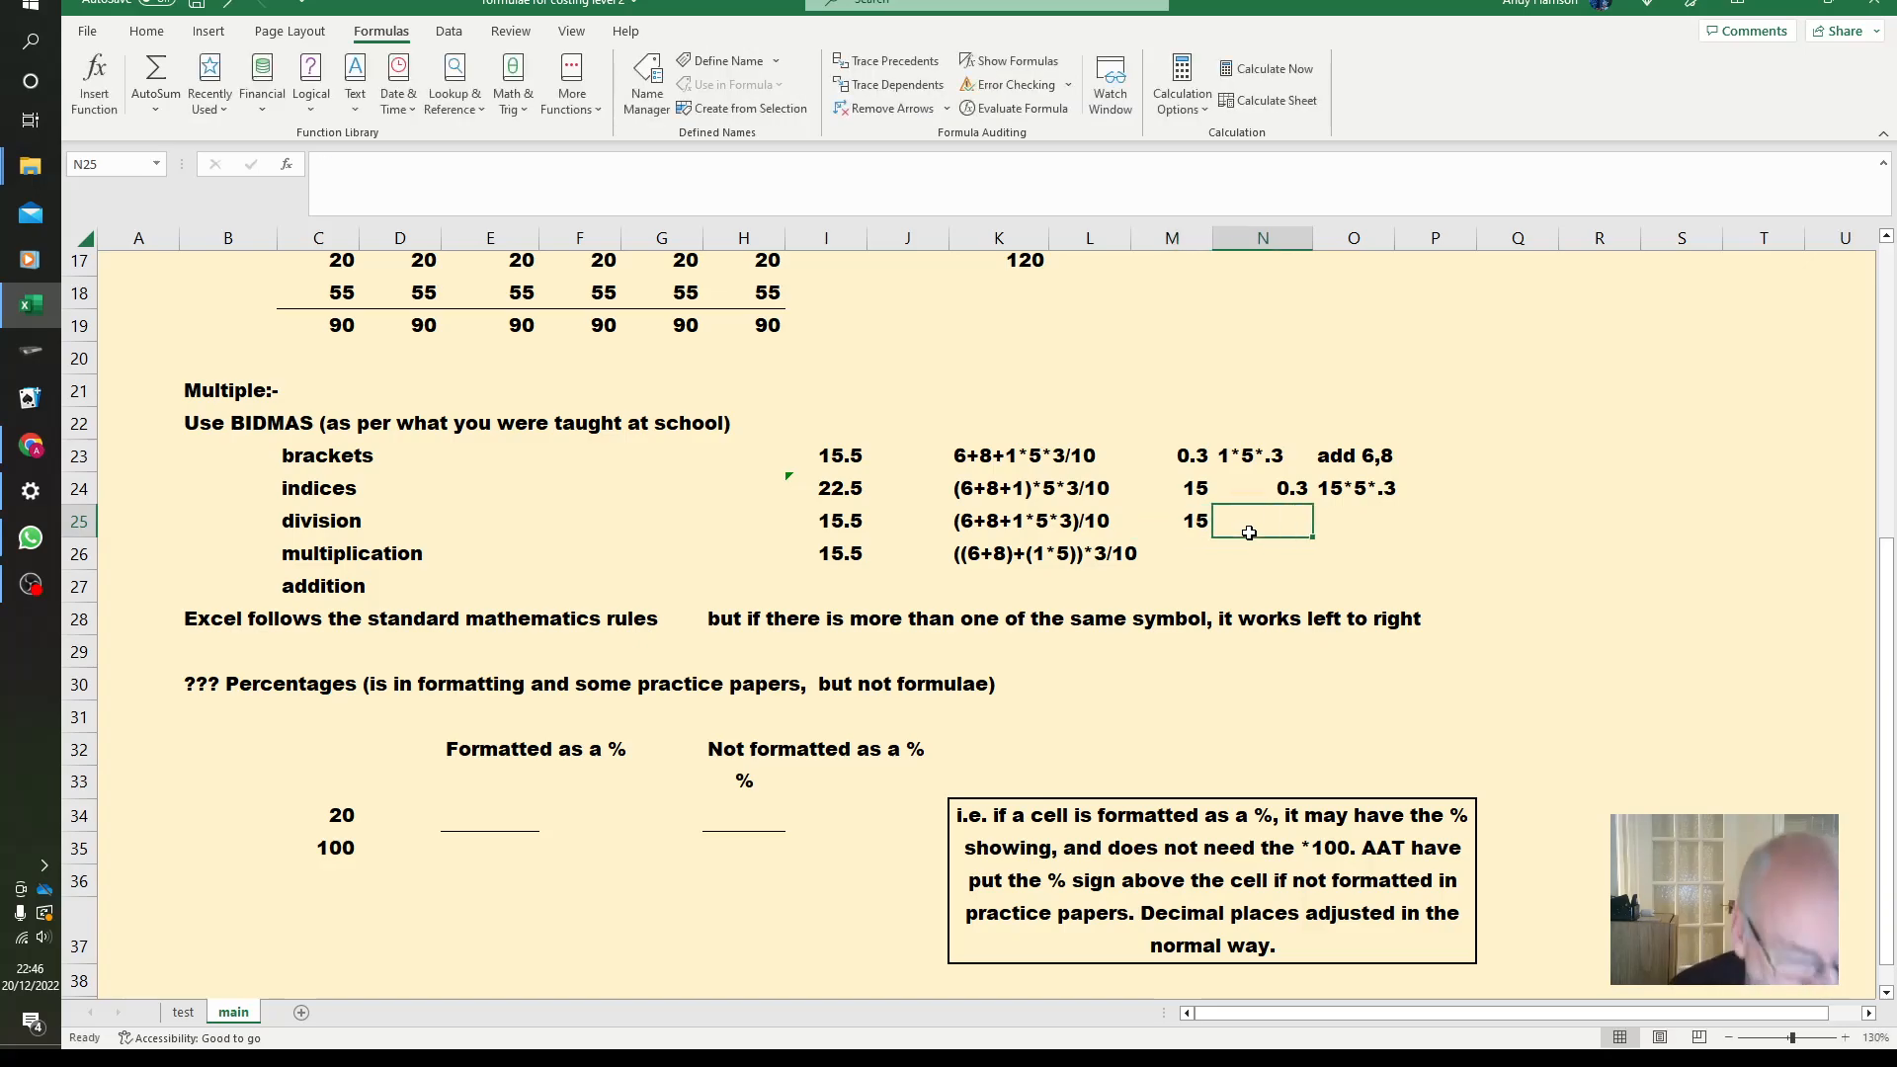
type("add")
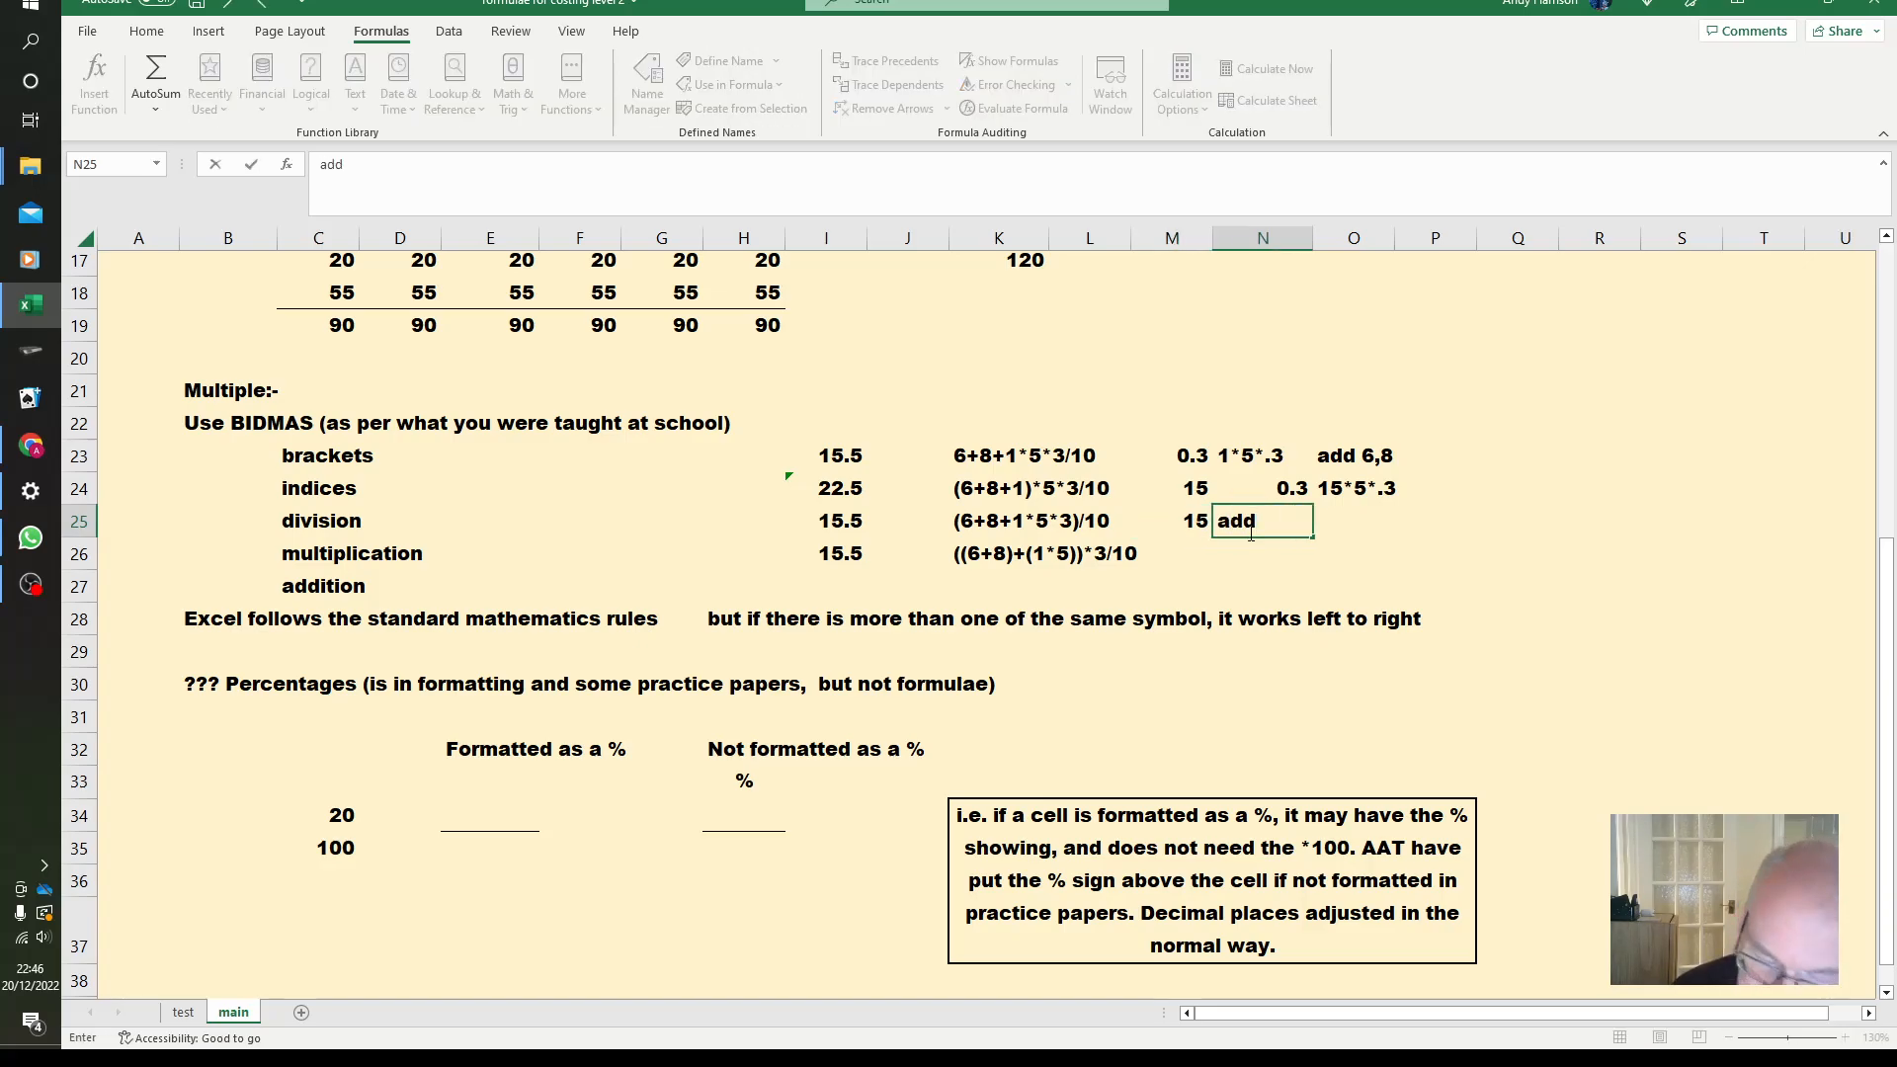
type(" 6,8")
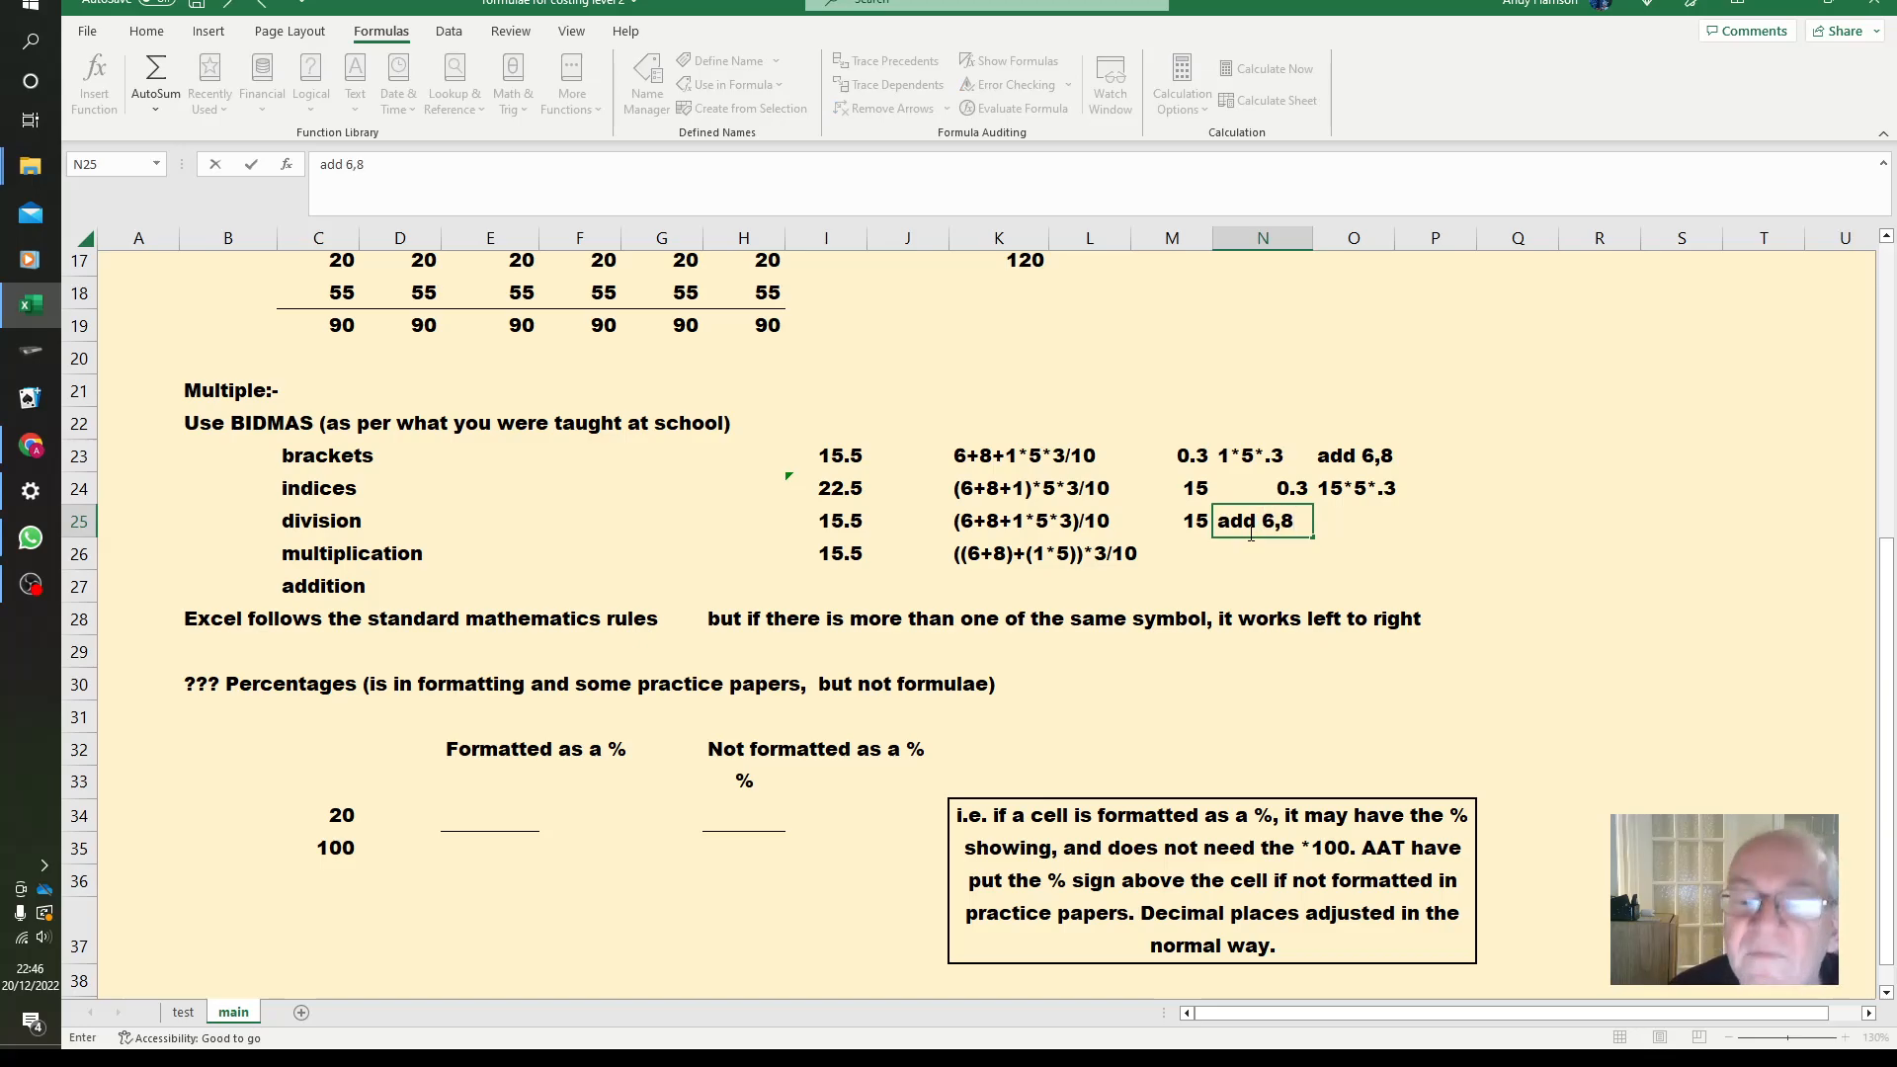
key("Tab")
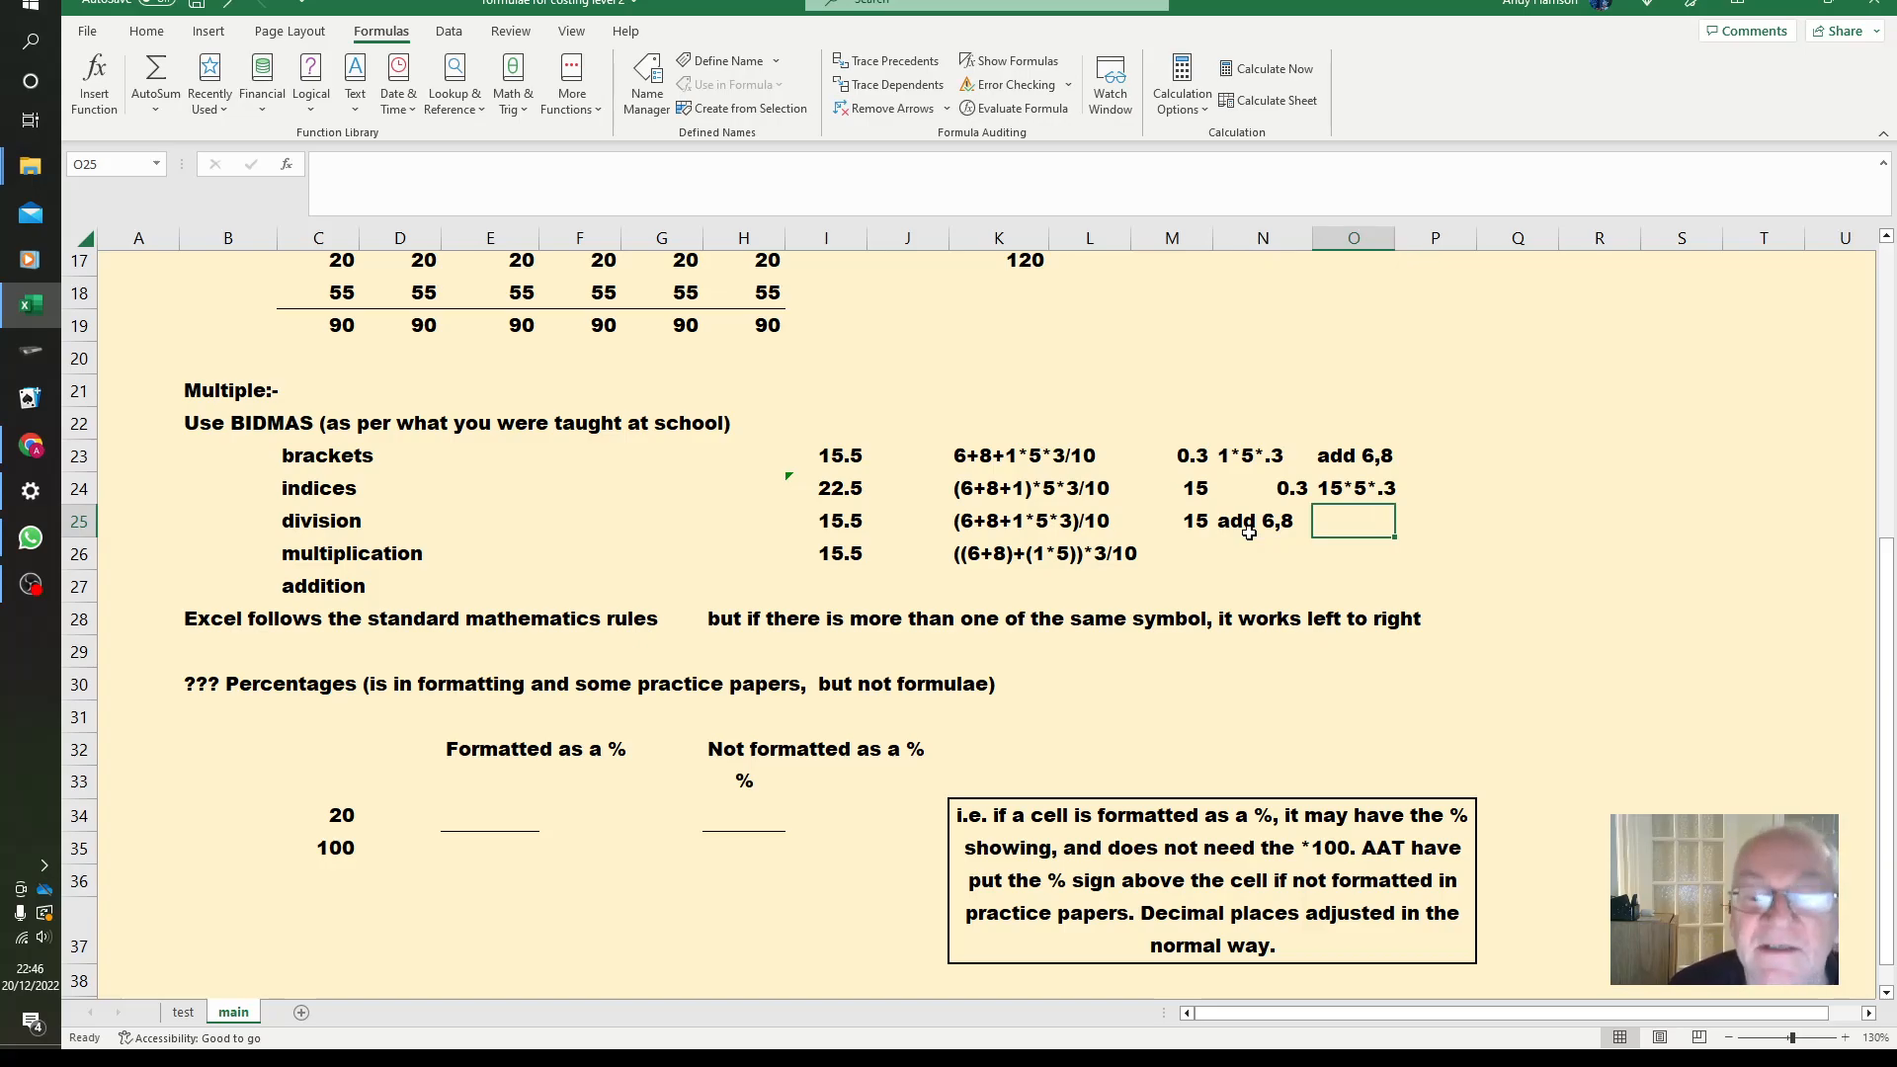
Finish the row 25 working by entering "29 divide by 10" in O25.
type("29")
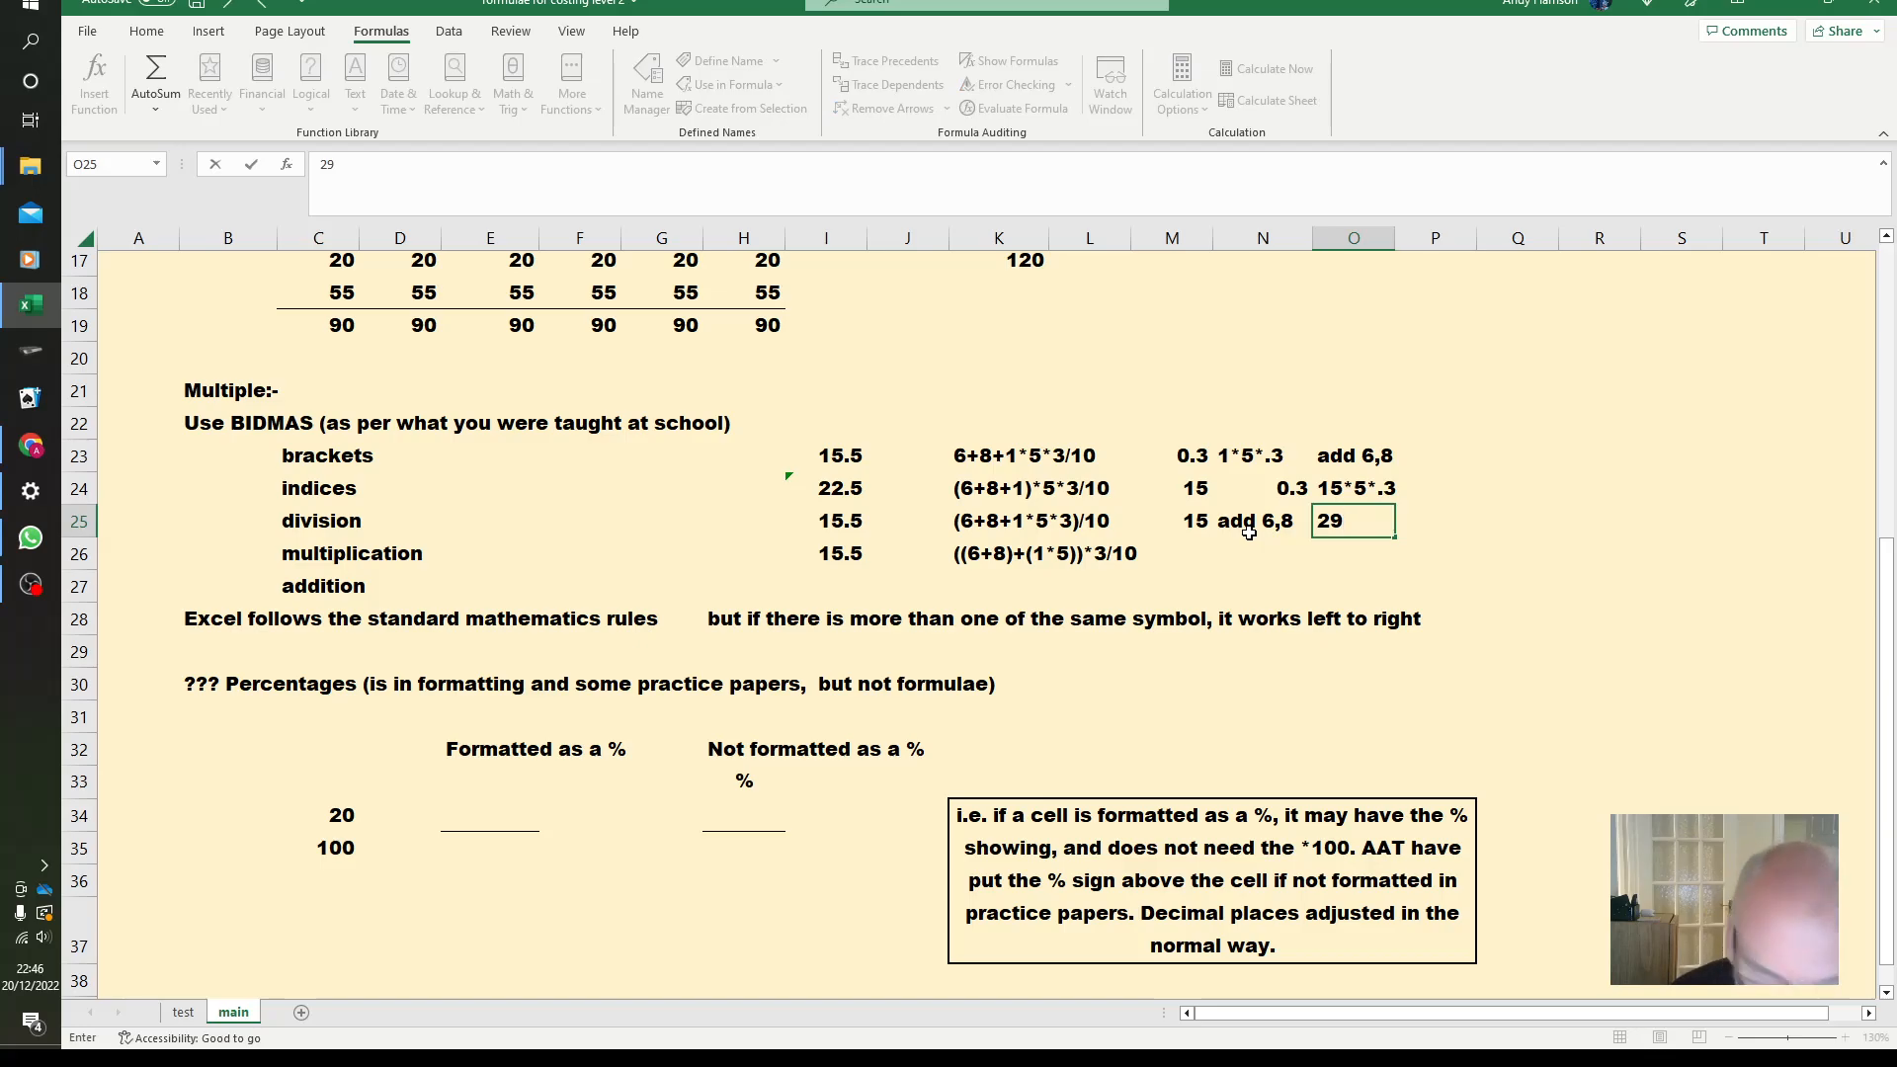
type(" divide")
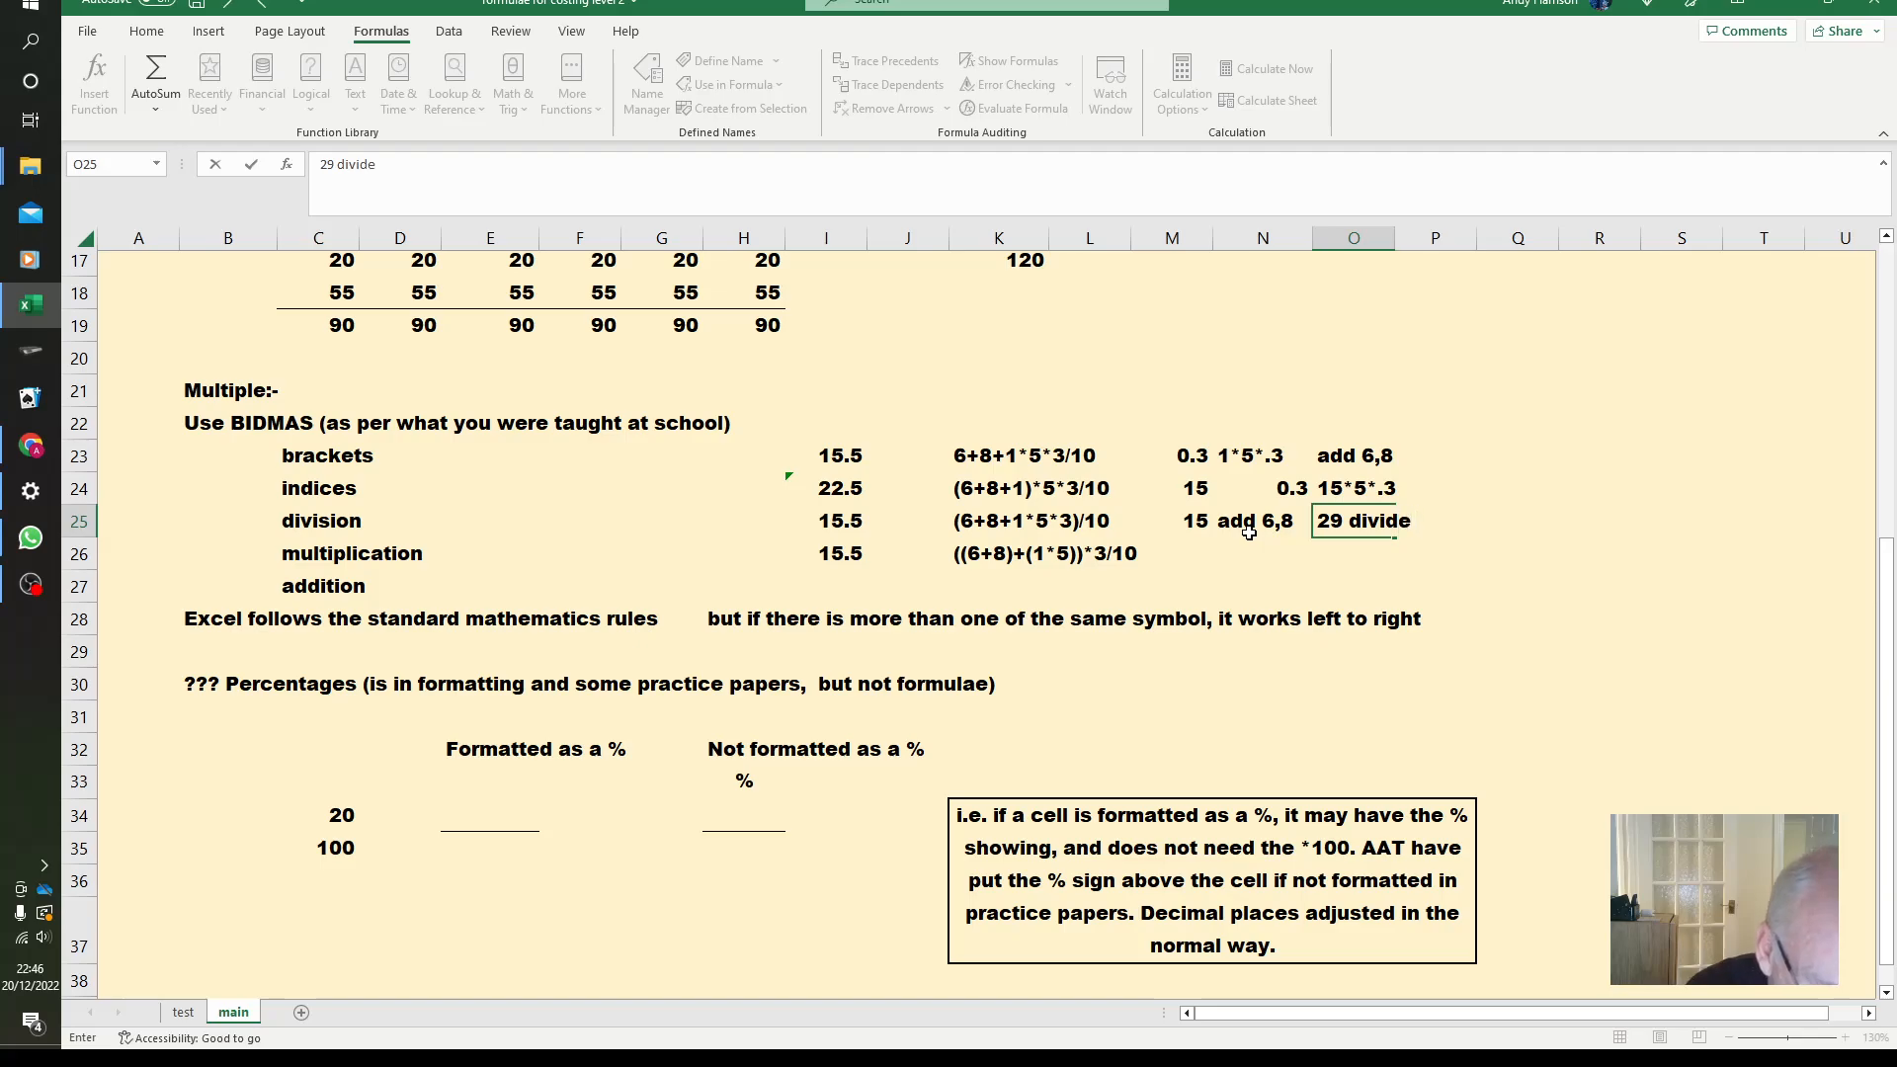
type(" by 10")
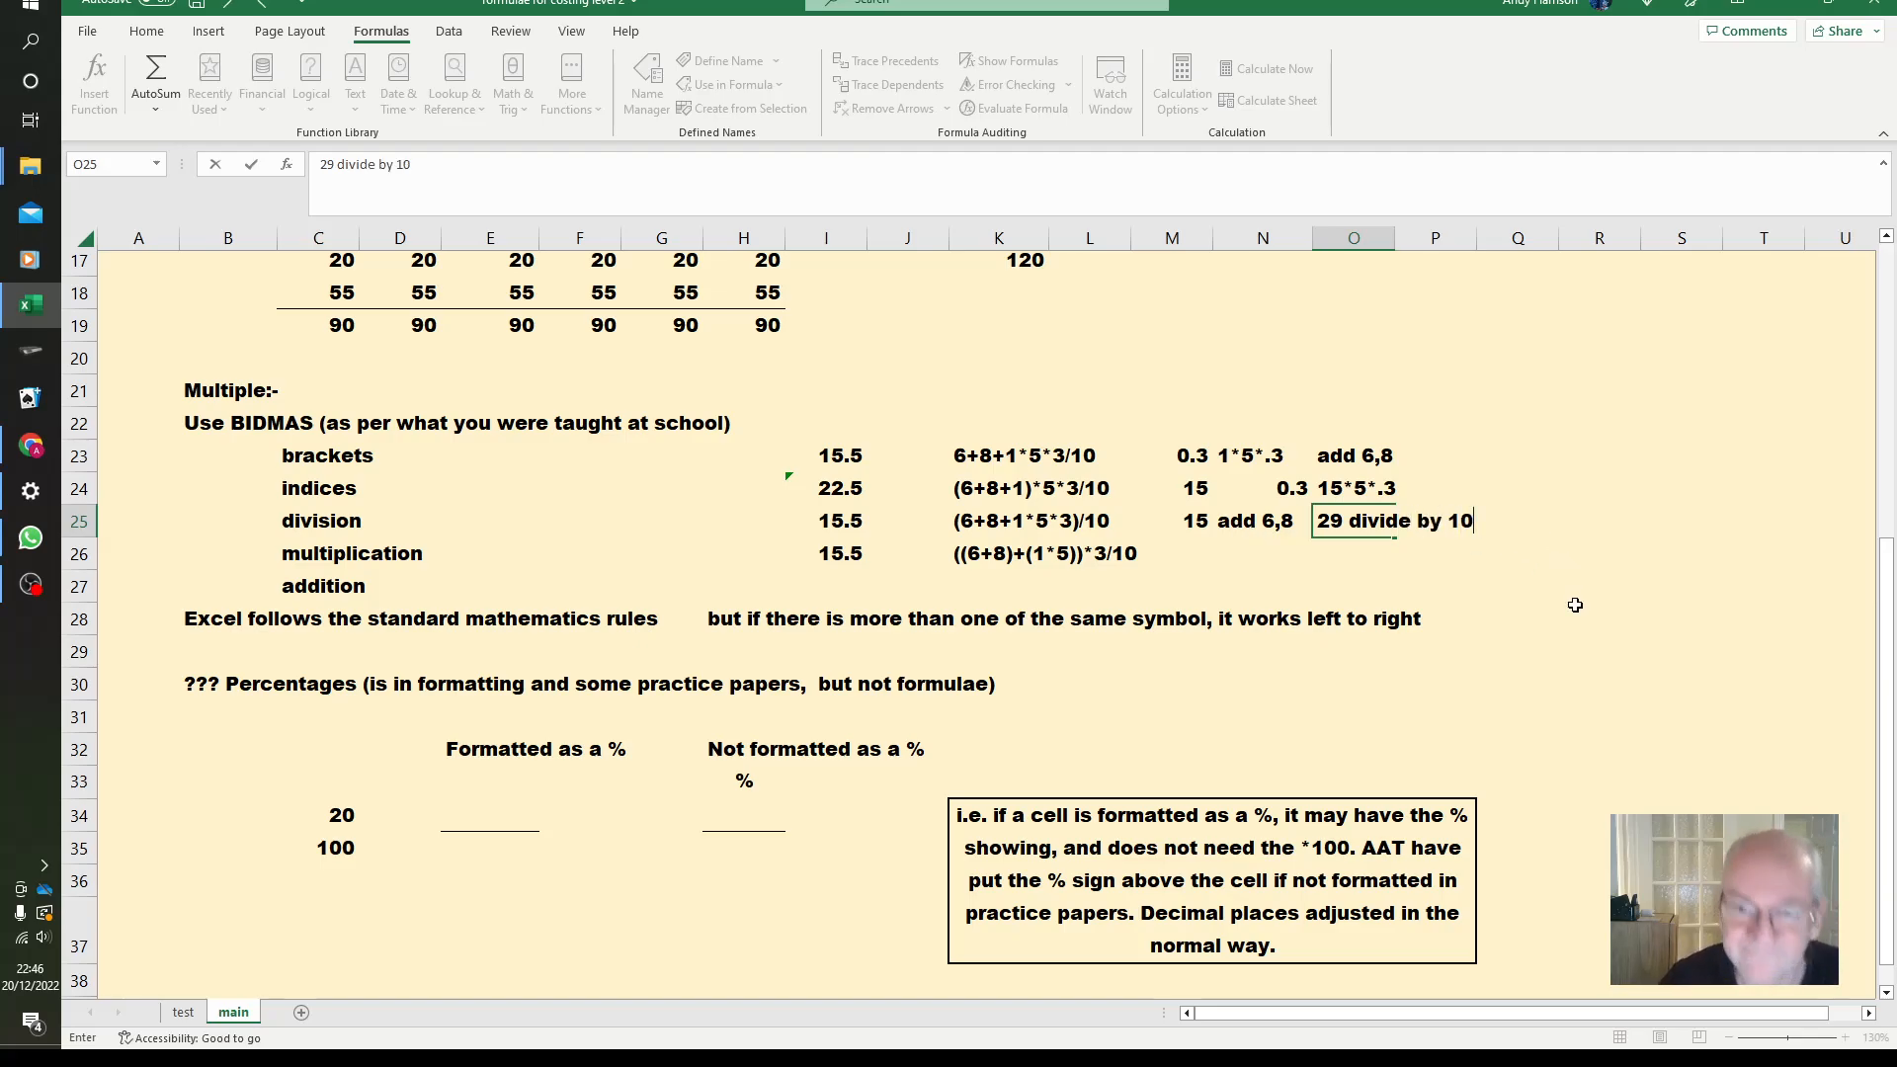
key("Return")
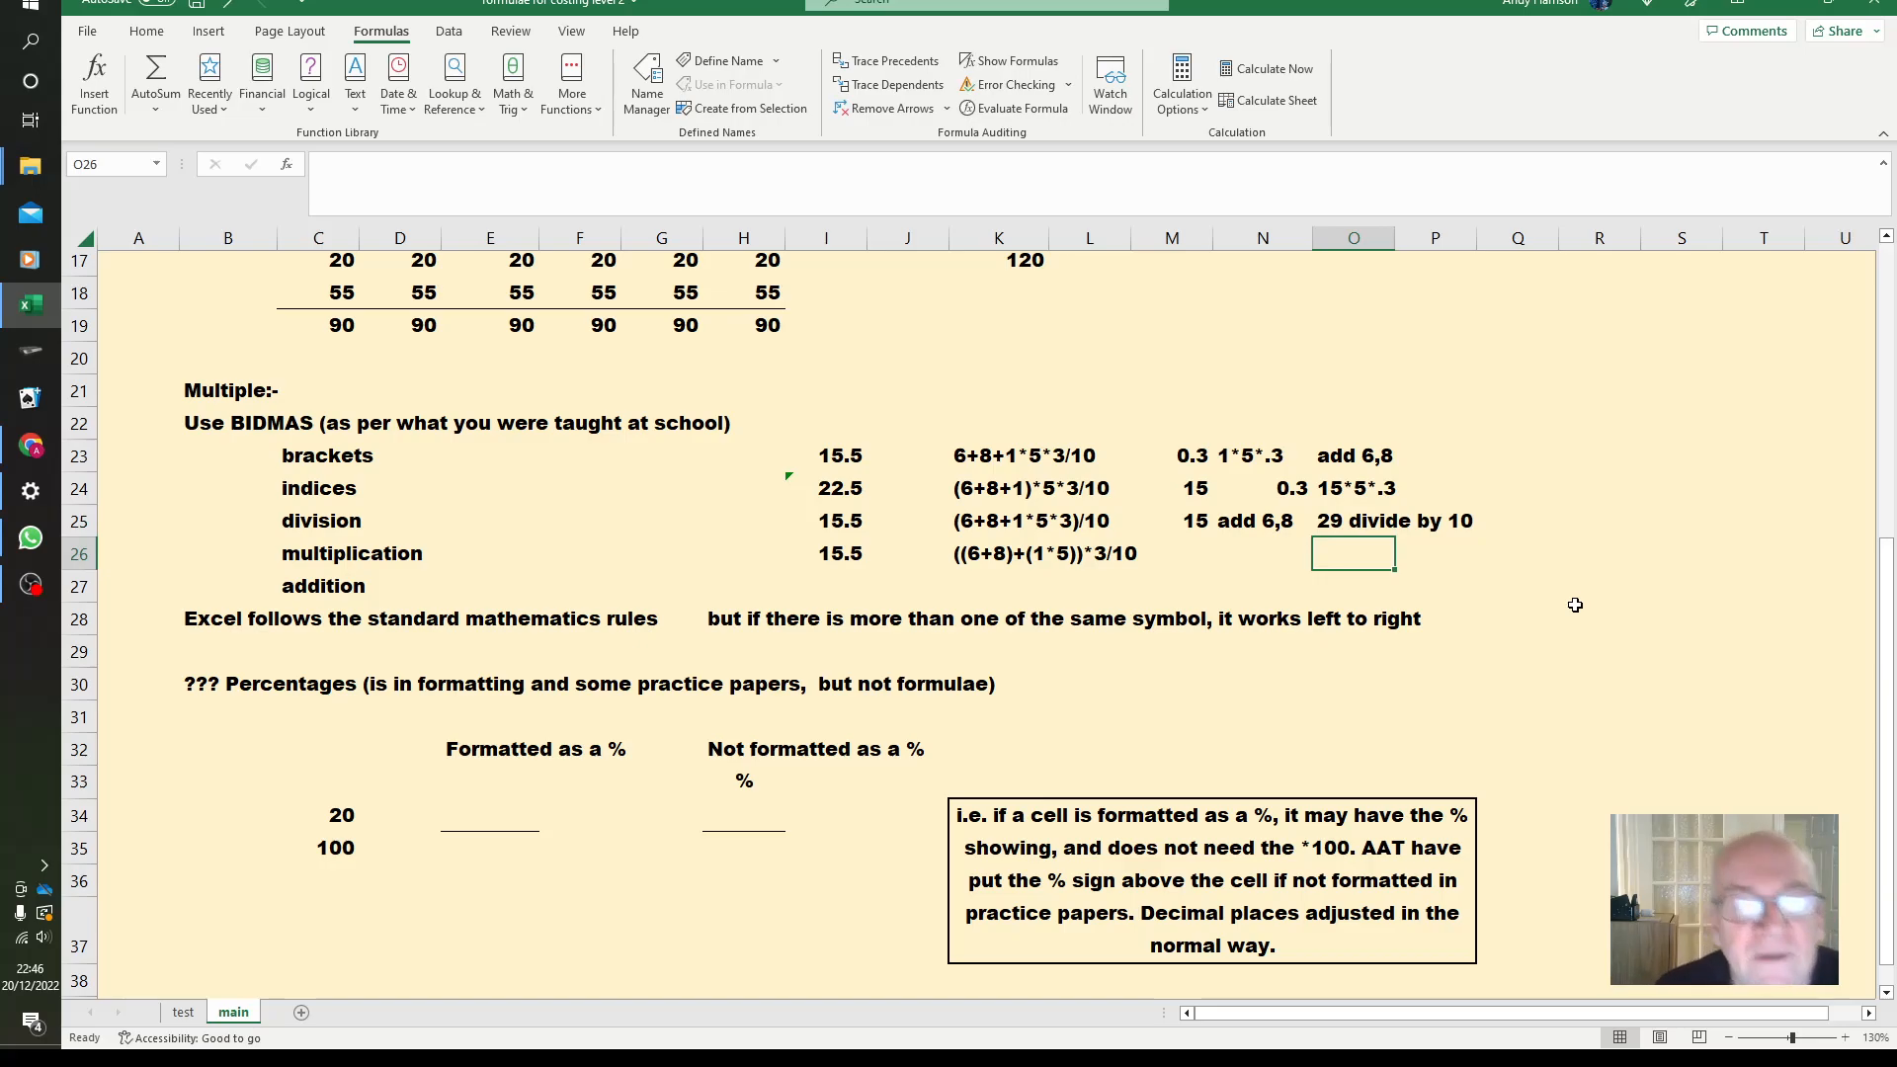
Add brackets to the formula in I25 so it reads =(6+8+1*5*3)/10.
left_click(833, 526)
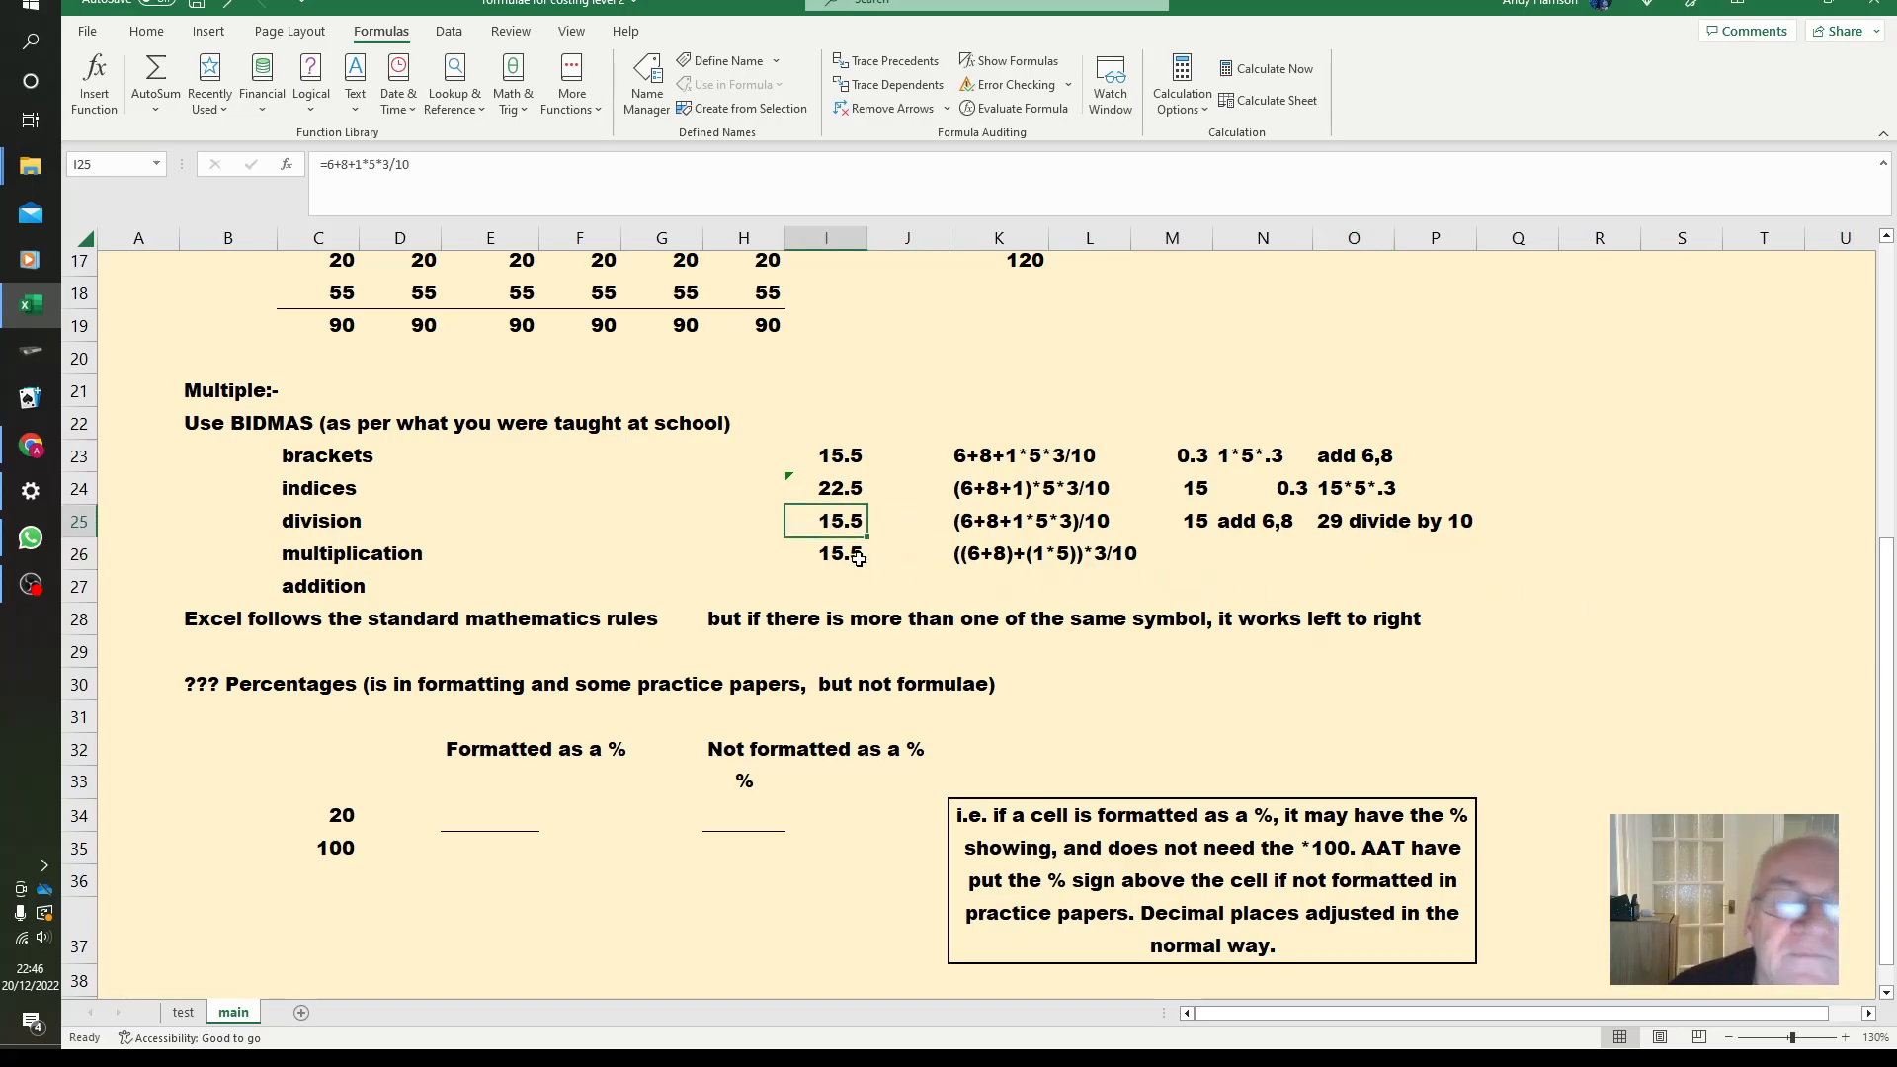
left_click(330, 166)
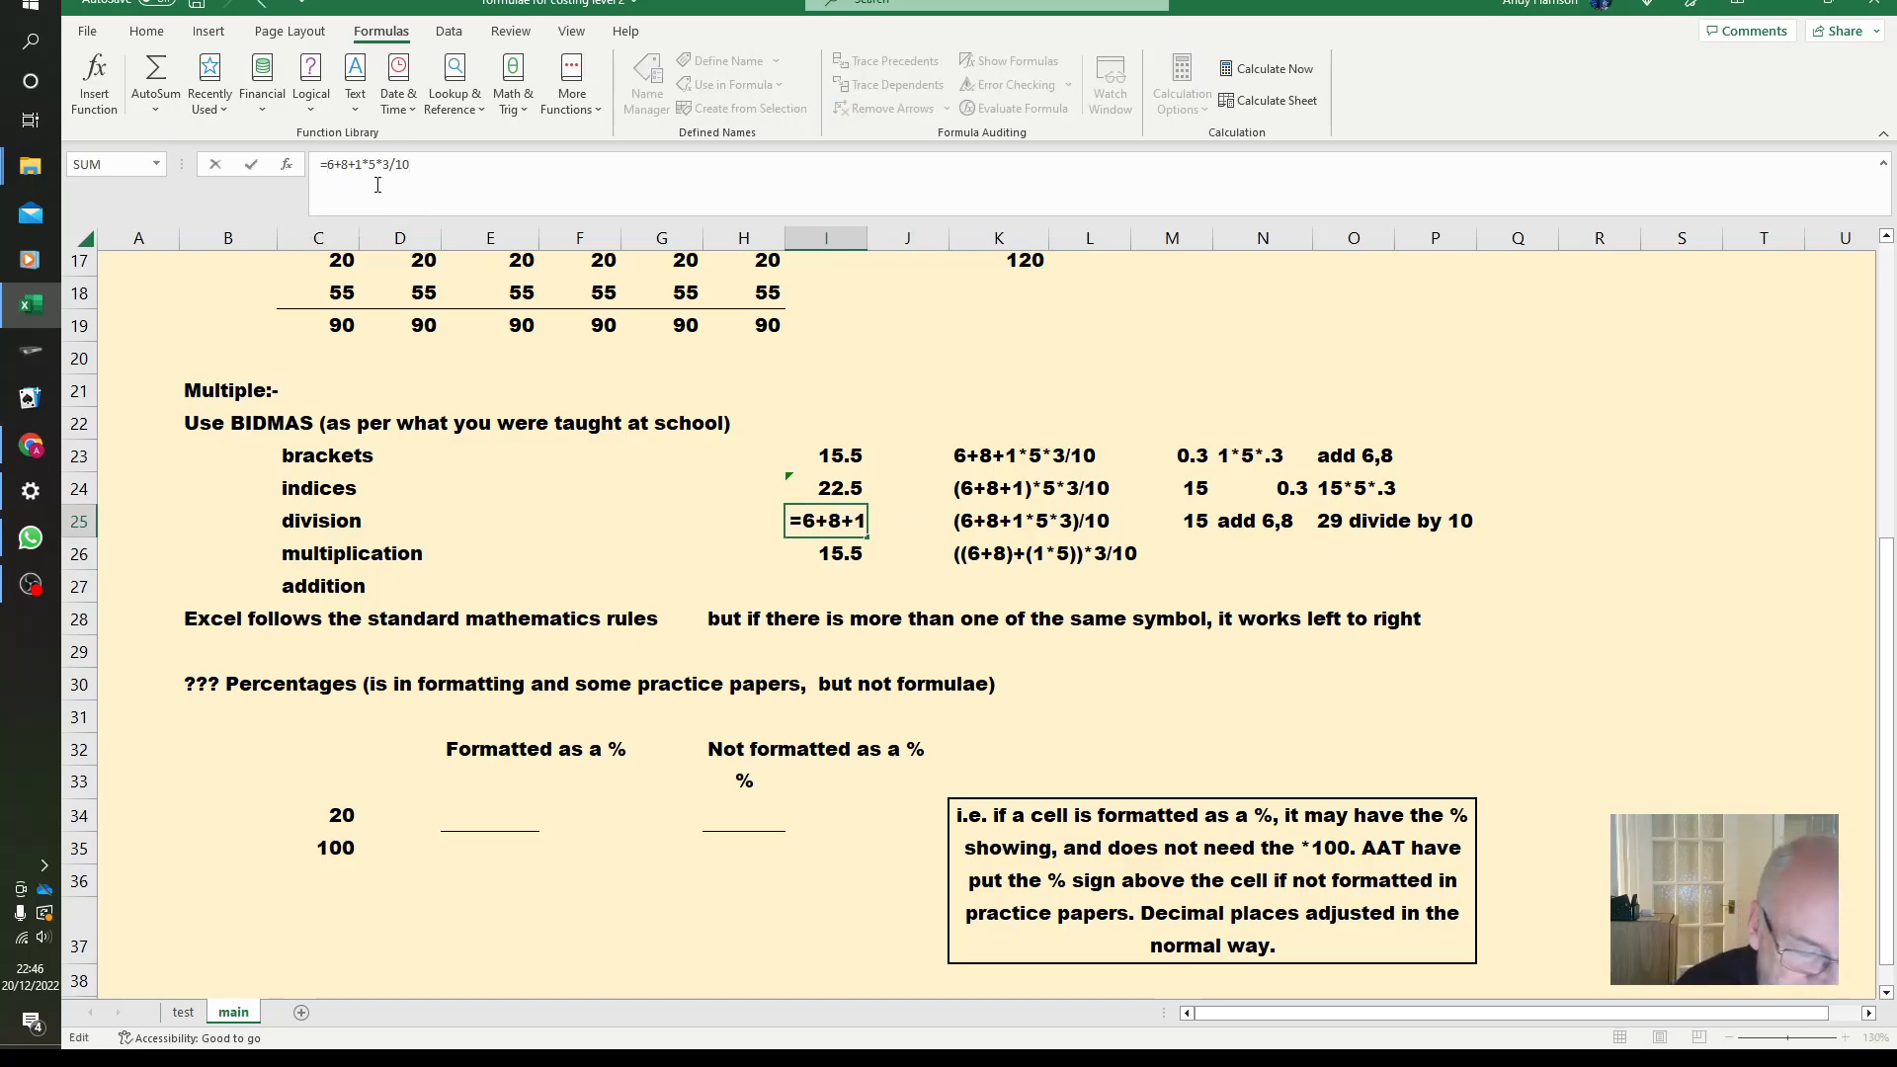
type("(")
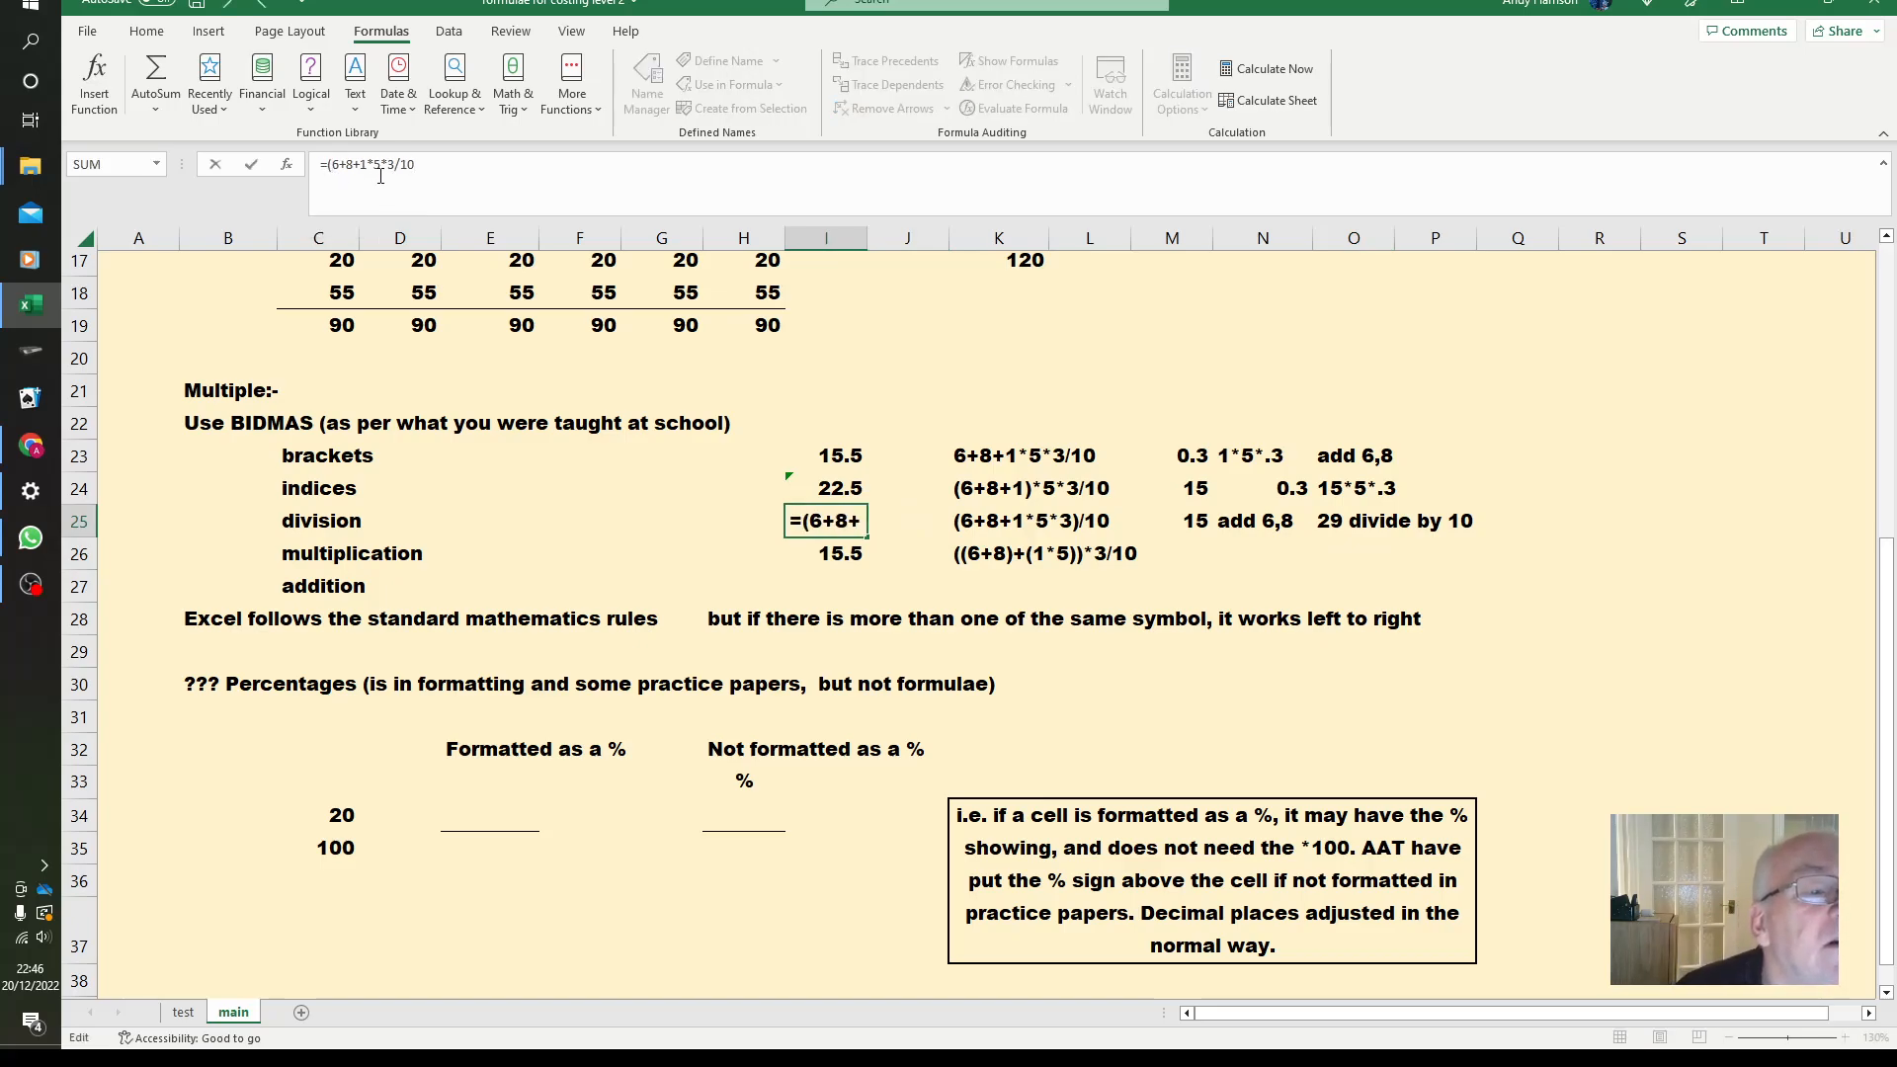
left_click(392, 164)
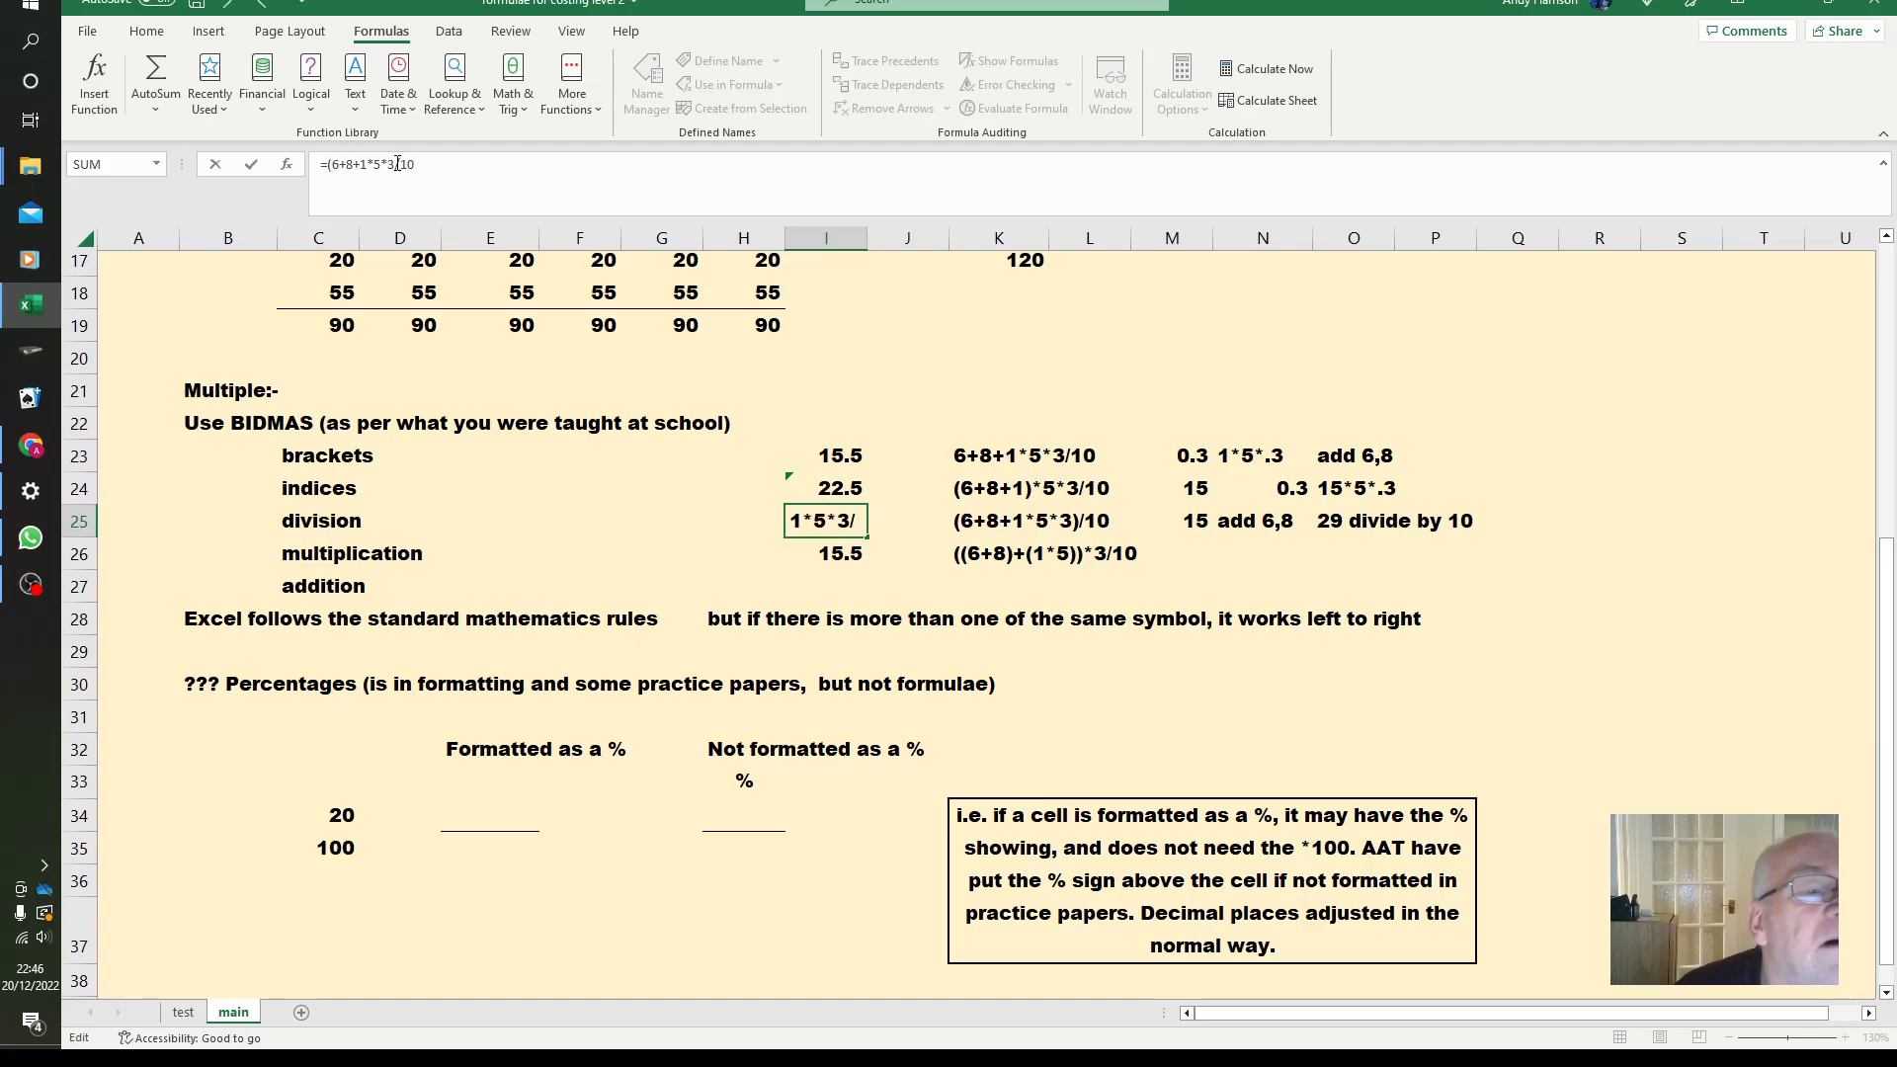
type(")")
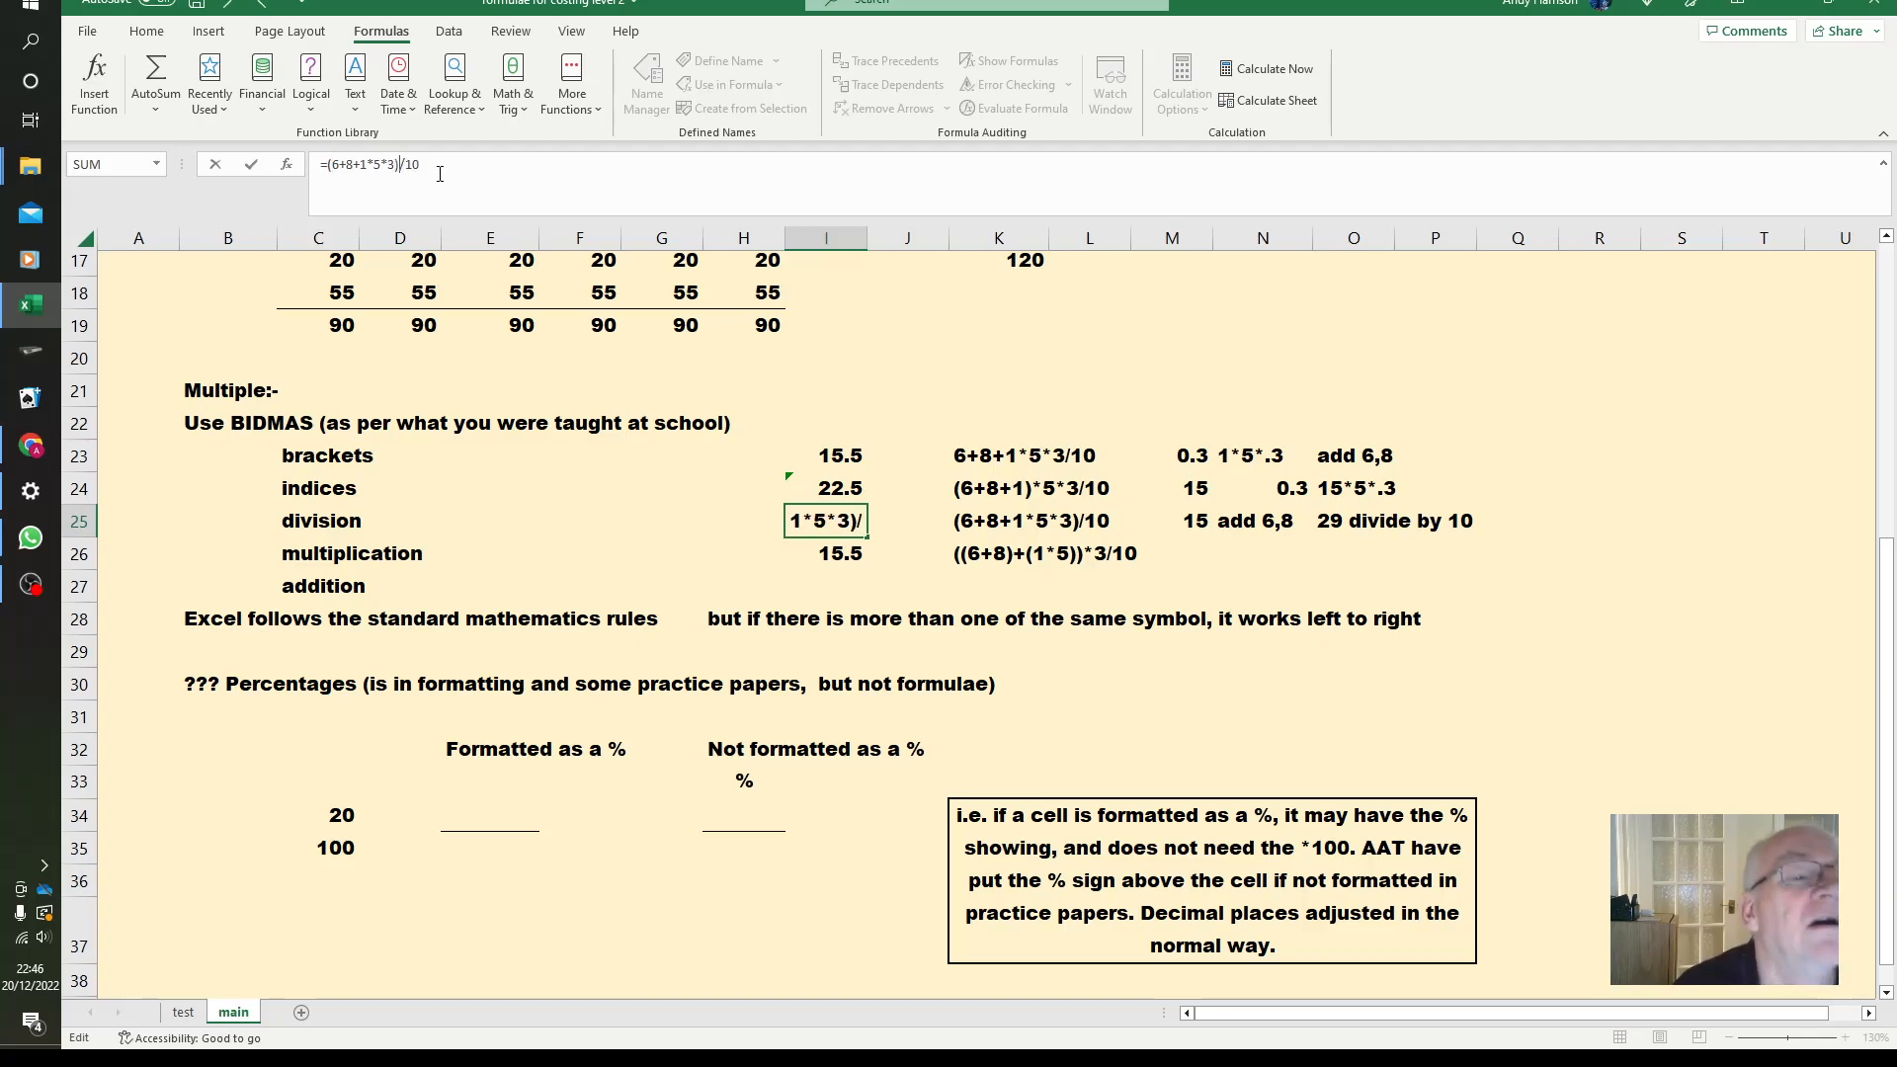
key("Return")
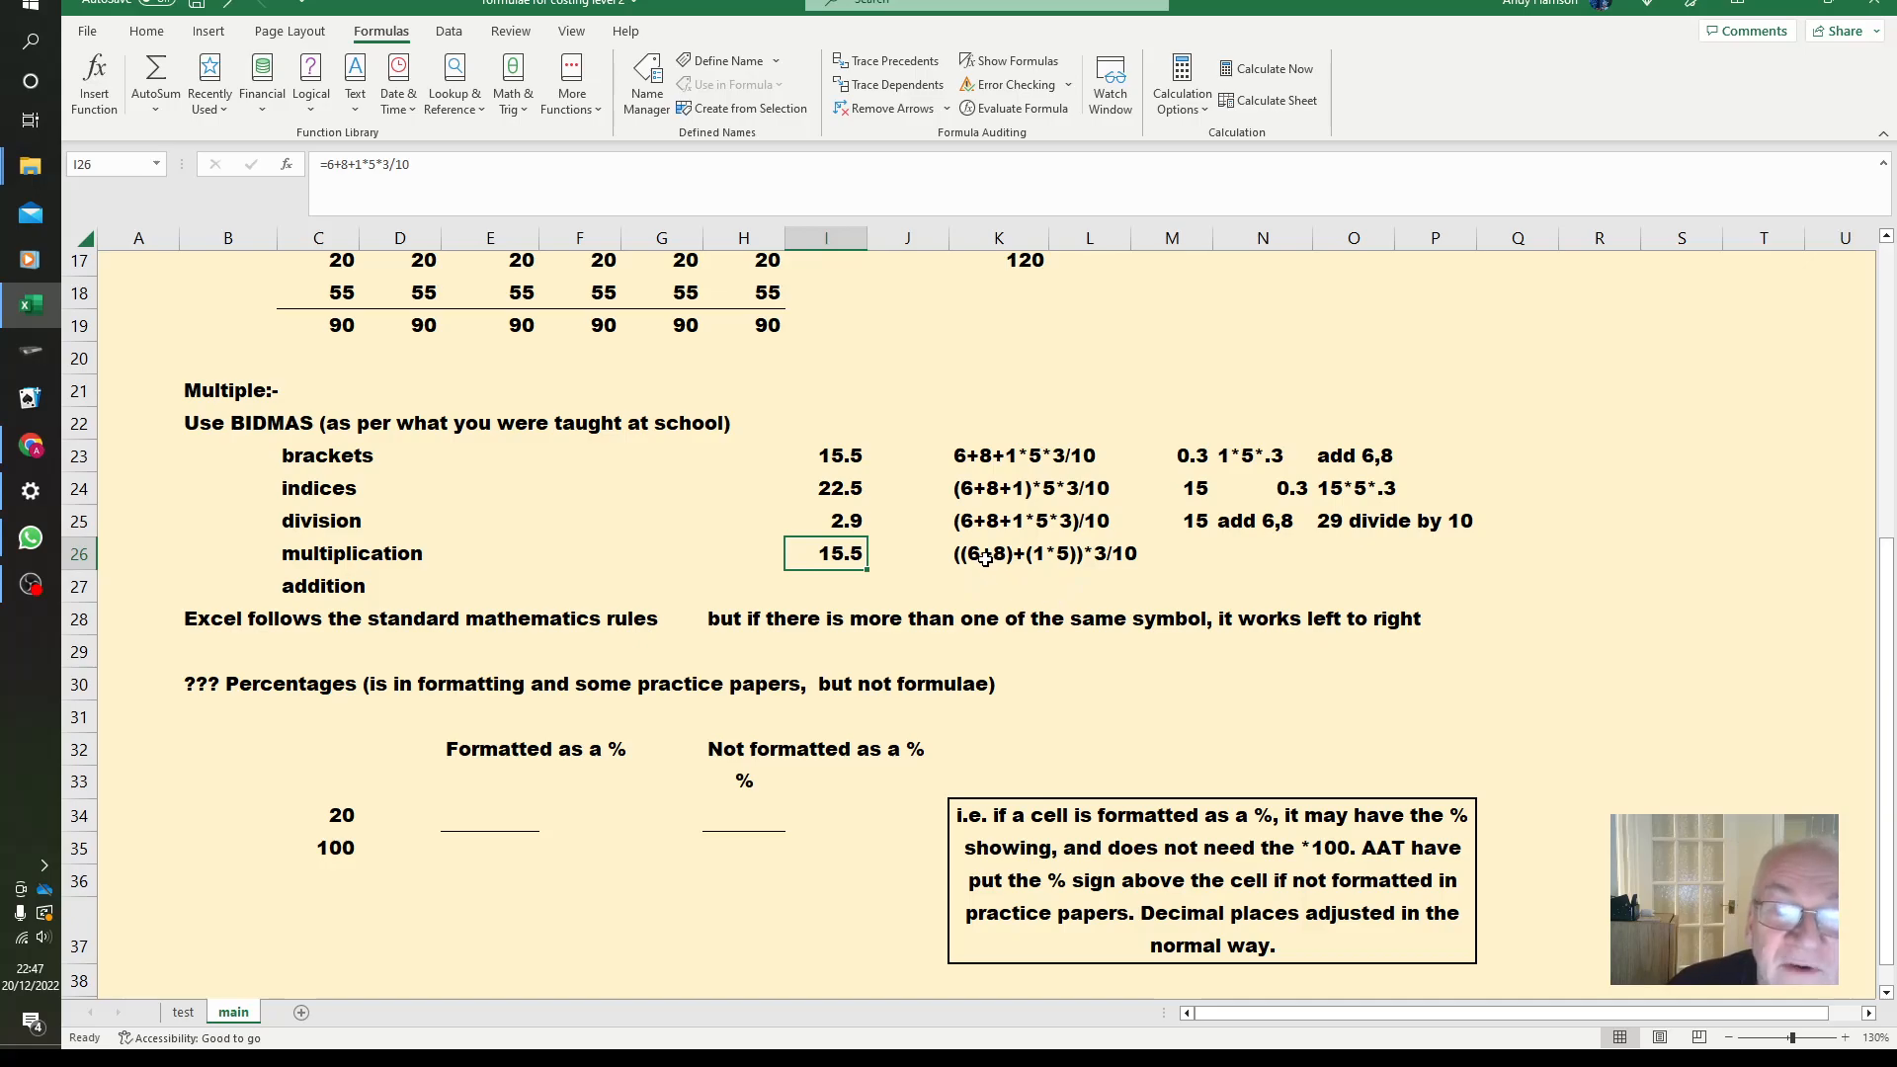
Note the working for ((6+8)+(1*5))*3/10 in row 26: 14 in M26, 5 in N26, 14+5 in O26, .3 in P26 and 19*.3 in Q26.
left_click(1200, 547)
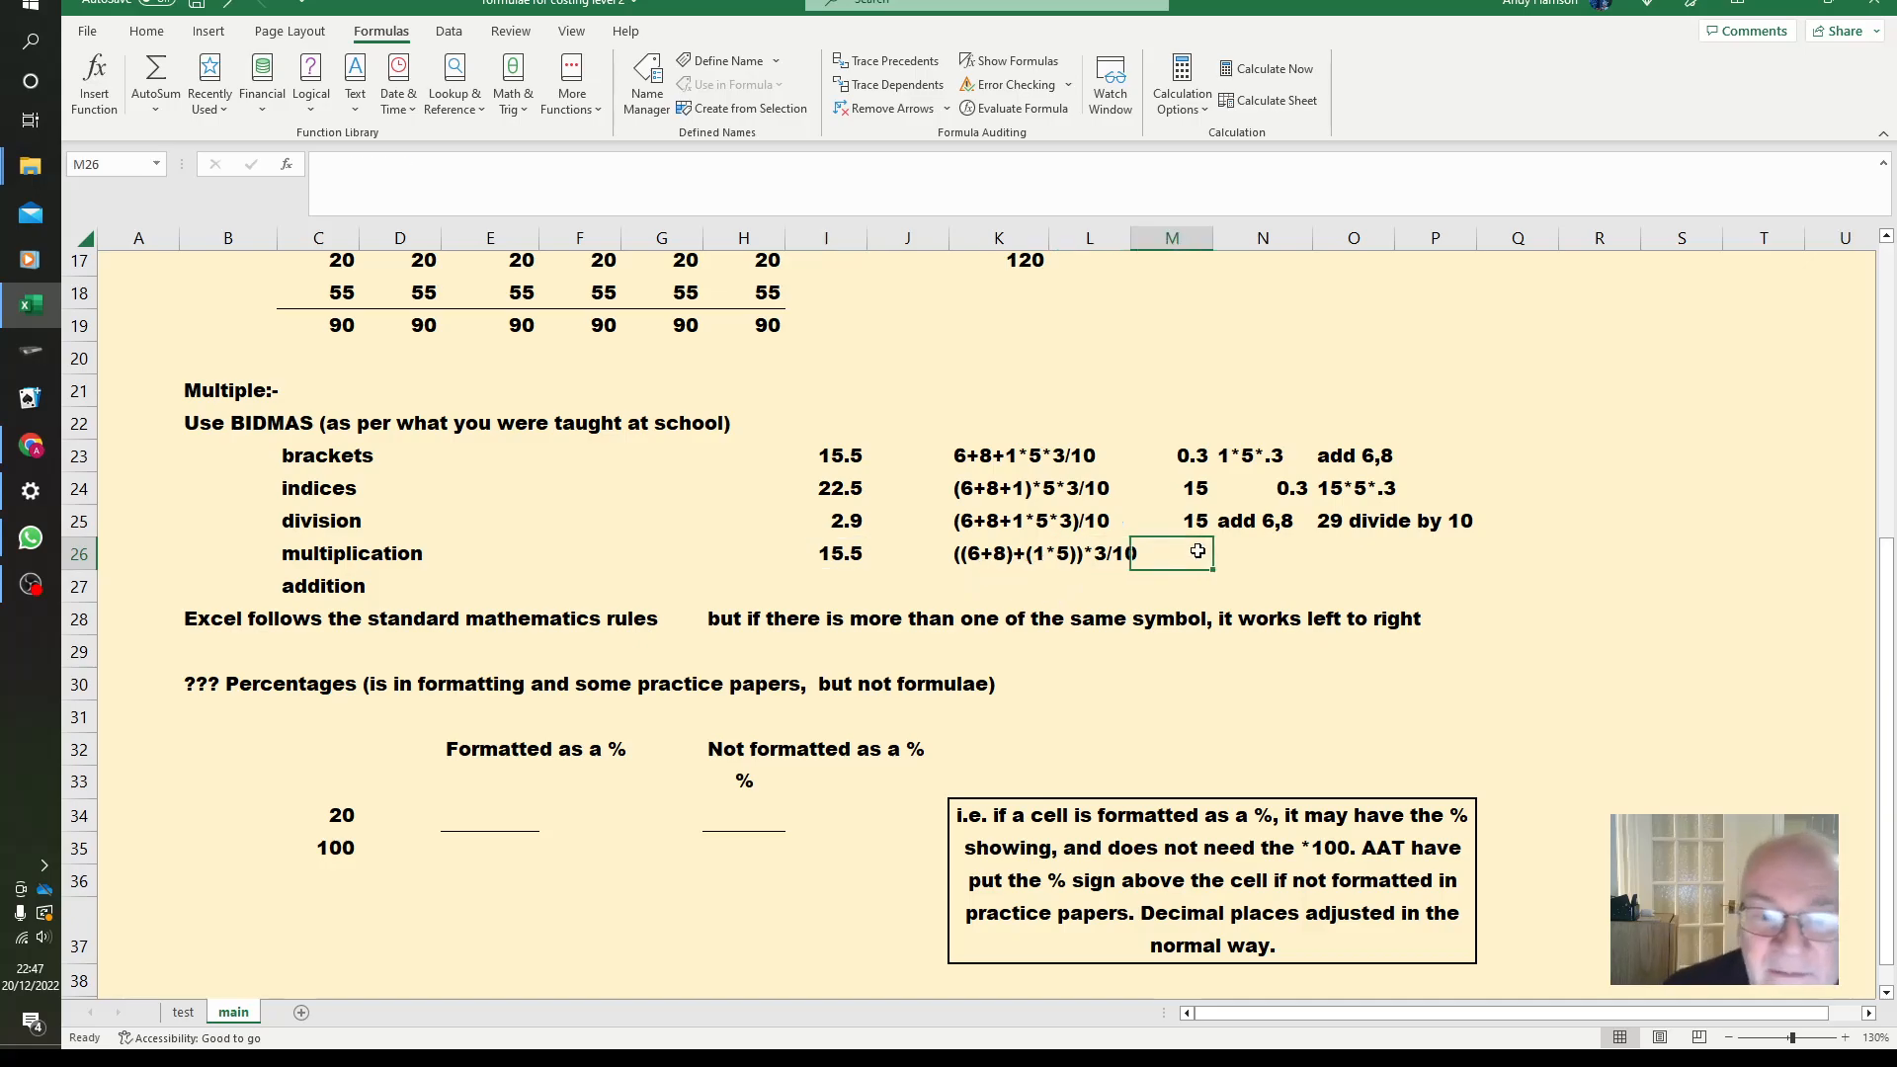
type("14")
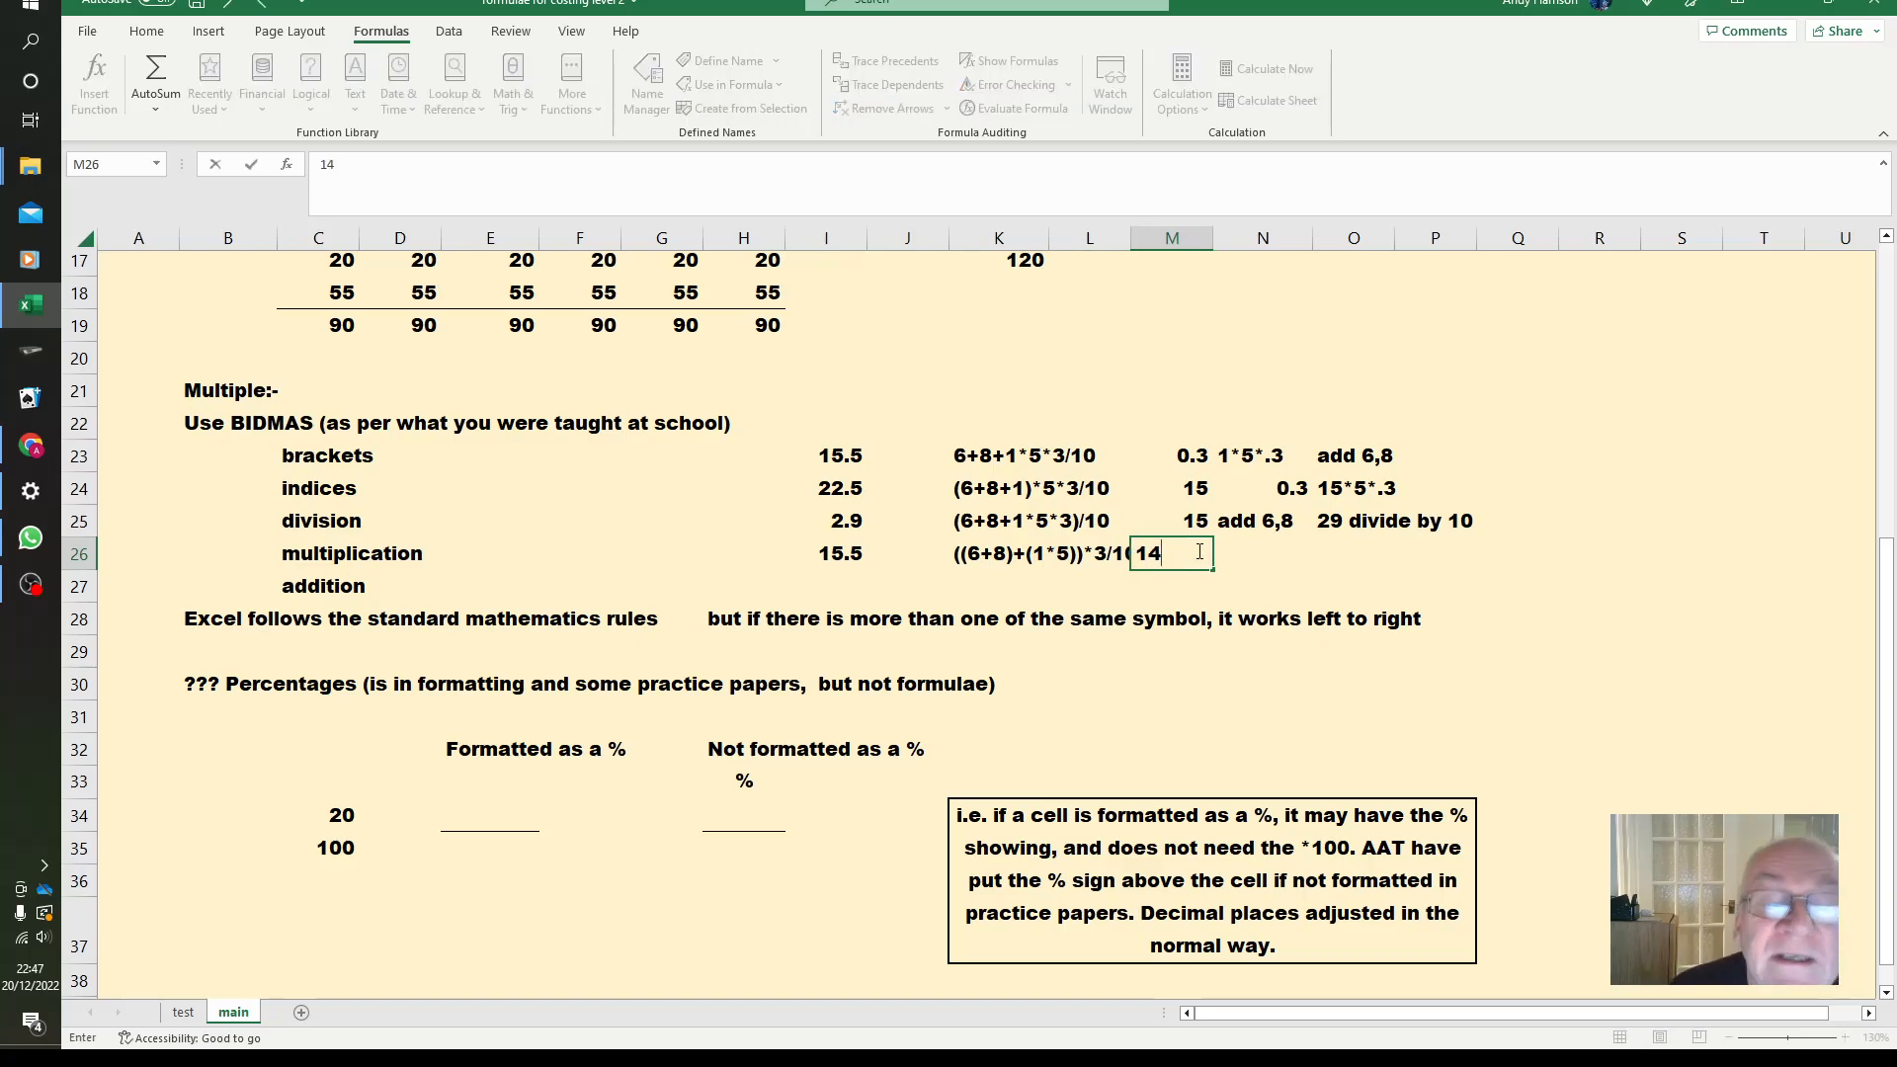
key("Tab")
type("5")
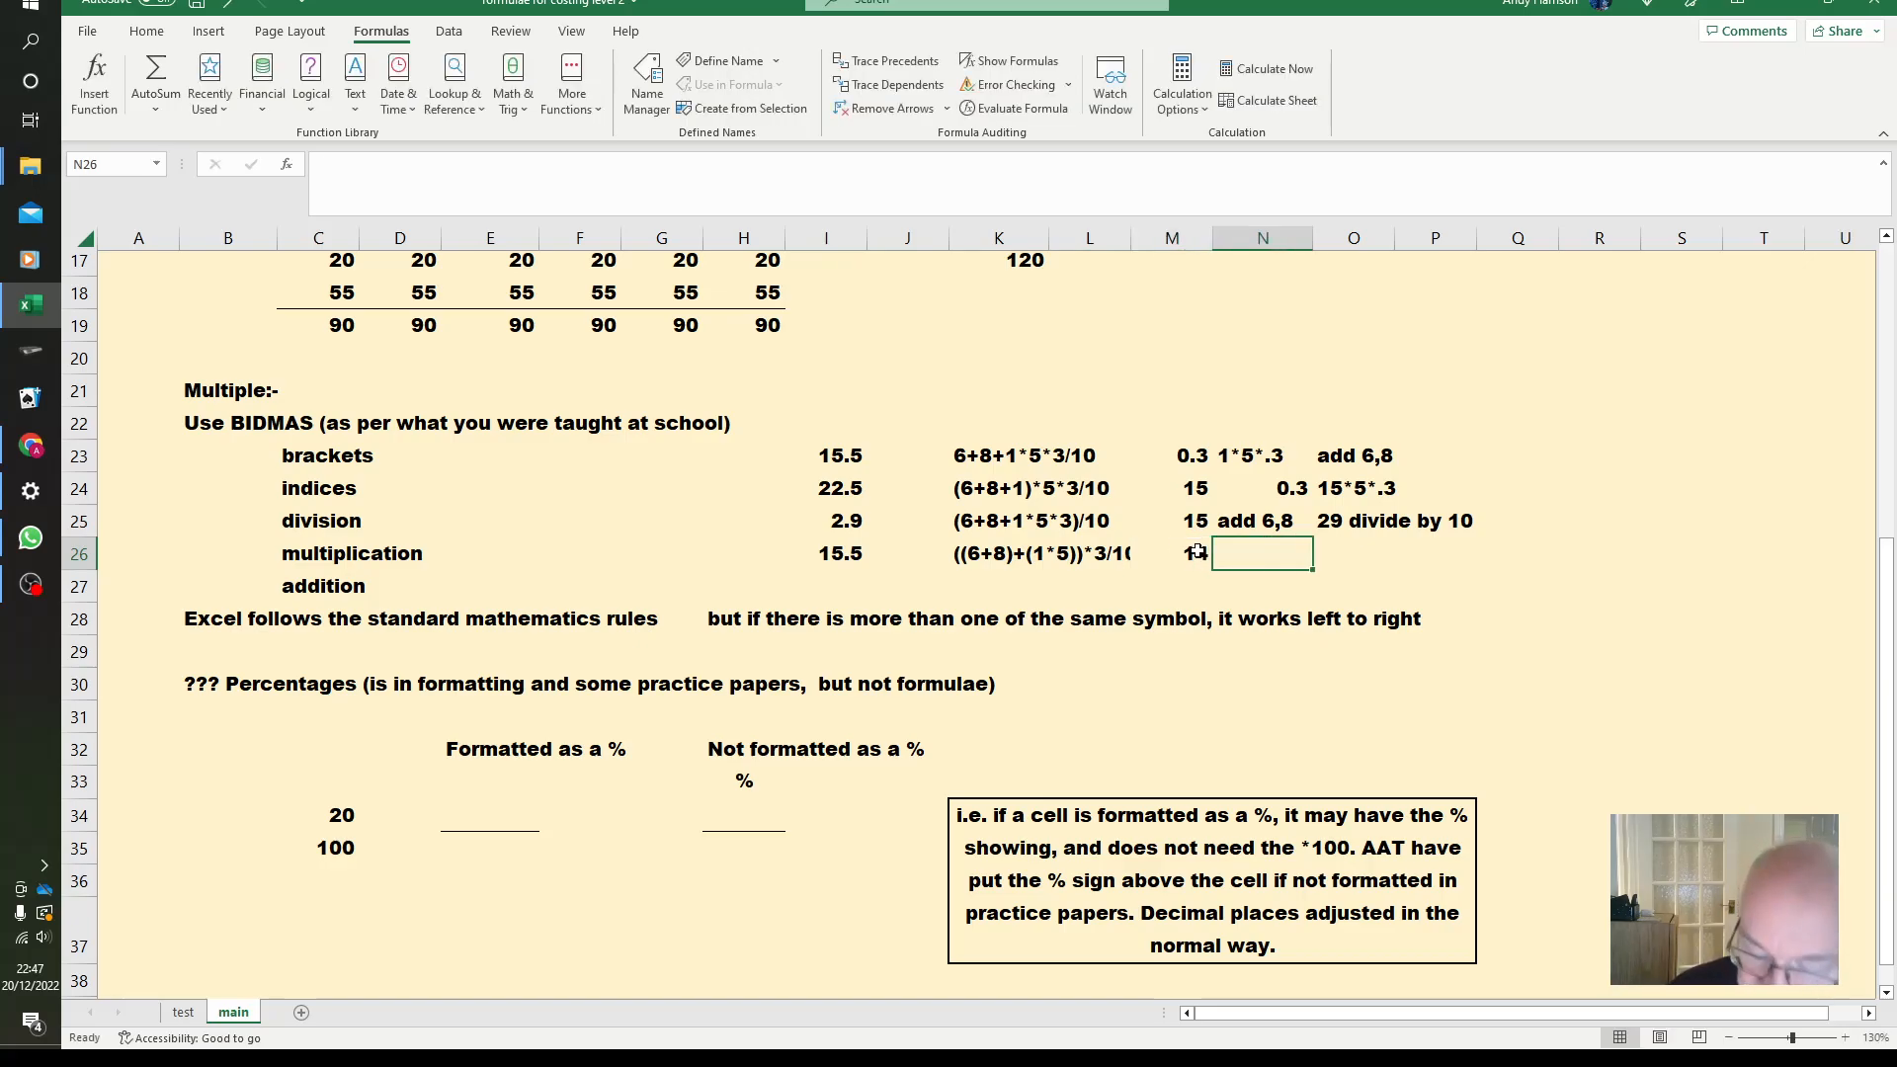
key("Tab")
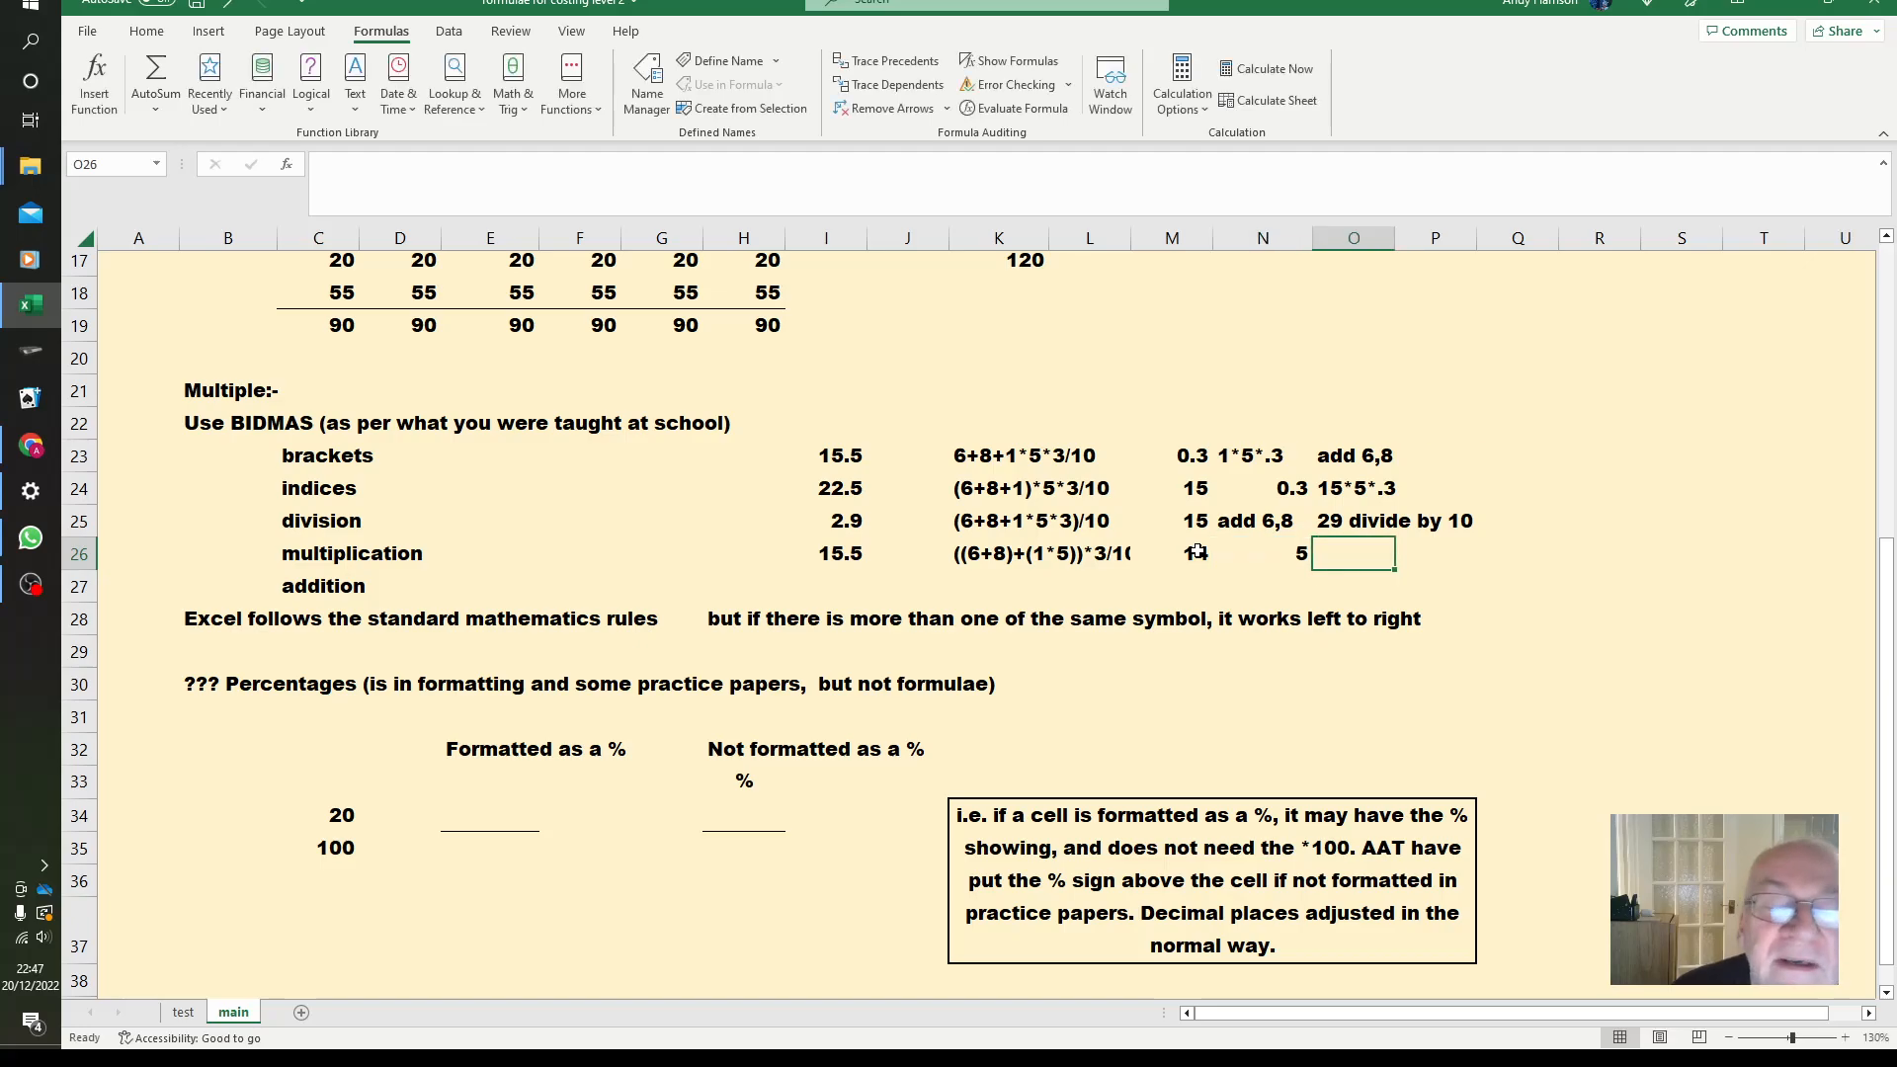
type("14+5")
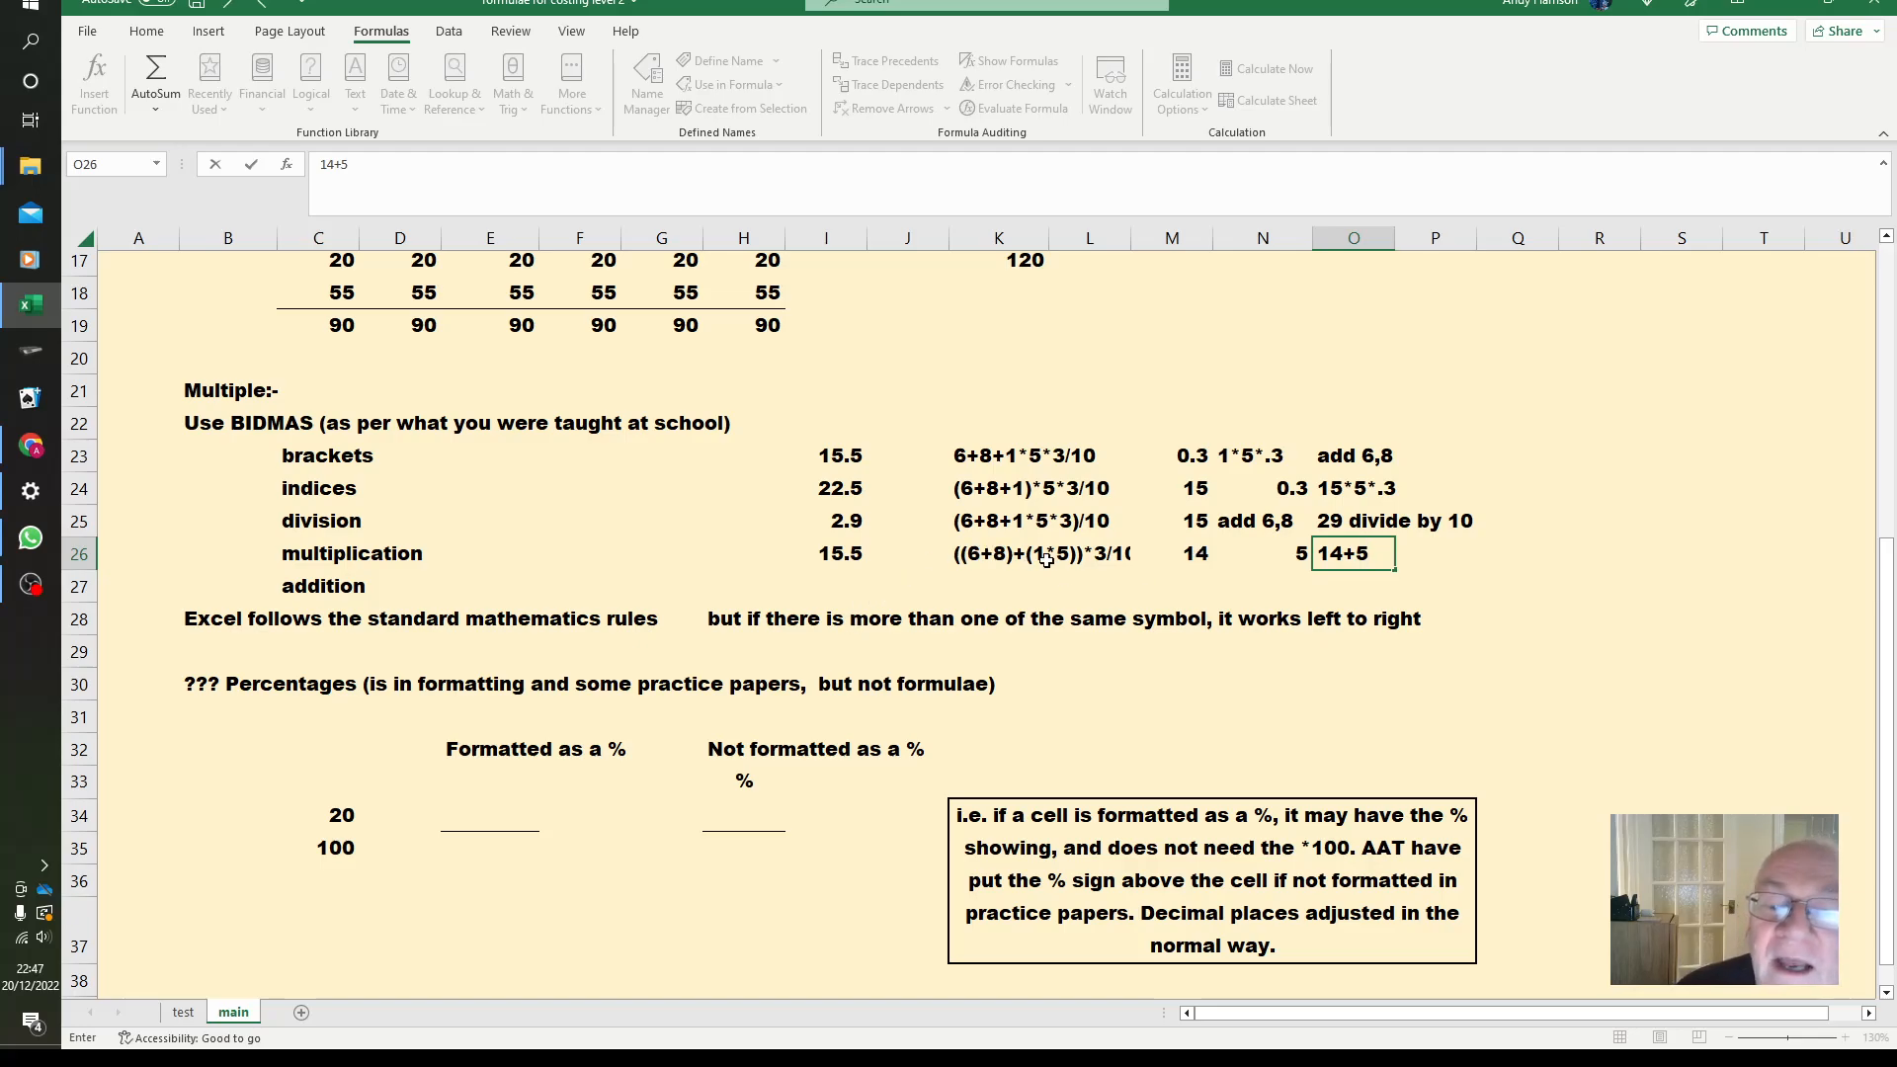
key("Tab")
type(".3")
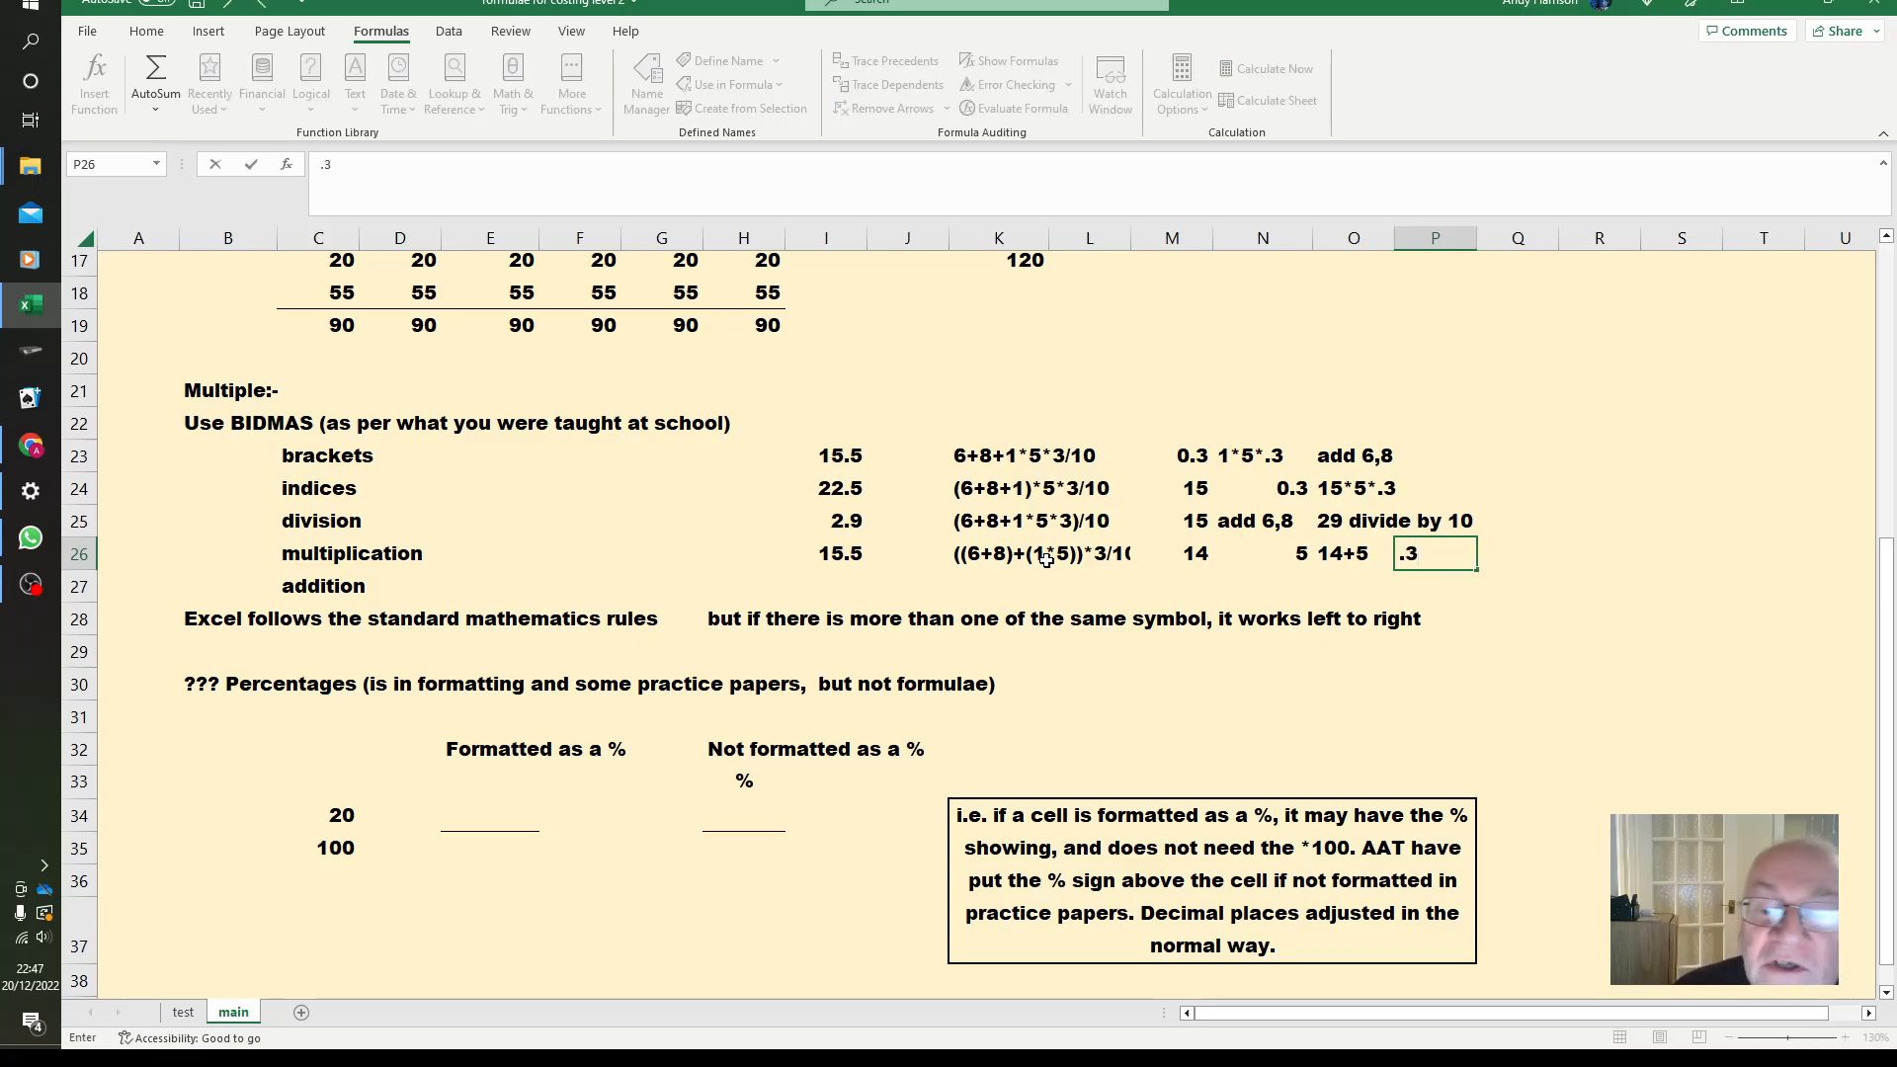
key("Tab")
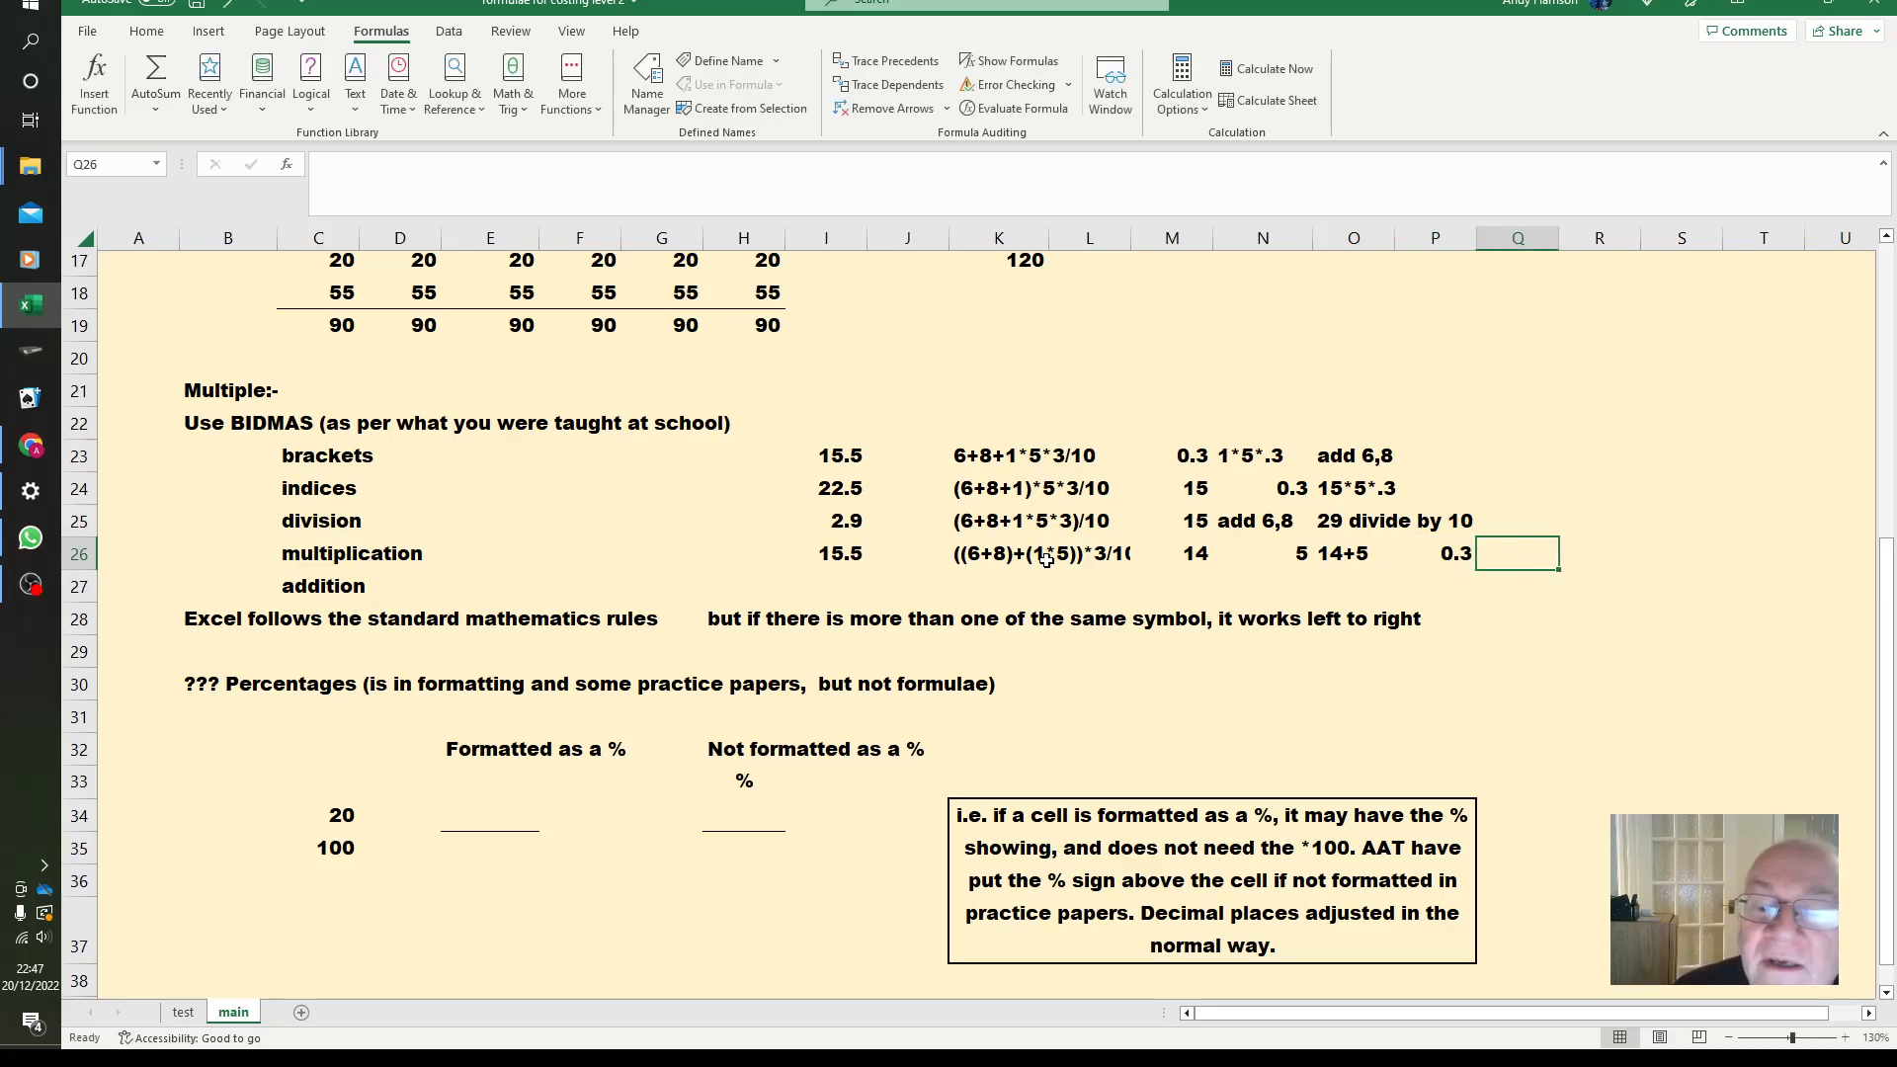
type("19*.3")
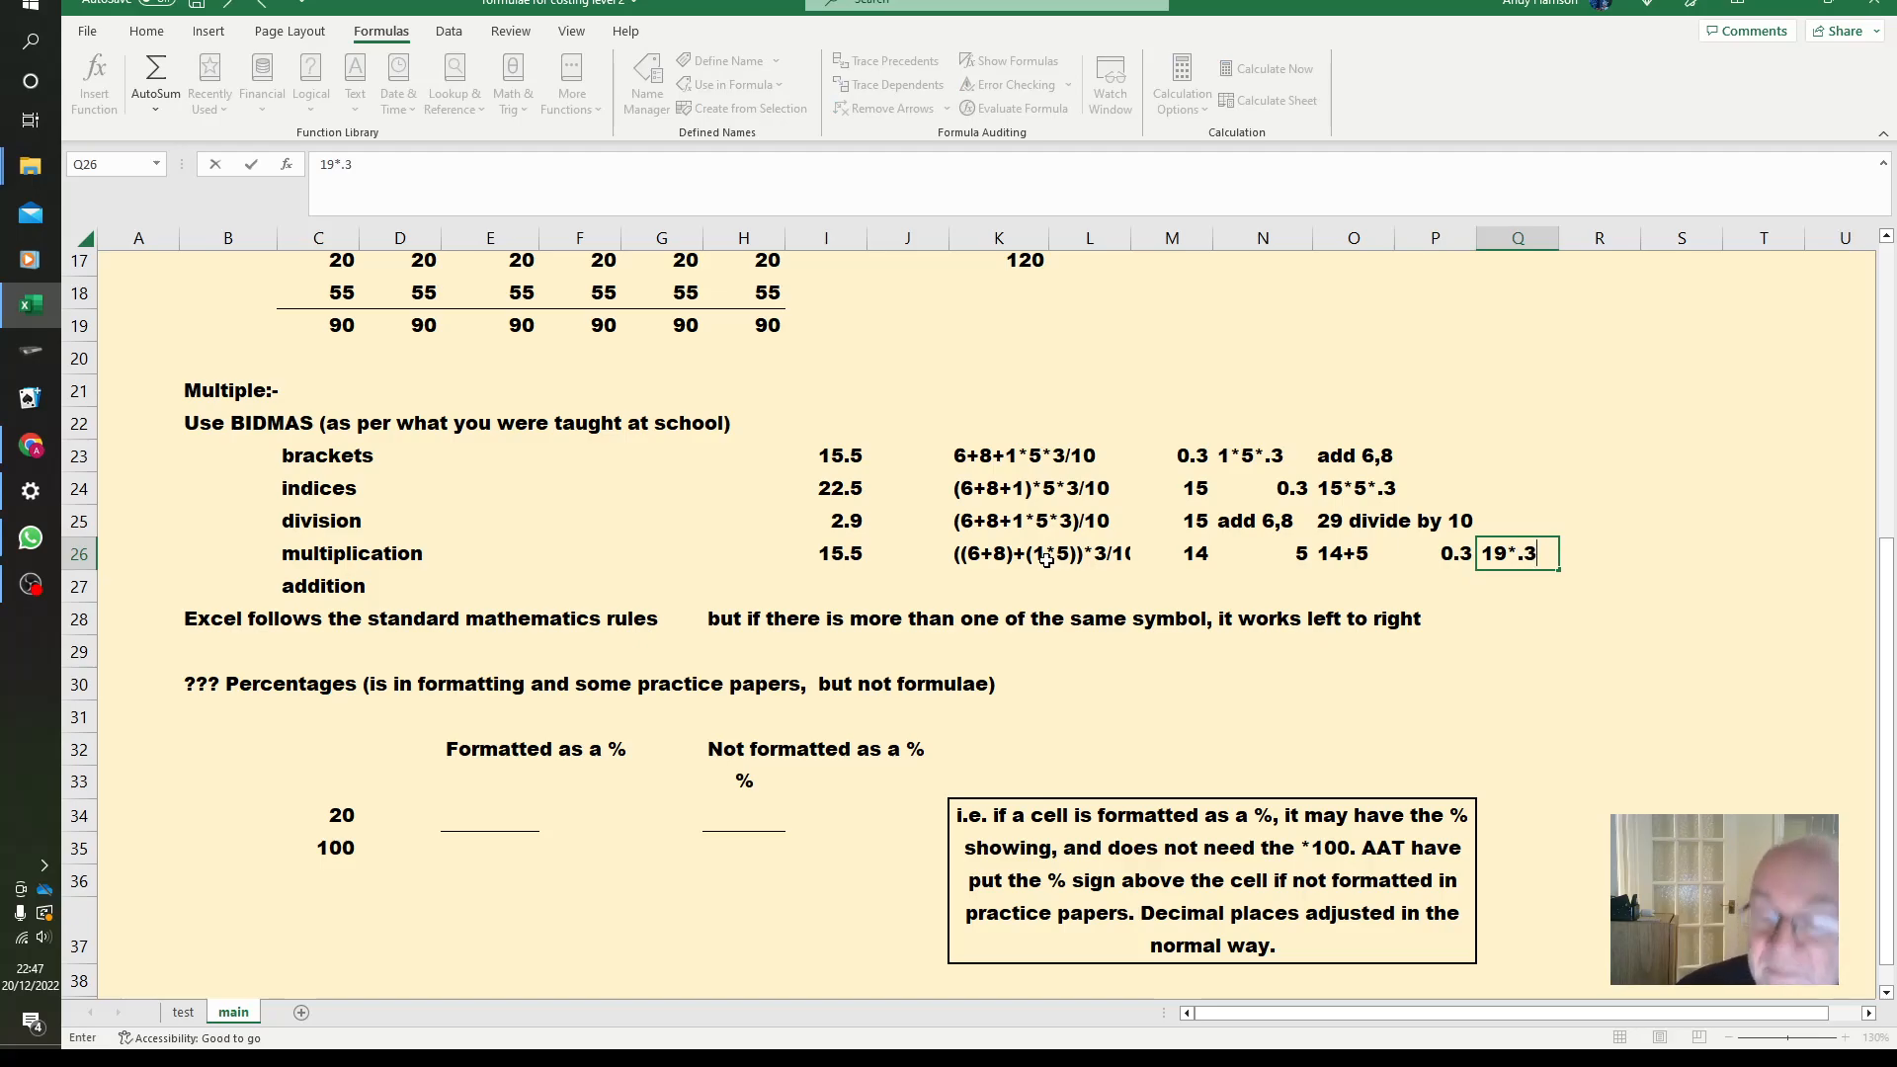
left_click(1569, 496)
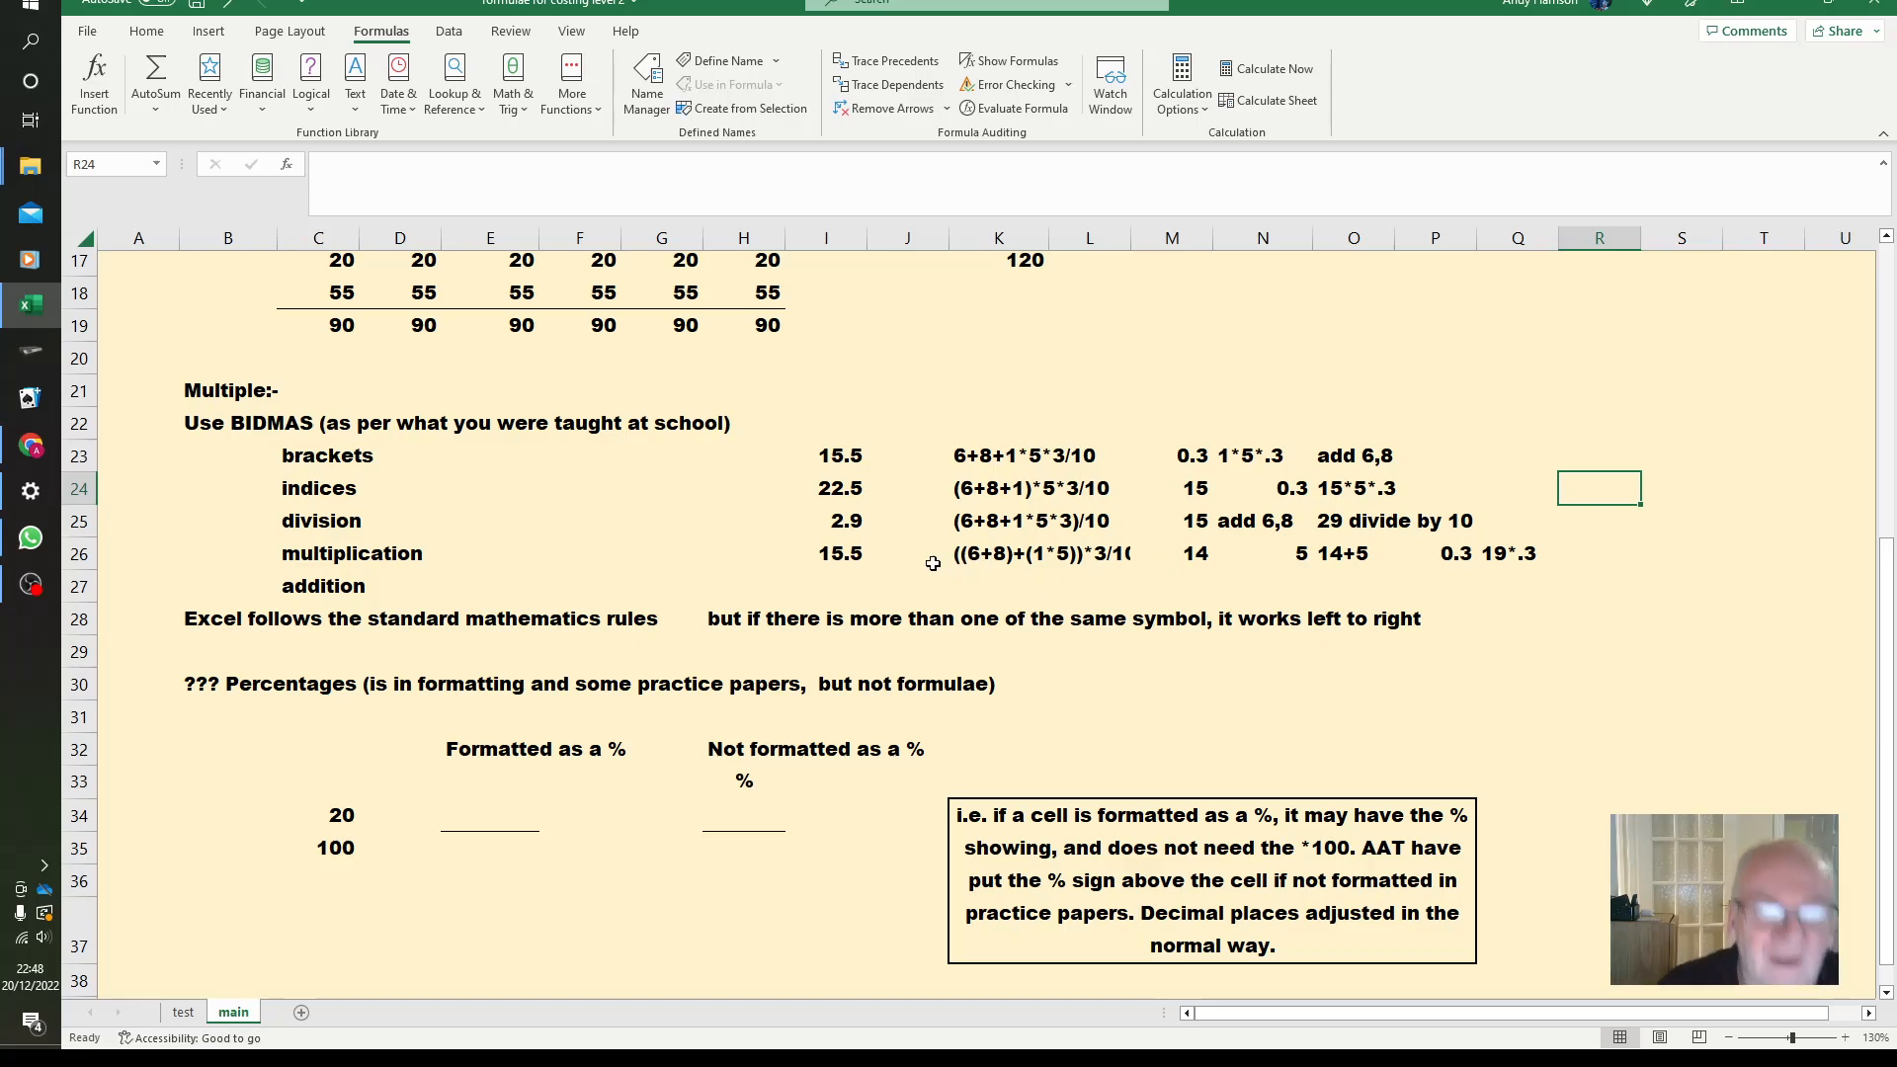
Add nested brackets to the formula in I26 so it reads =((6+8)+(1*5))*3/10.
left_click(835, 552)
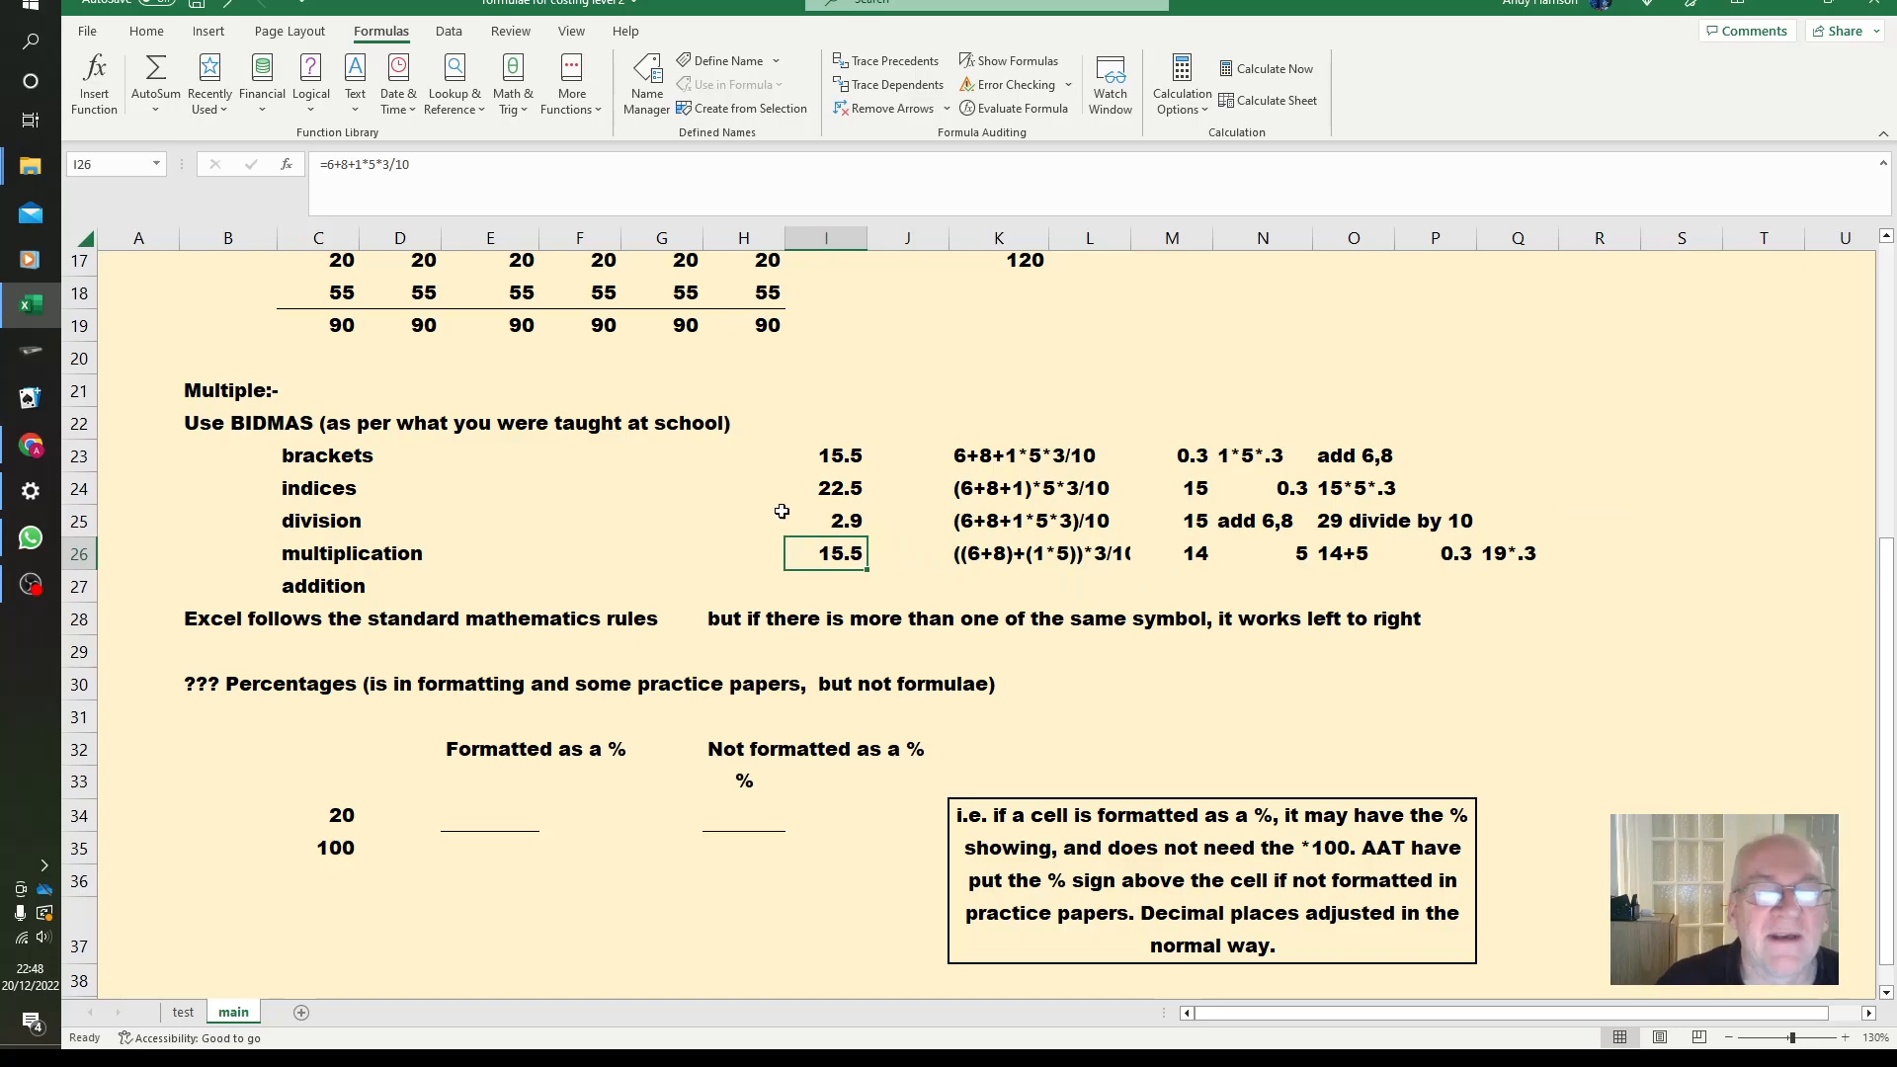
left_click(326, 164)
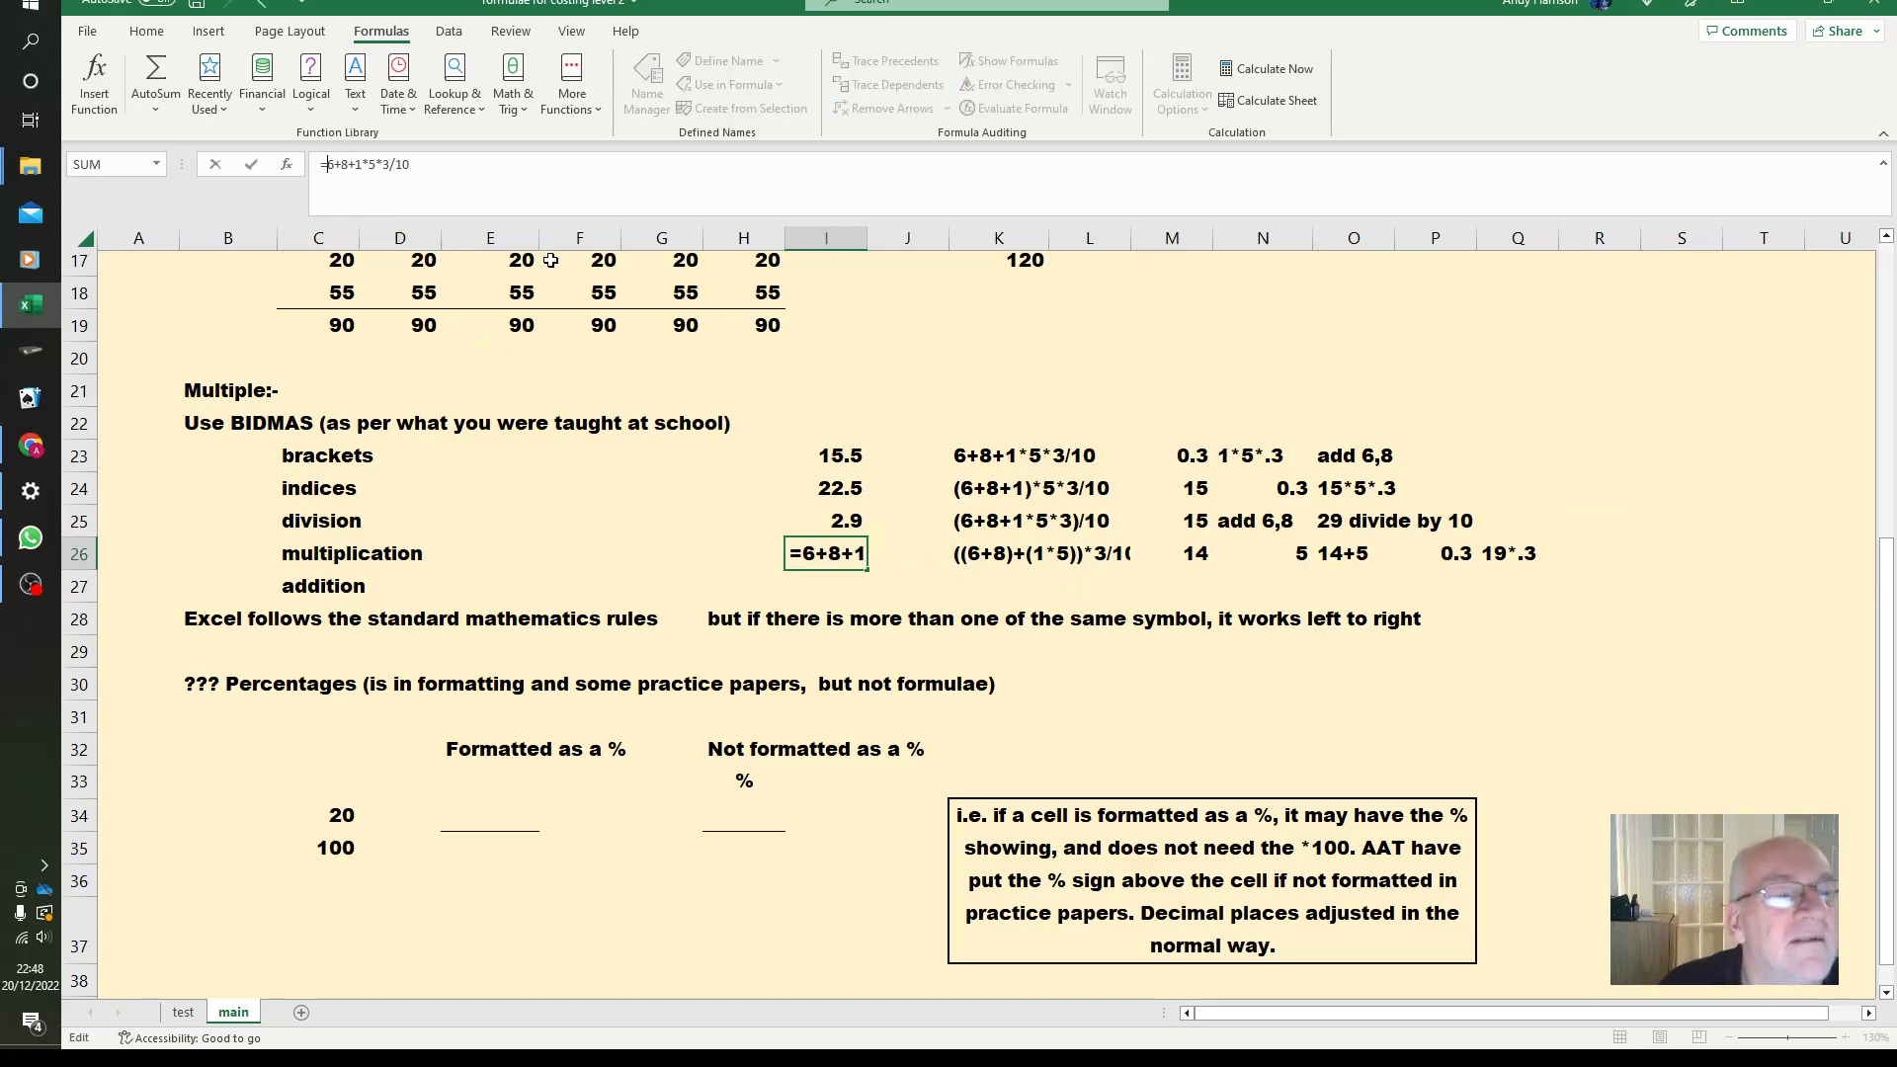
type("((")
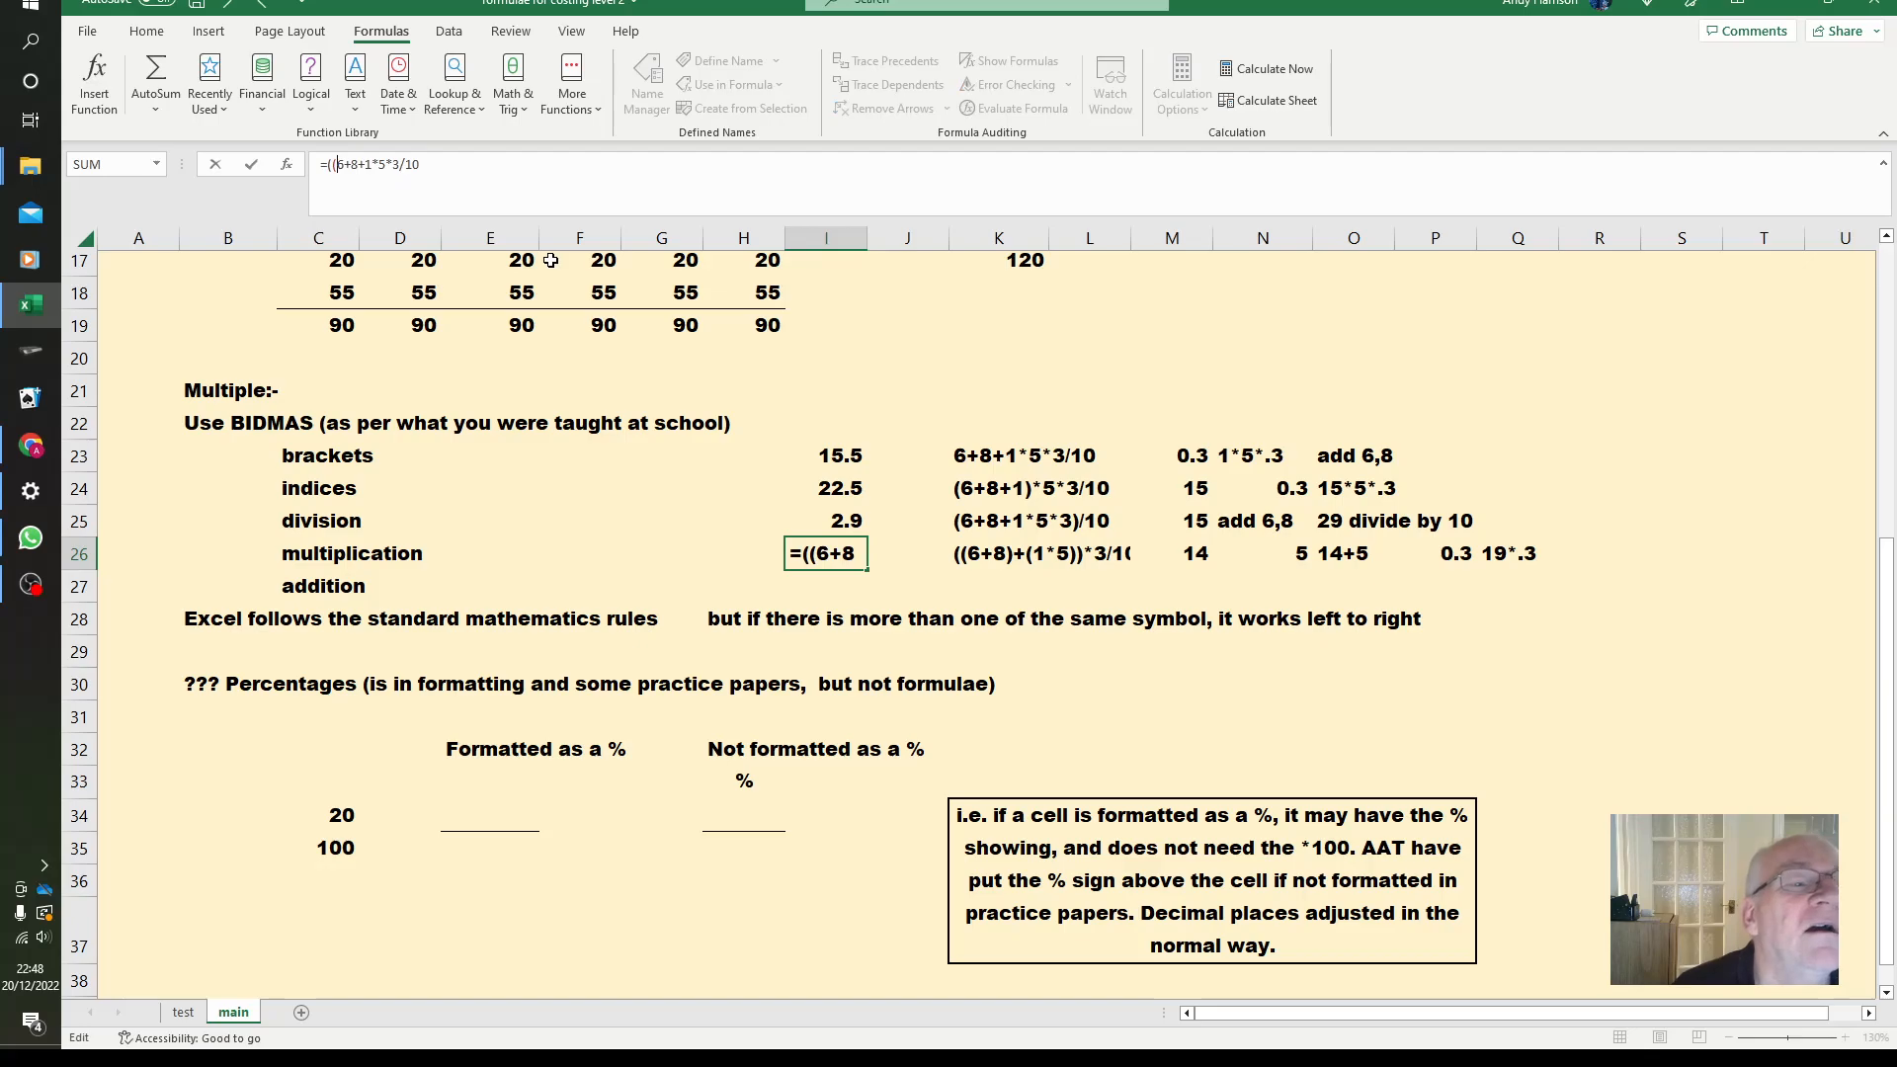
left_click(380, 166)
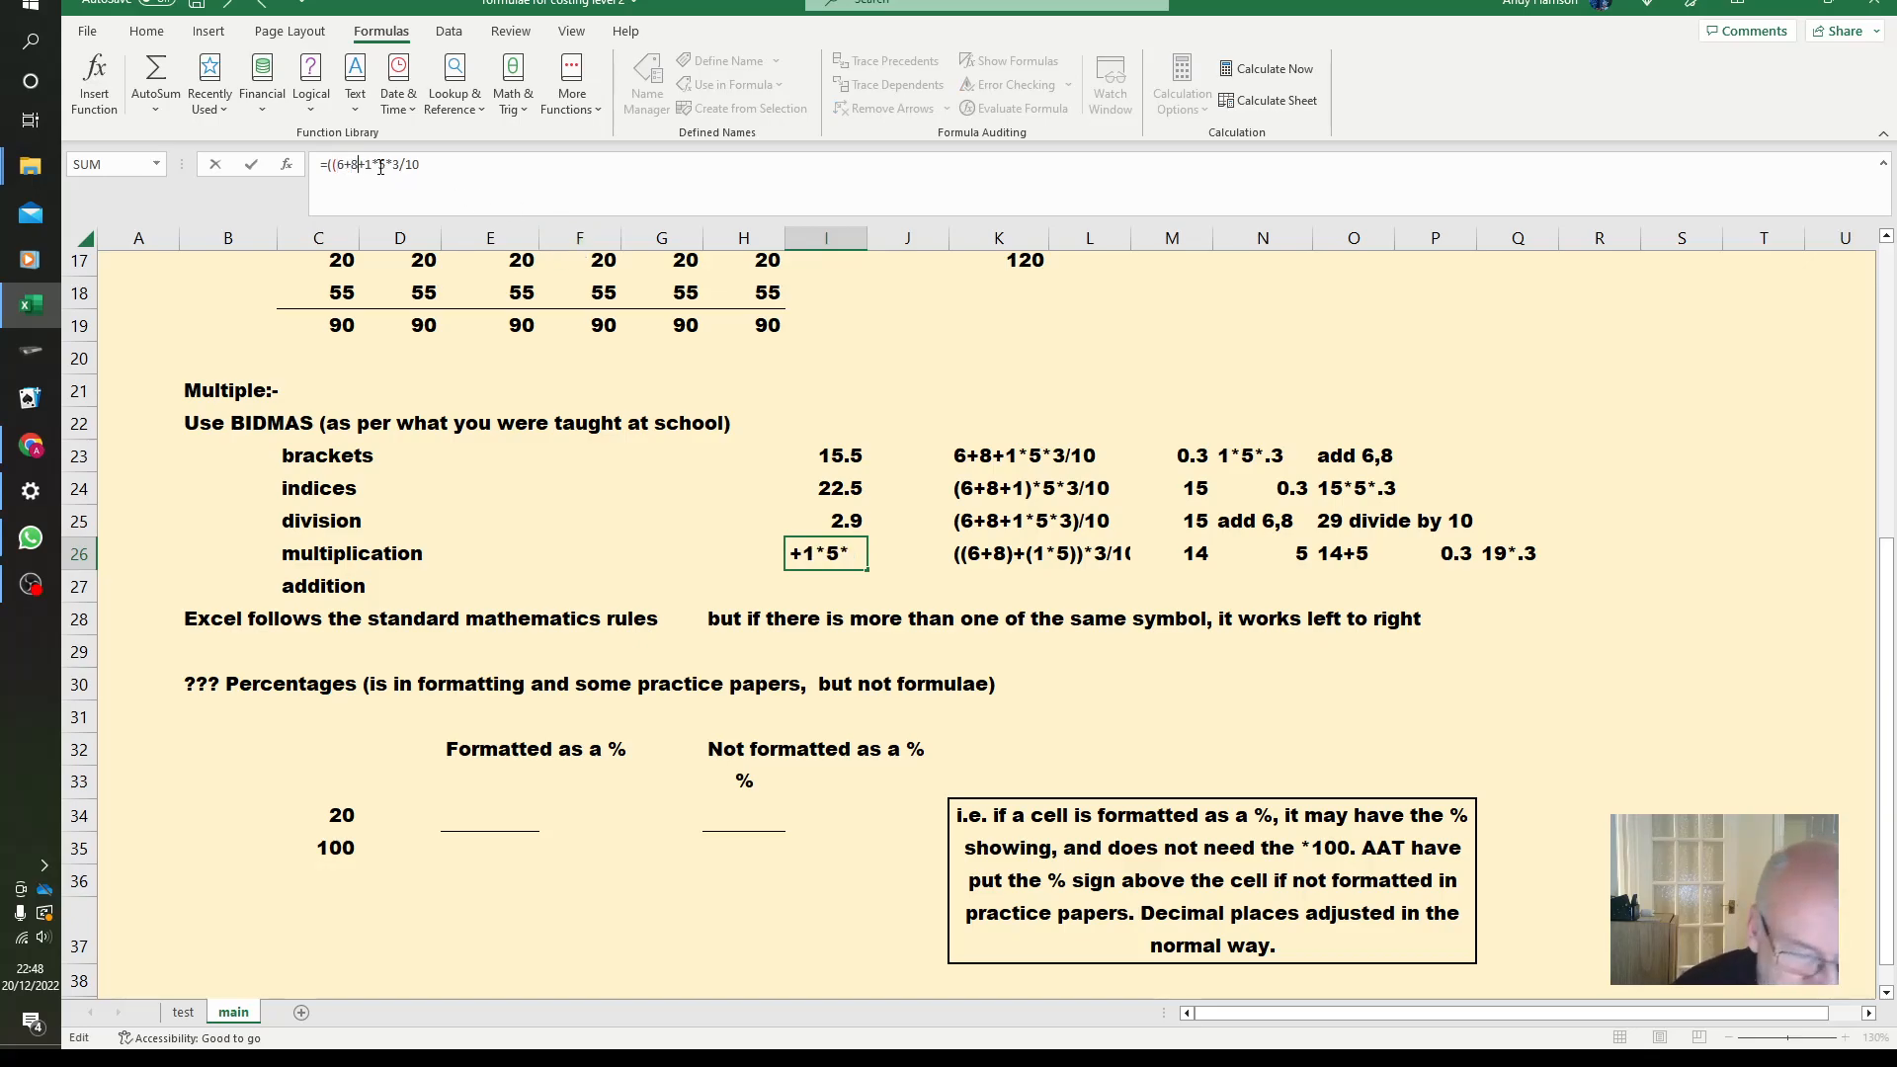
type(")")
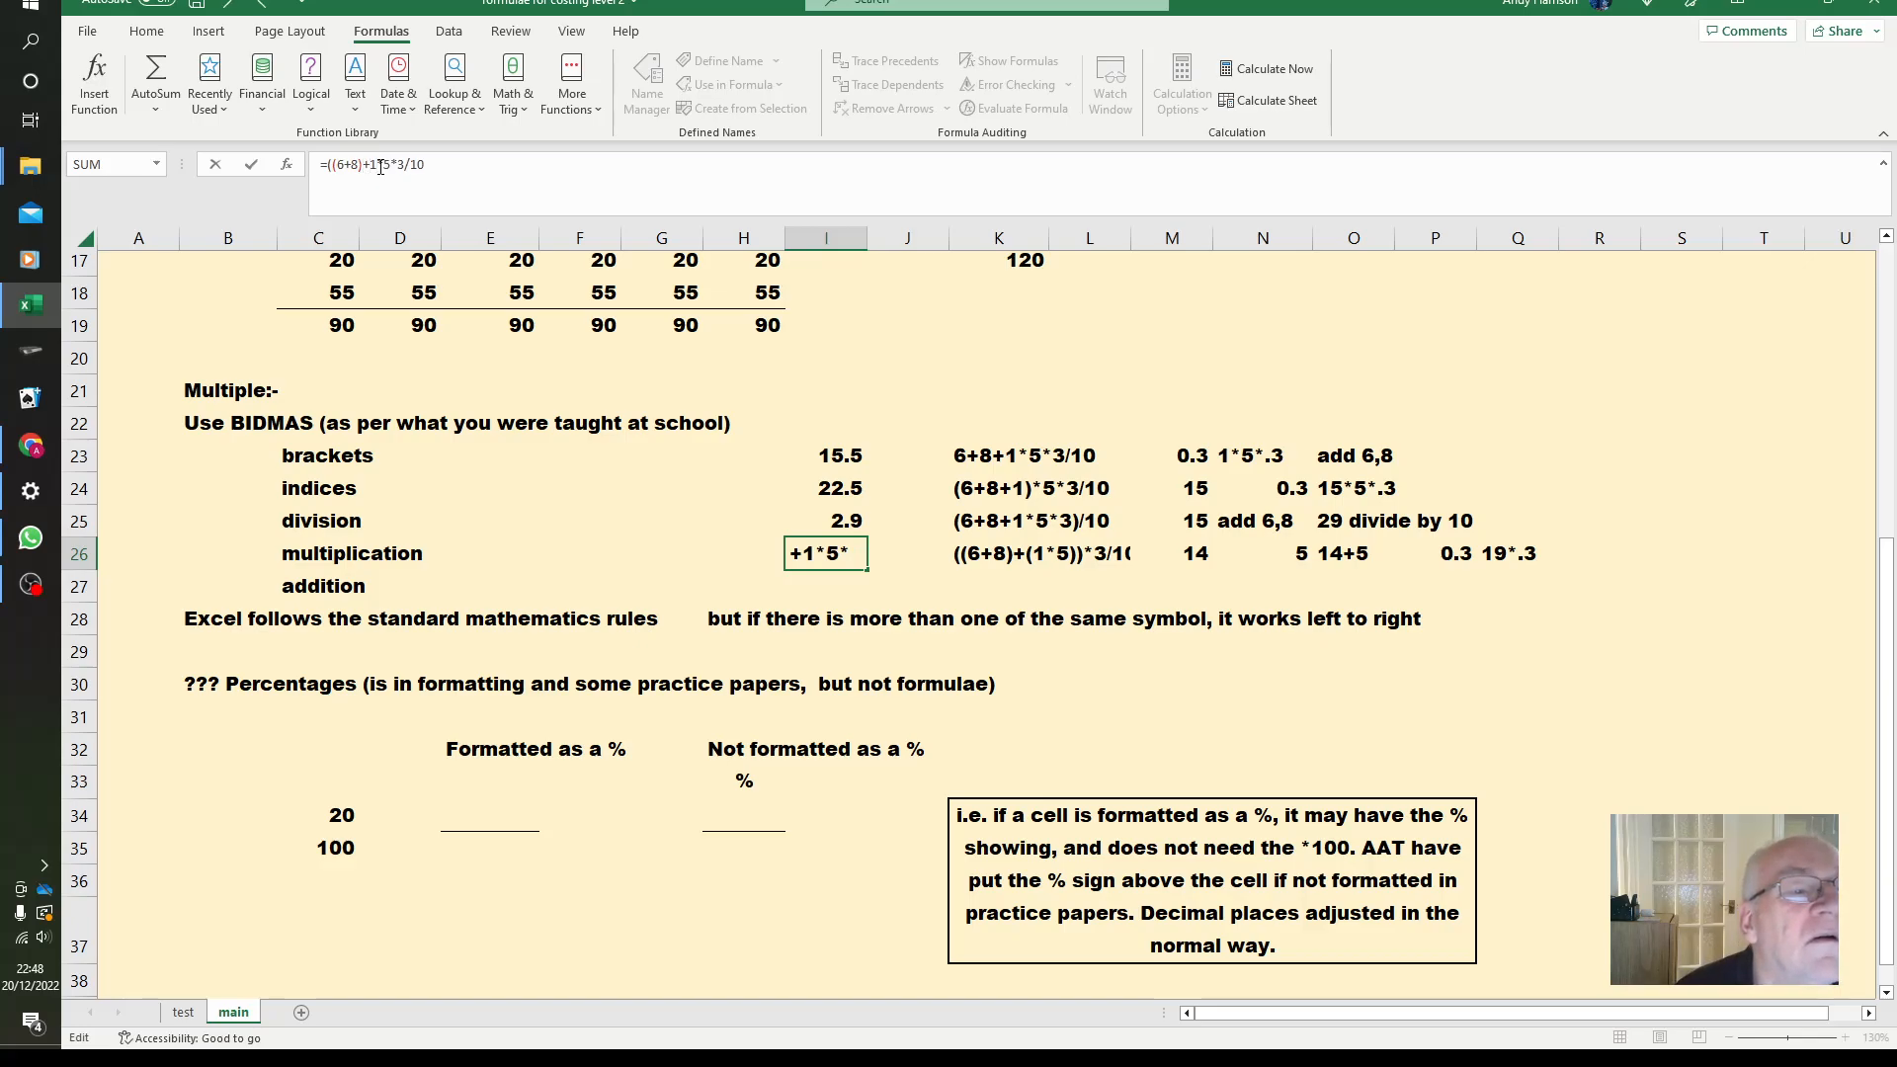
type("(1*5")
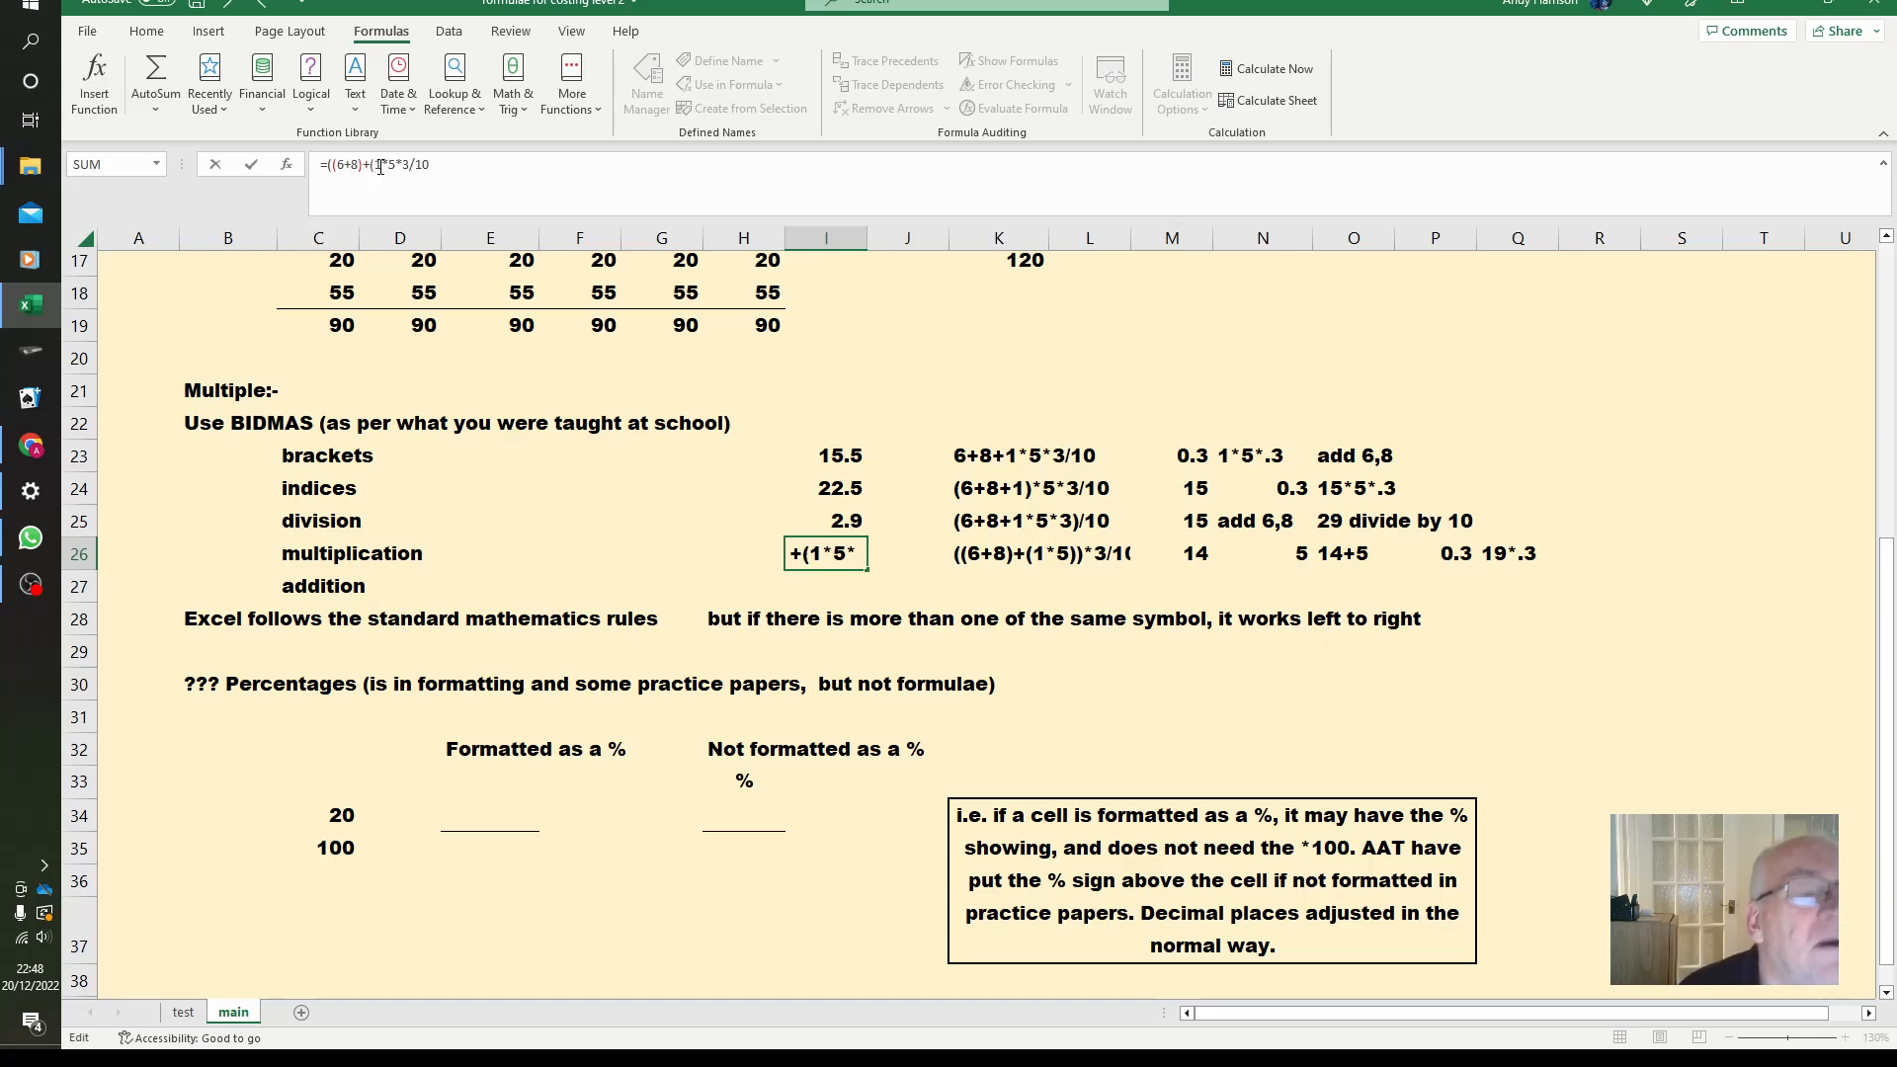
type("))")
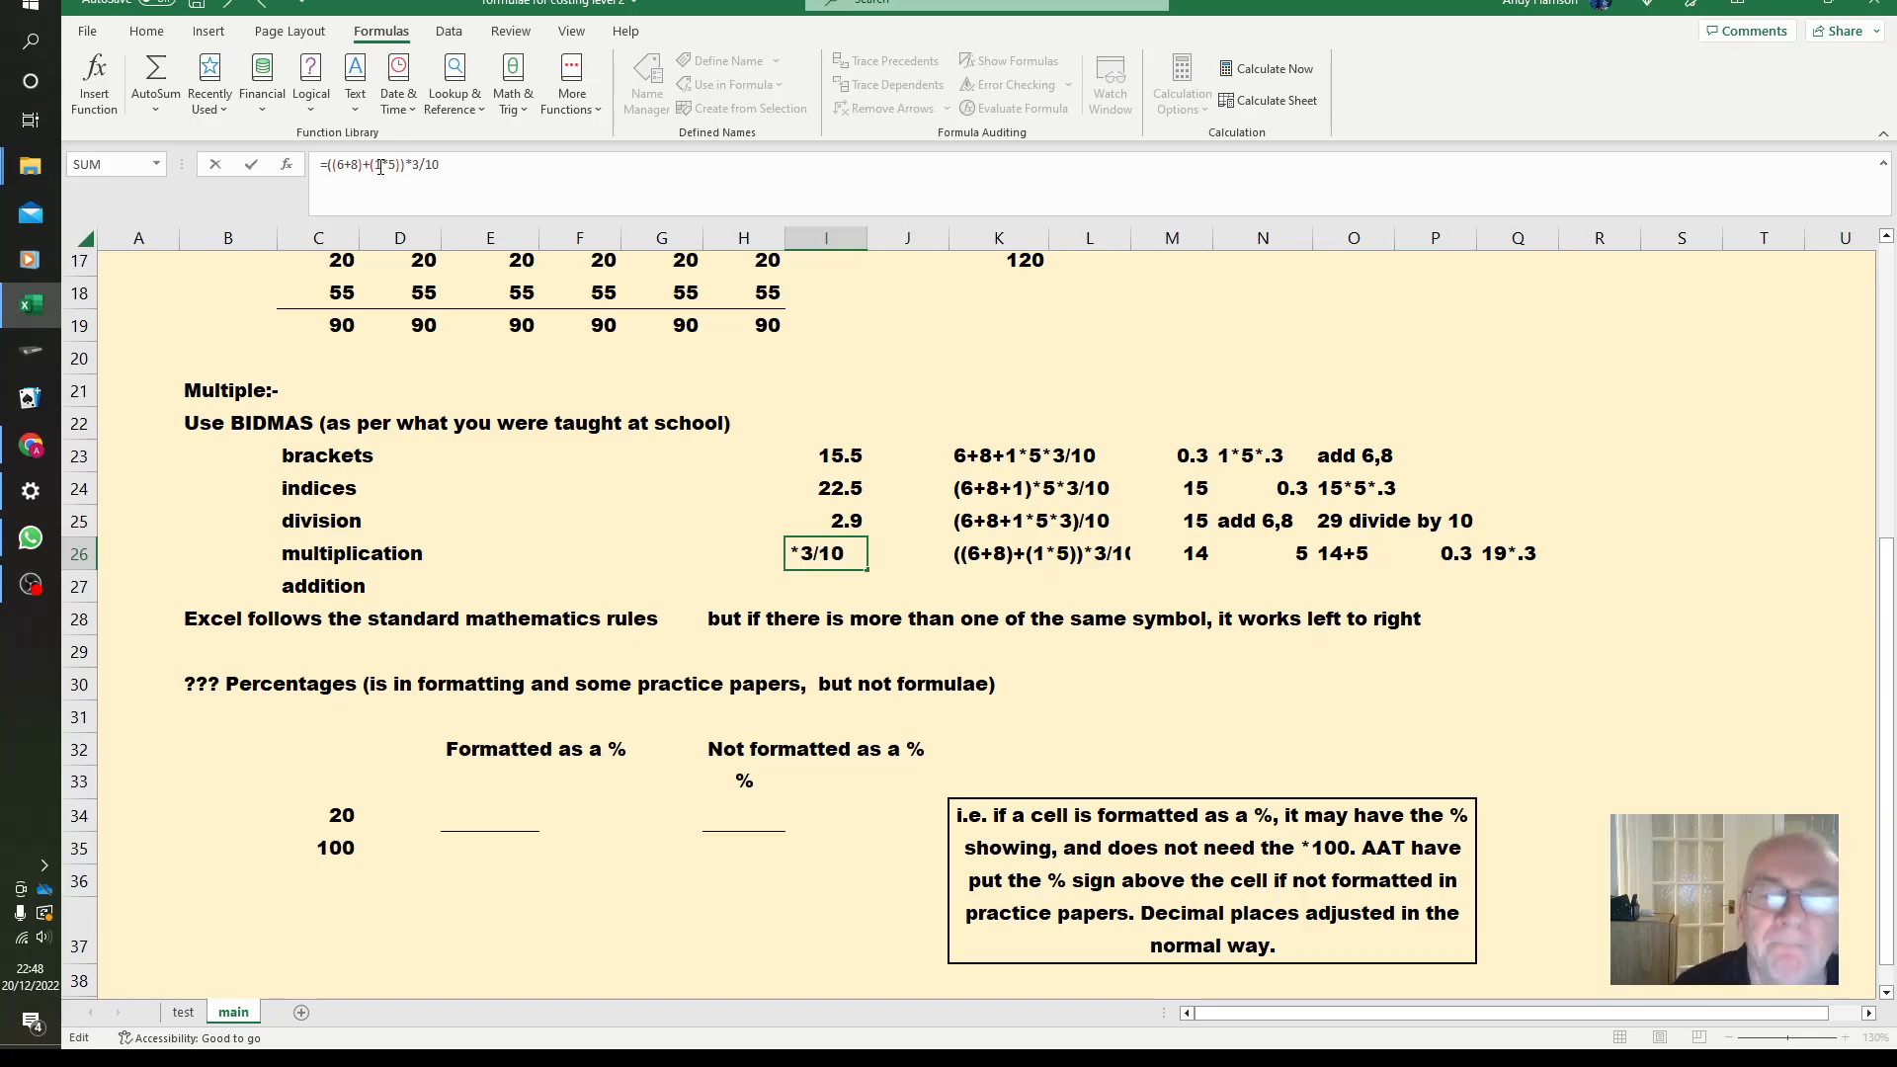
key("Return")
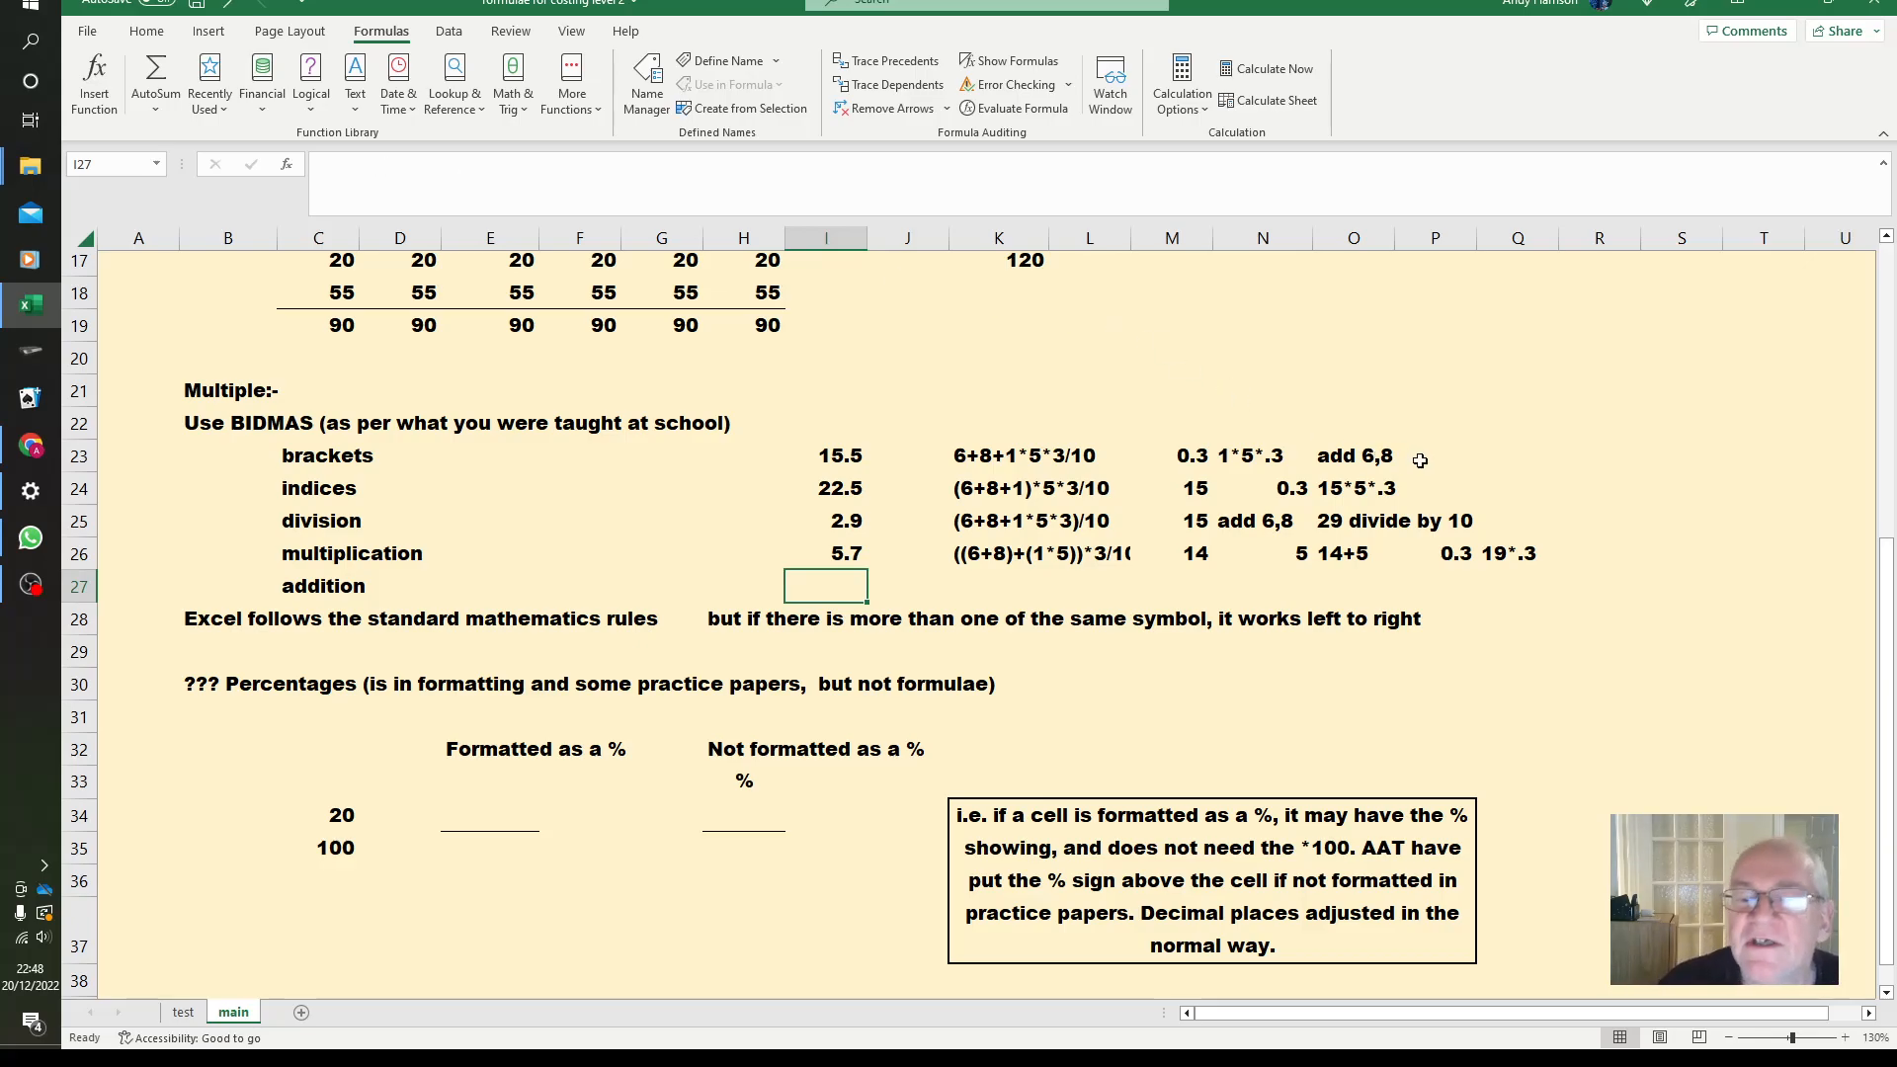
Enter the formula =c34/c35 in E34 under "Formatted as a %".
scroll(1532, 483, "down", 1)
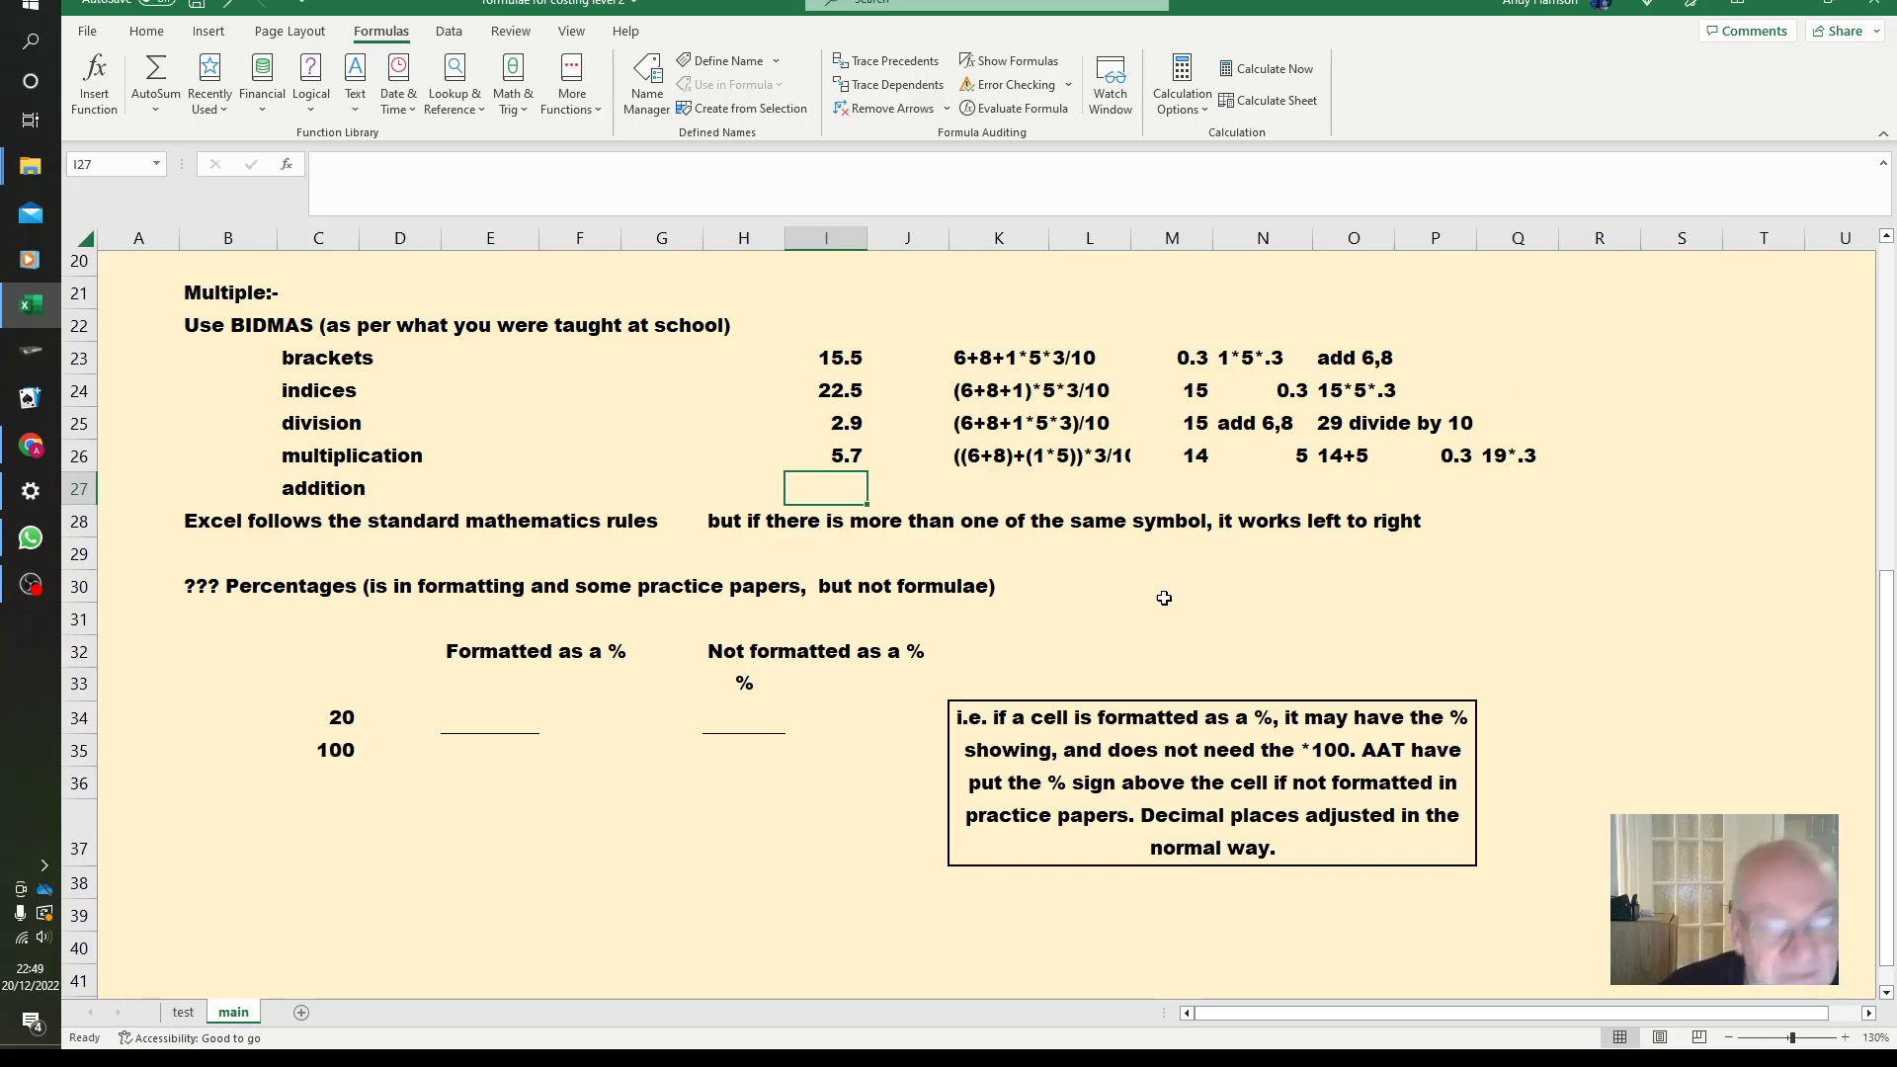
scroll(1161, 600, "down", 1)
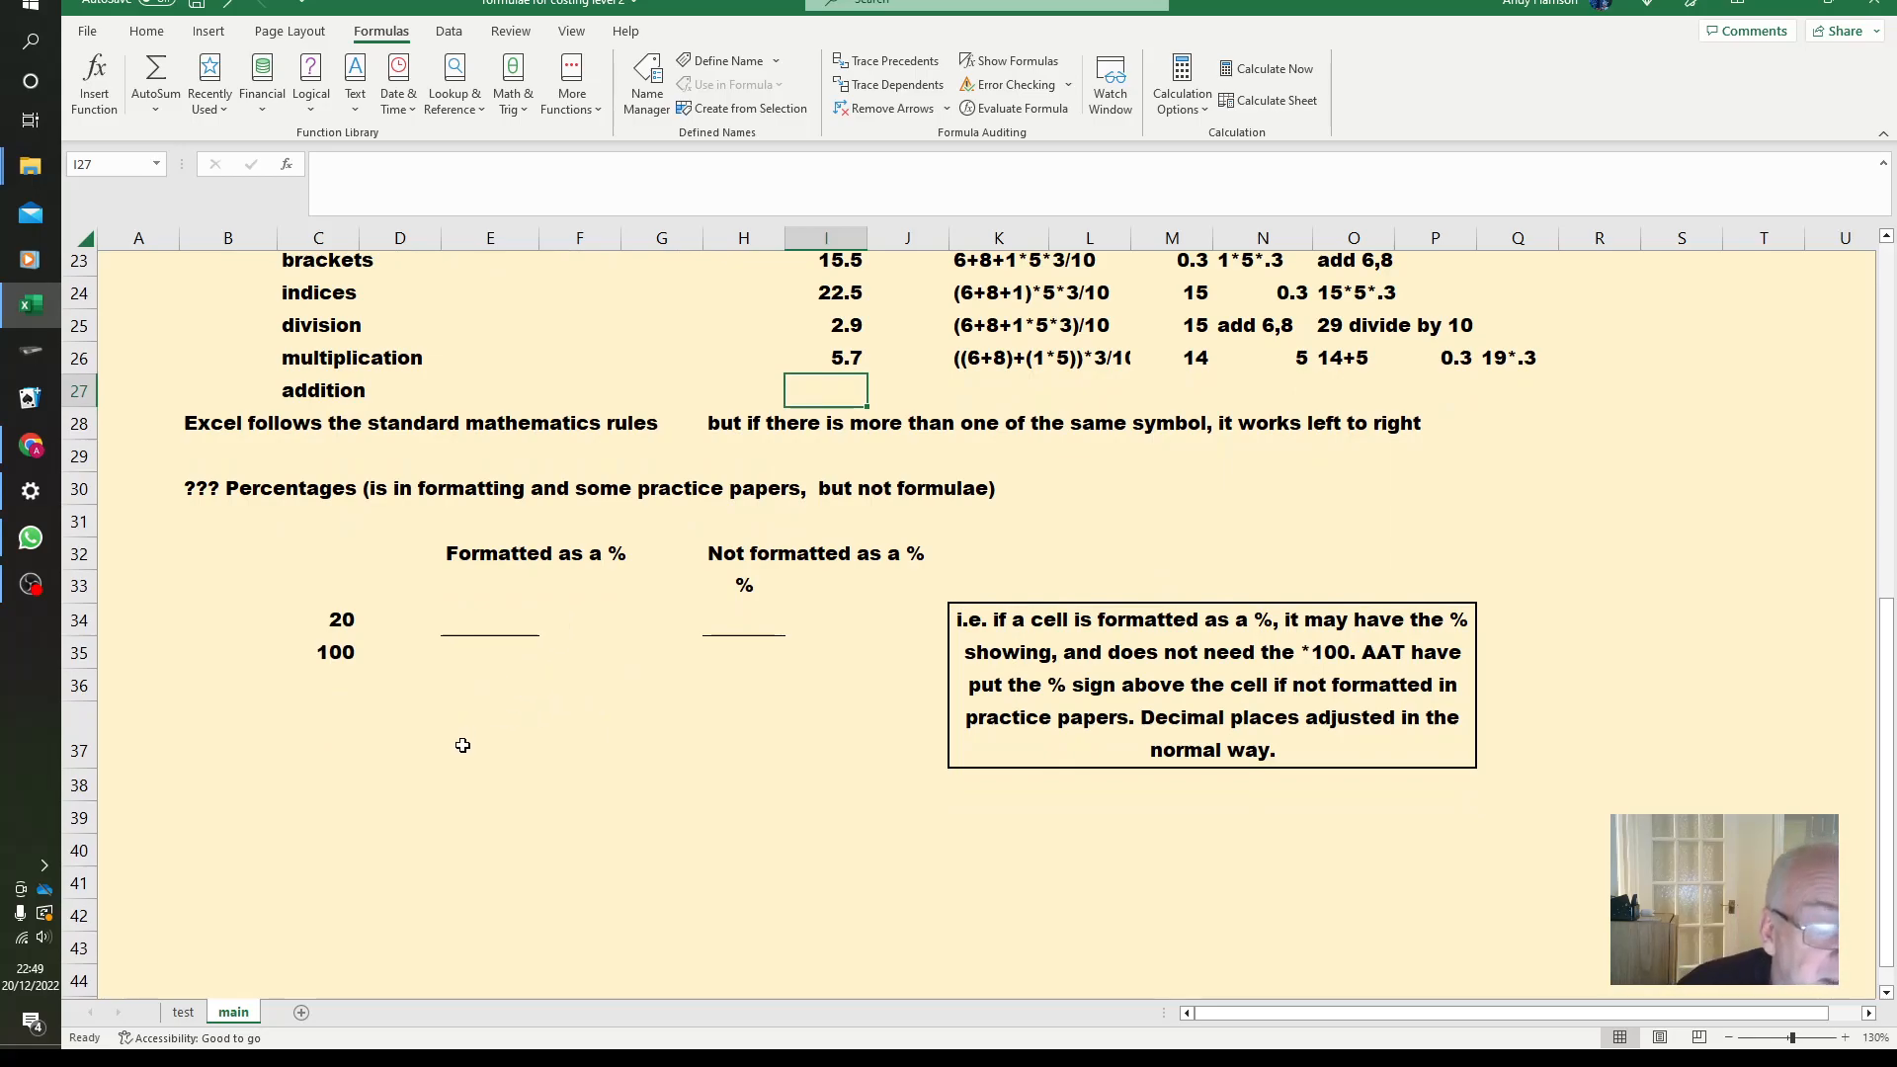
left_click(504, 623)
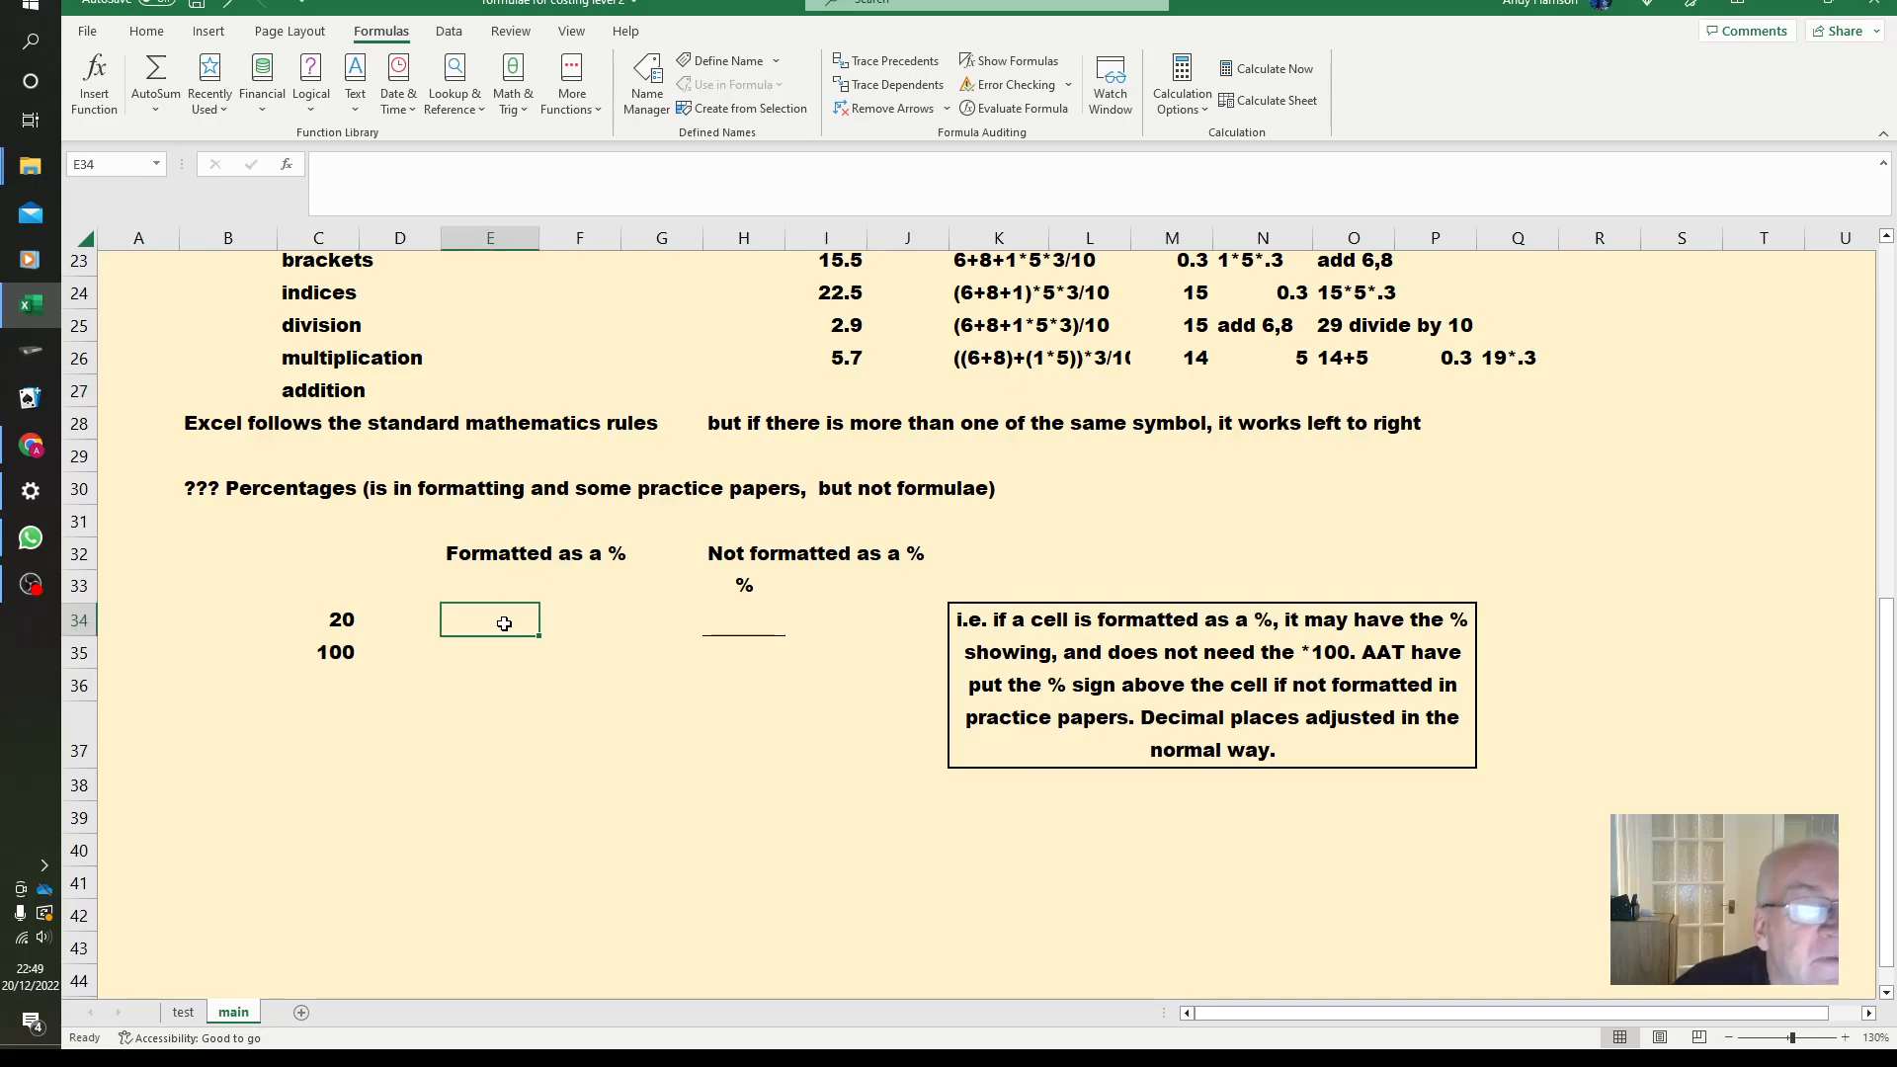
type("=")
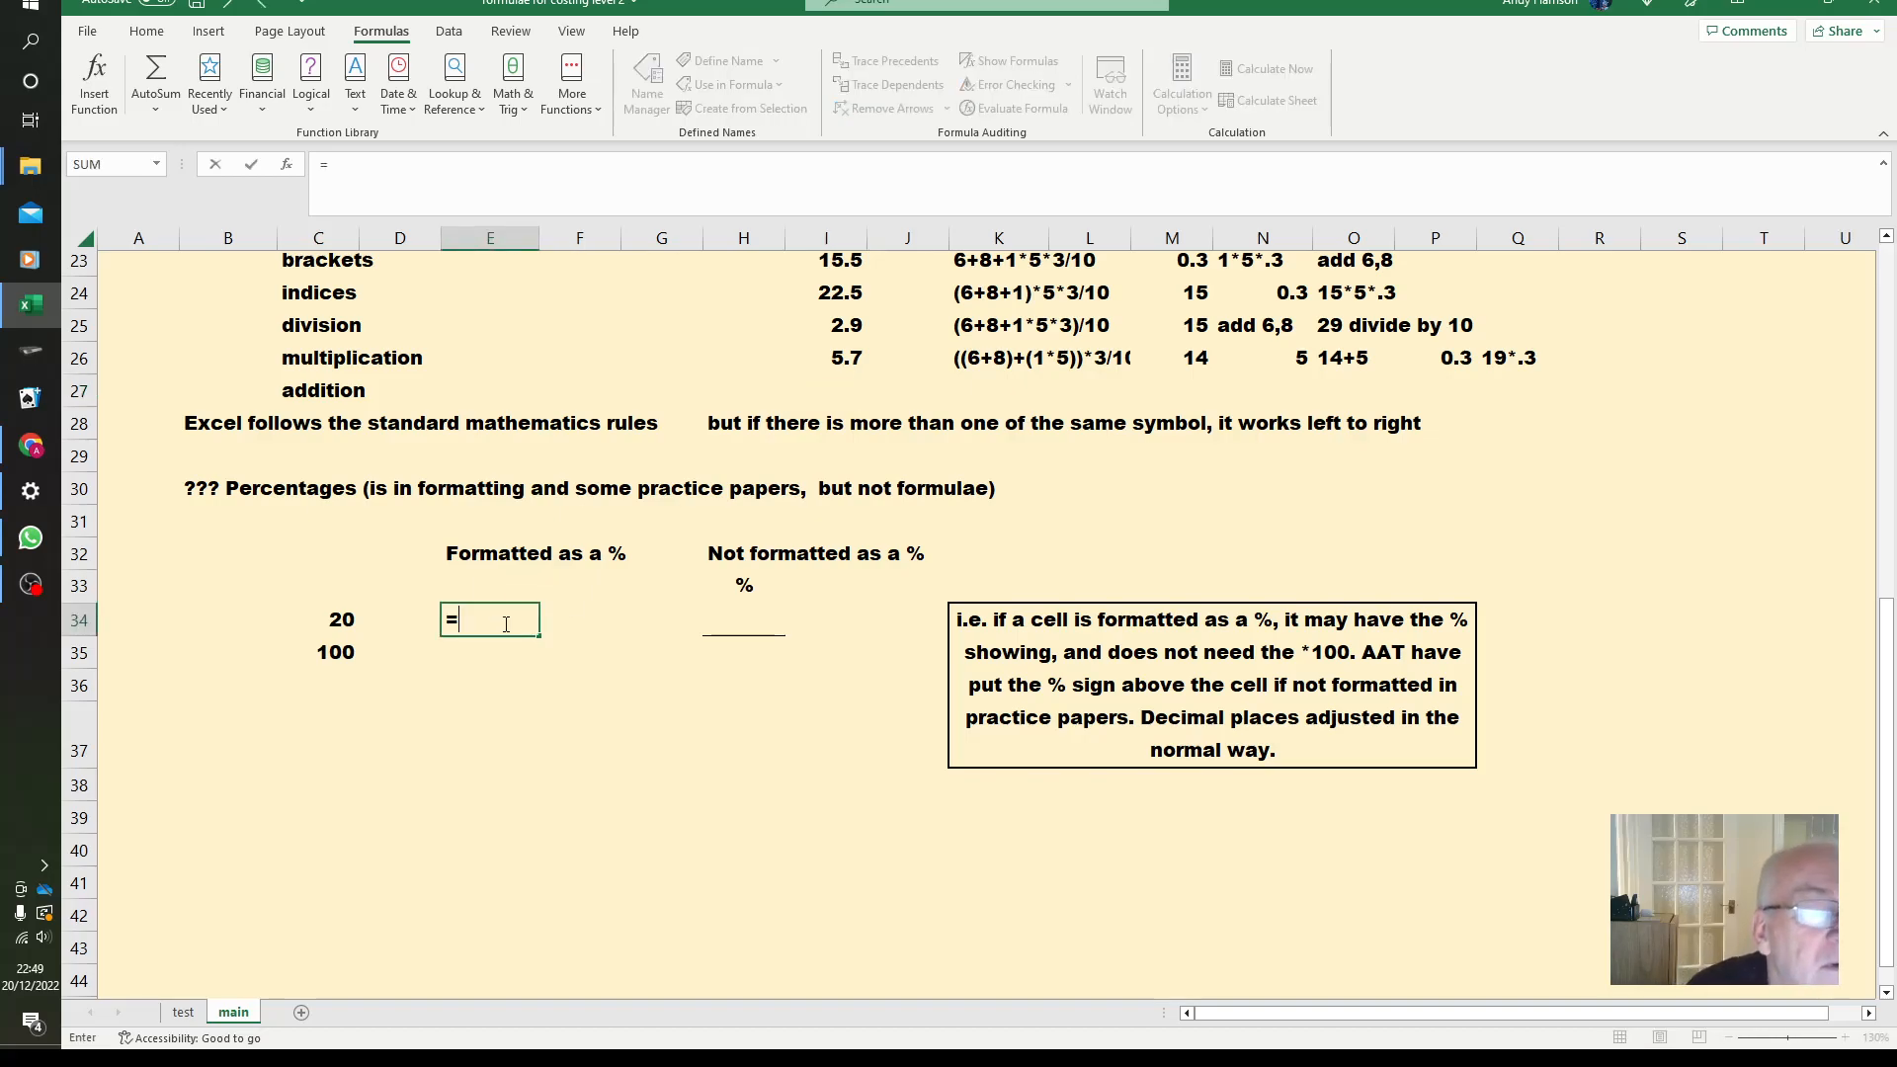
type("c")
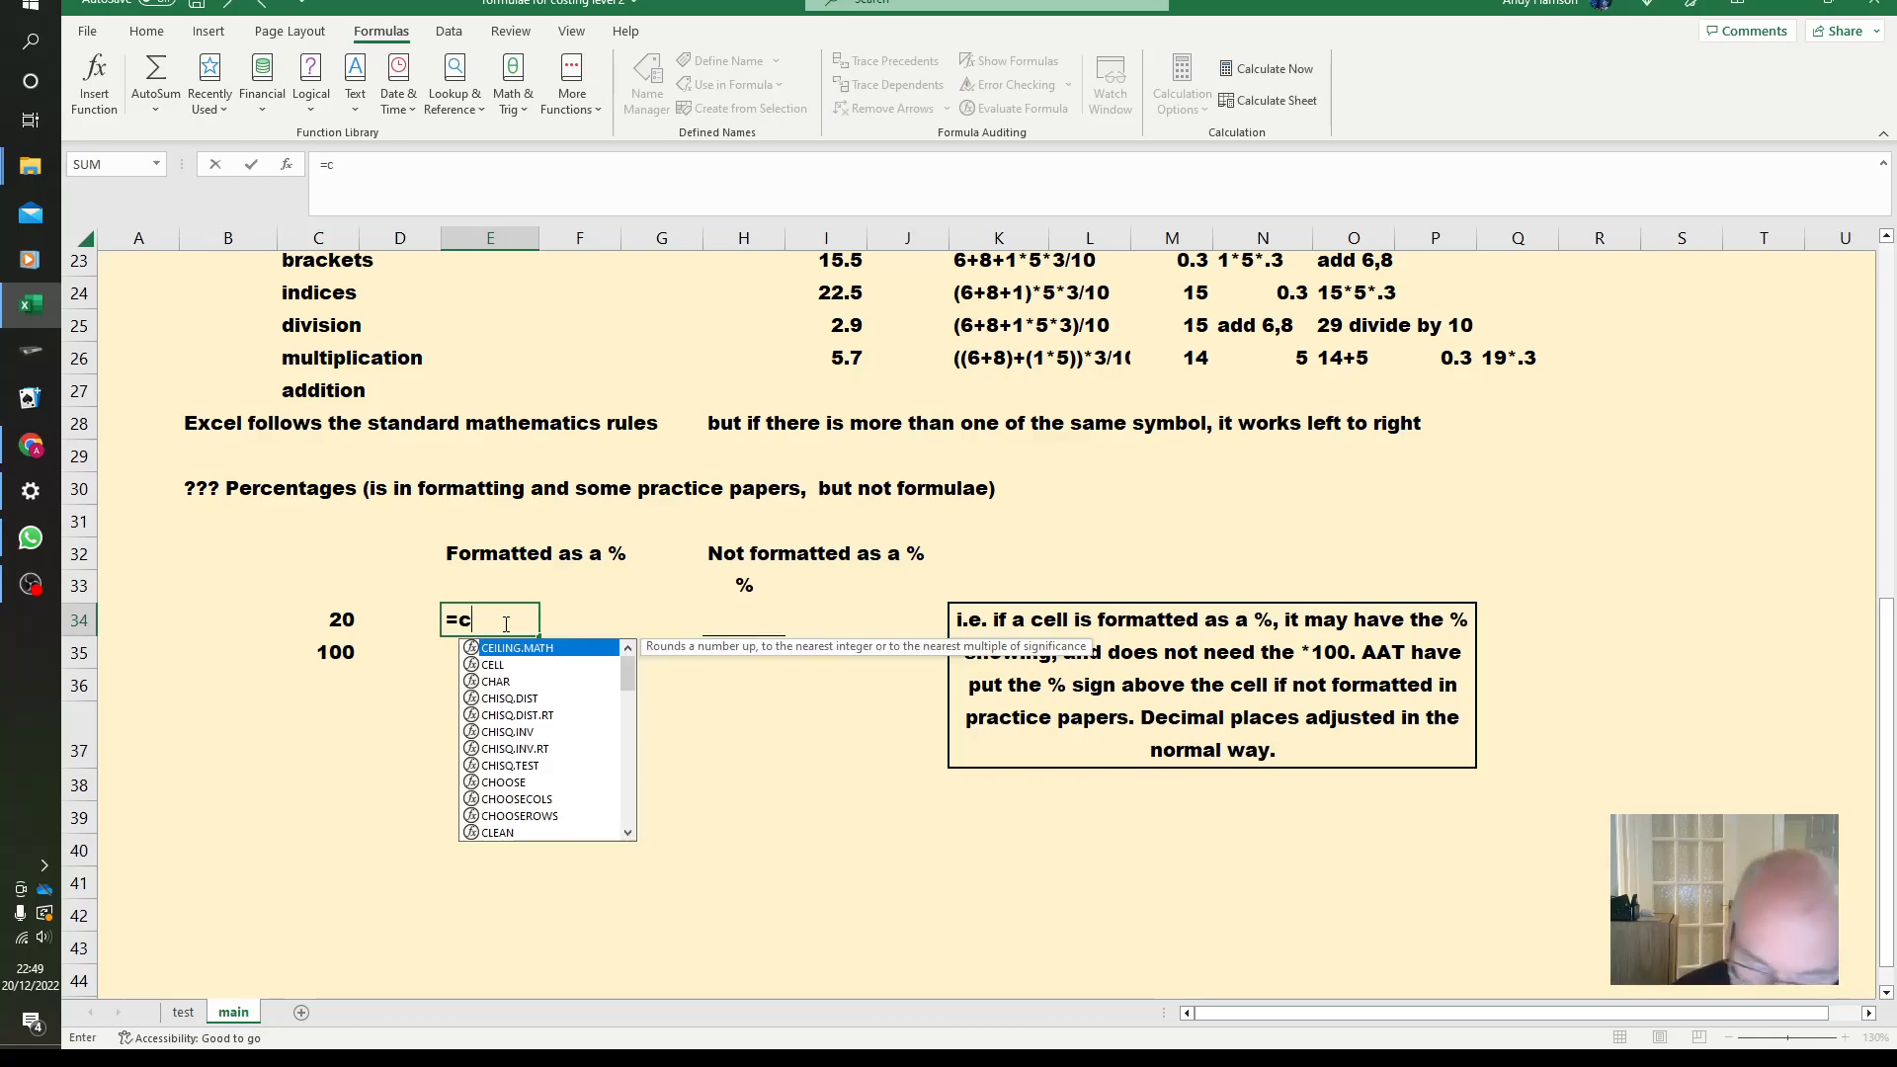
type("34/c35")
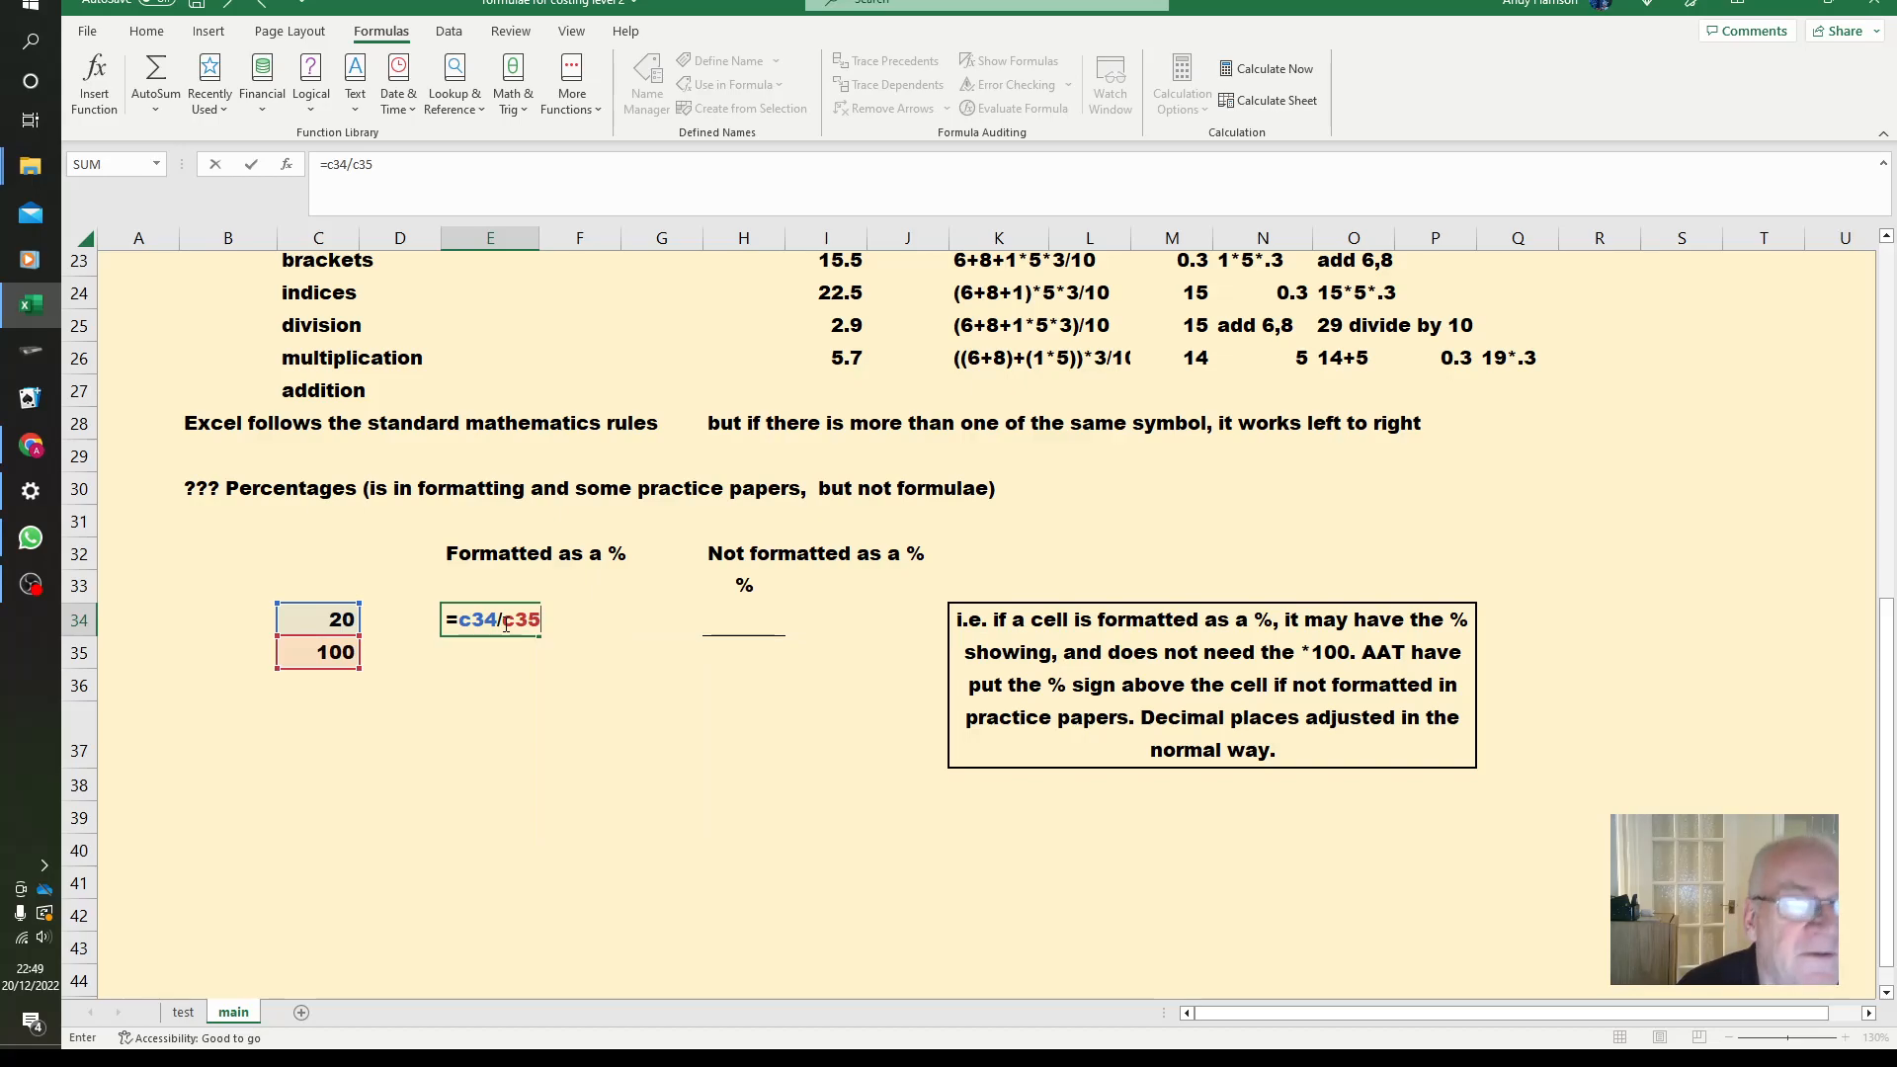
key("Return")
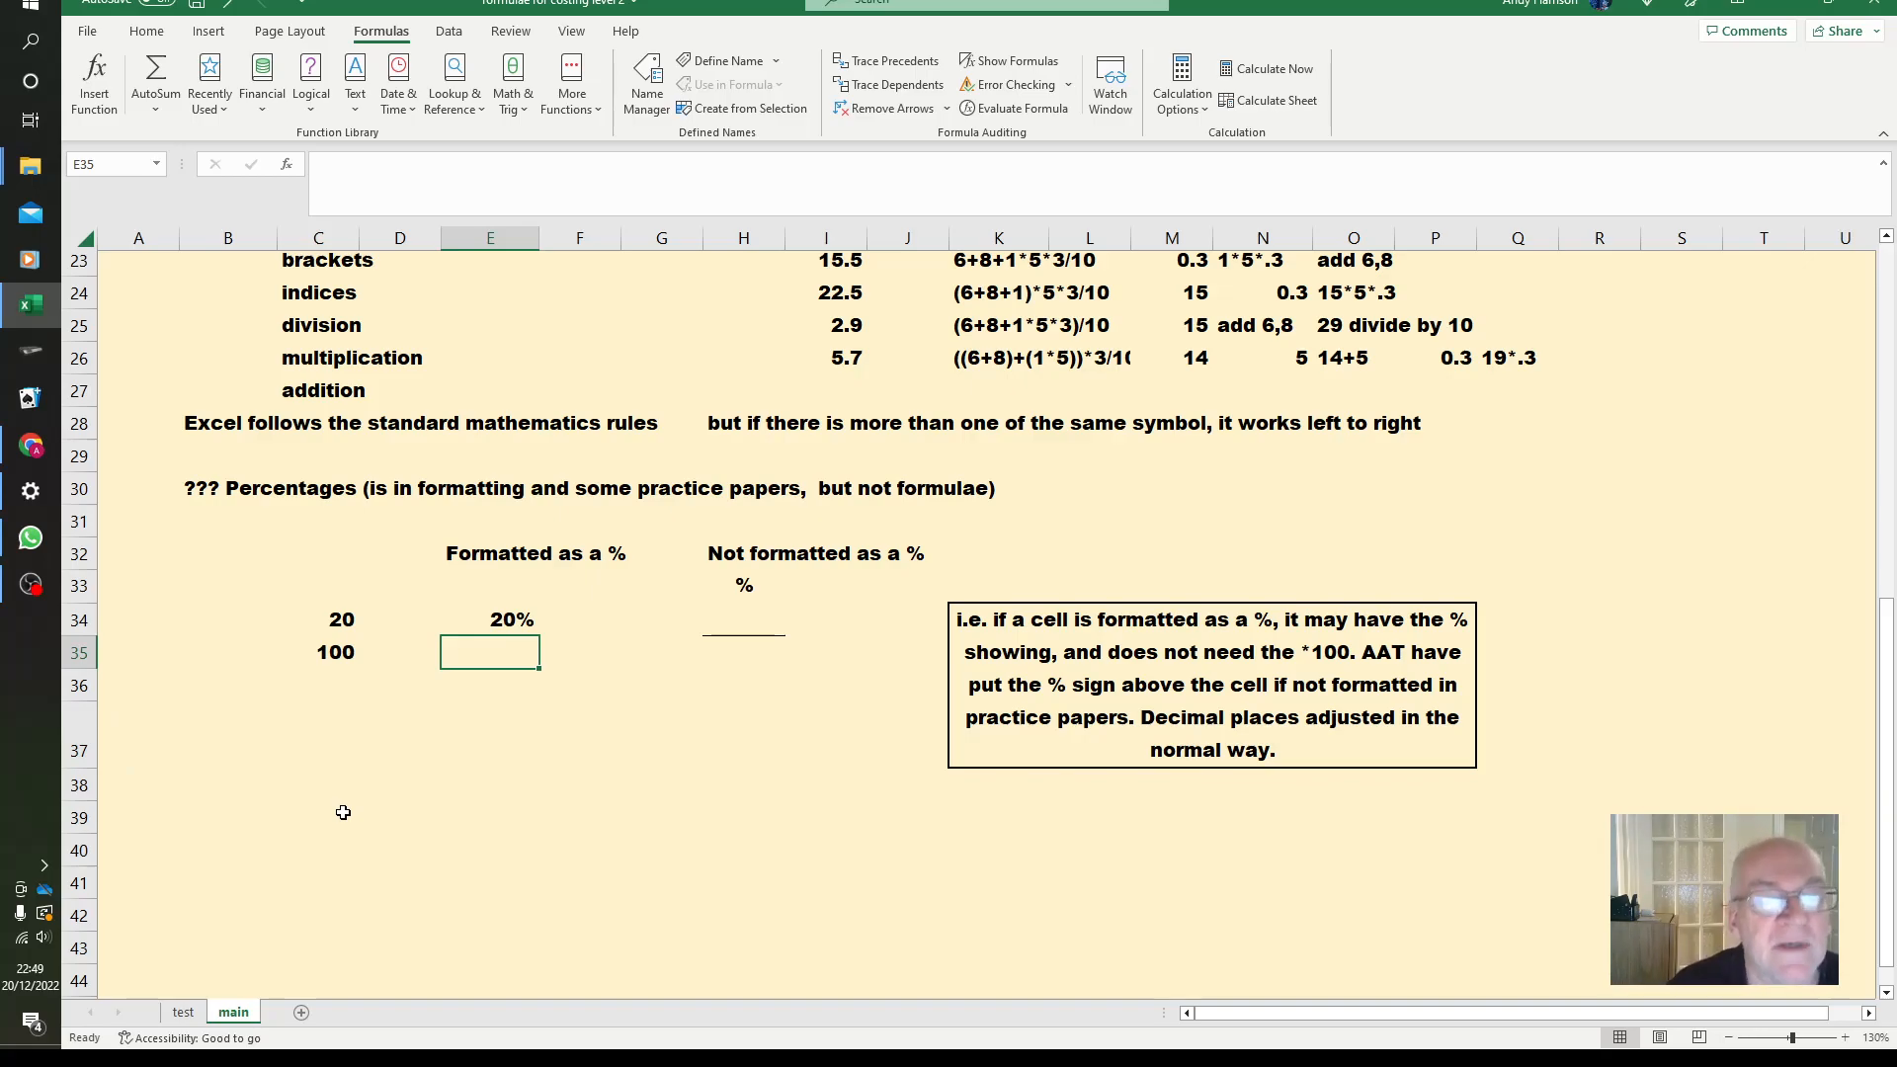
Start a formula in H34 under "Not formatted as a %".
left_click(746, 624)
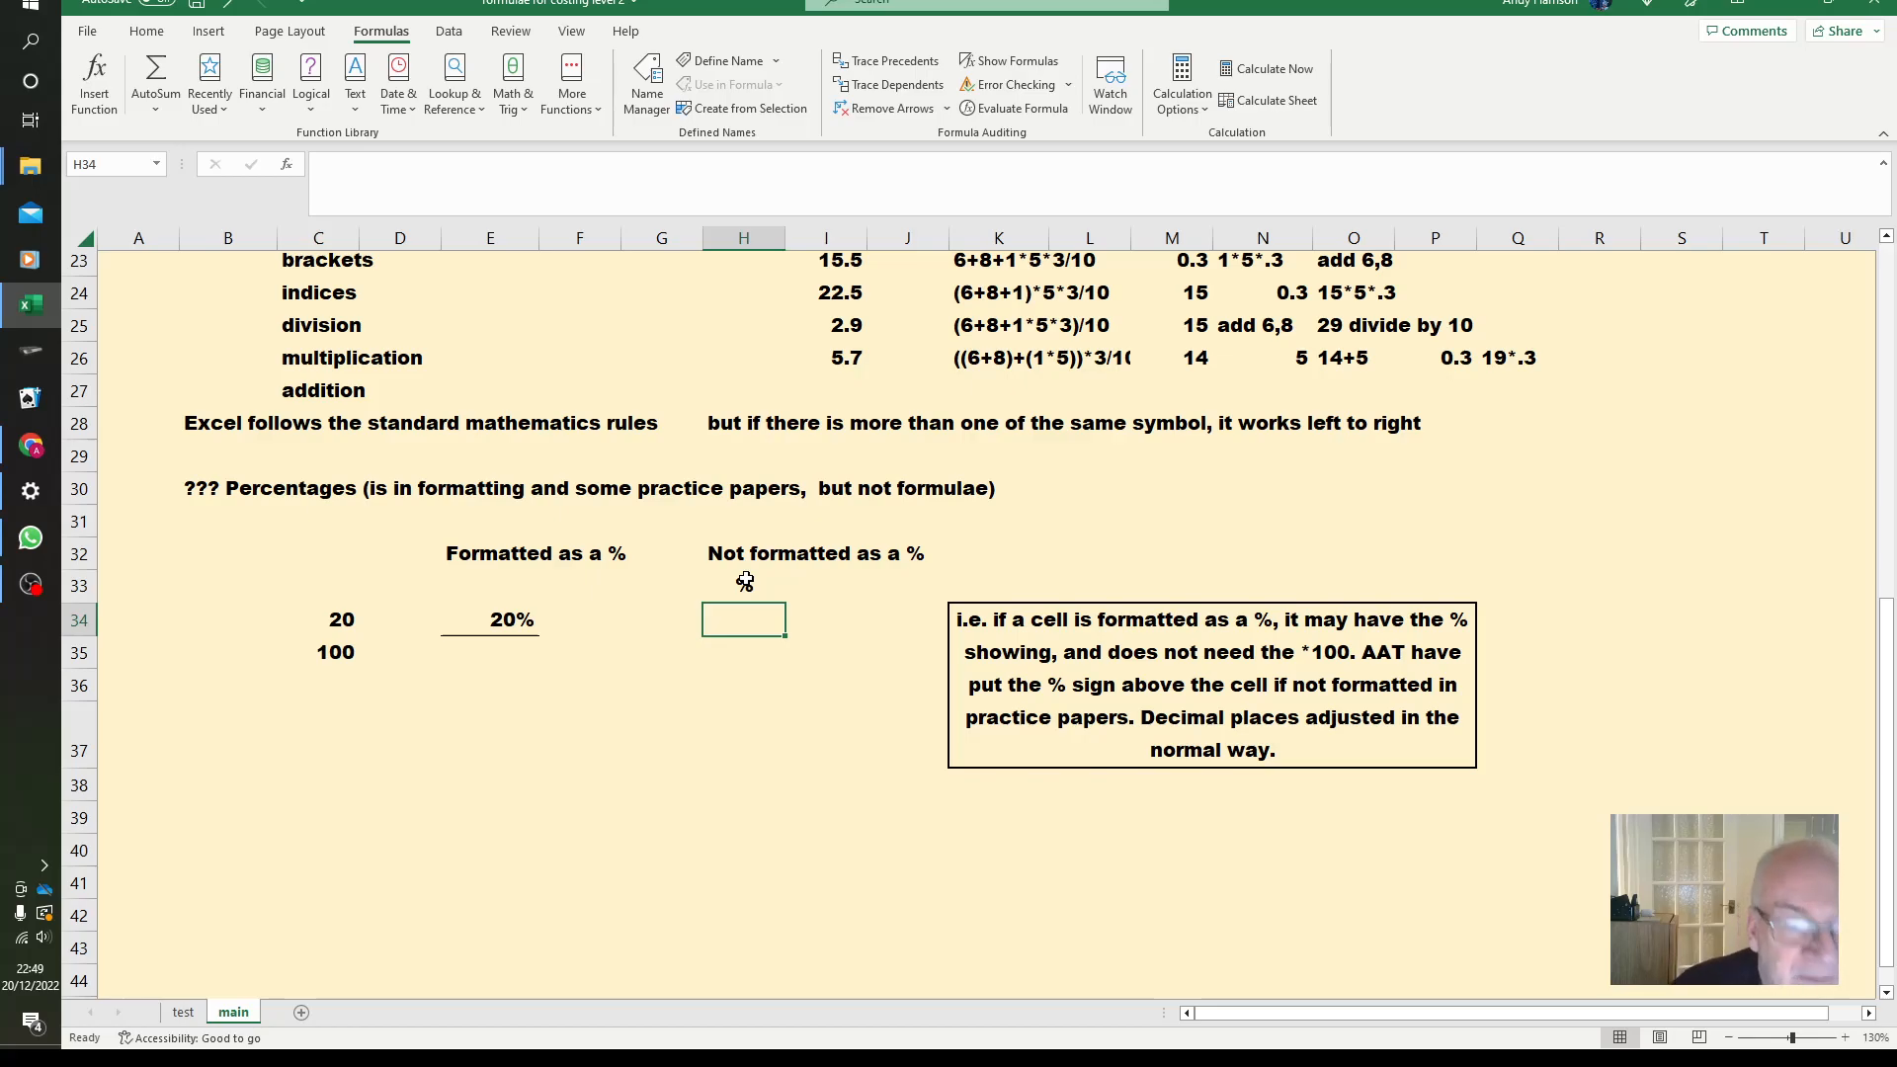
type("=")
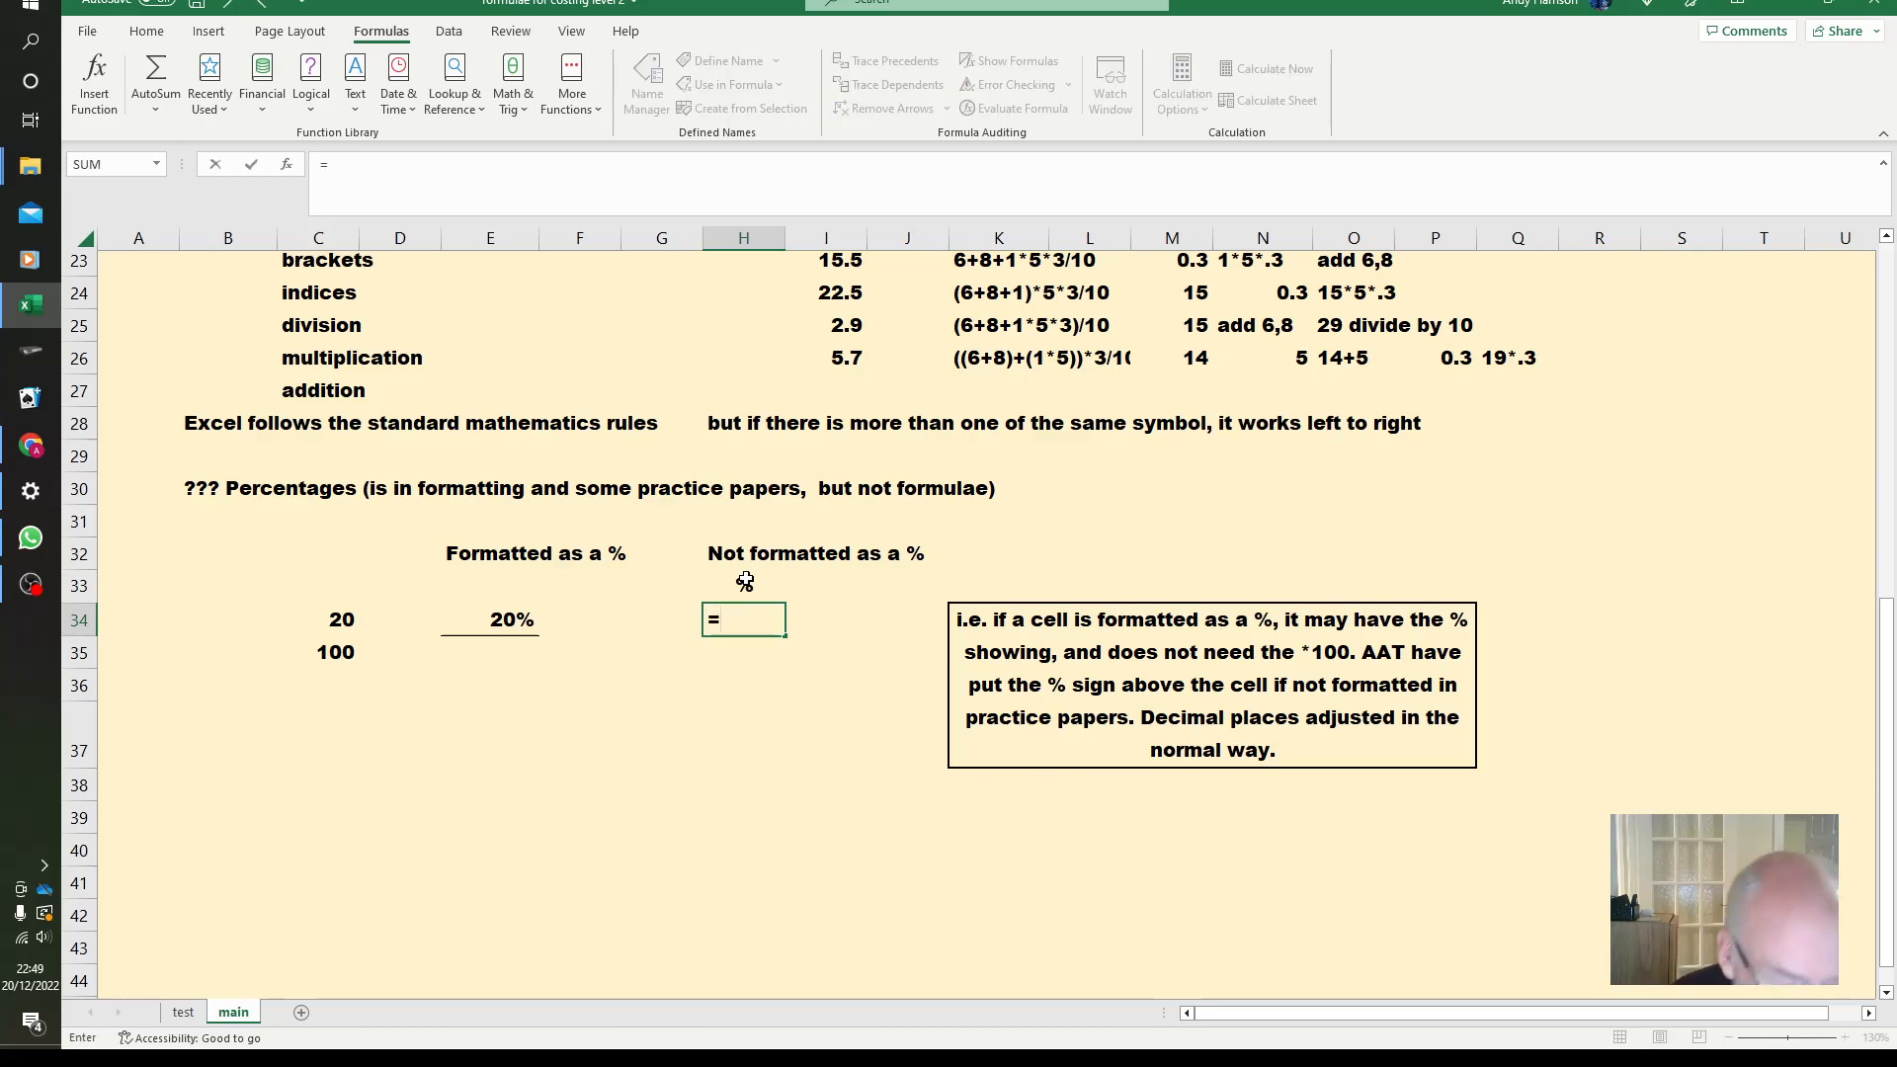